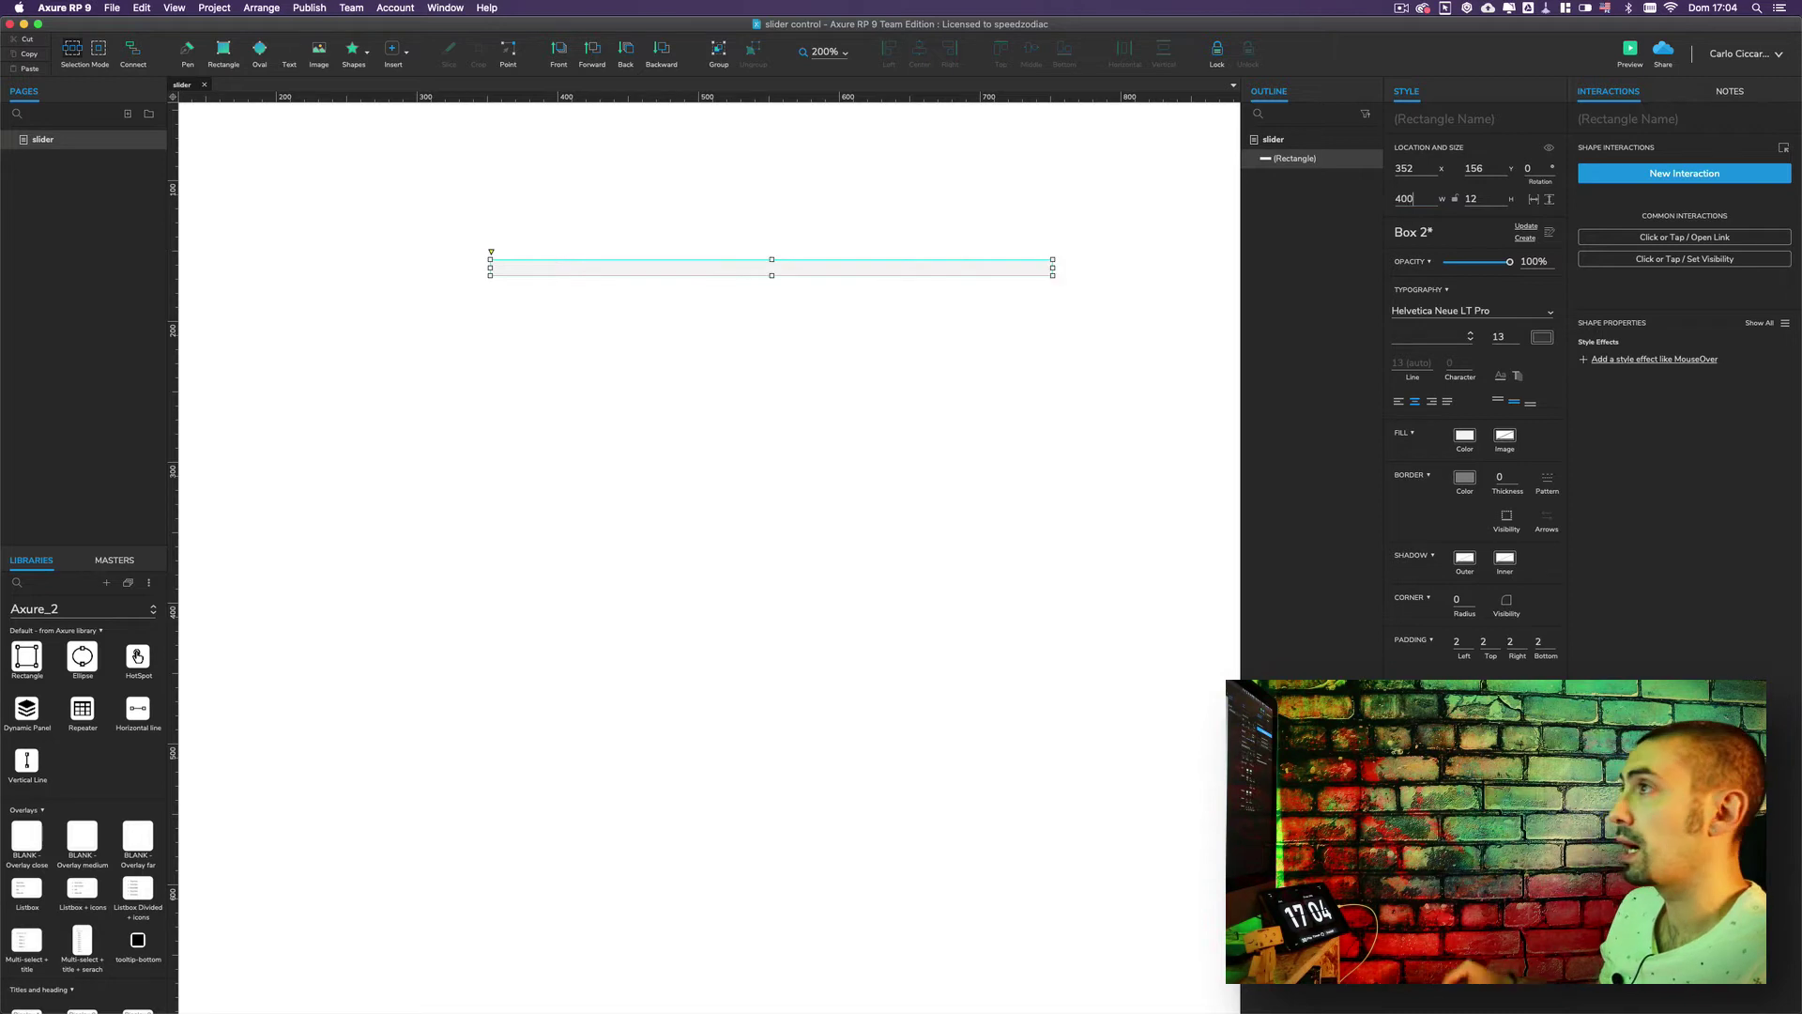
- Round the track rectangle's corners to radius 12
left_click(803, 449)
scroll(796, 451, "up", 5)
scroll(796, 451, "right", 3)
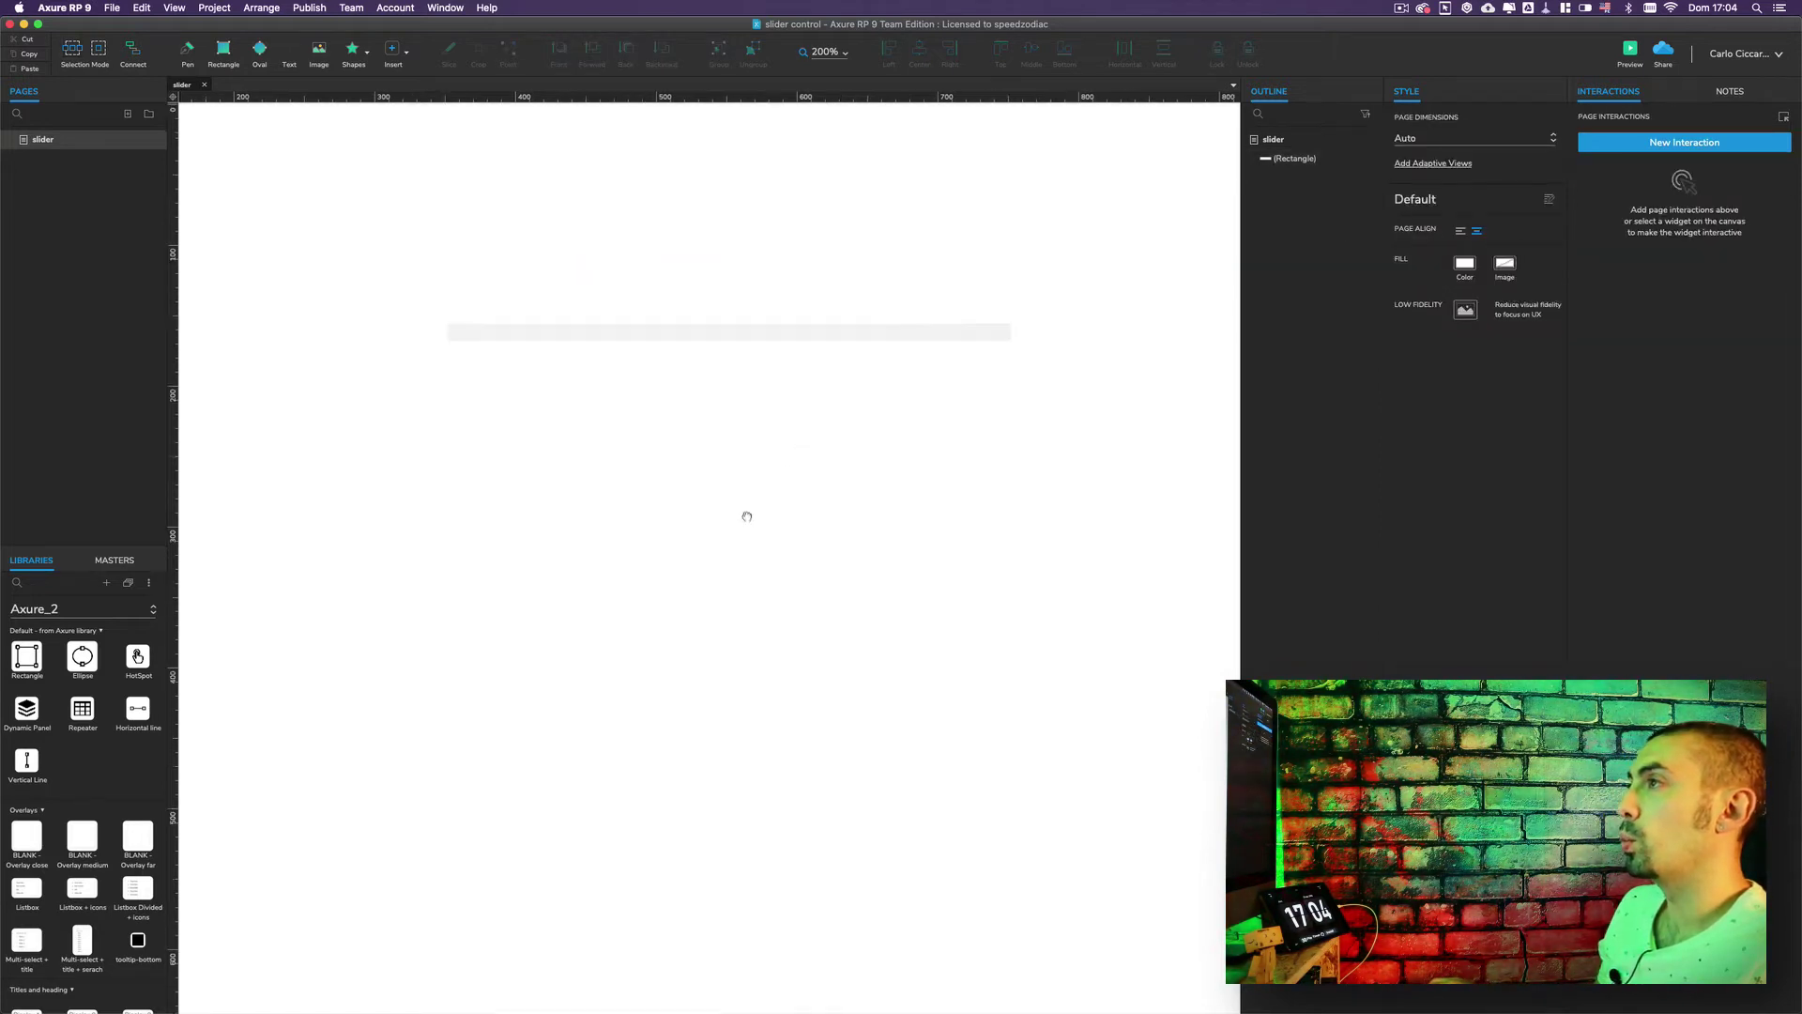
left_click(719, 362)
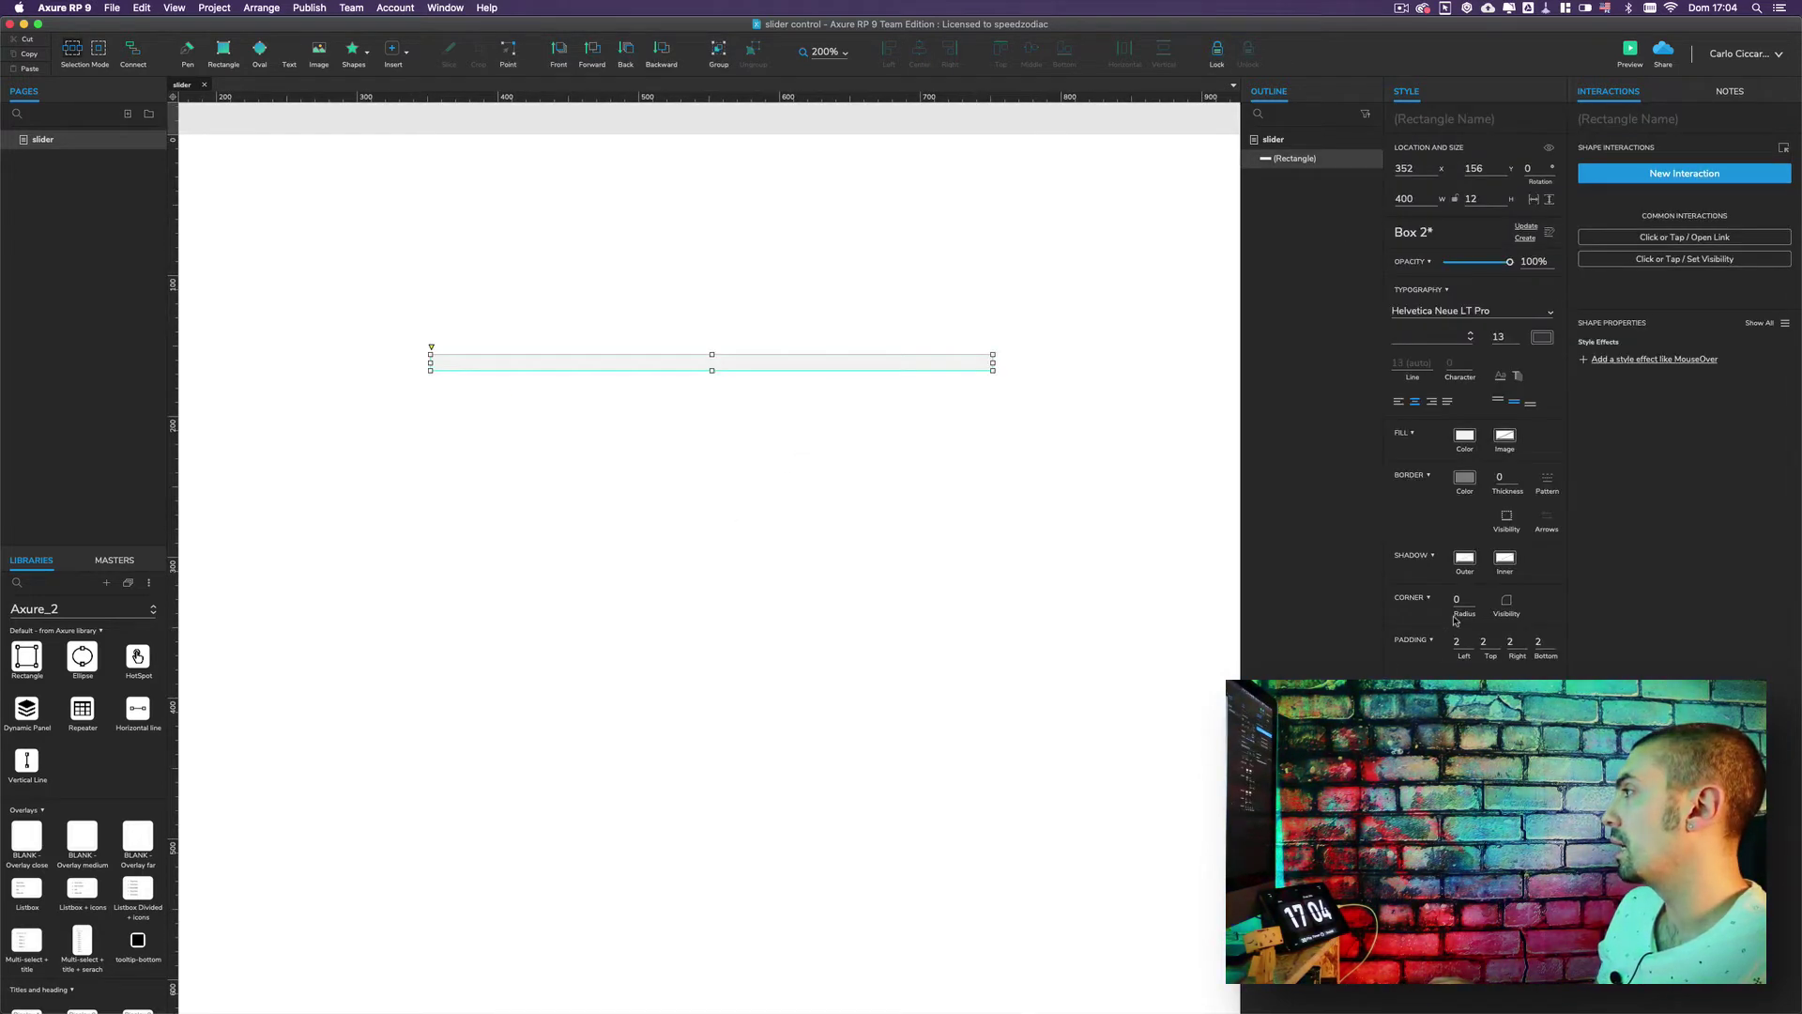
type("12")
key("Return")
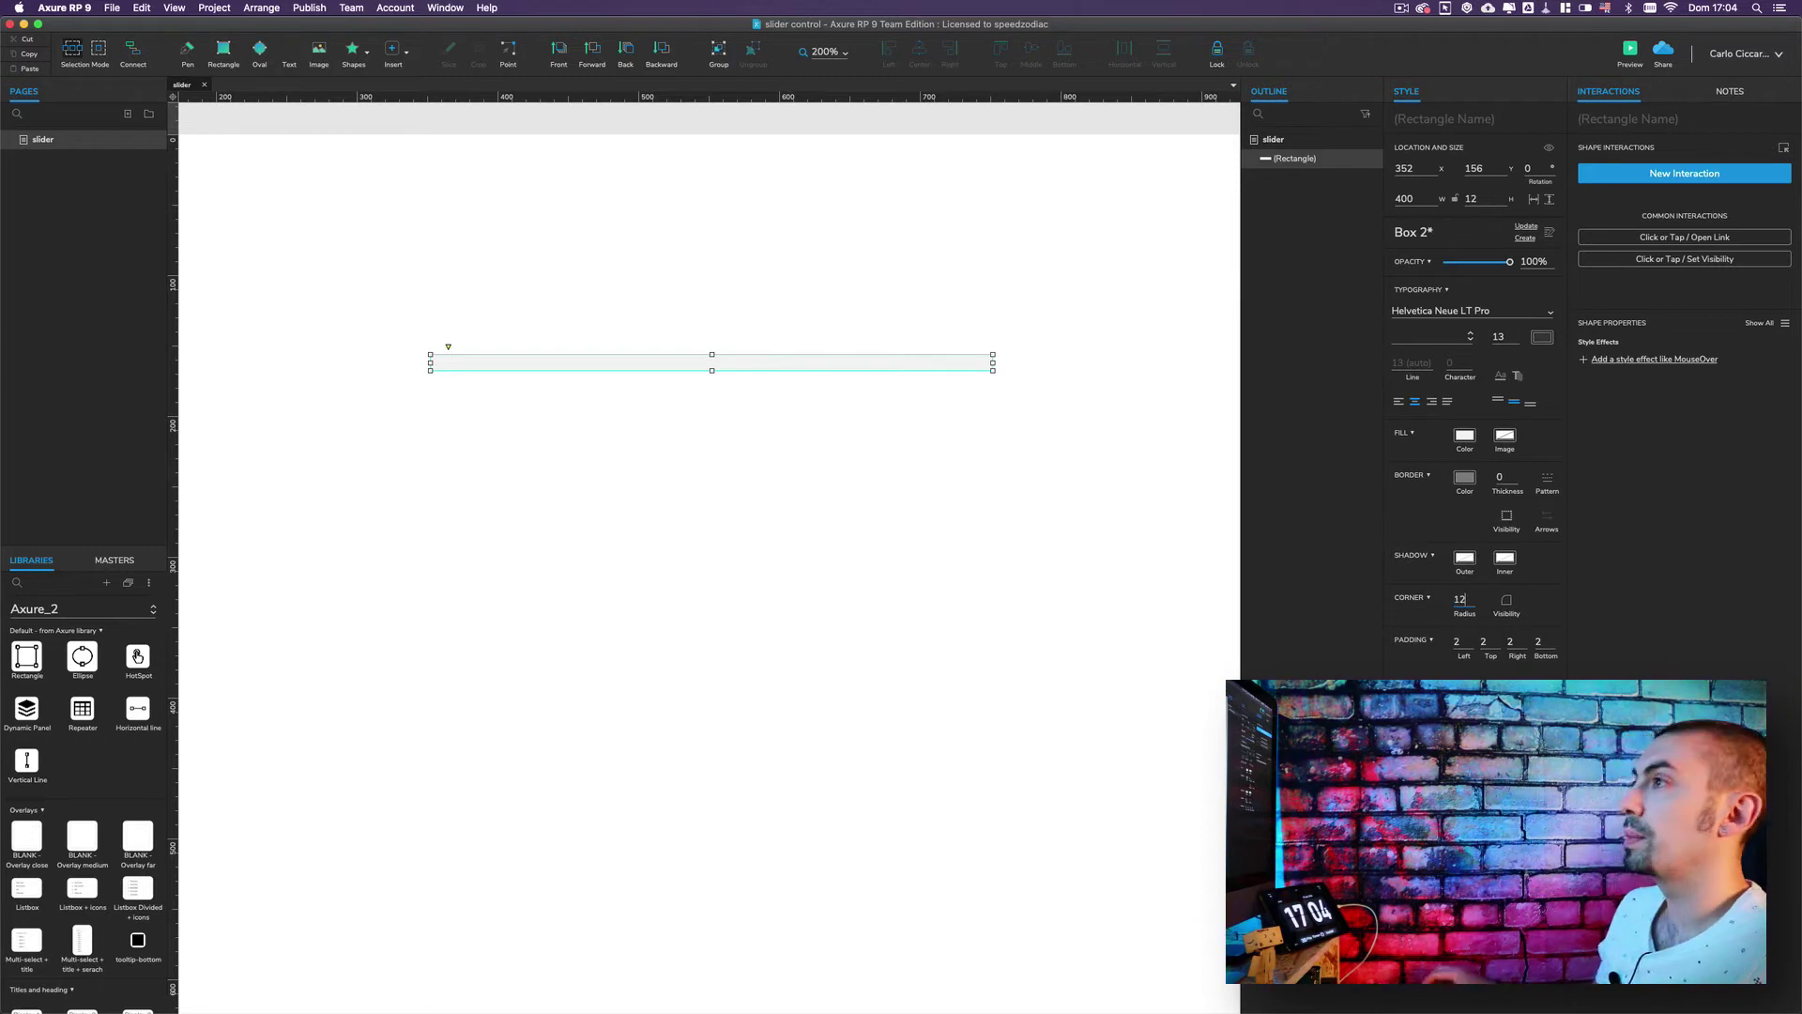
- Move the track up and left to 336, 100
left_click(663, 491)
left_click(612, 365)
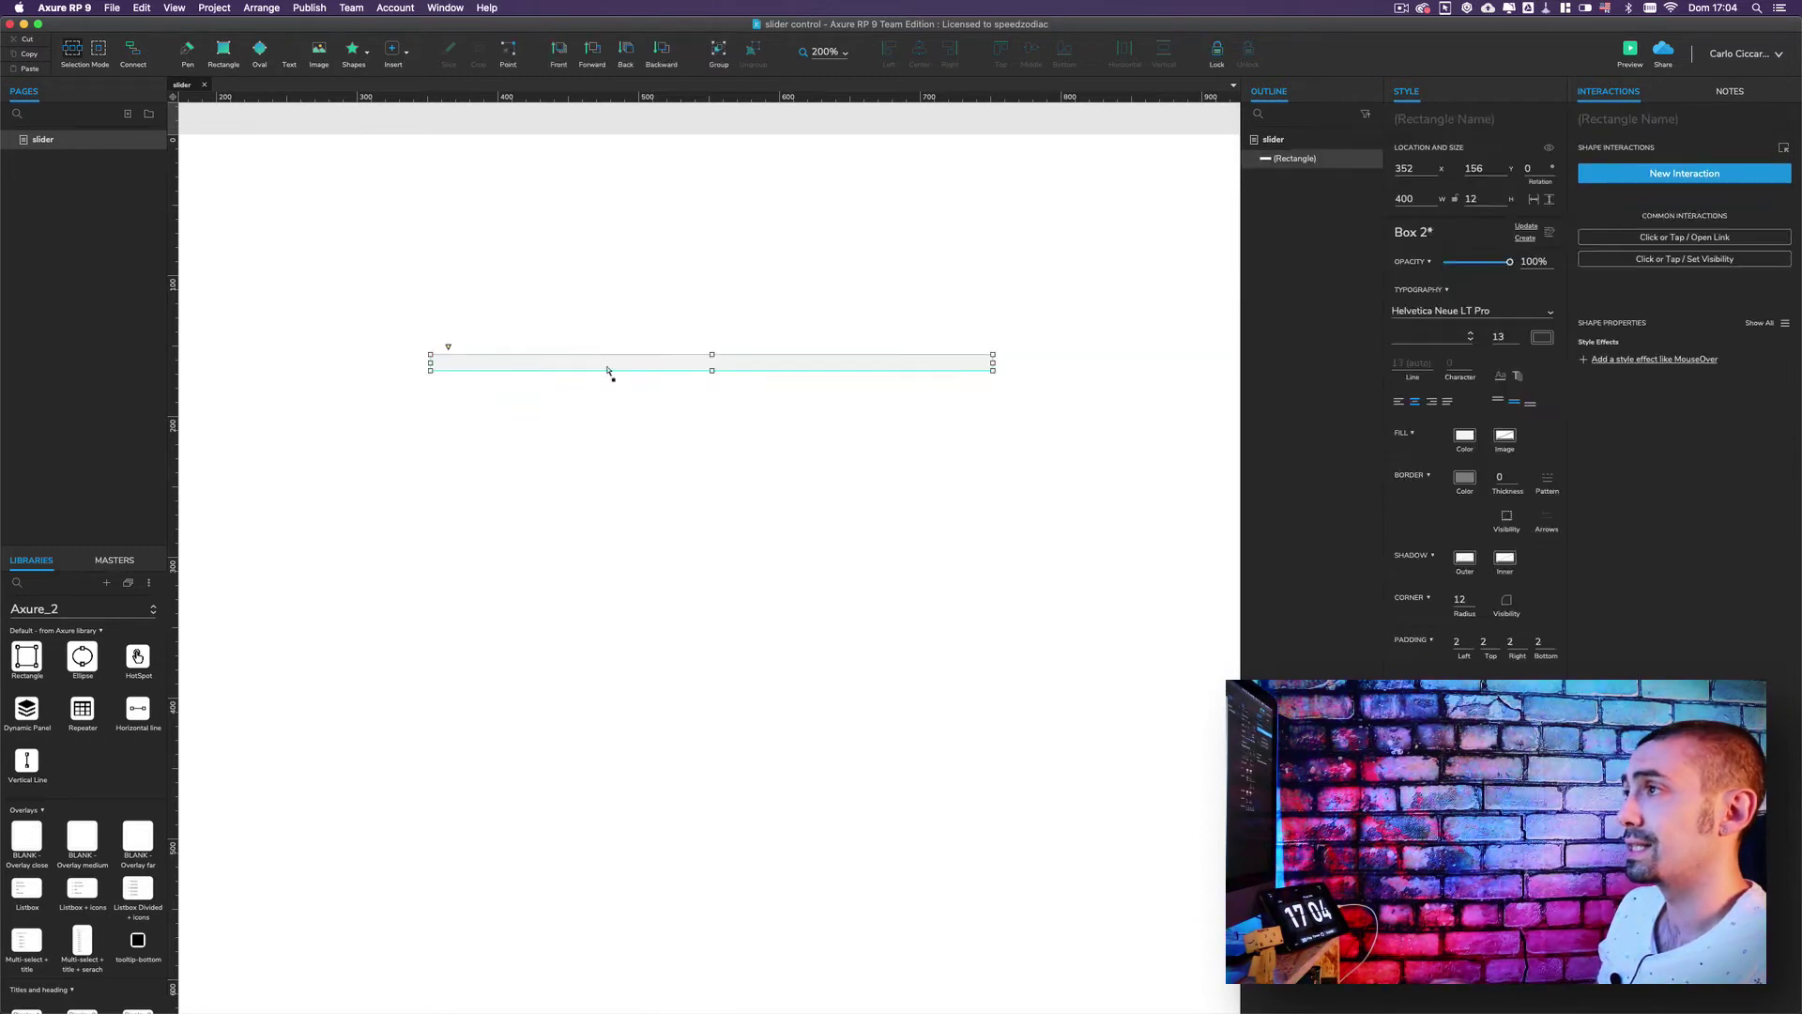
left_click(623, 341)
left_click_drag(611, 366, 589, 285)
left_click(414, 450)
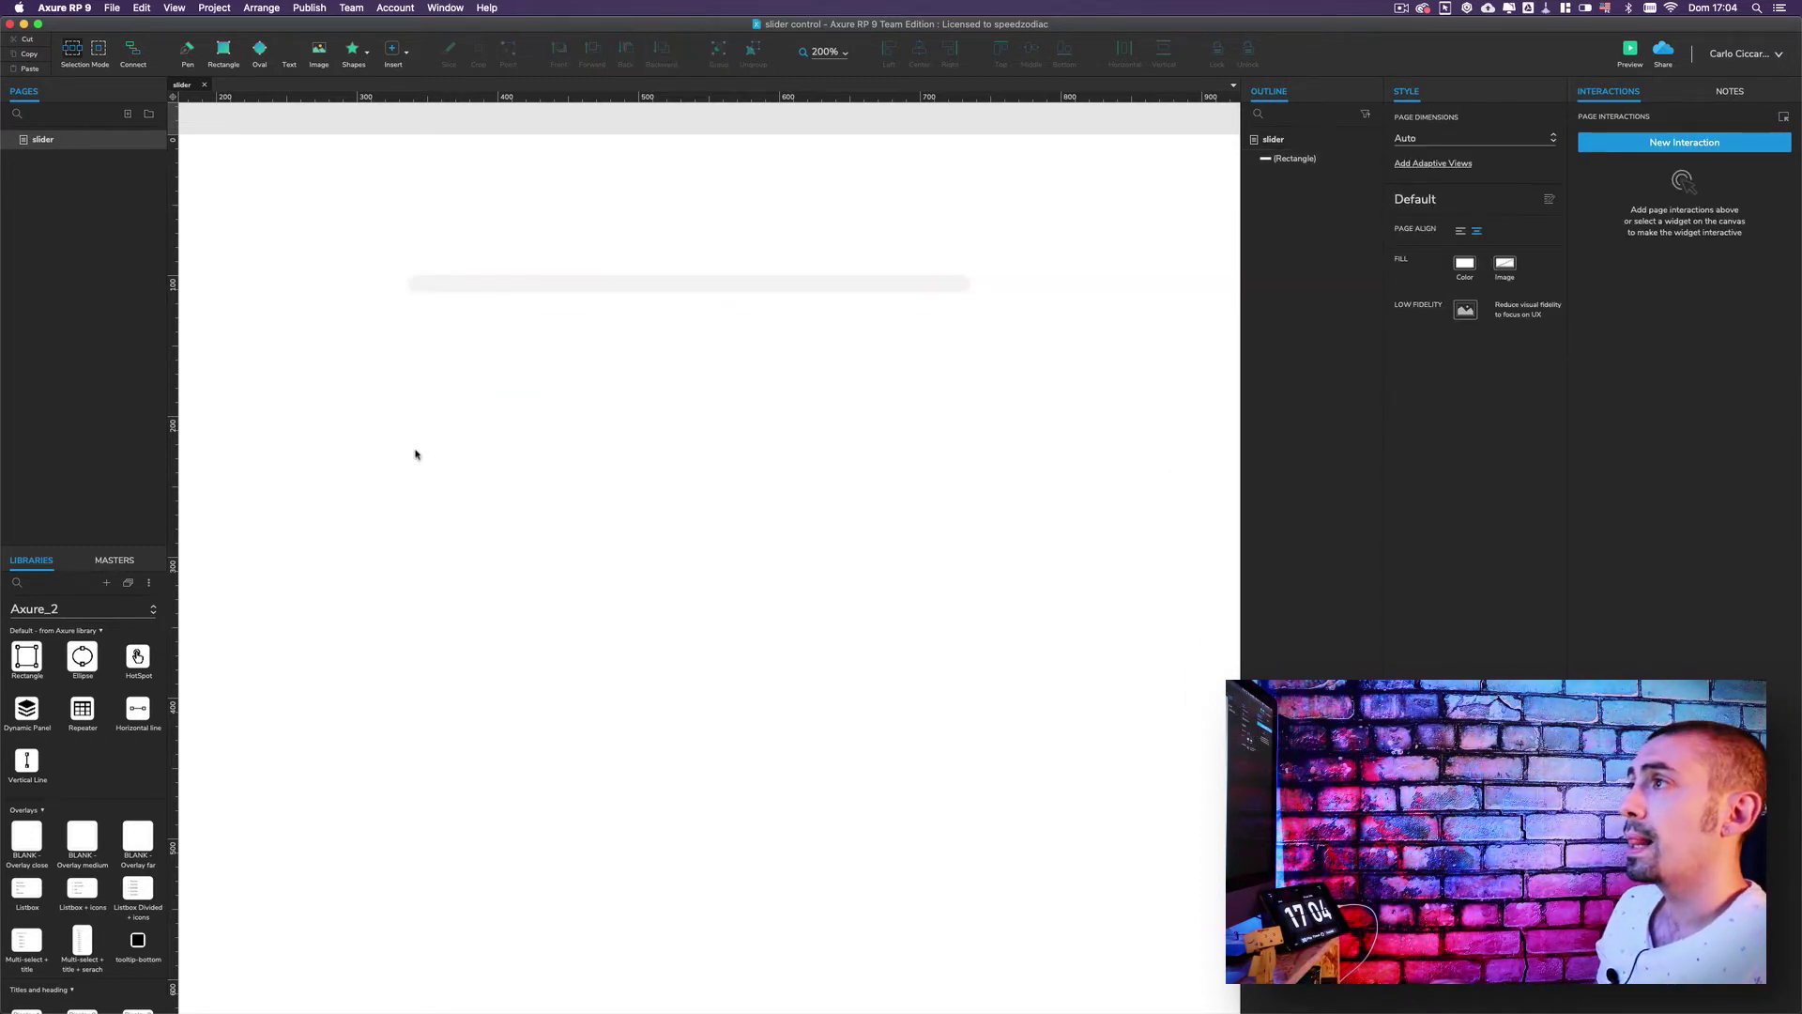
- Name the track rectangle BG_Grey
left_click(525, 283)
double_click(1301, 159)
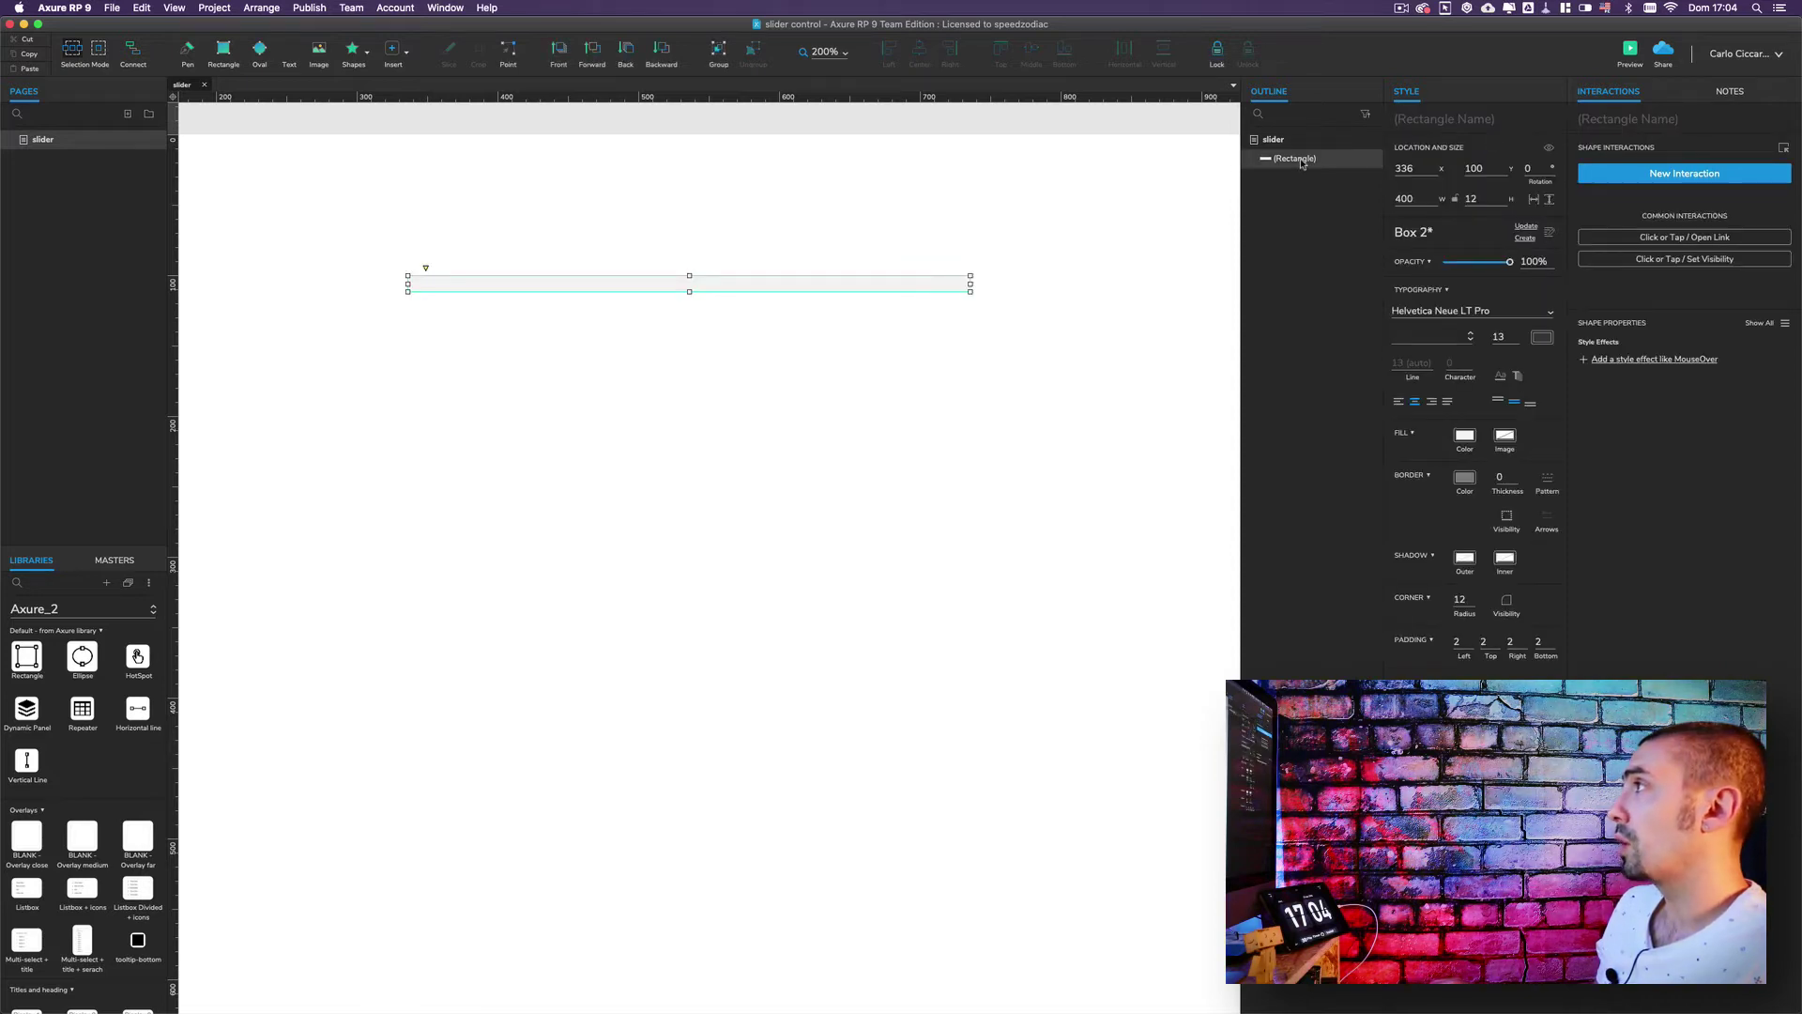
type("BG")
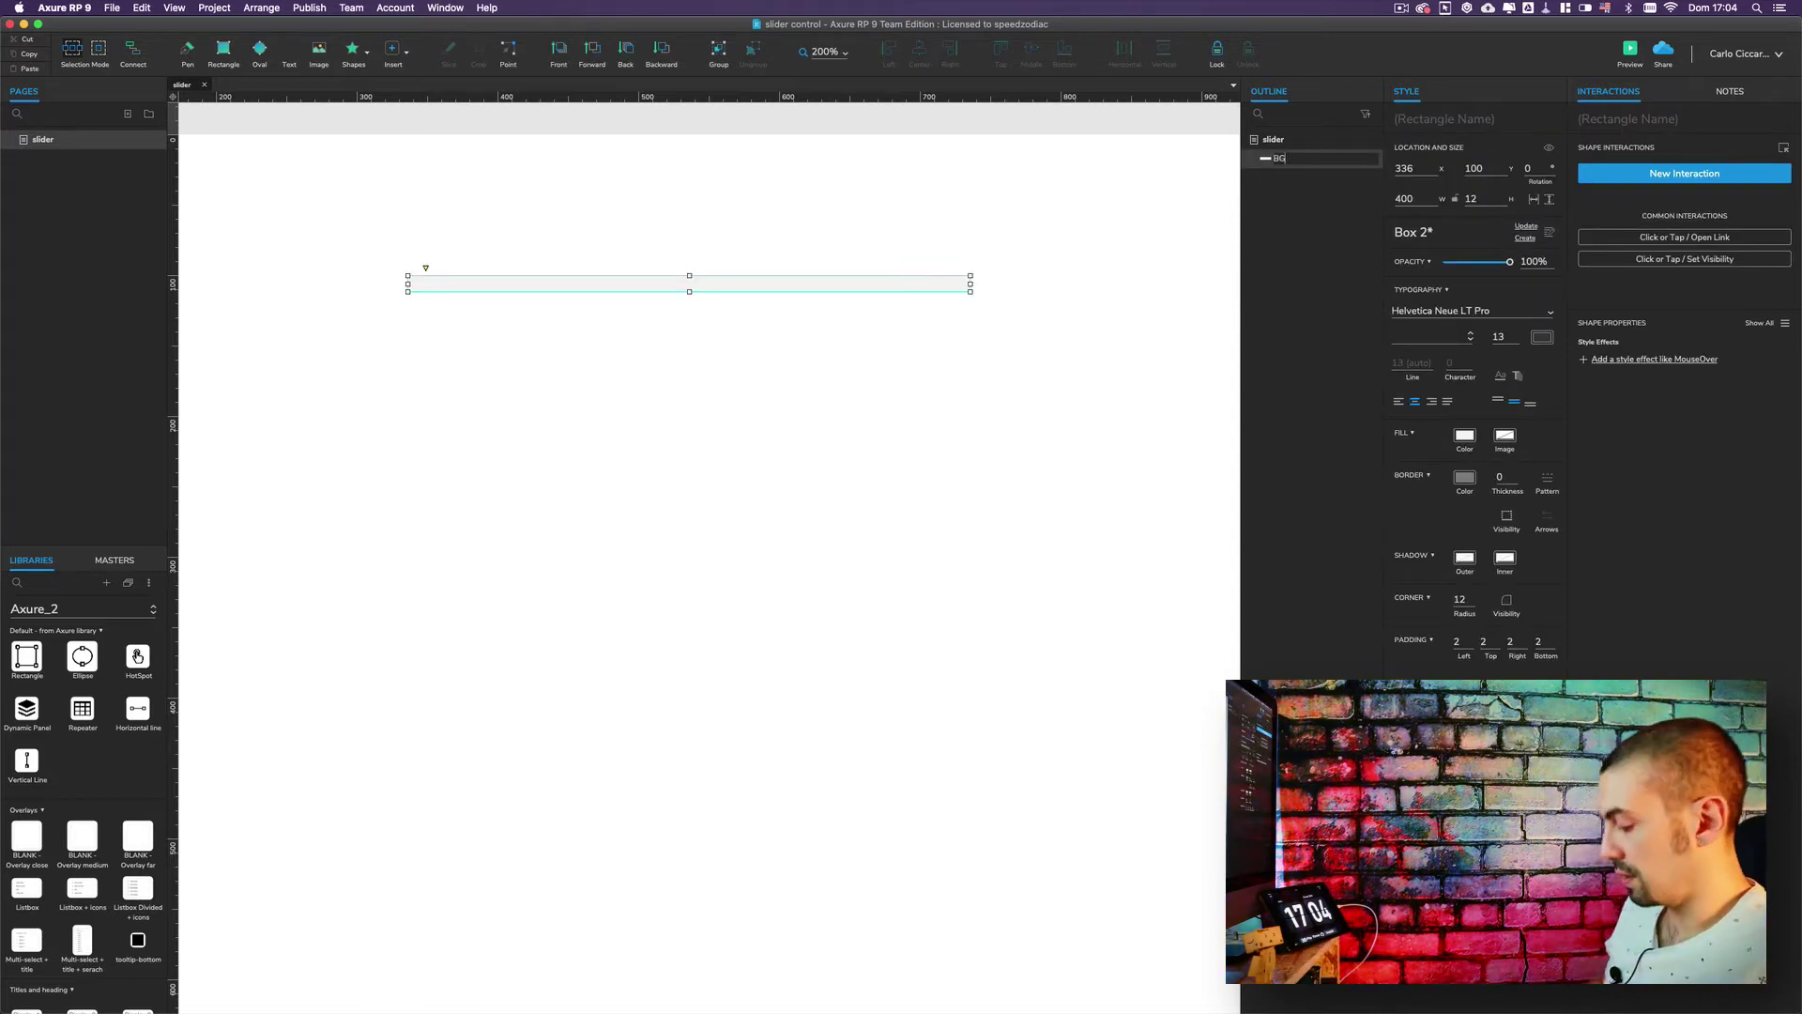
type("_")
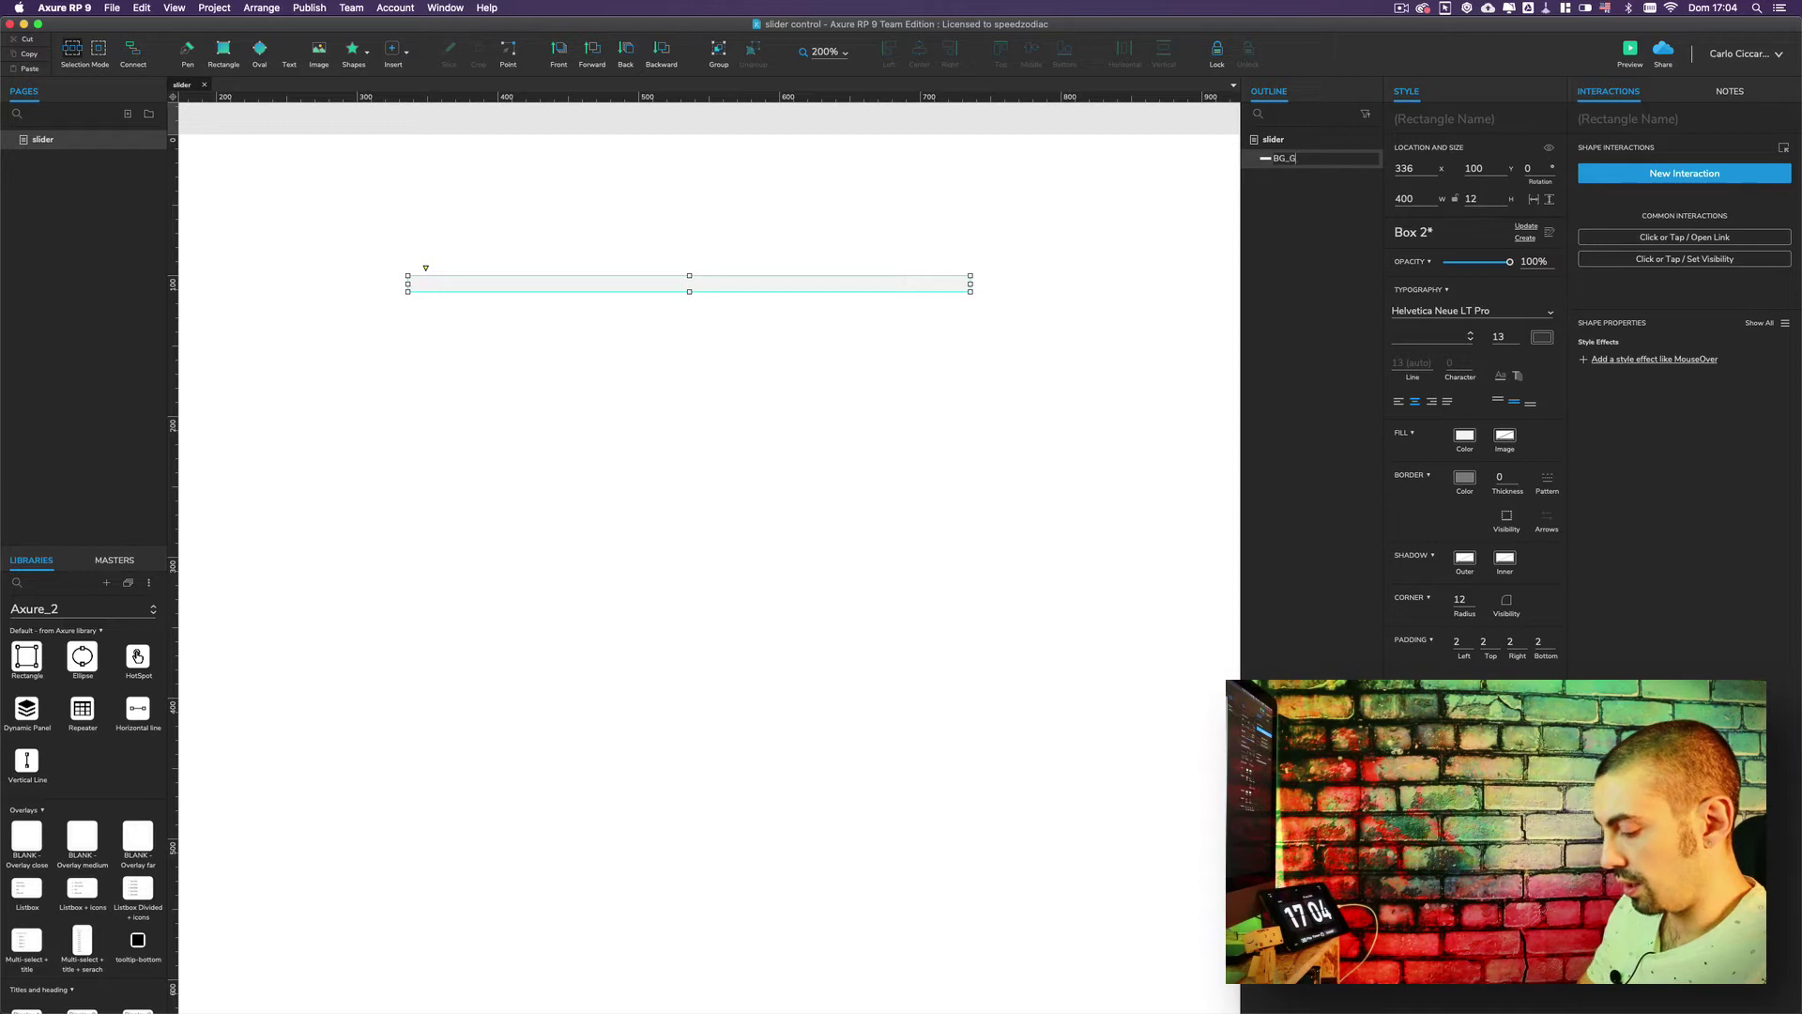
type("Grey")
key("Return")
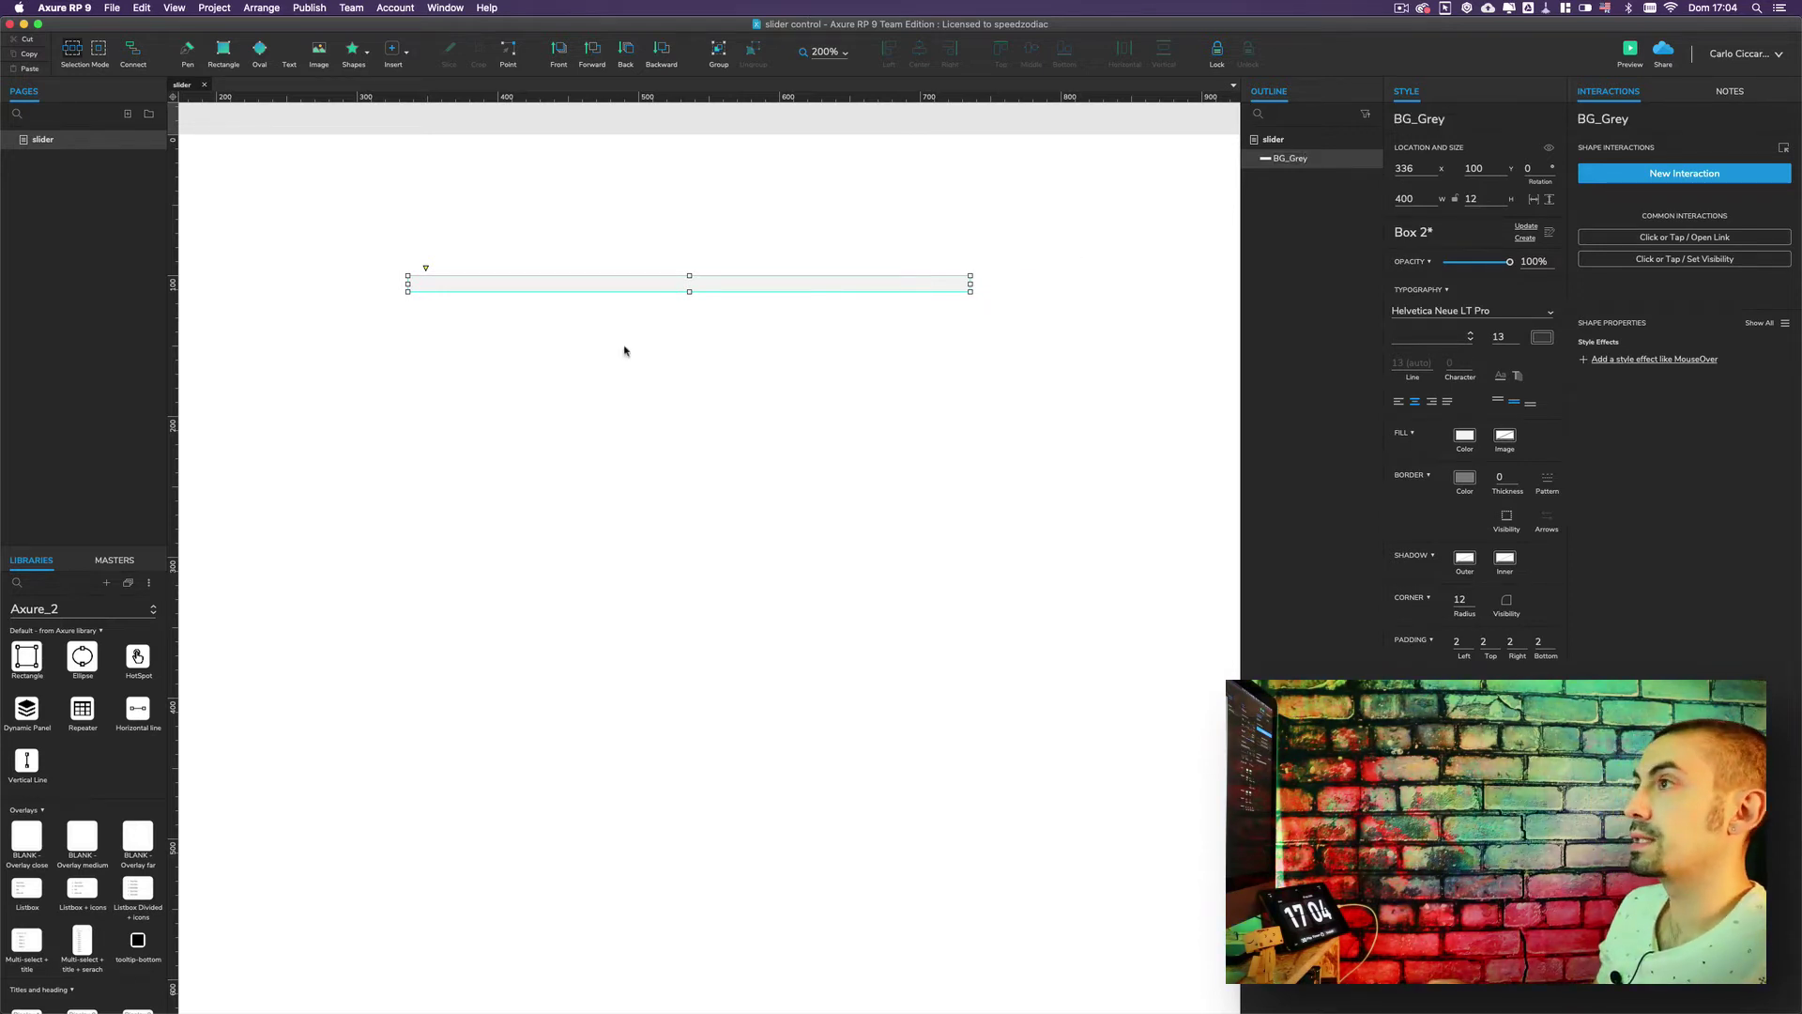
- Add an ellipse below the track and fill it green
left_click(454, 474)
left_click_drag(83, 656, 371, 389)
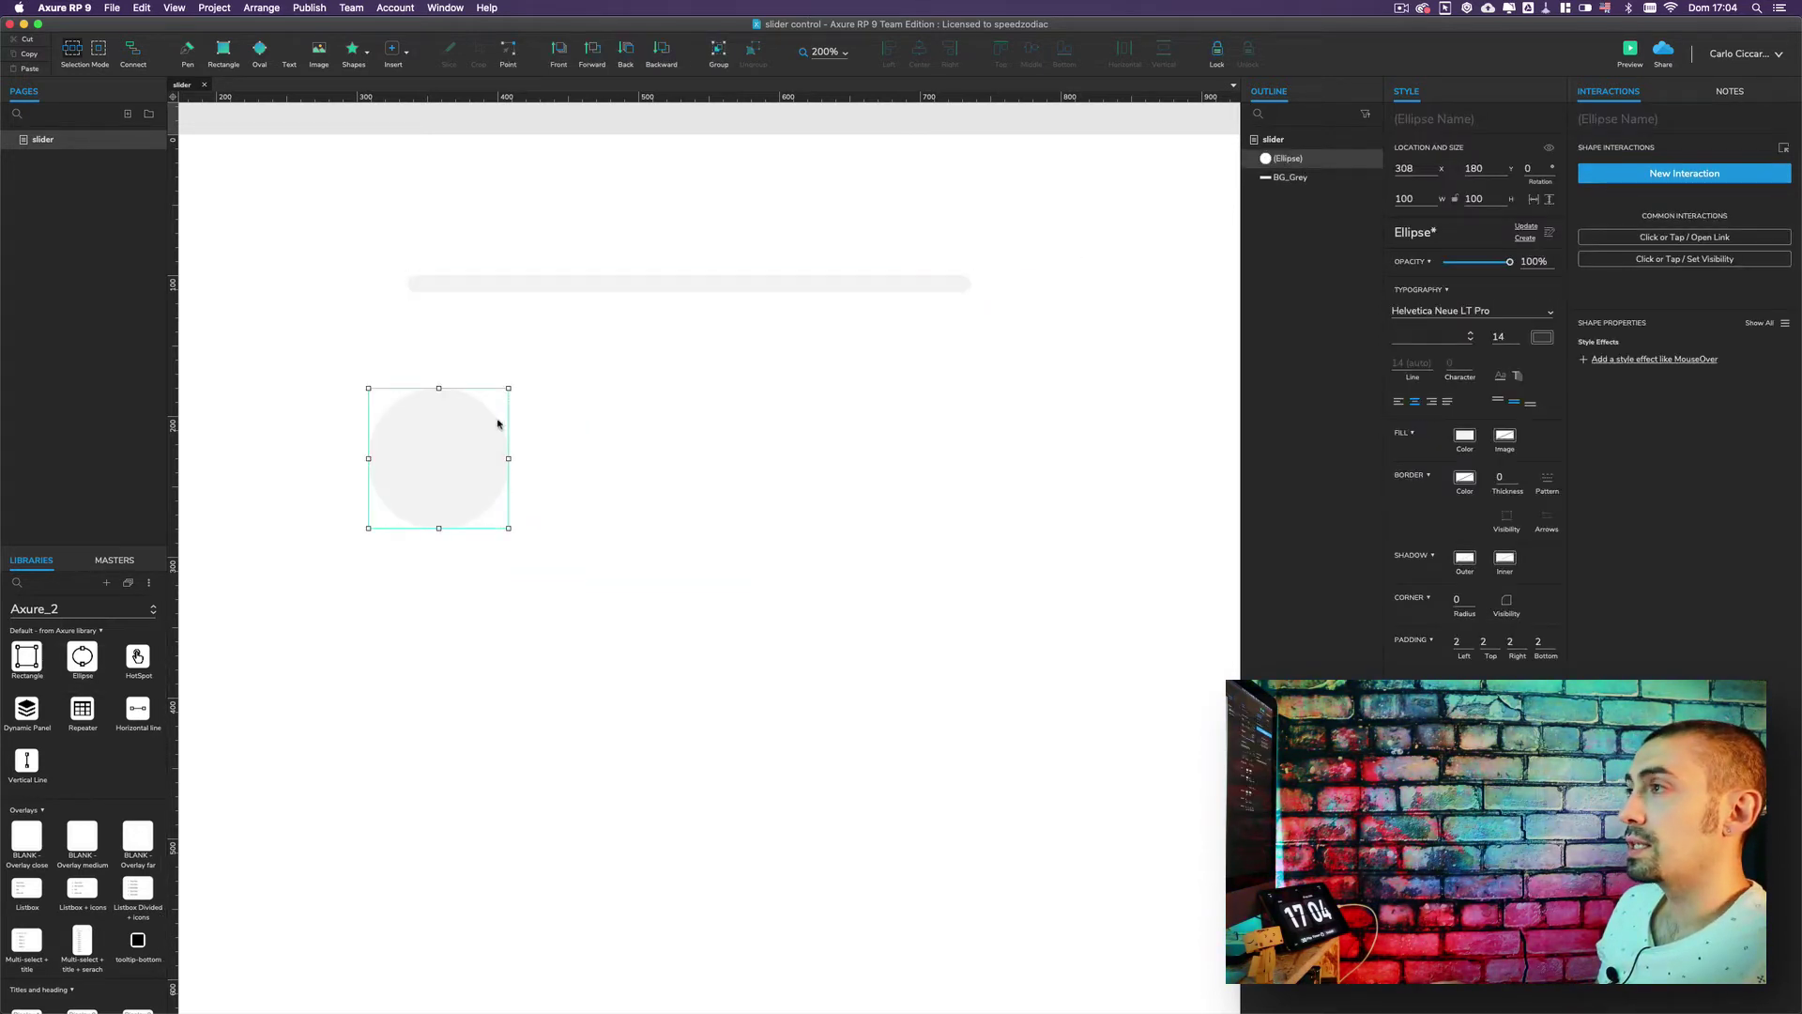
left_click_drag(508, 388, 508, 388)
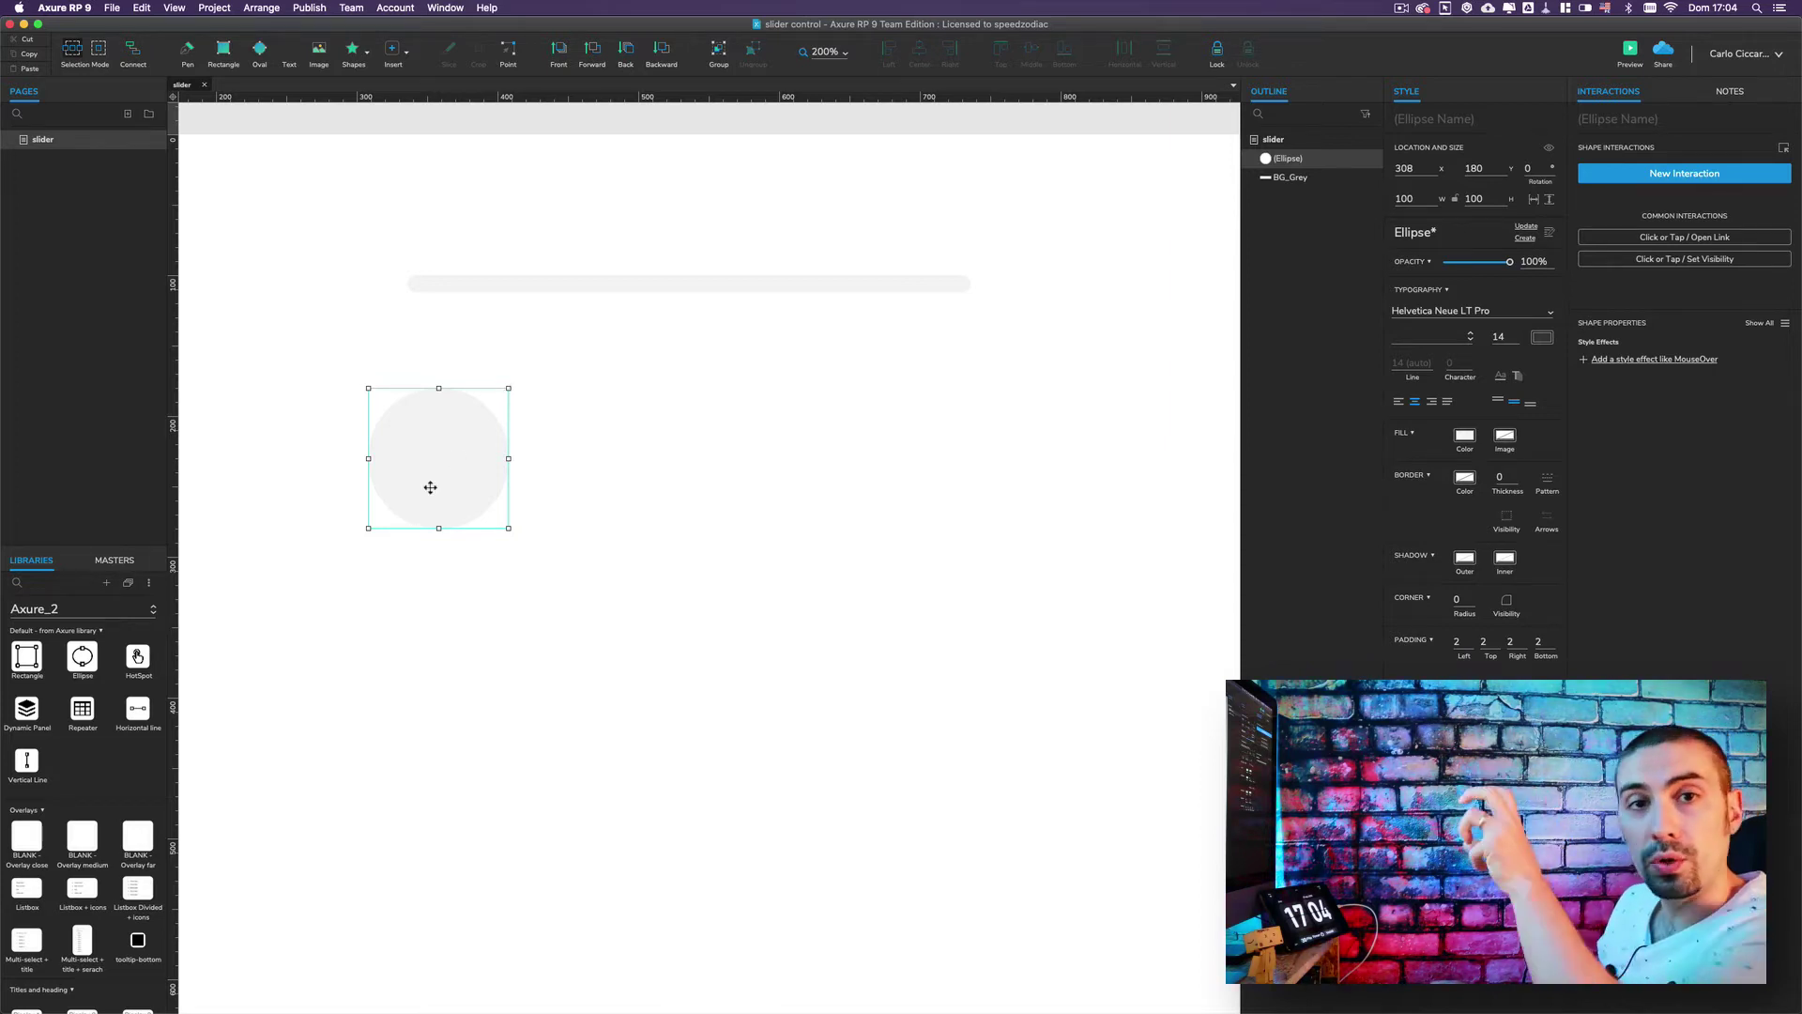
left_click(1463, 435)
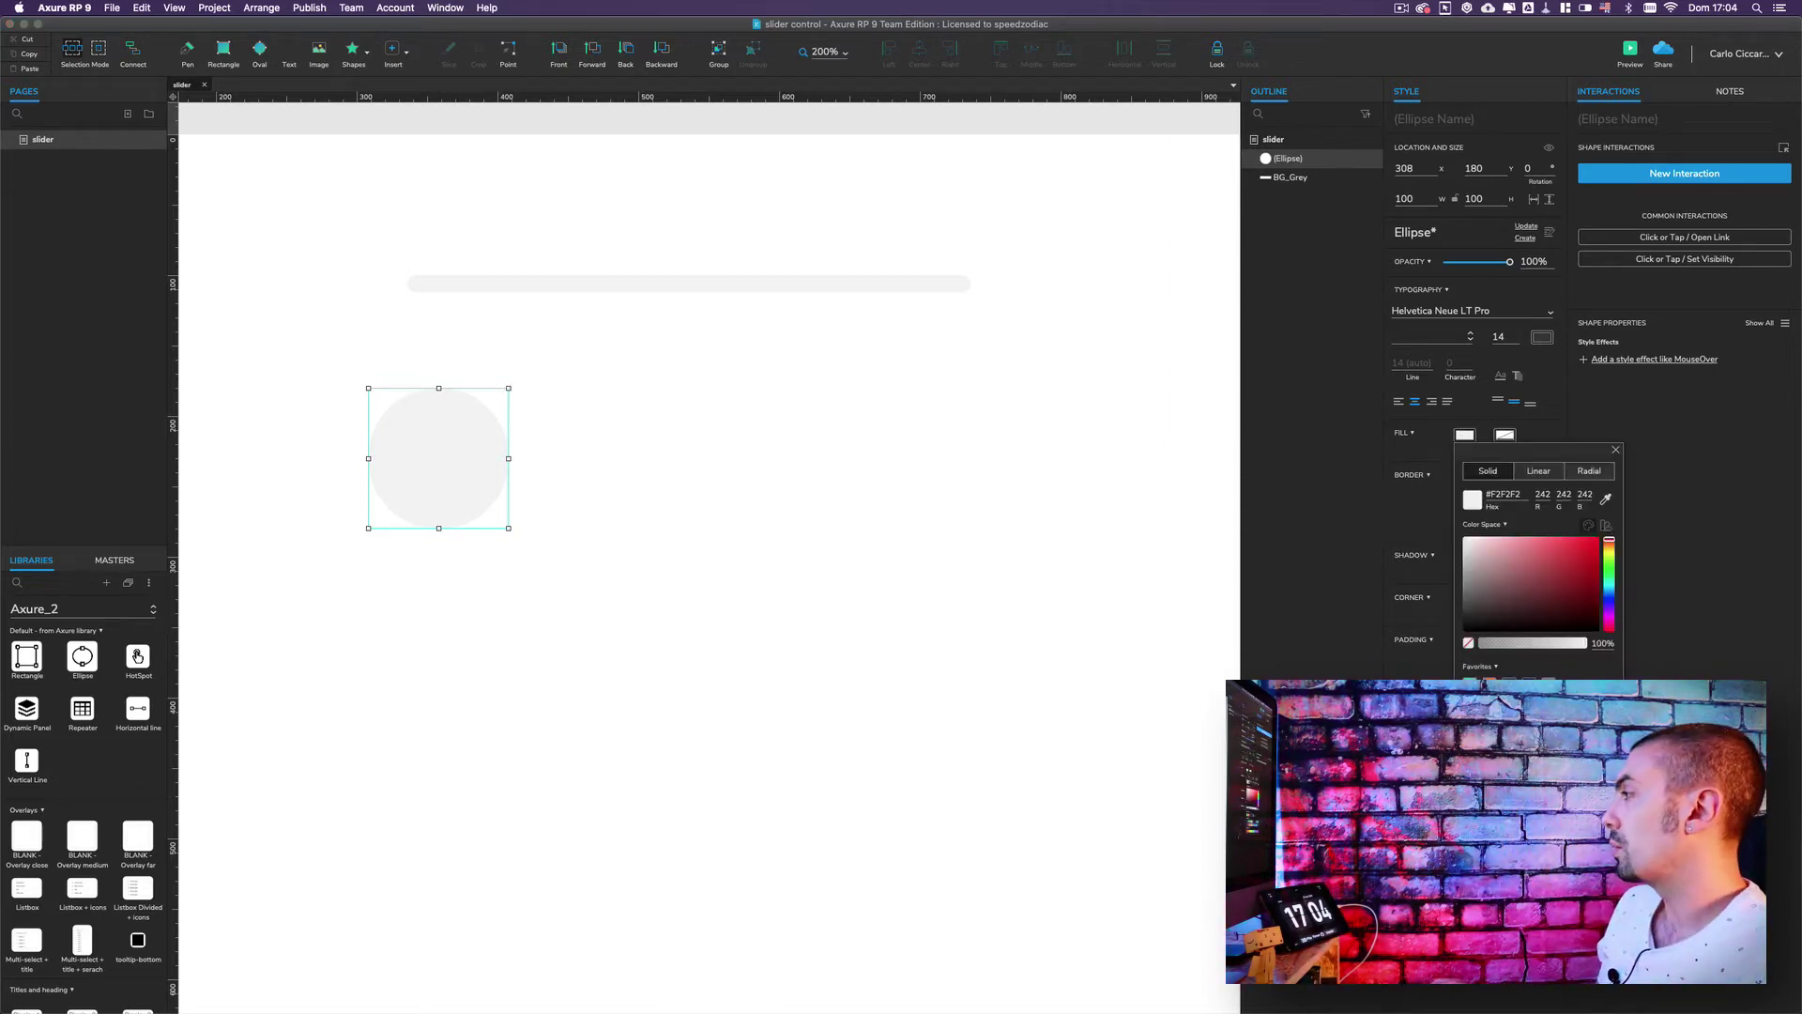
left_click(1469, 682)
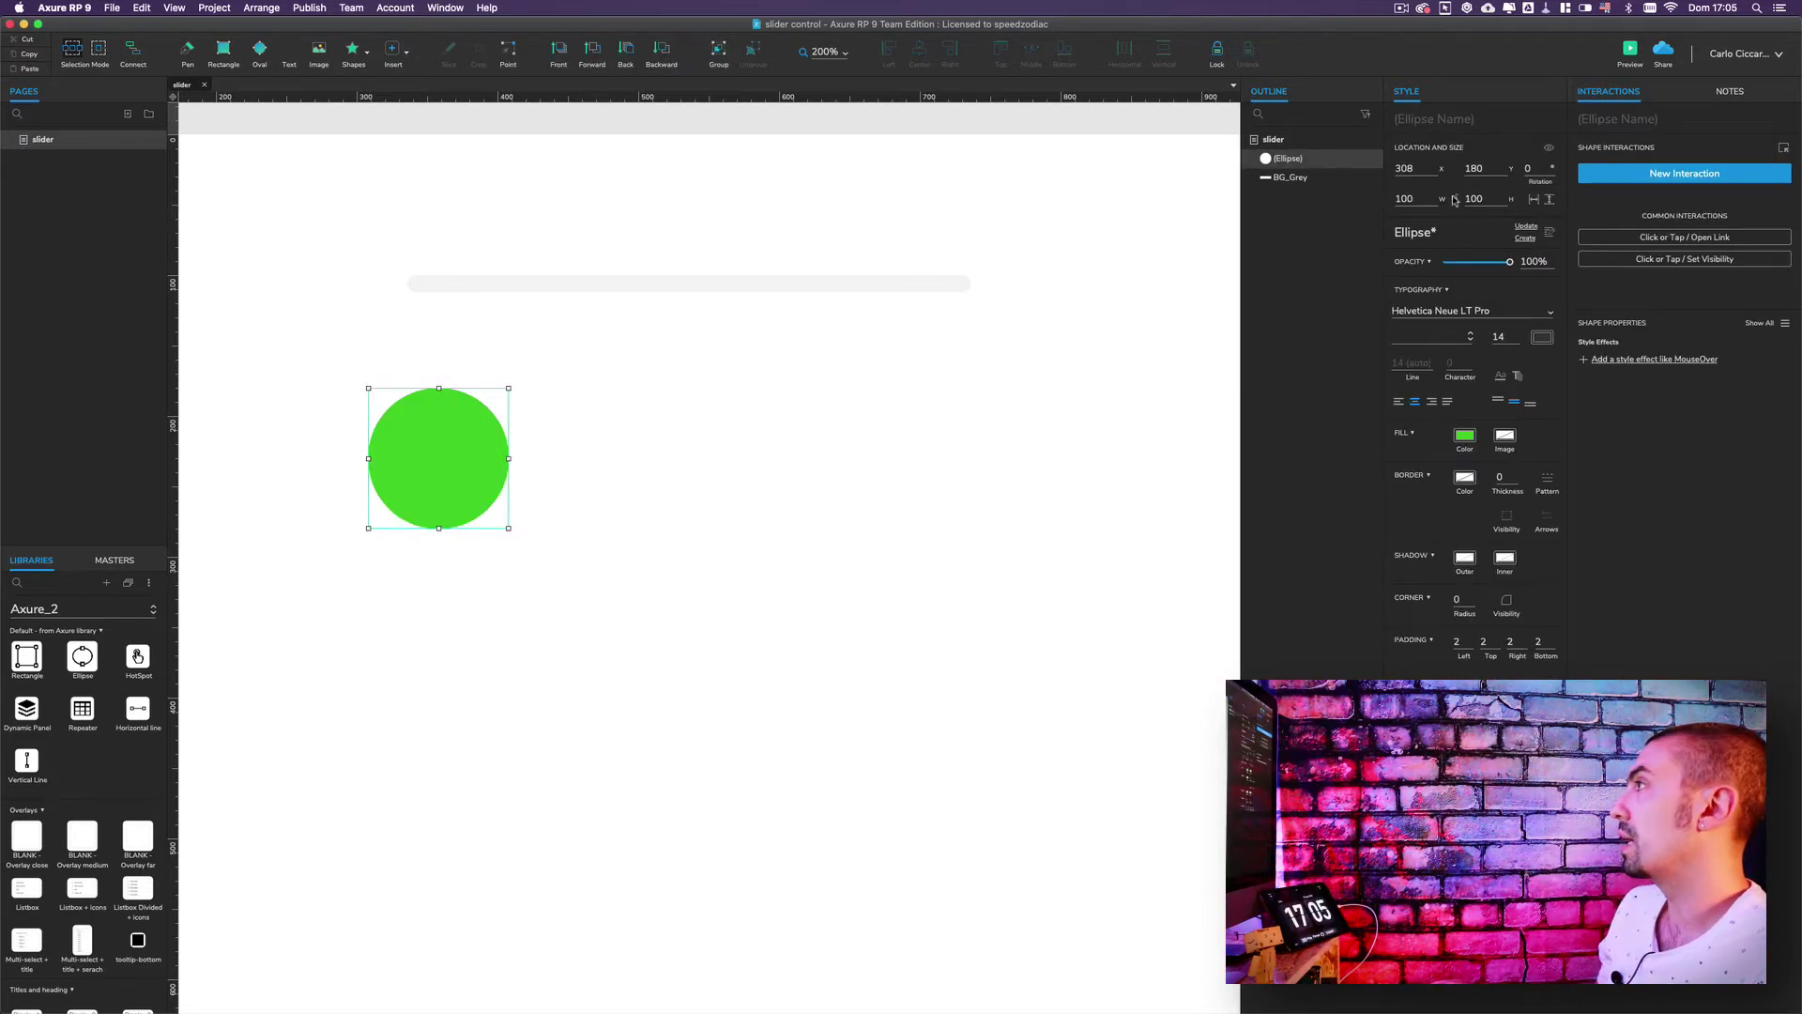
- Size the circle 40 × 40 and place it on the track's left end at 316, 86
double_click(1464, 201)
type("40")
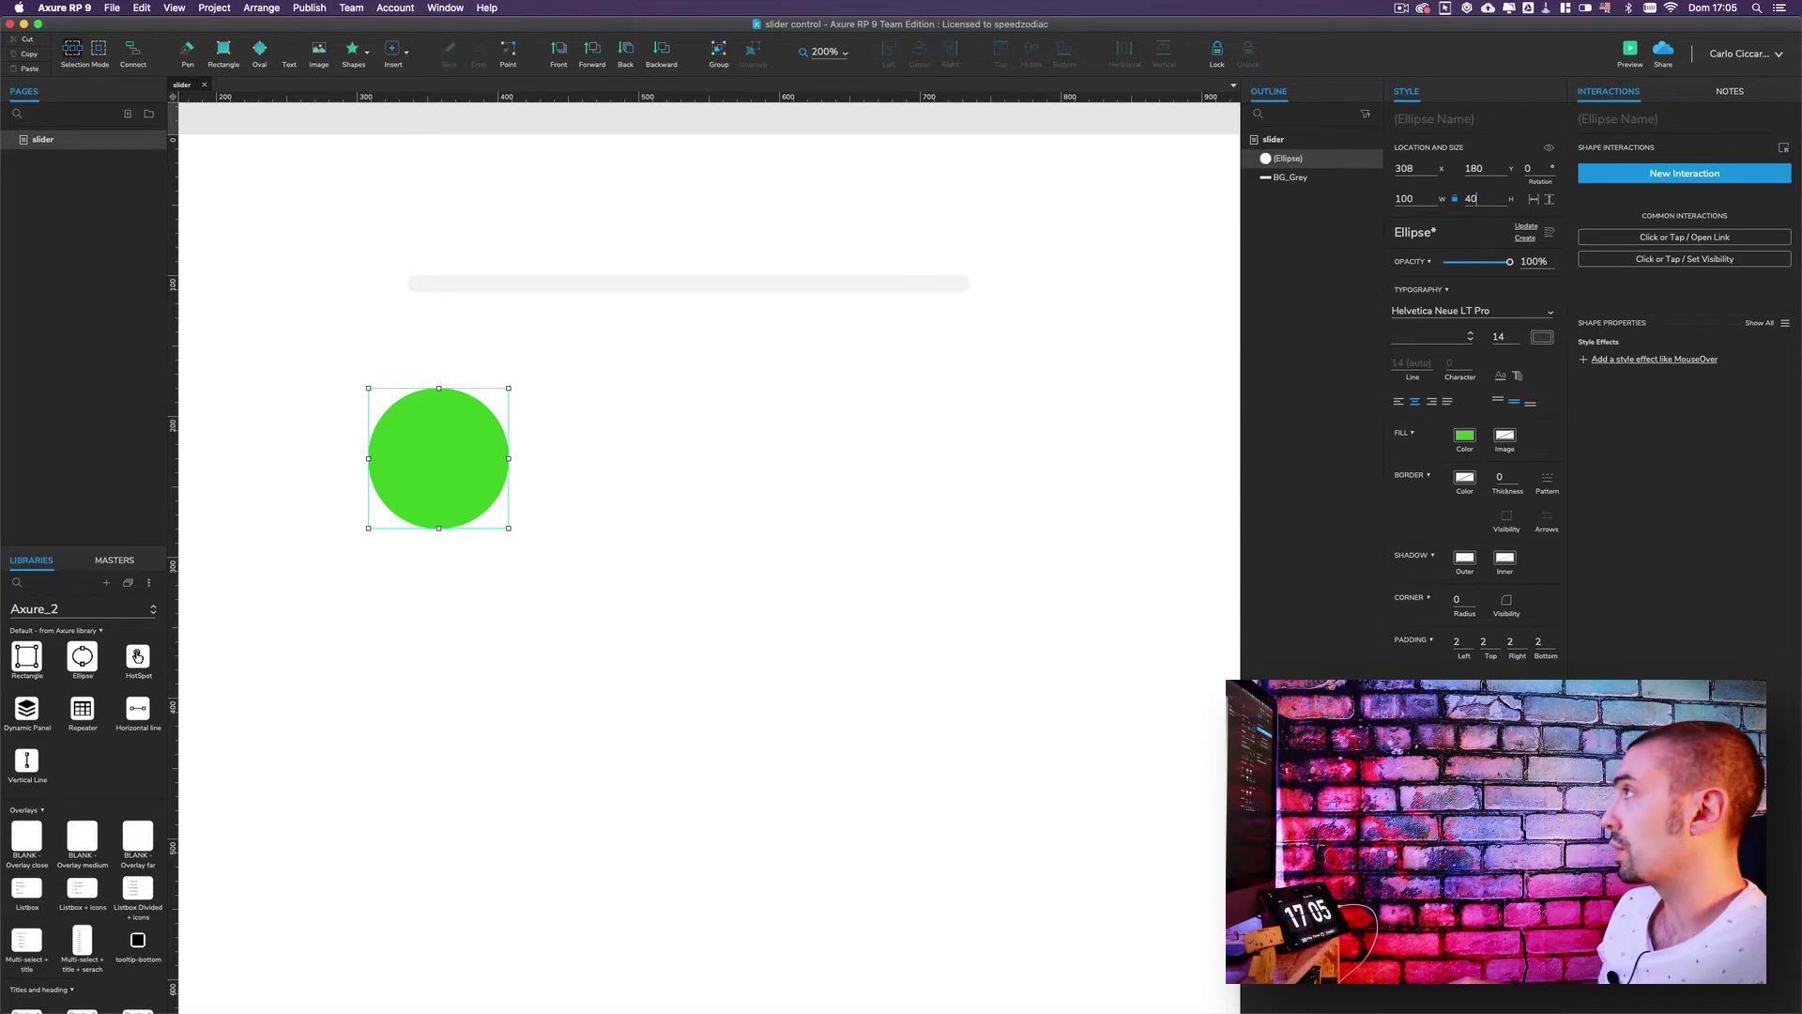
key("Return")
left_click(341, 527)
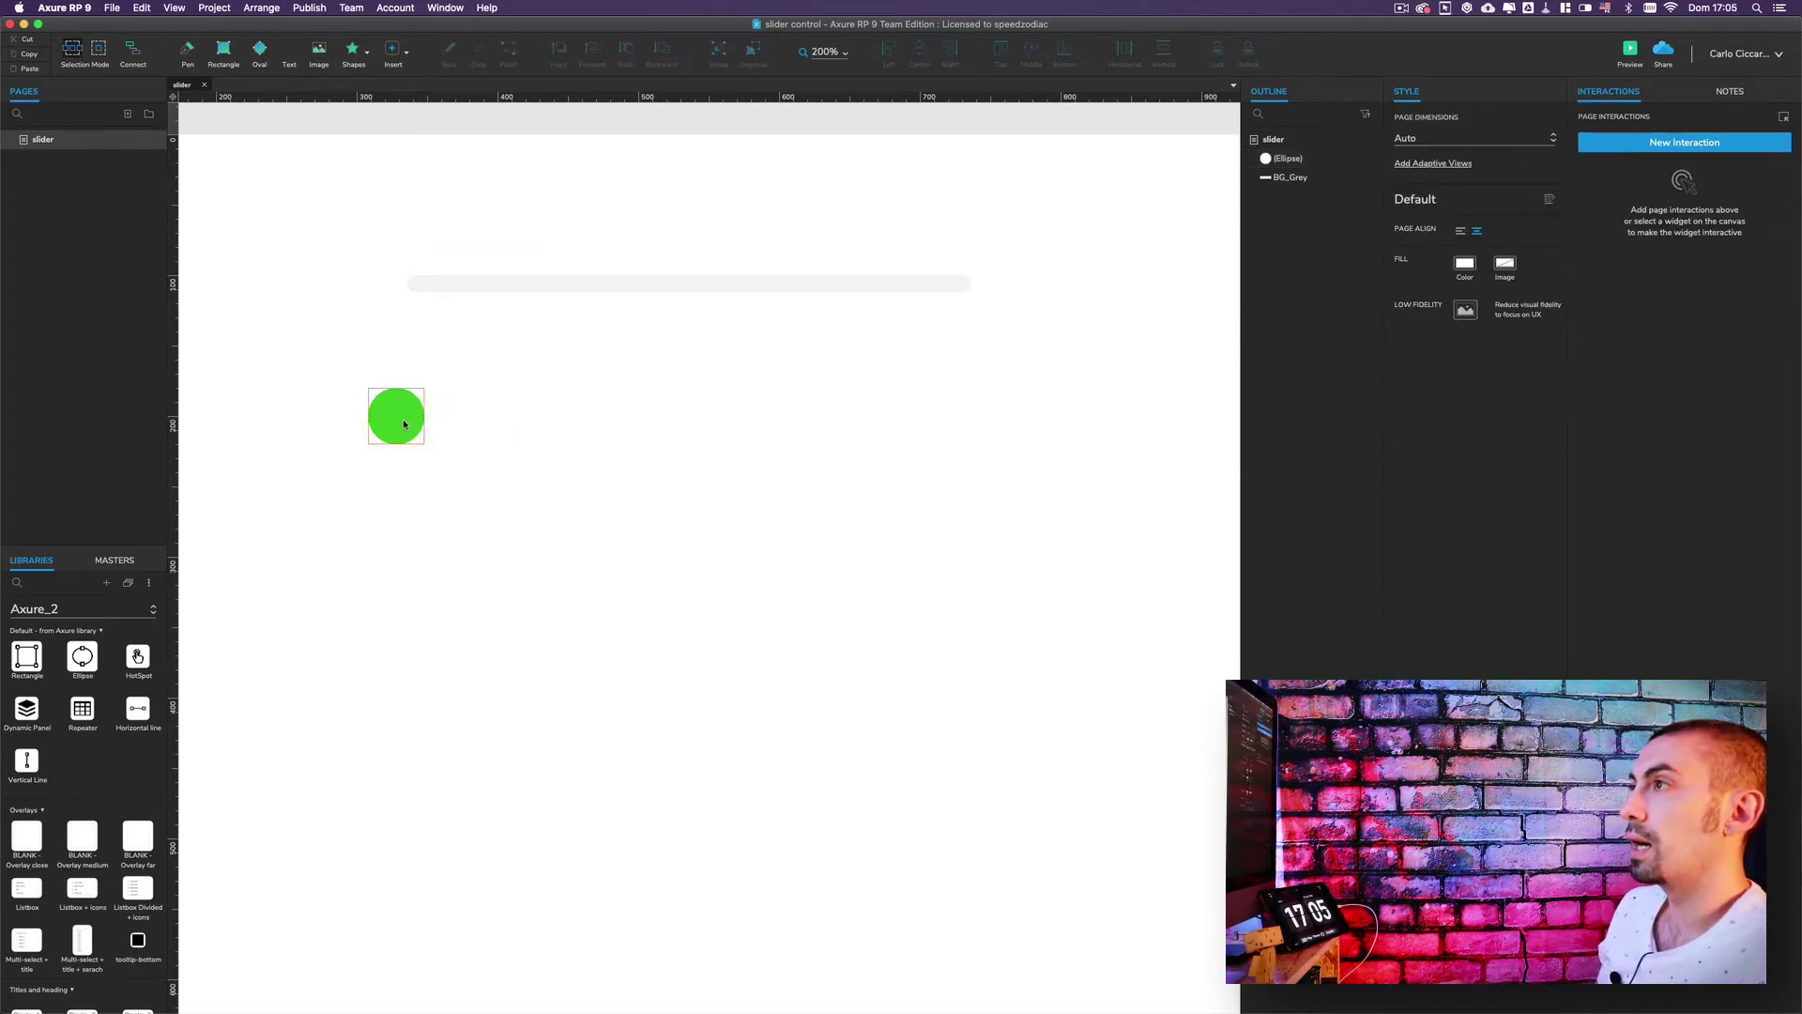
left_click_drag(397, 420, 414, 294)
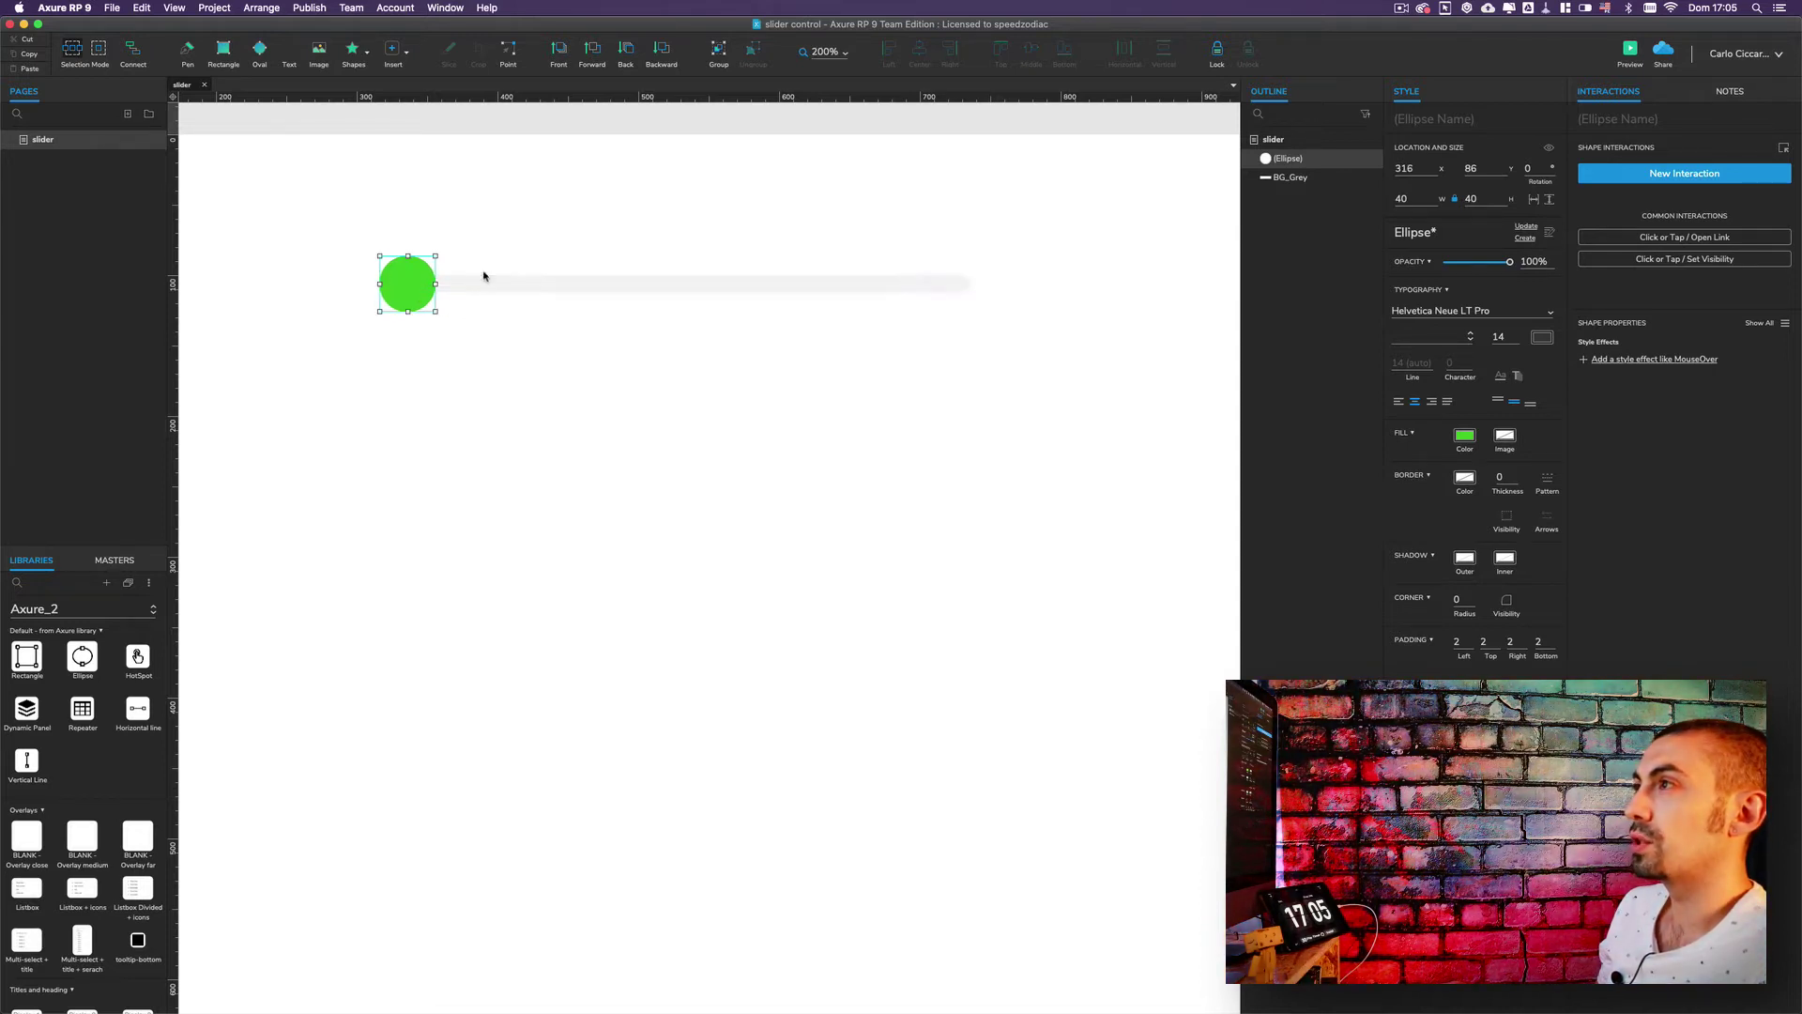
left_click_drag(175, 634, 406, 603)
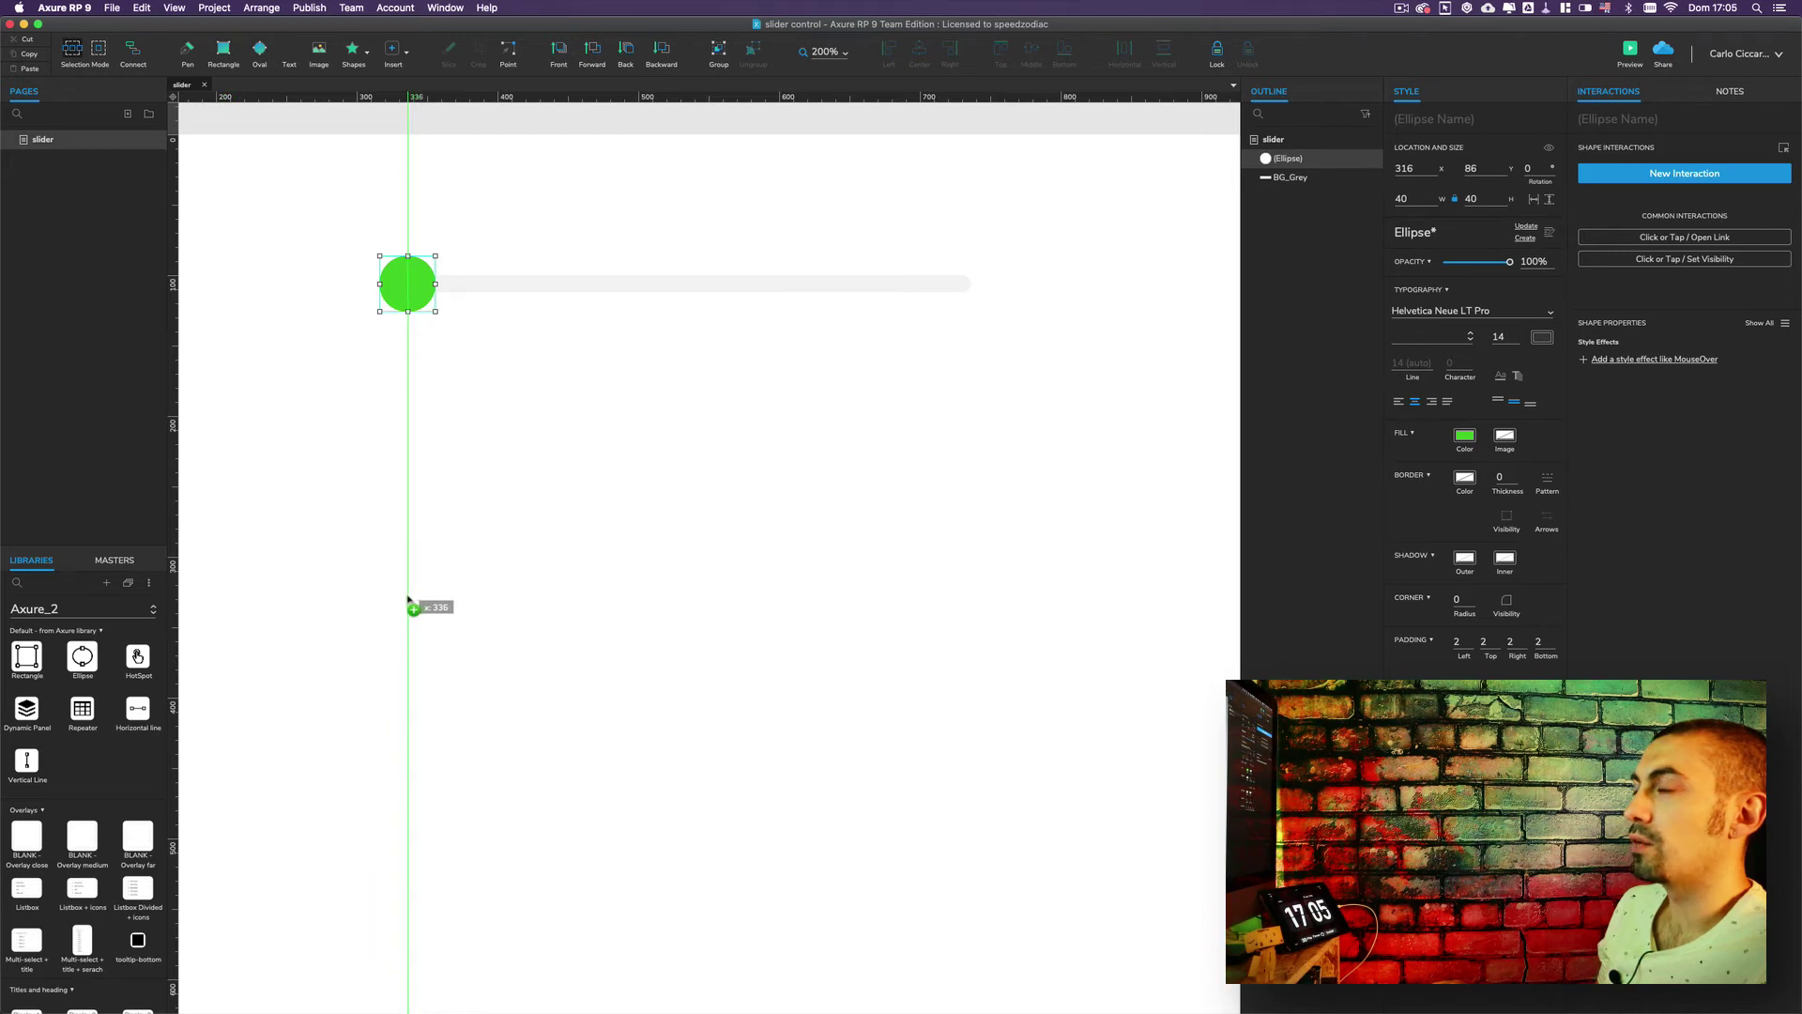
- Wrap the green circle in a dynamic panel
left_click(463, 281)
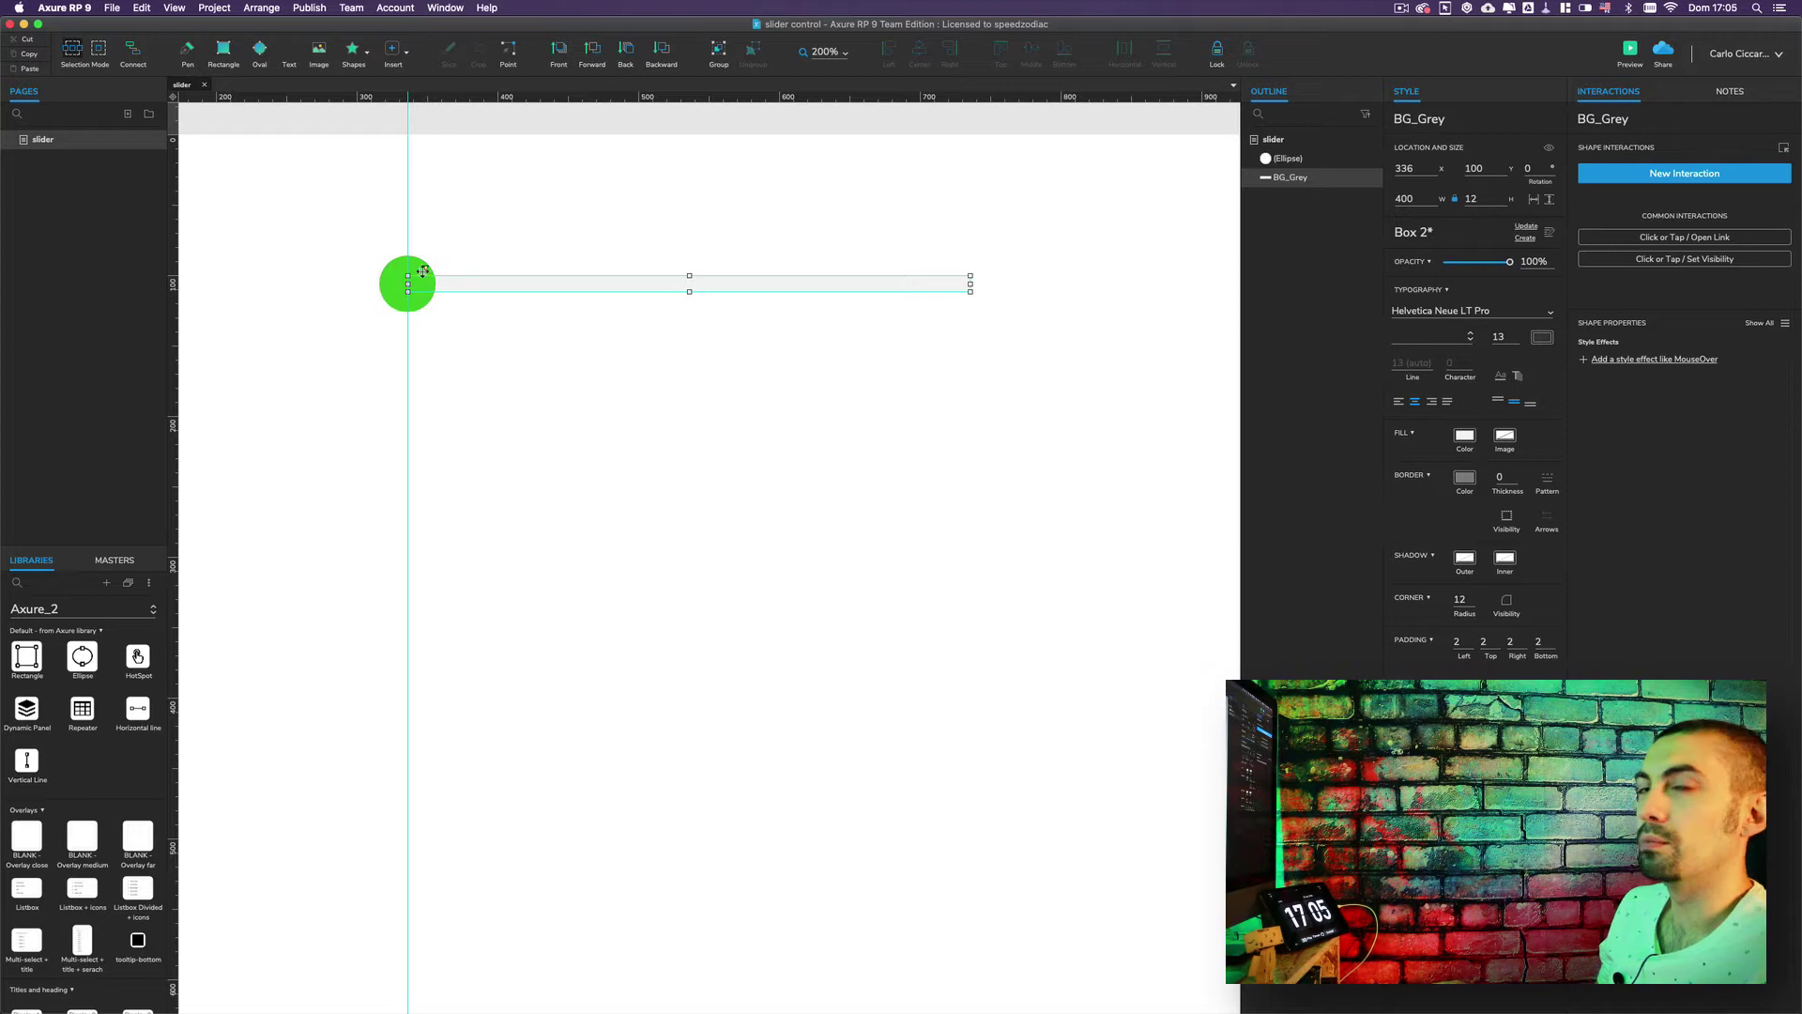
left_click(428, 303)
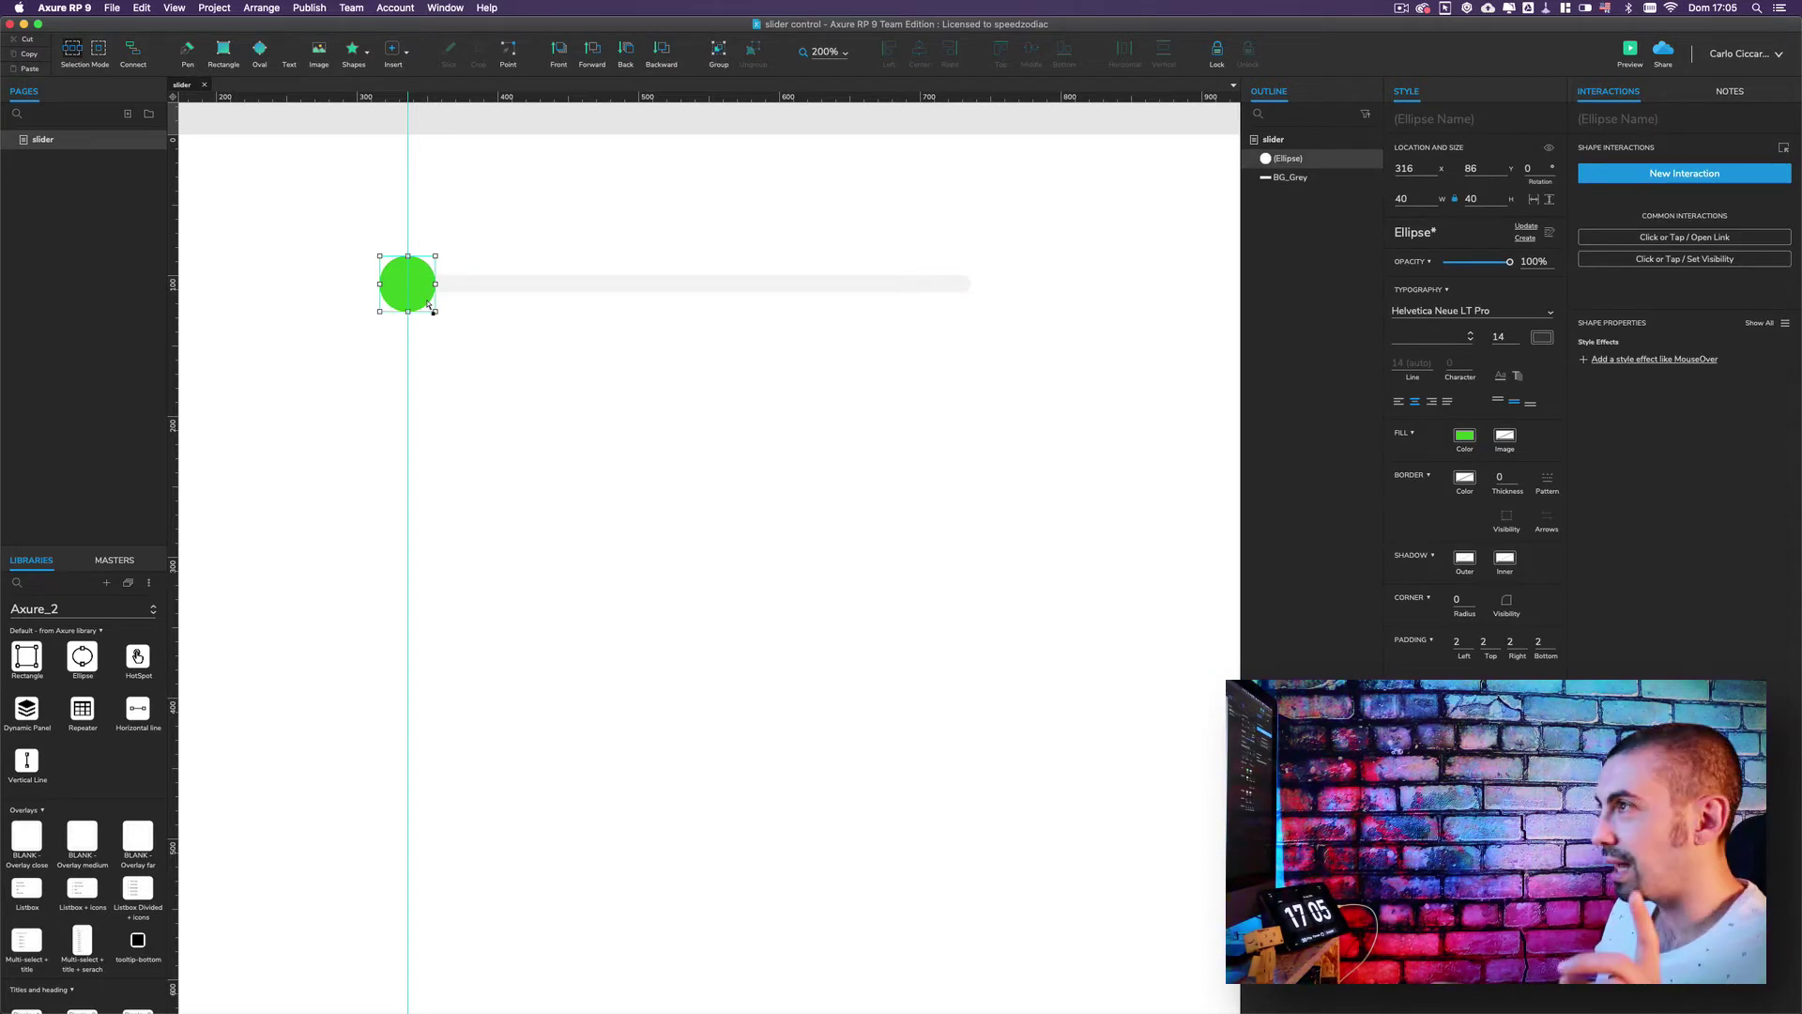
left_click(436, 326)
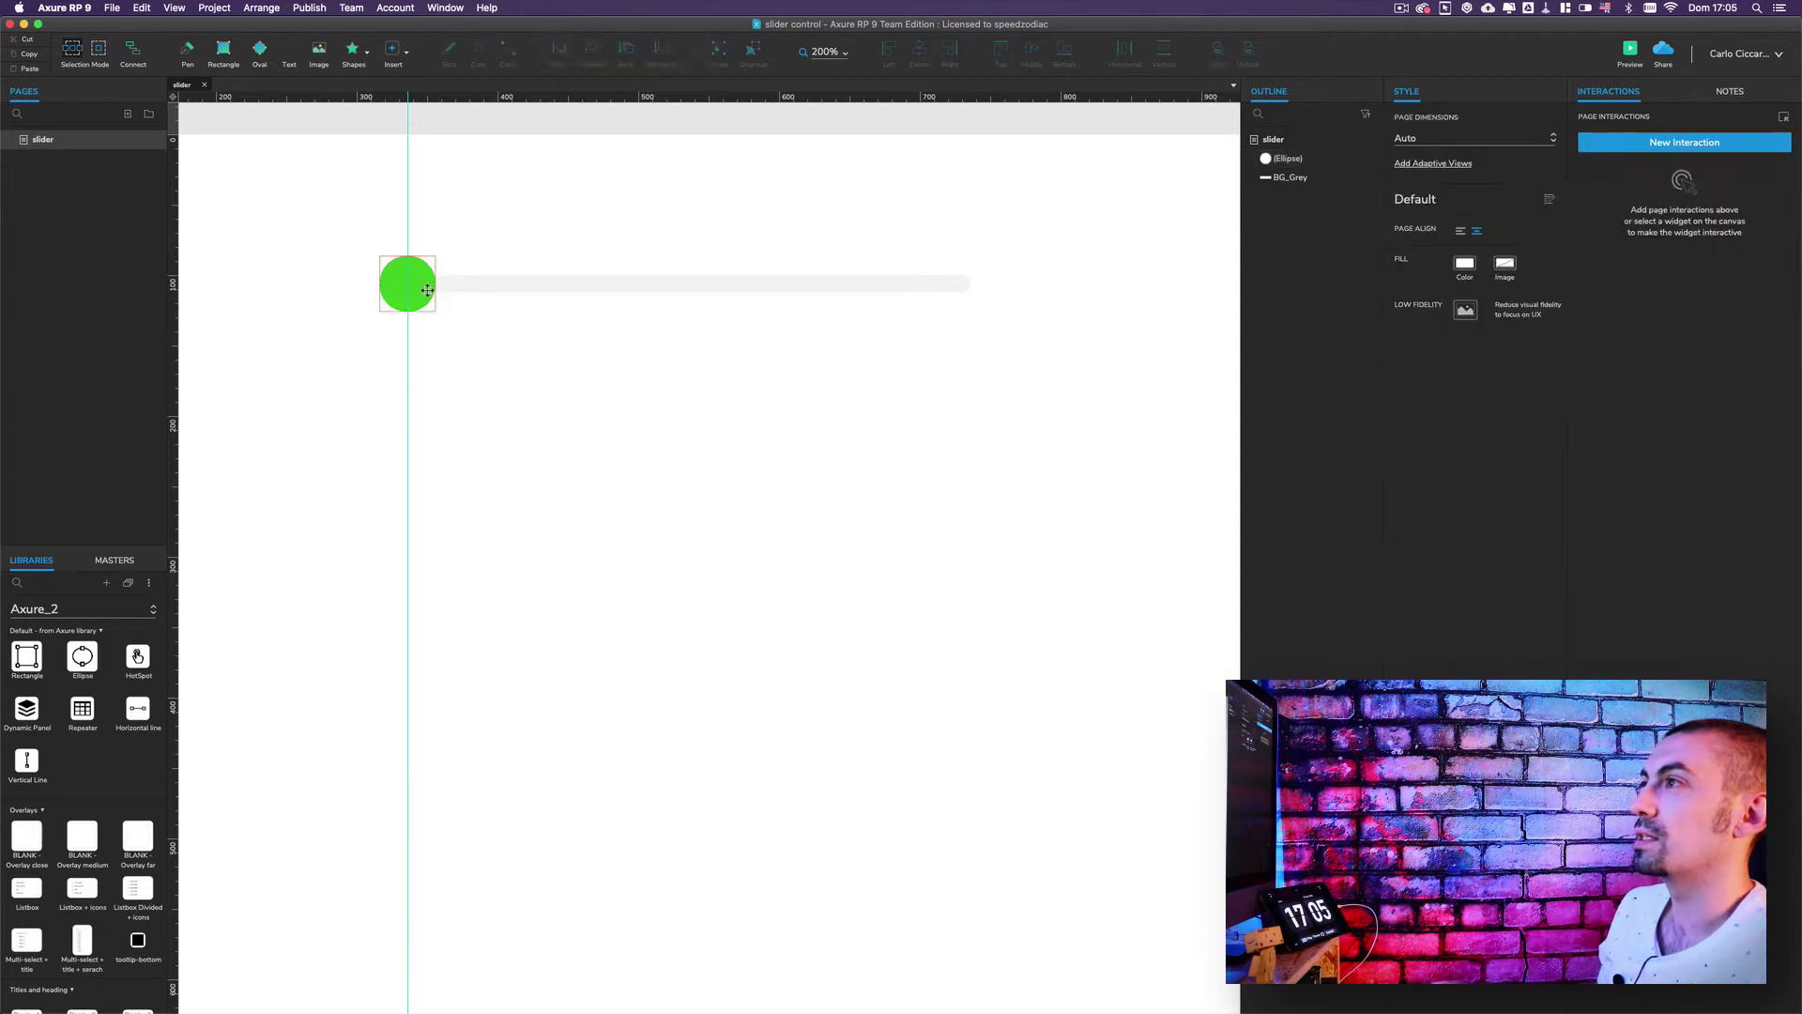
left_click(422, 299)
right_click(420, 287)
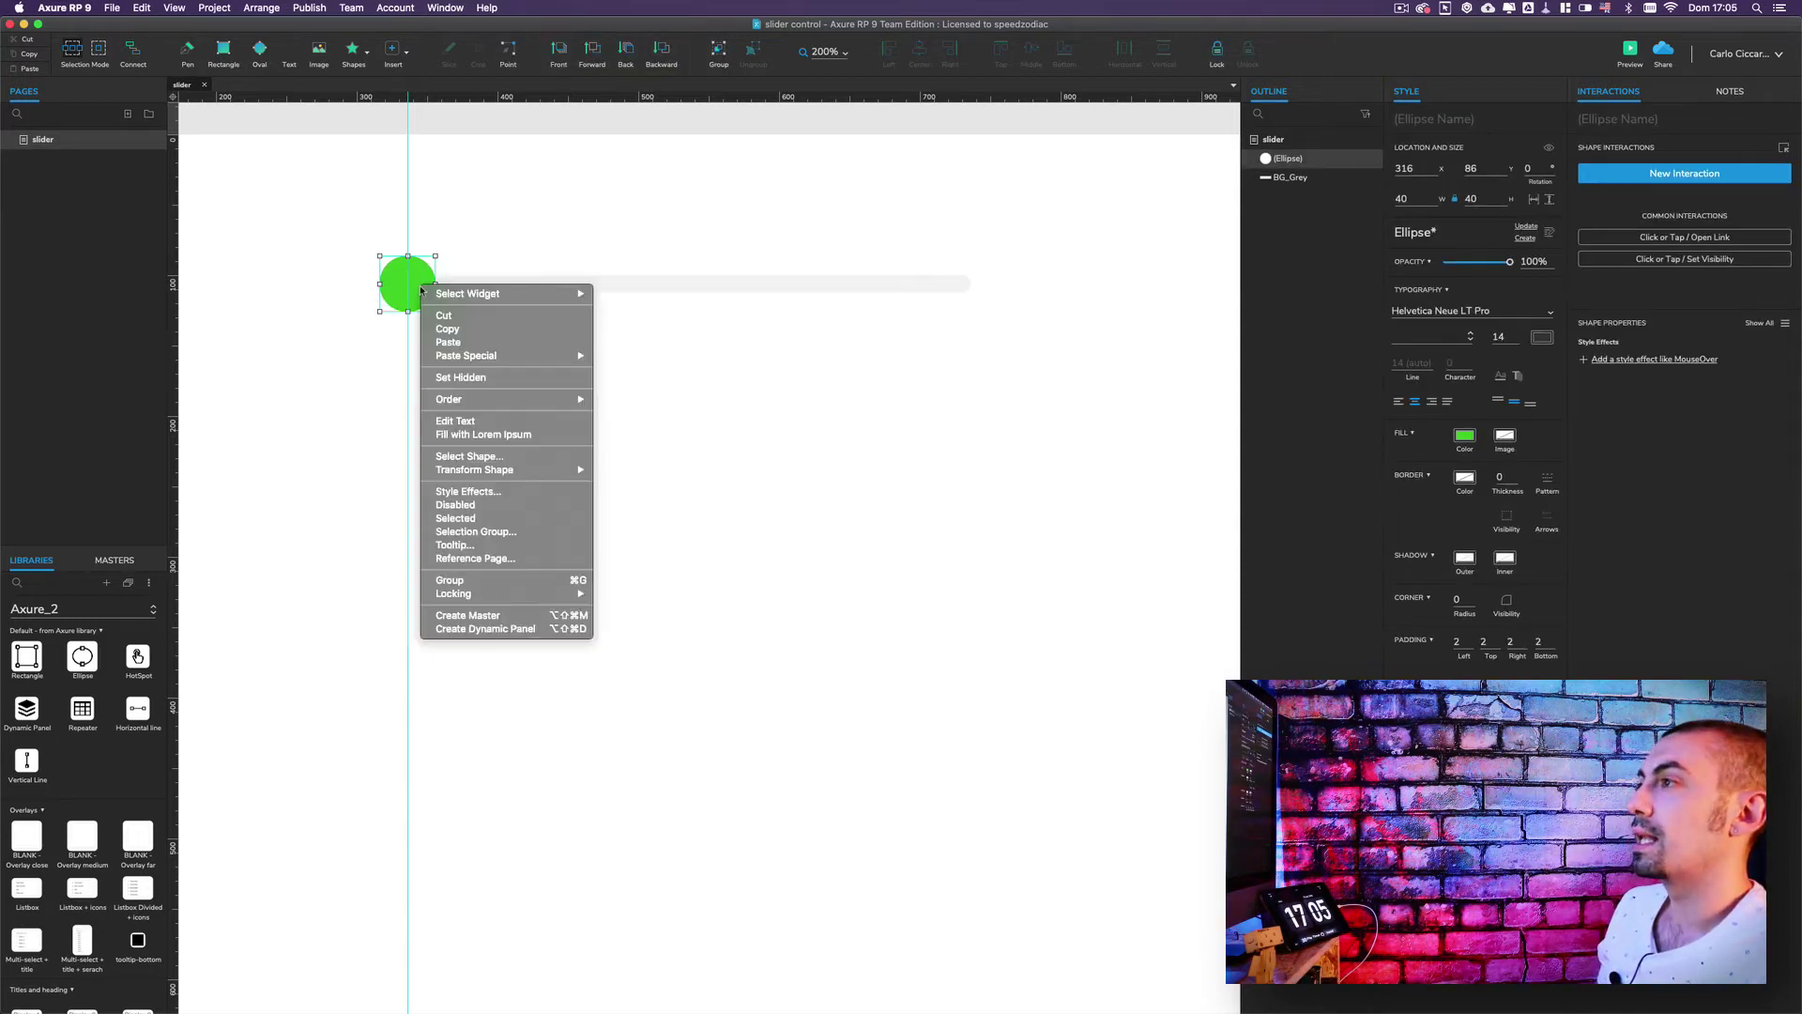
left_click(485, 629)
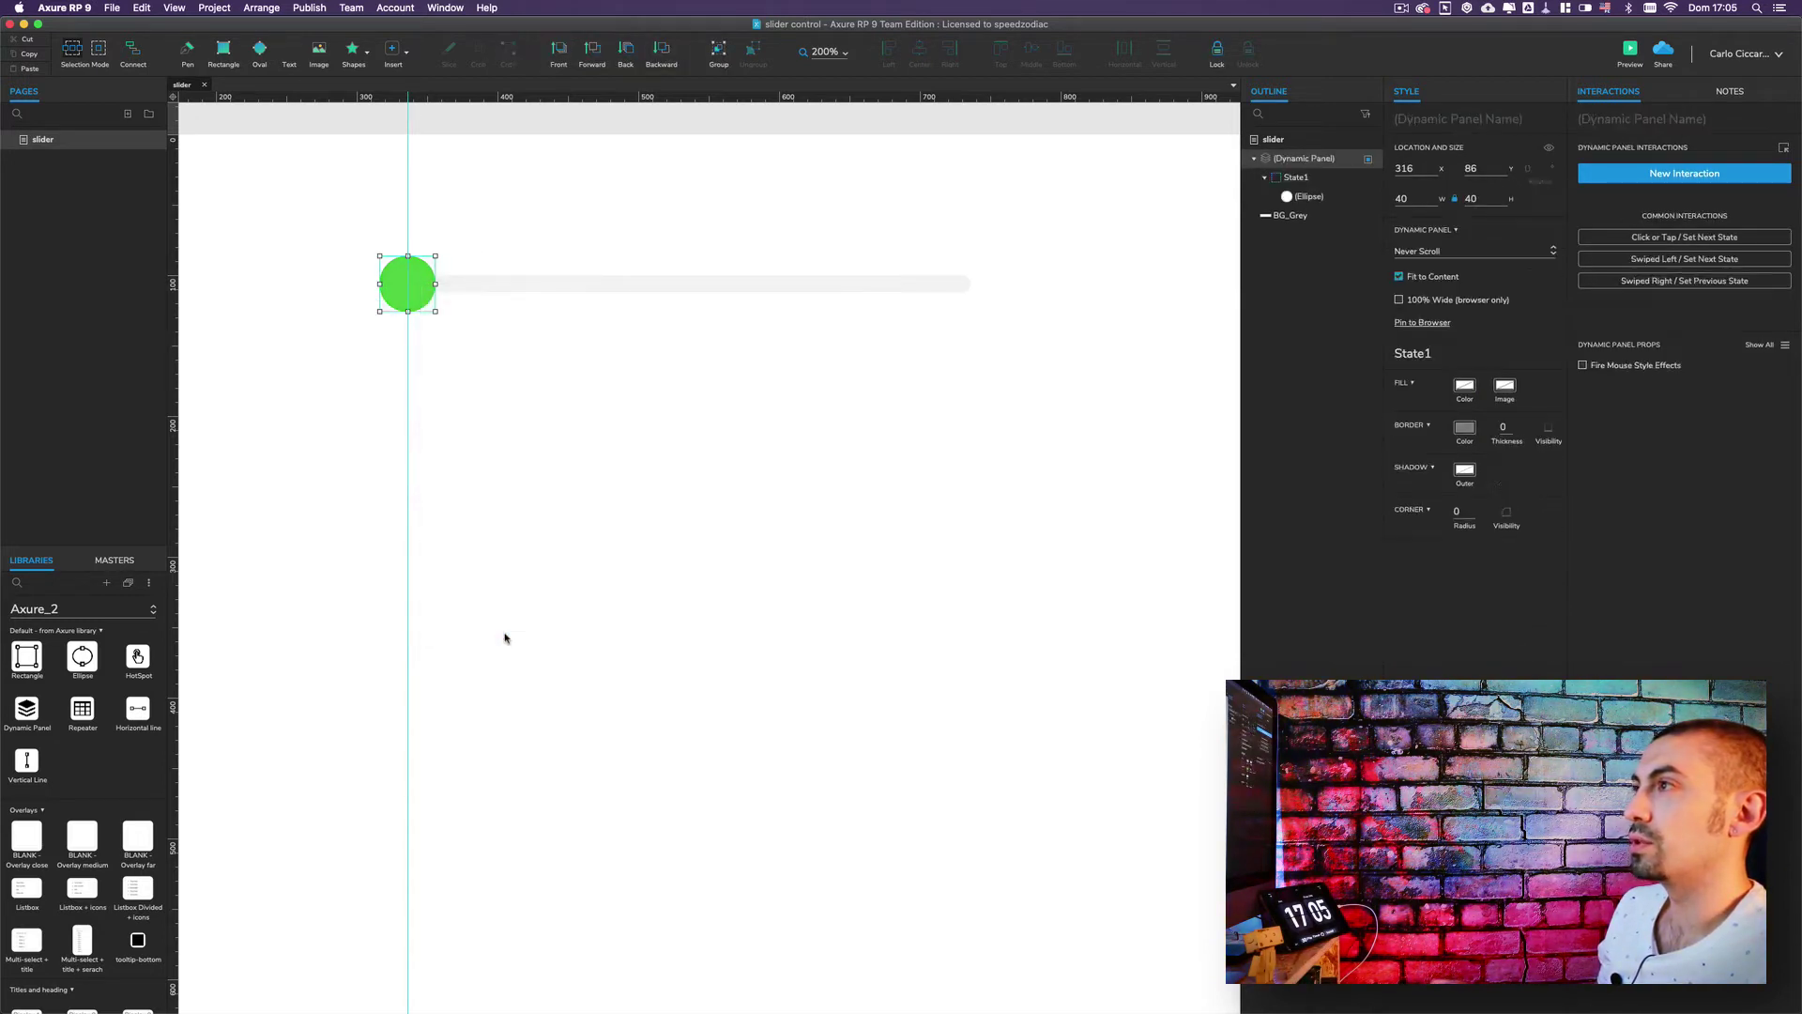
- Name the dynamic panel DP_ball and collapse it in the Outline
double_click(1314, 159)
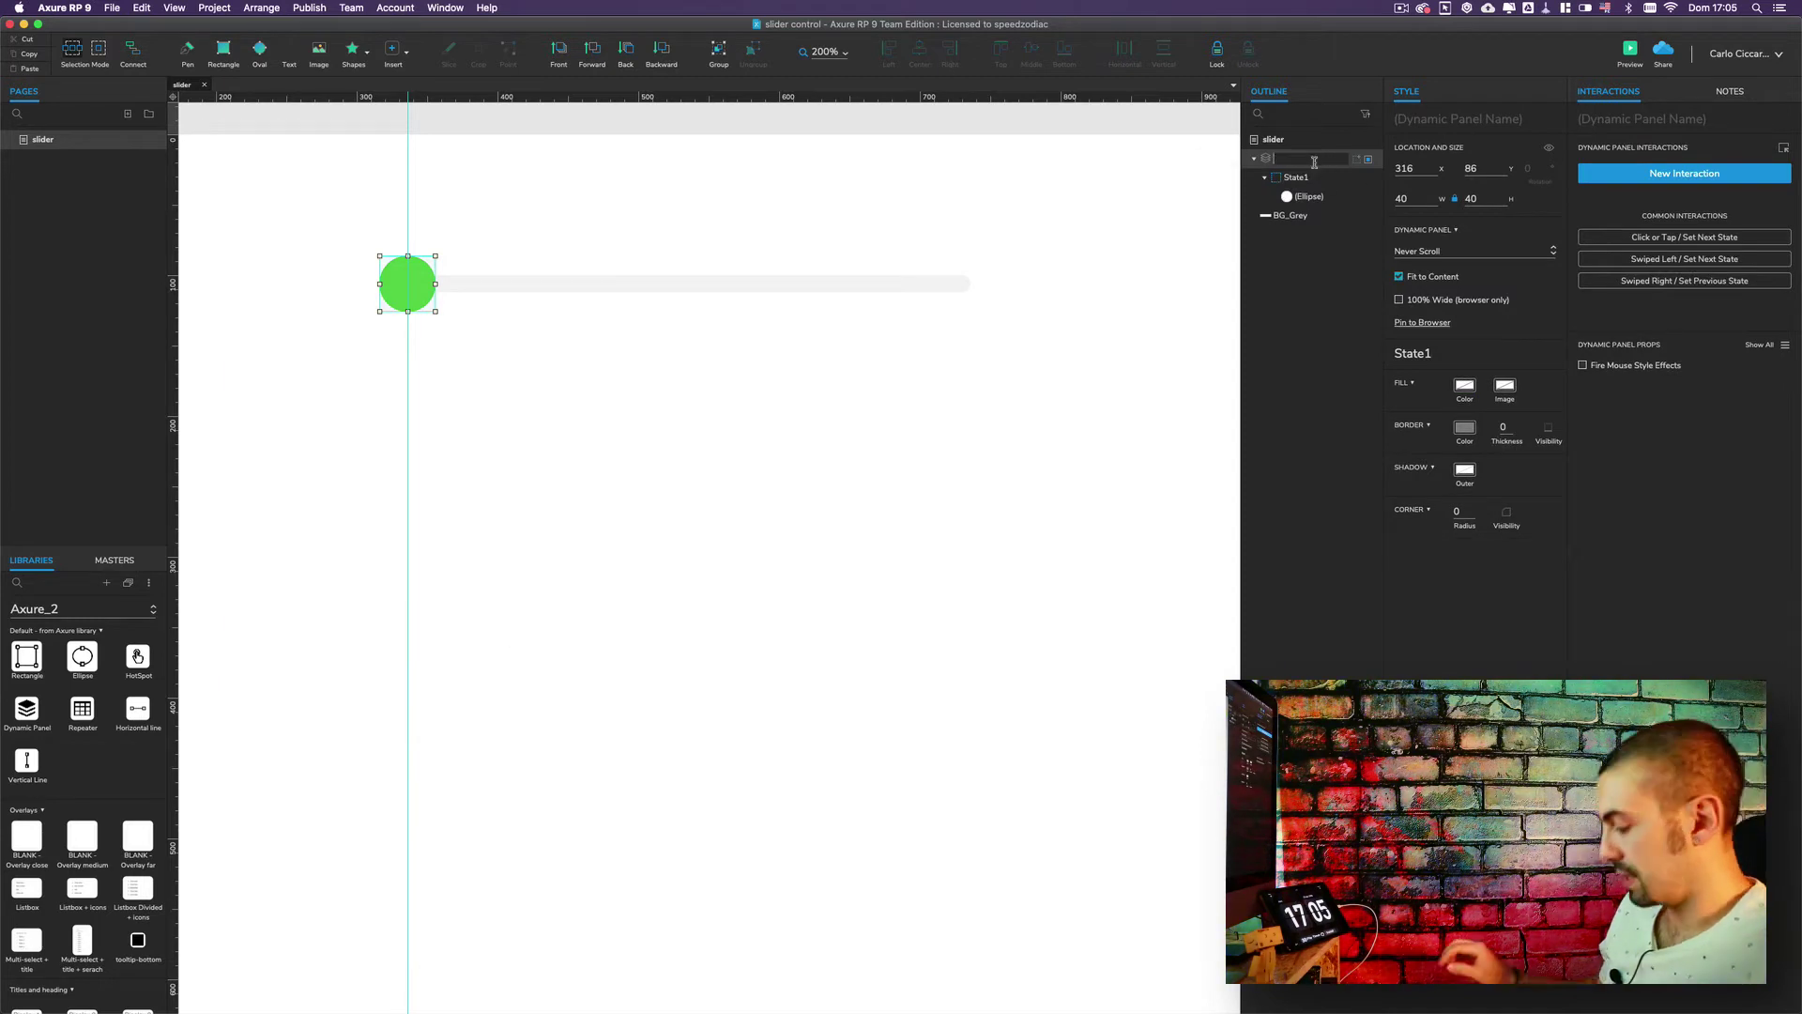
type("DP")
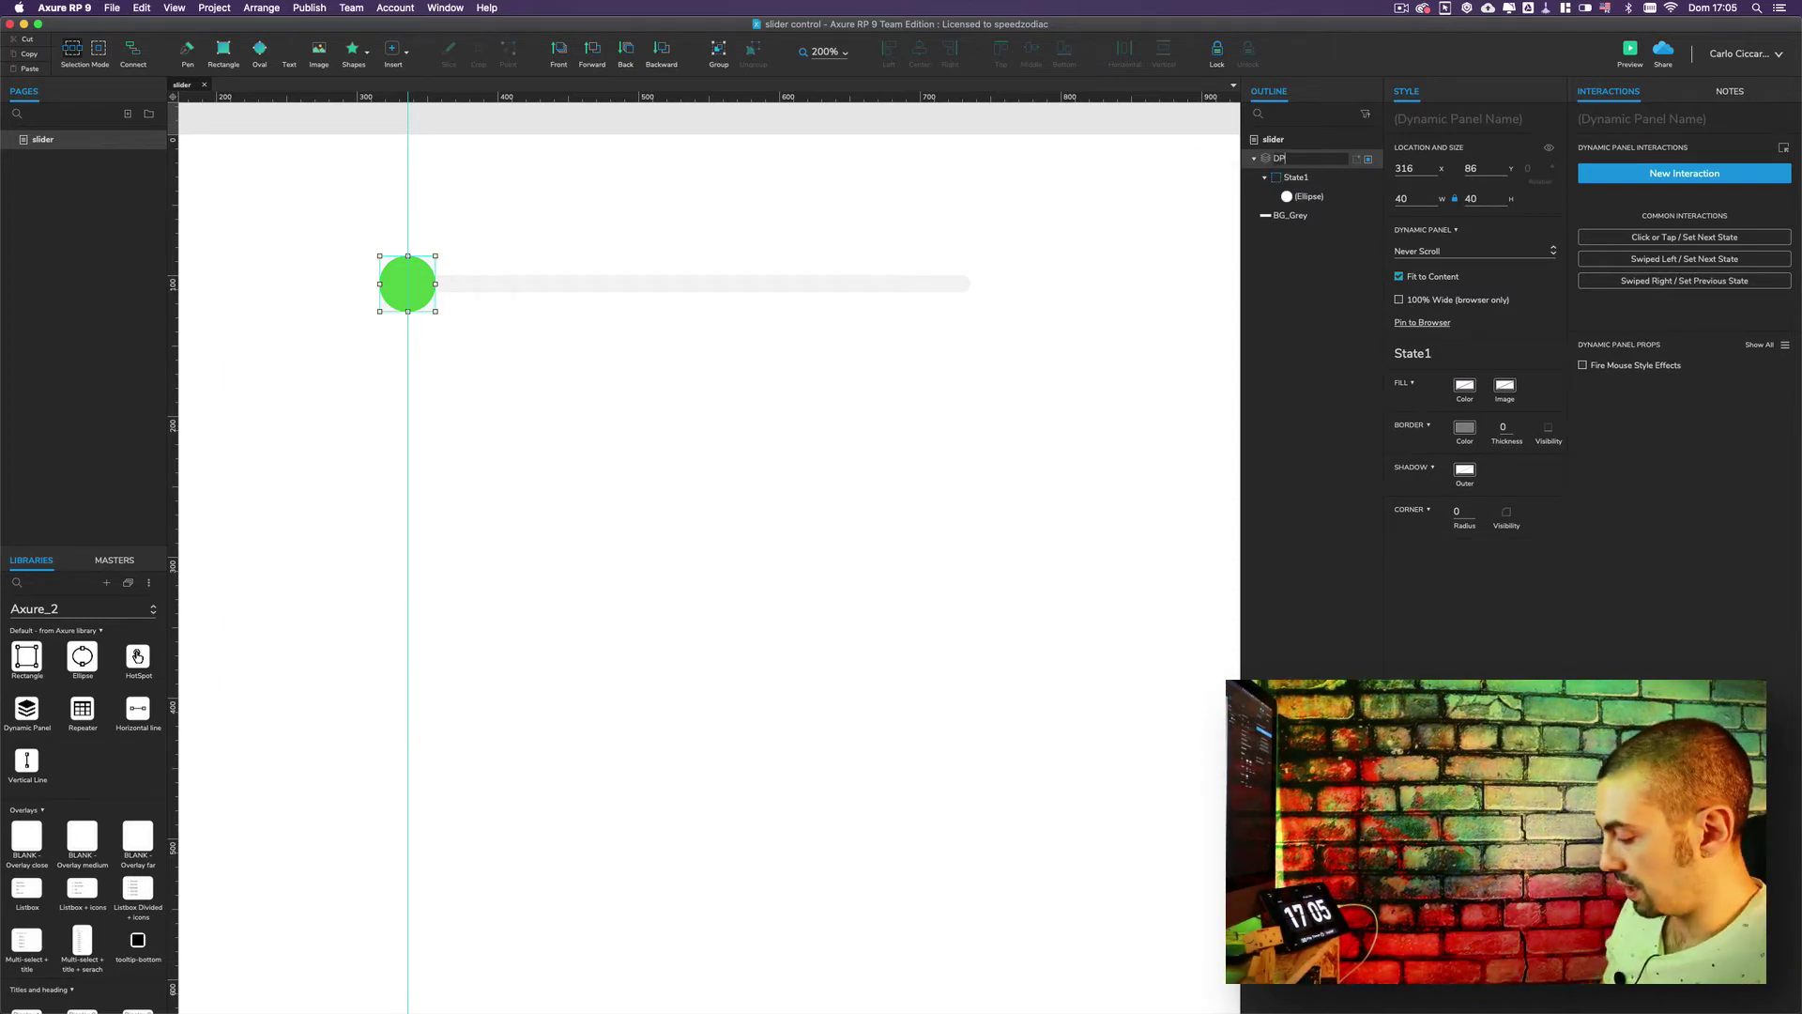
type("_")
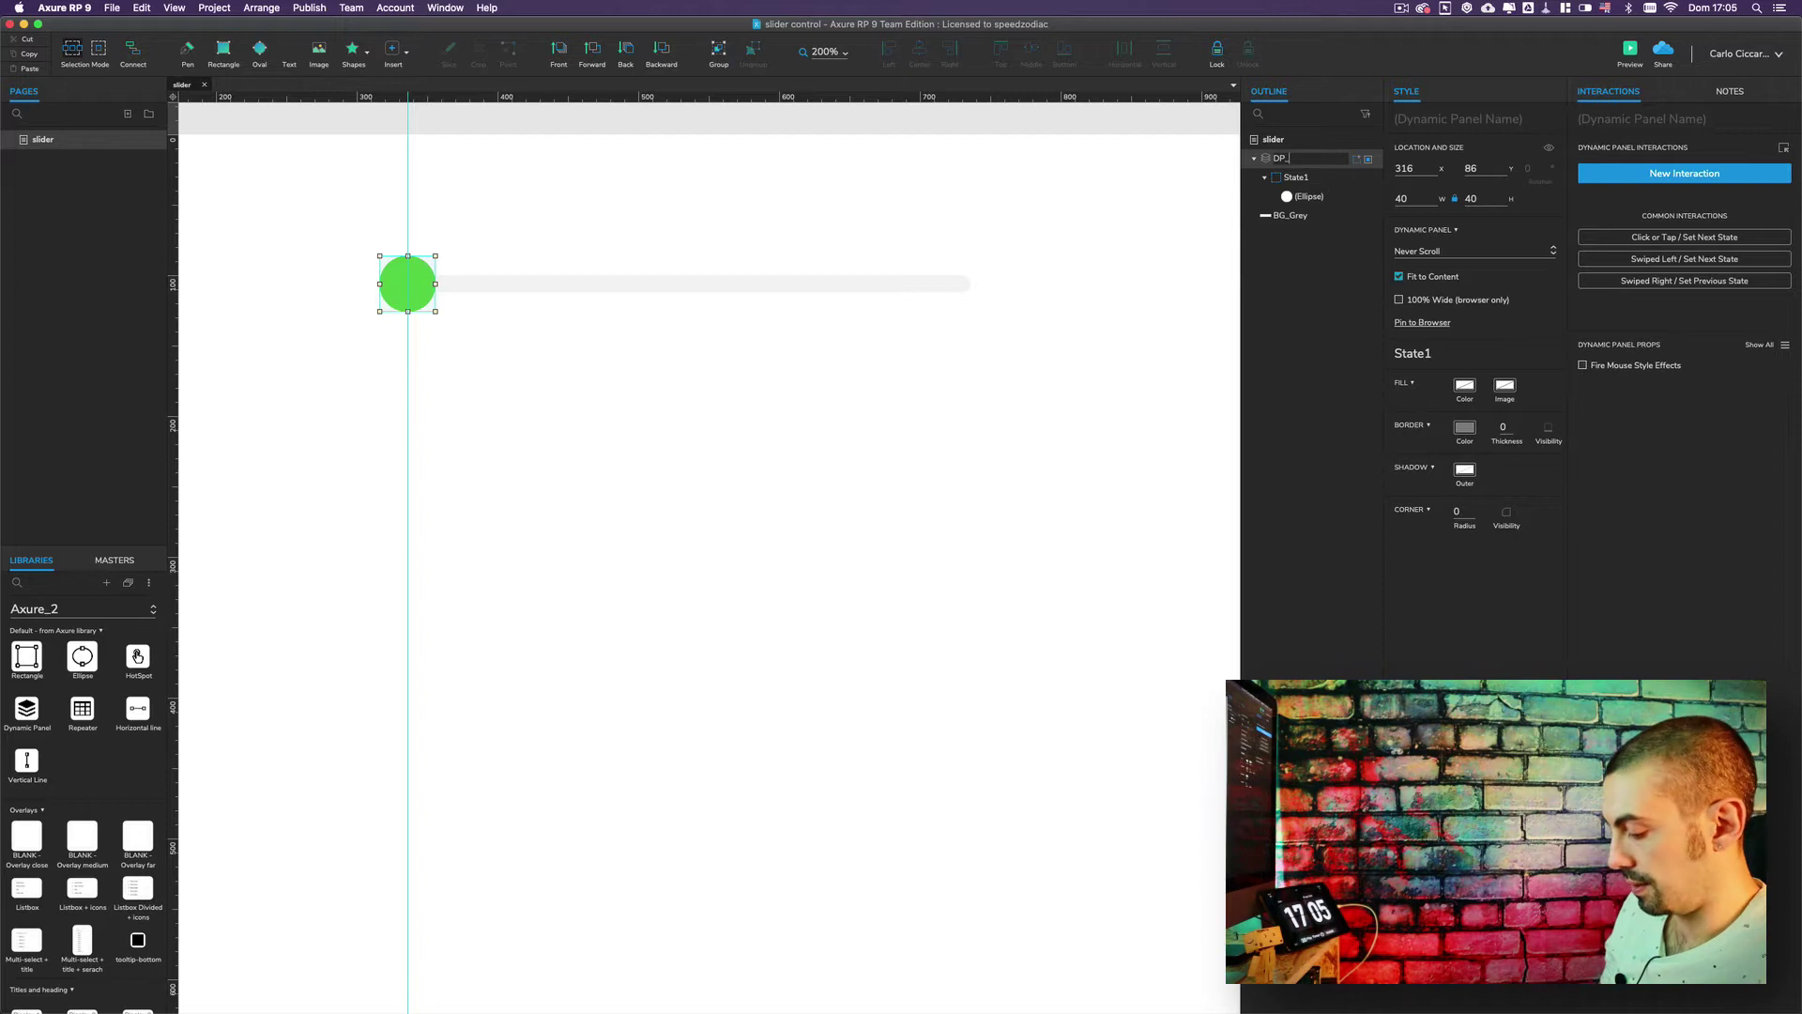
type("ball")
key("Return")
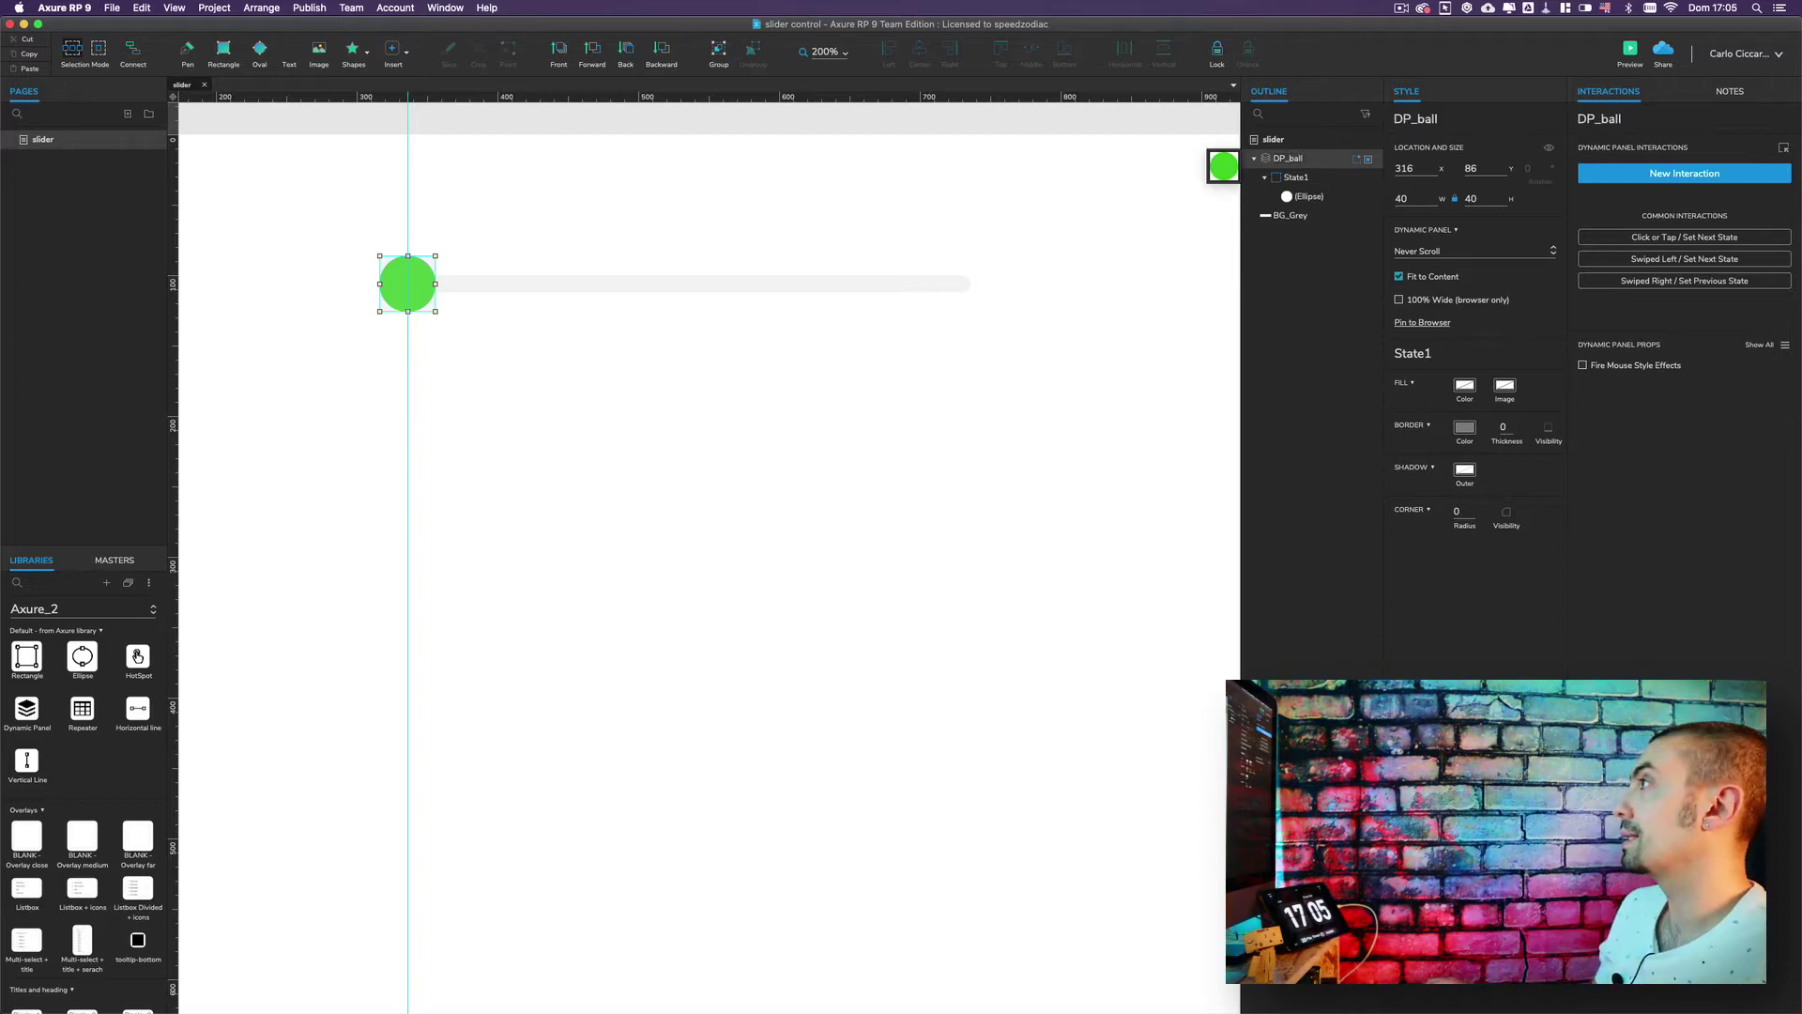
left_click(1254, 158)
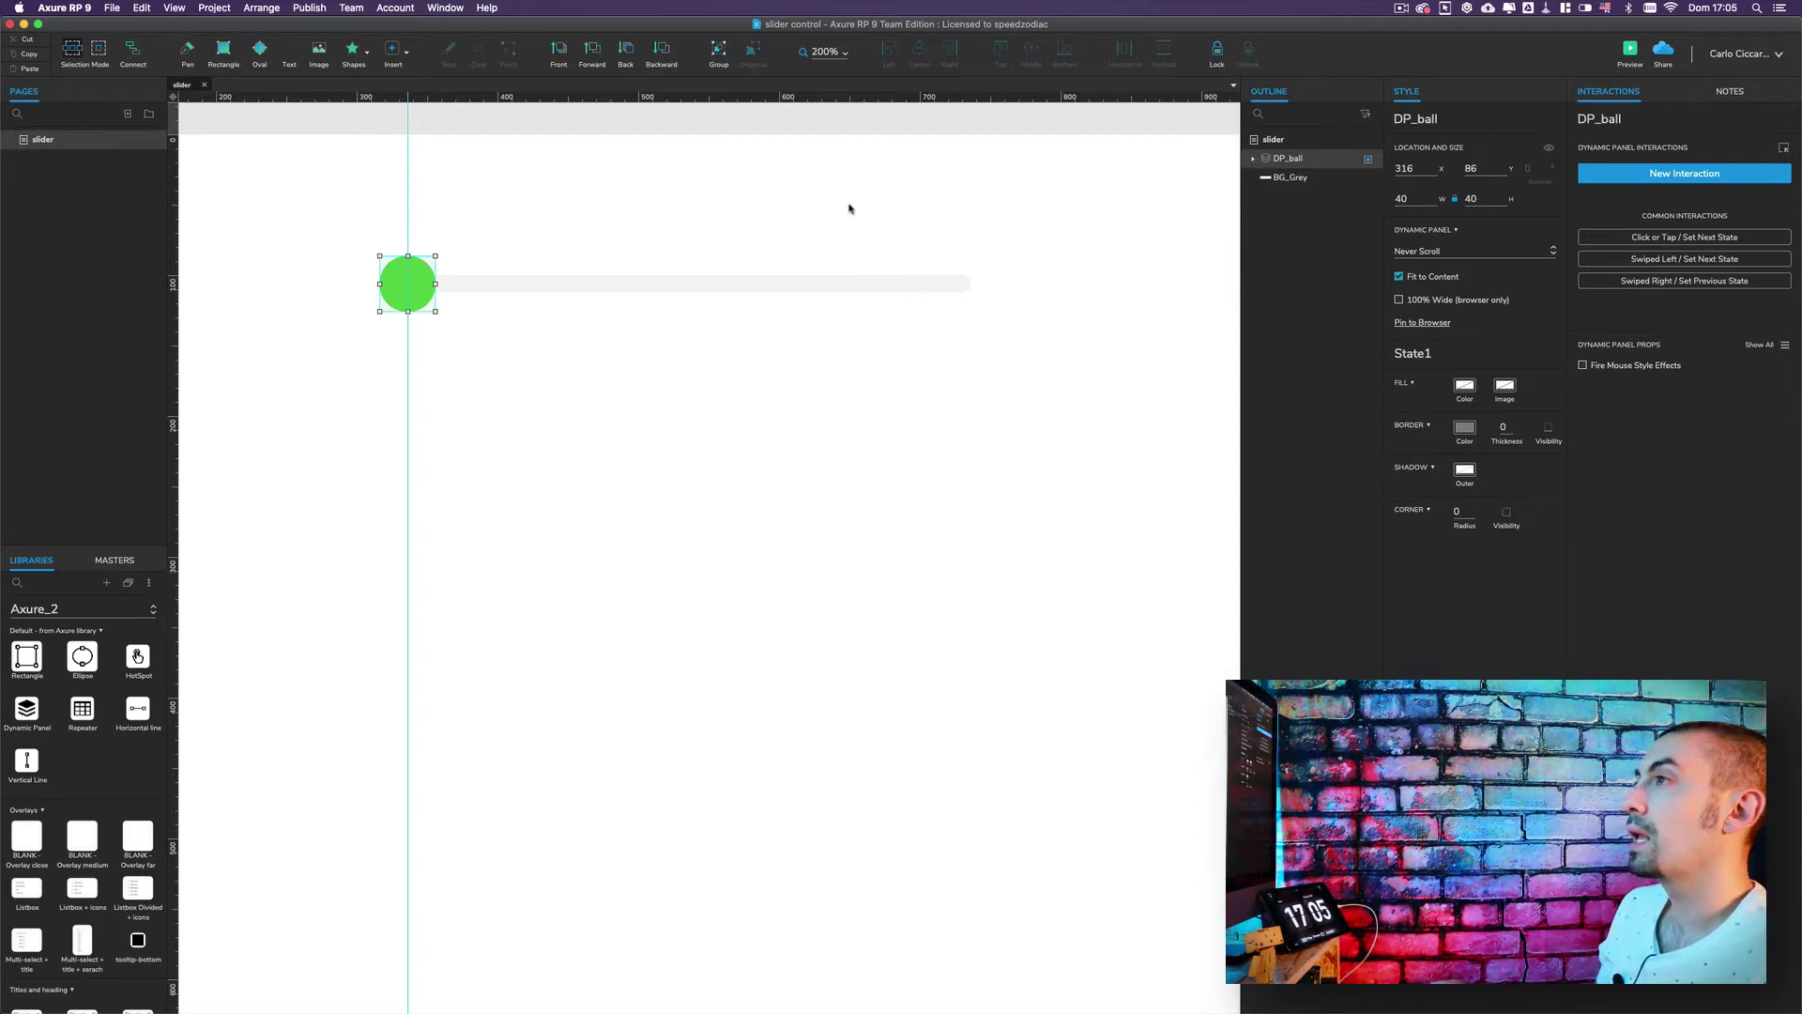
left_click(723, 219)
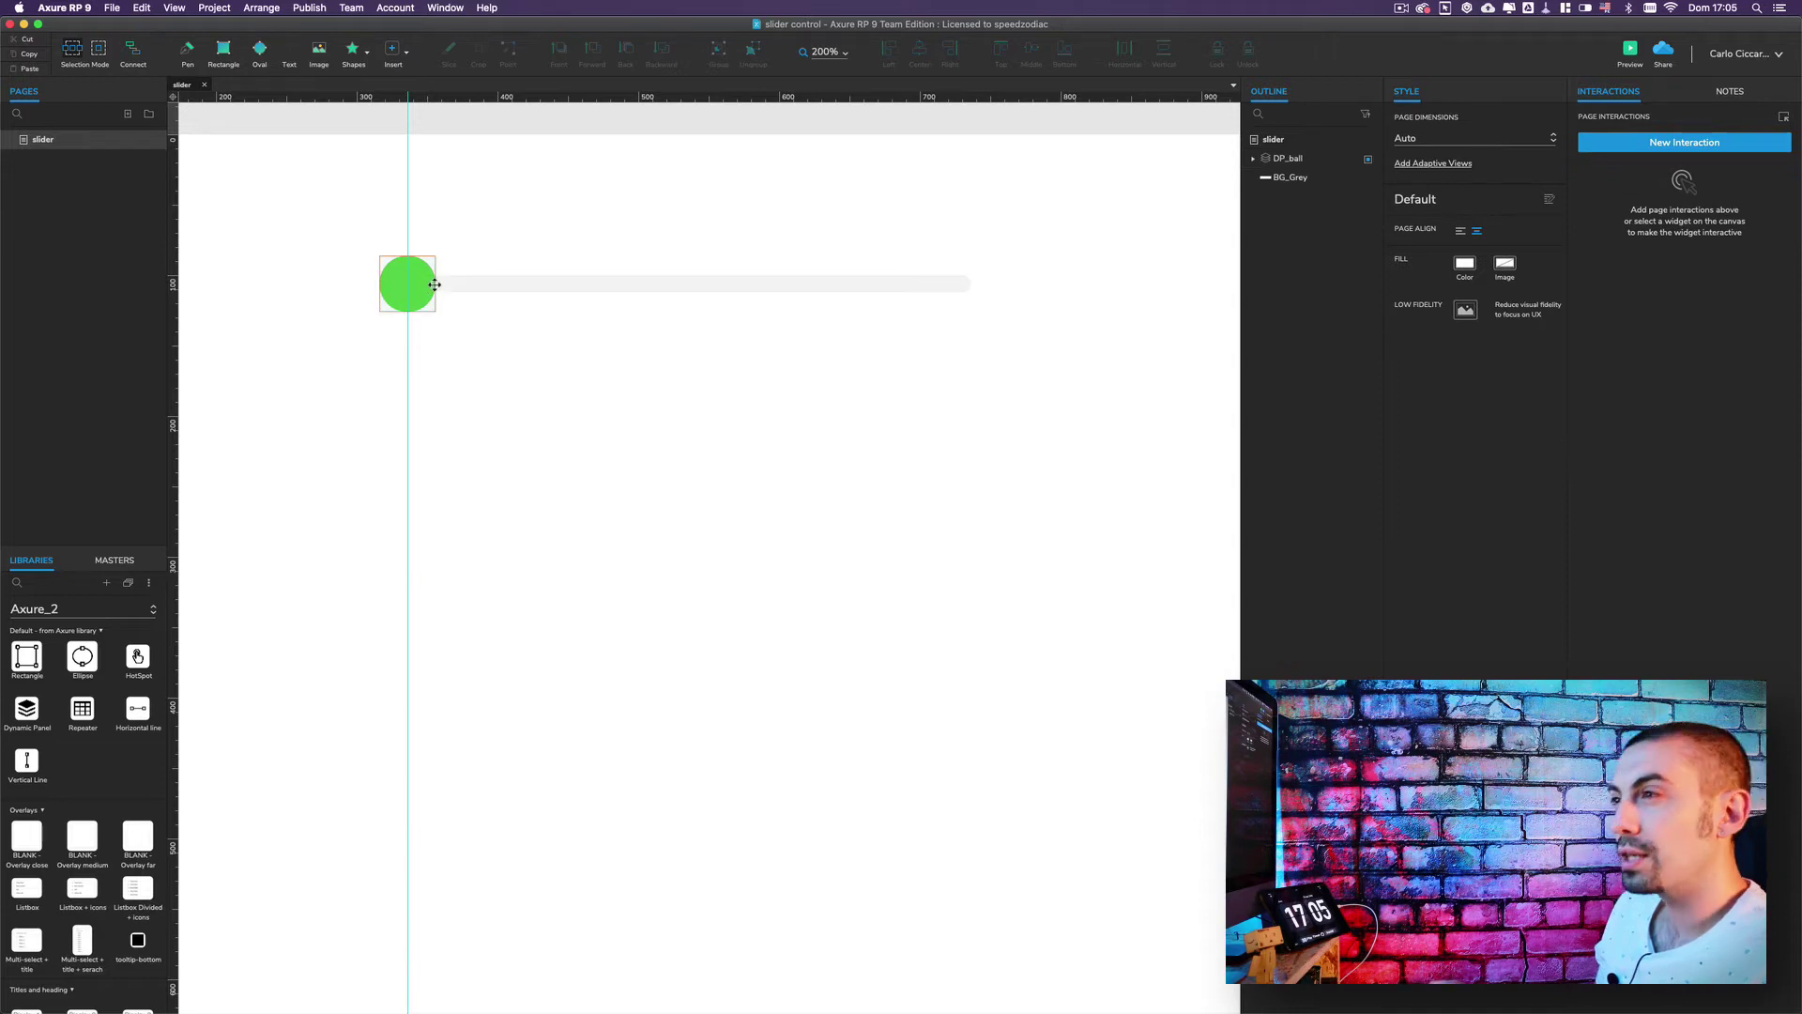
- Duplicate the grey track in place, layer it below DP_ball, and fill it green
left_click(683, 283)
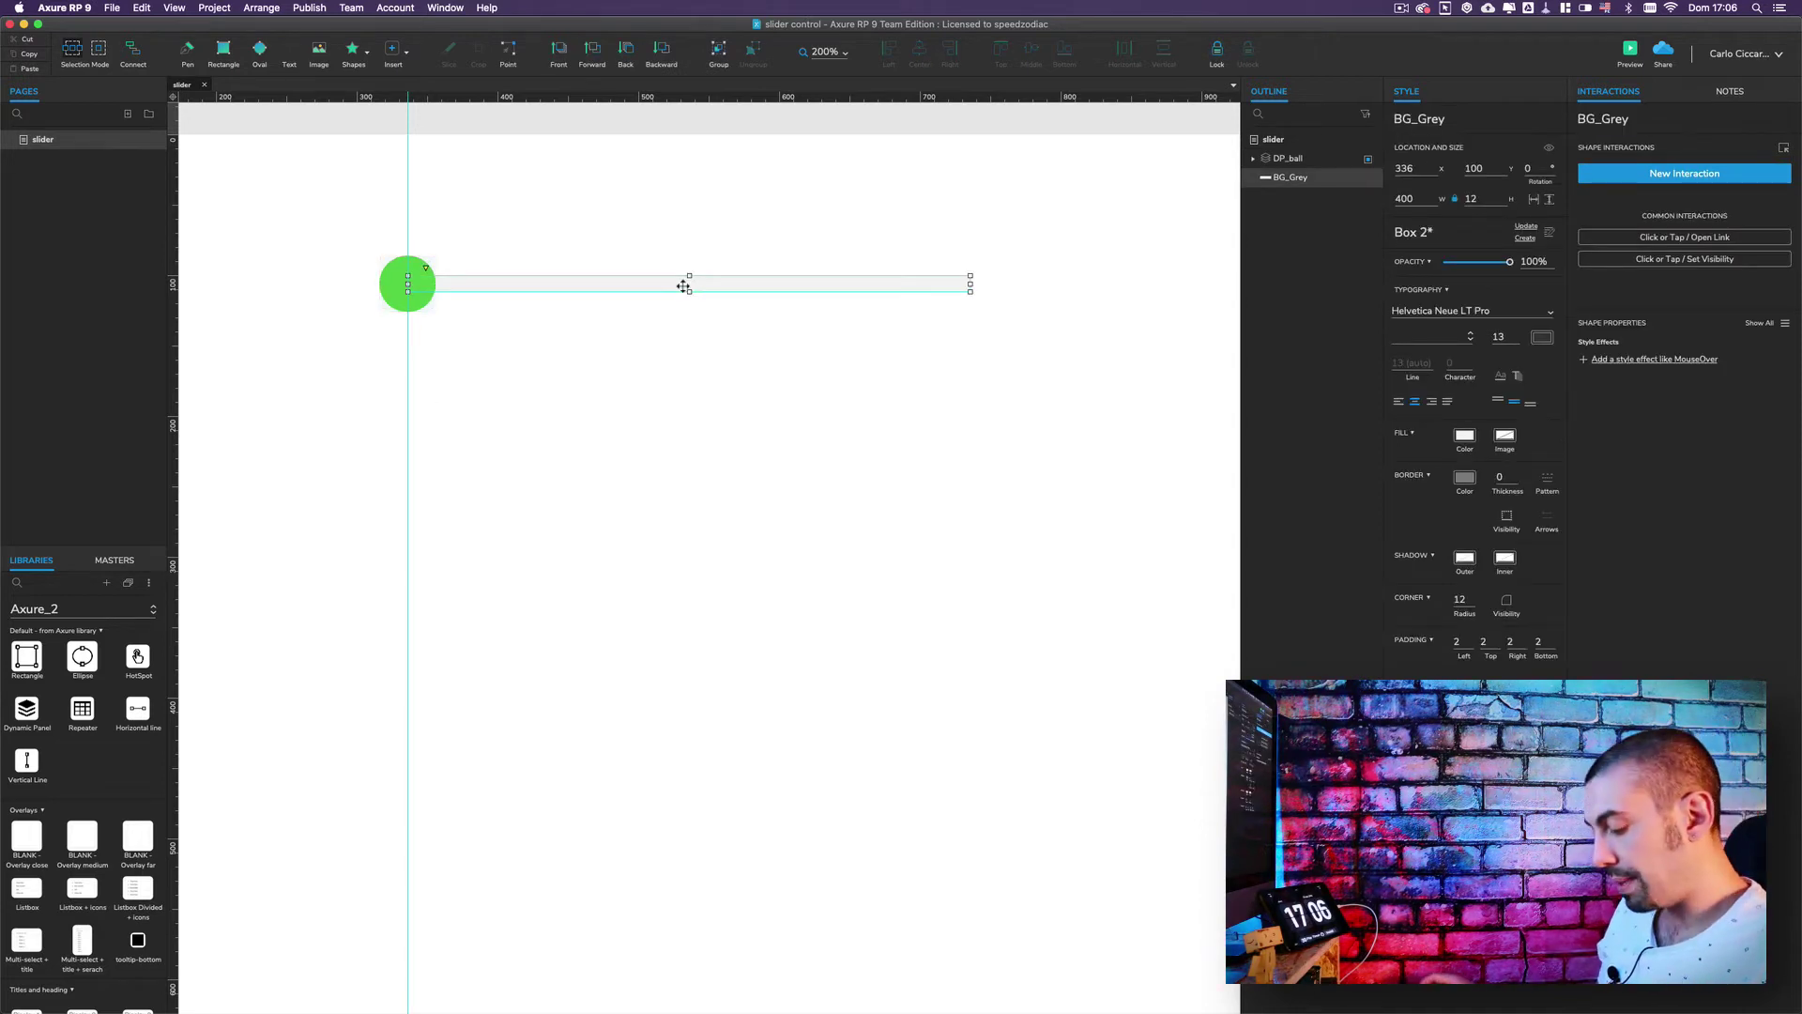
key("super+d")
left_click_drag(685, 299, 672, 283)
mouse_move(1291, 158)
left_mouse_down()
mouse_move(1248, 143)
mouse_move(1281, 187)
left_mouse_up()
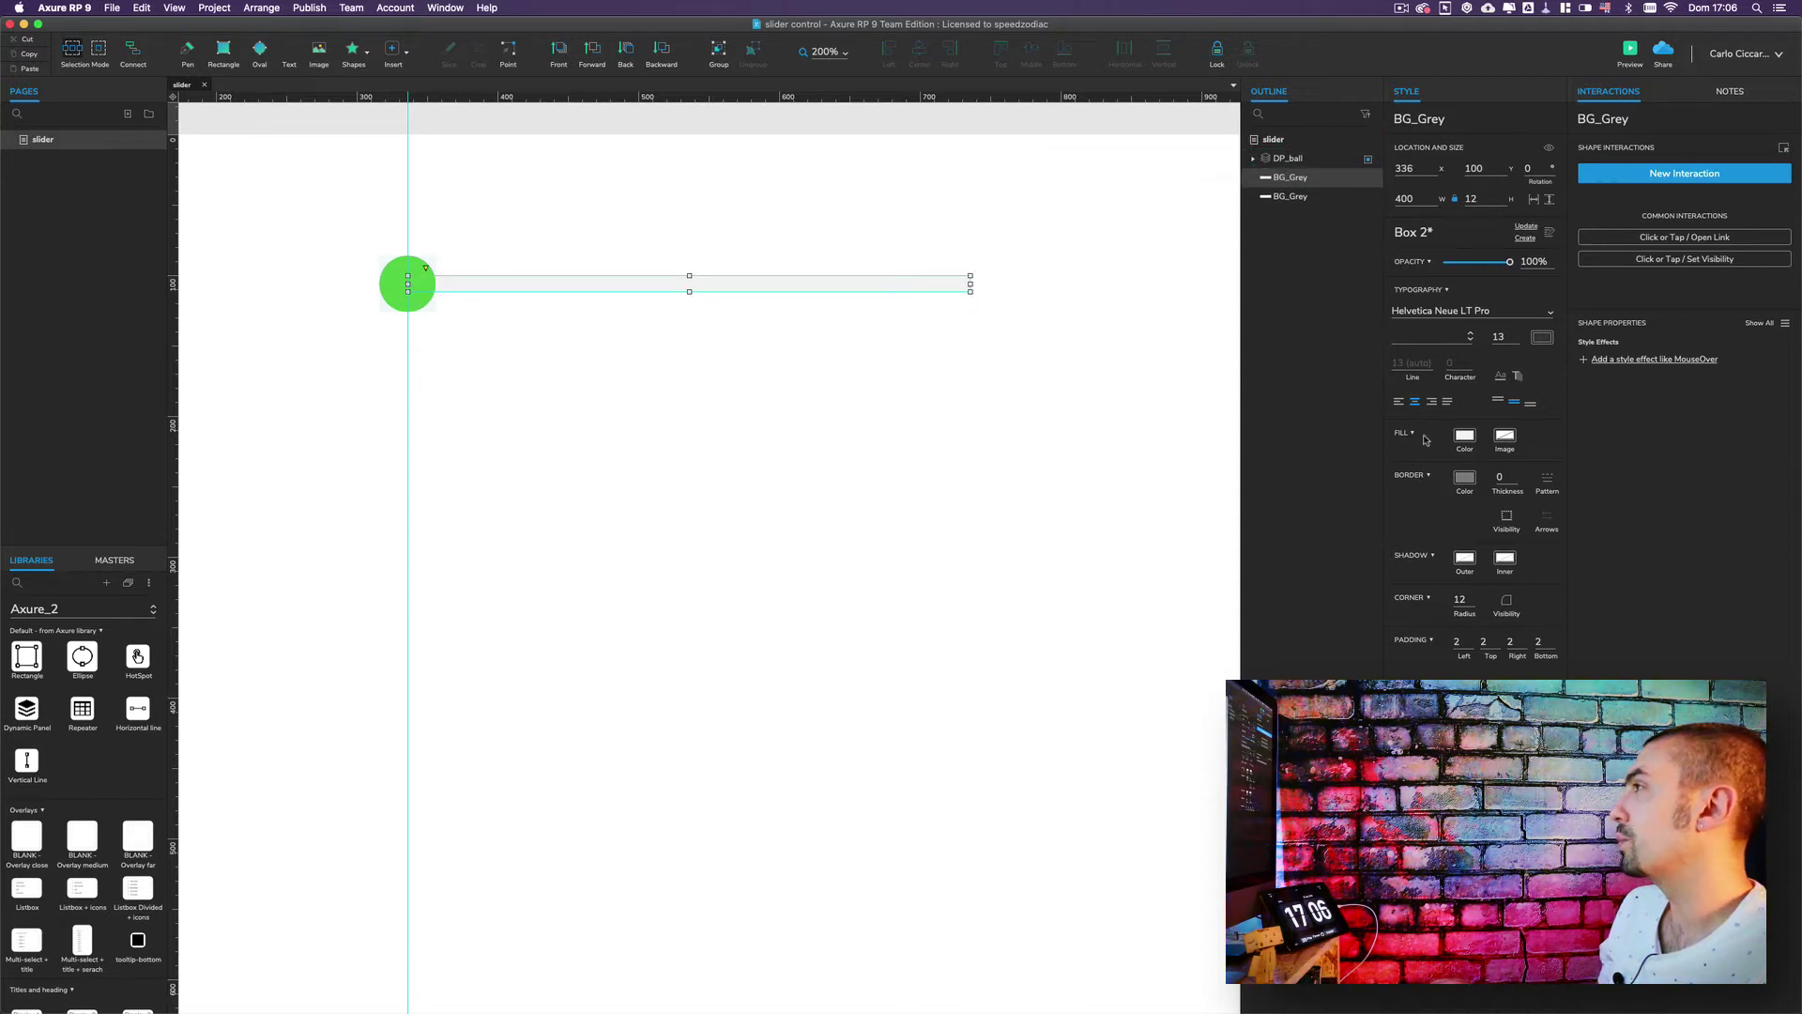
left_click(1464, 435)
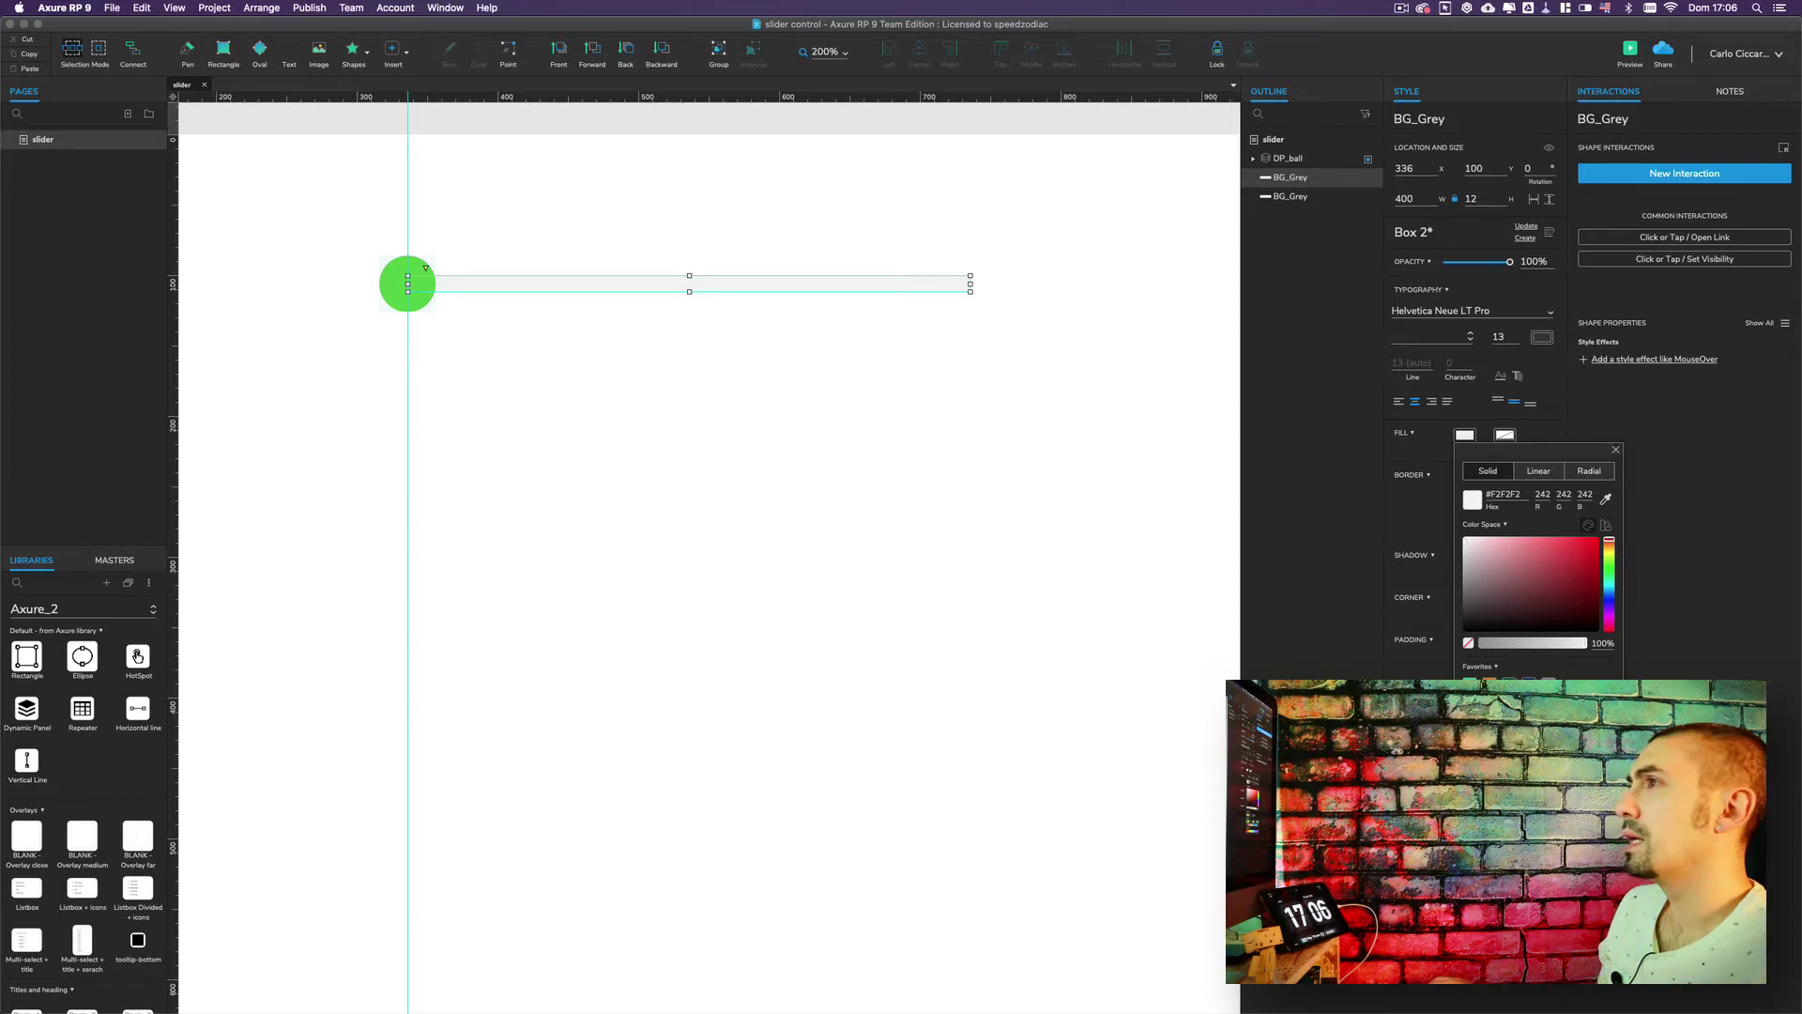
left_click(1470, 683)
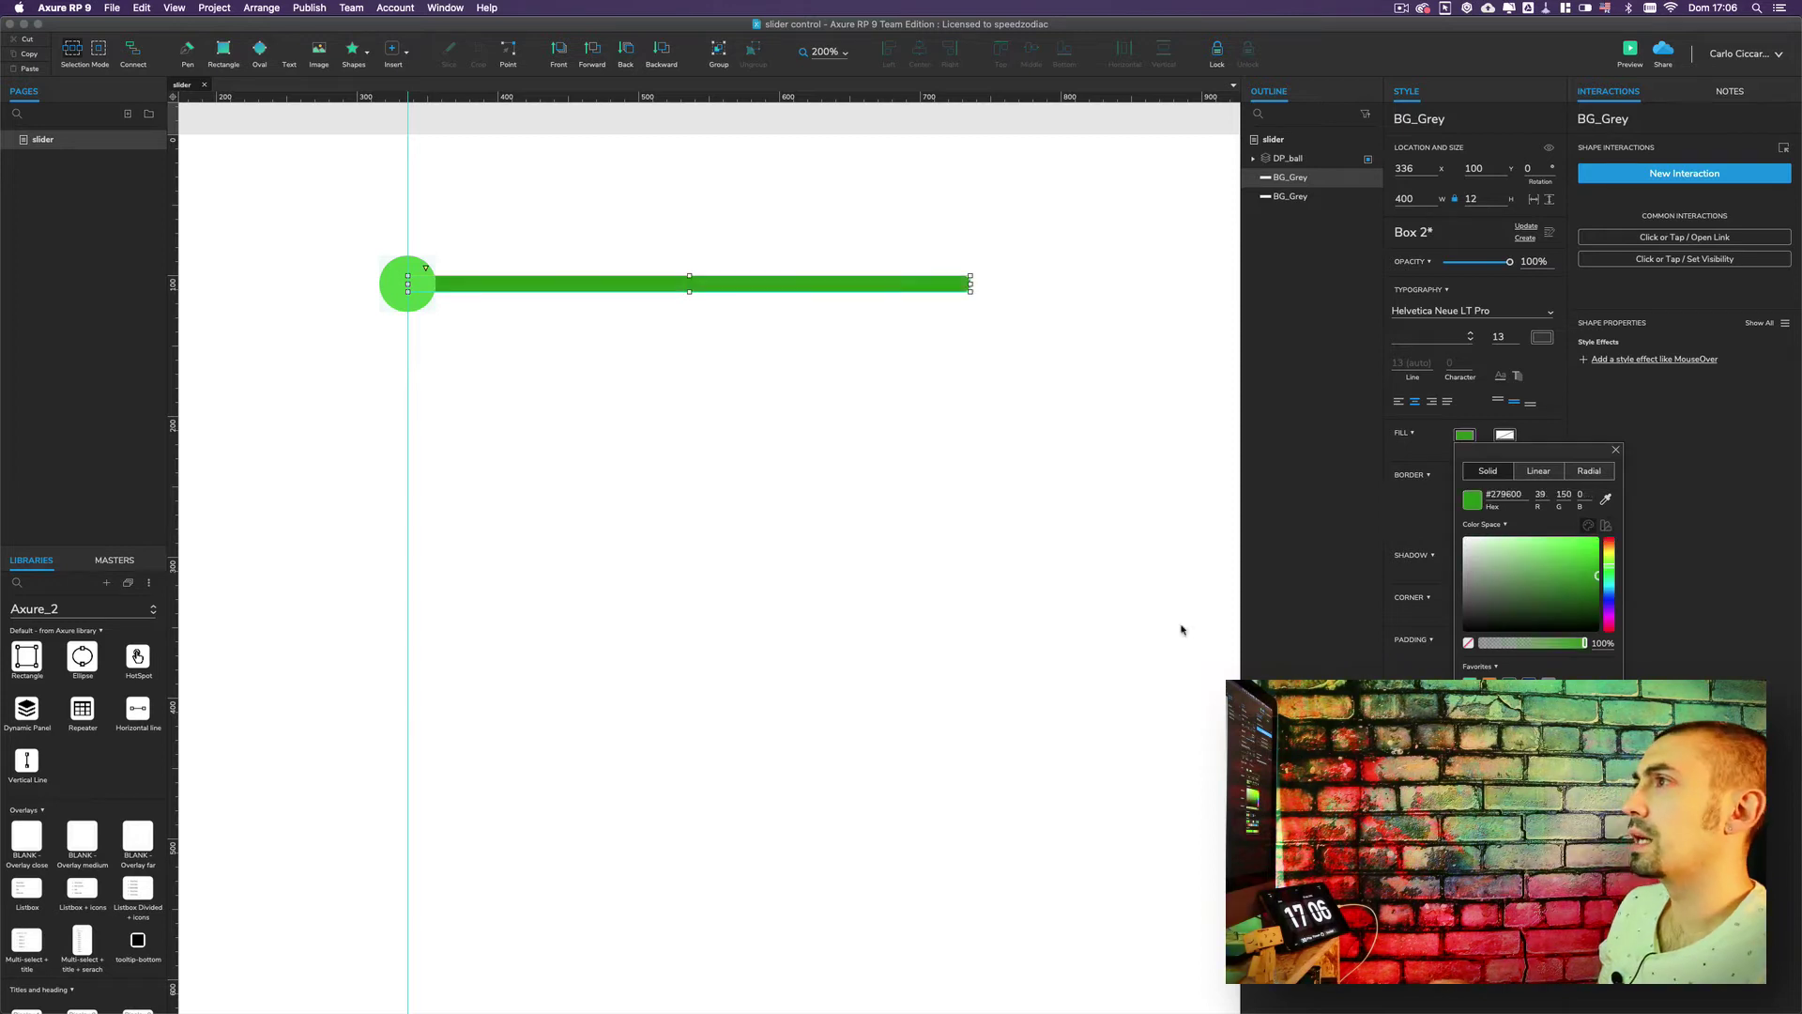
left_click(536, 409)
- Shorten the green bar to about 64 wide so it ends at the ball
left_click(765, 286)
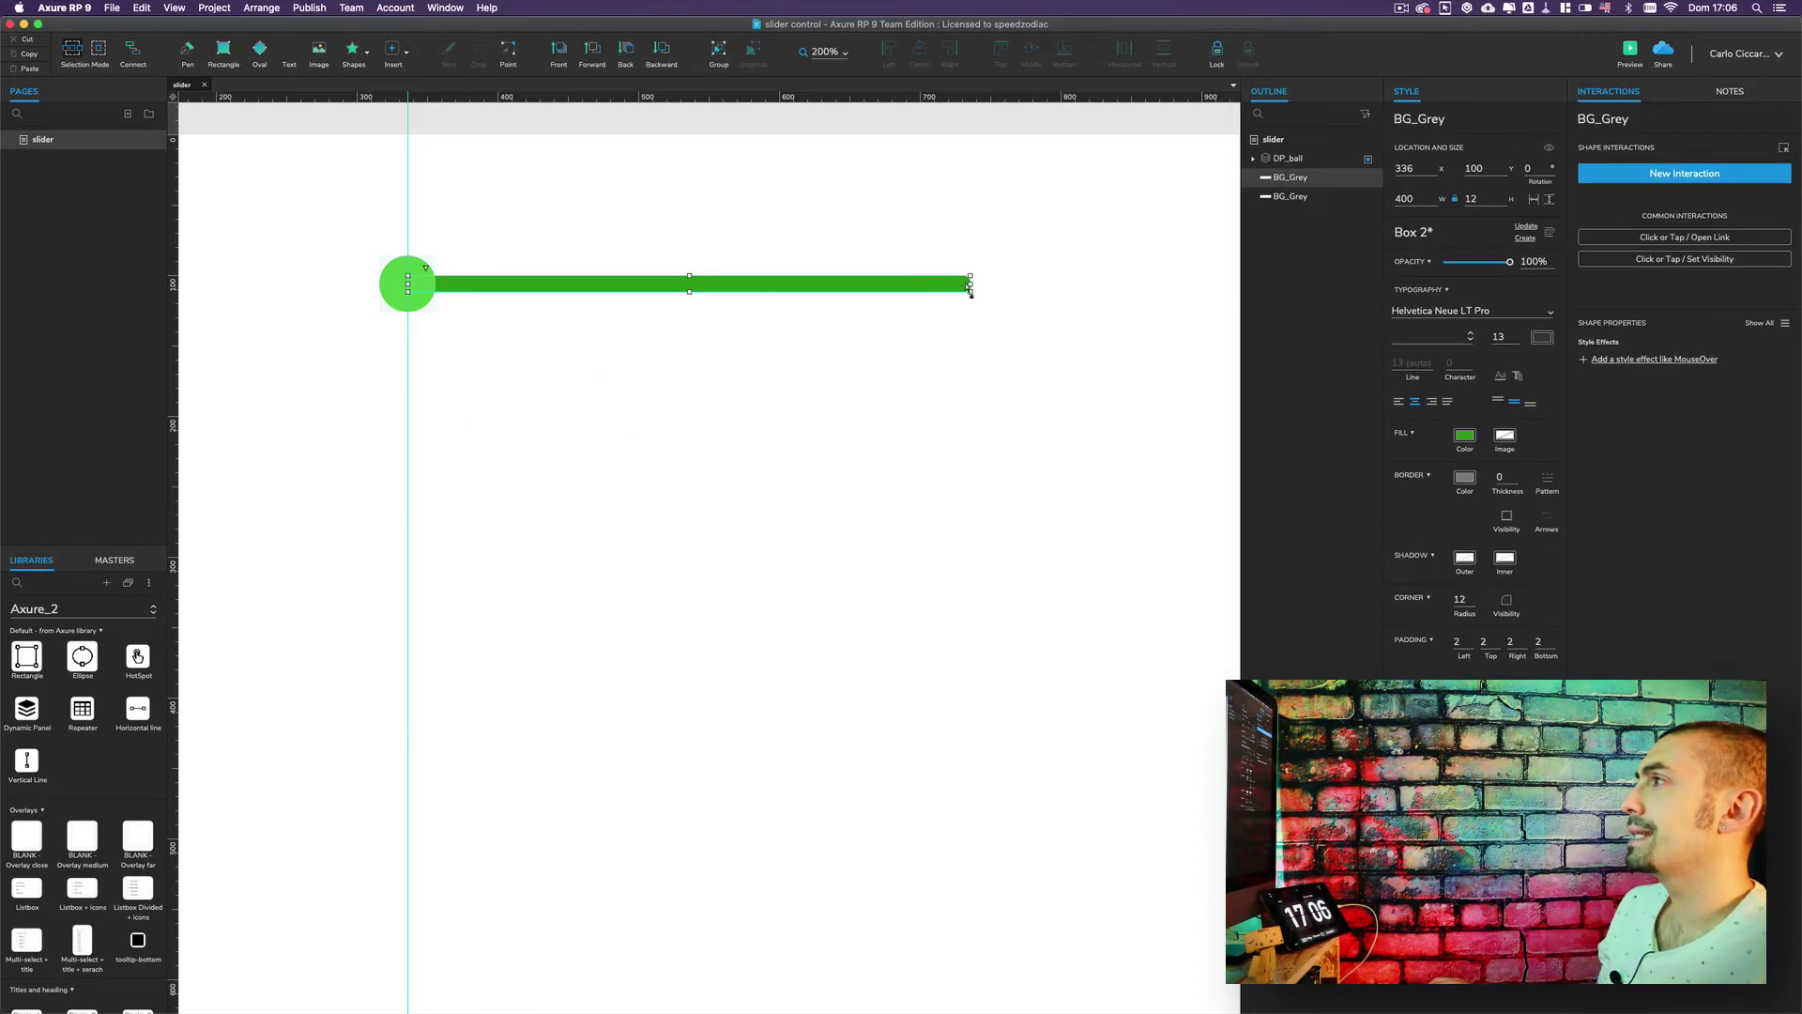
mouse_move(970, 288)
left_mouse_down()
mouse_move(436, 277)
mouse_move(948, 274)
left_mouse_up()
left_click(392, 271)
left_click(422, 283)
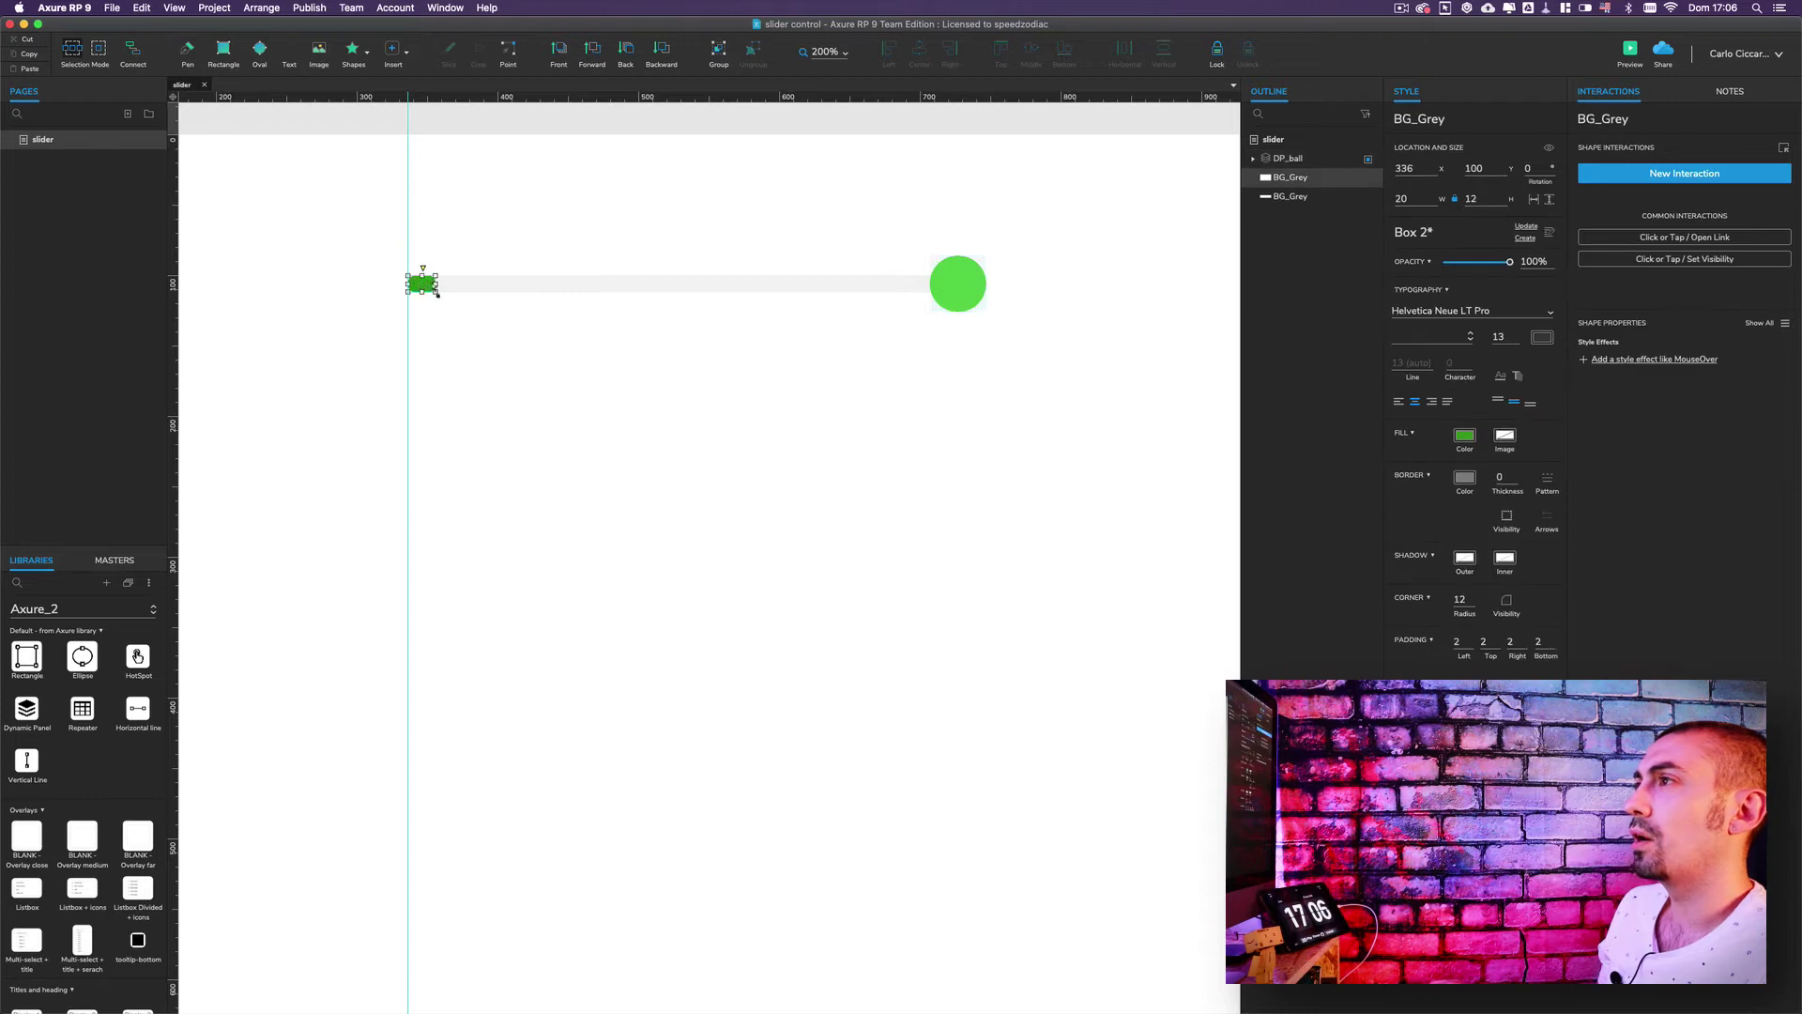
left_click_drag(437, 284, 951, 288)
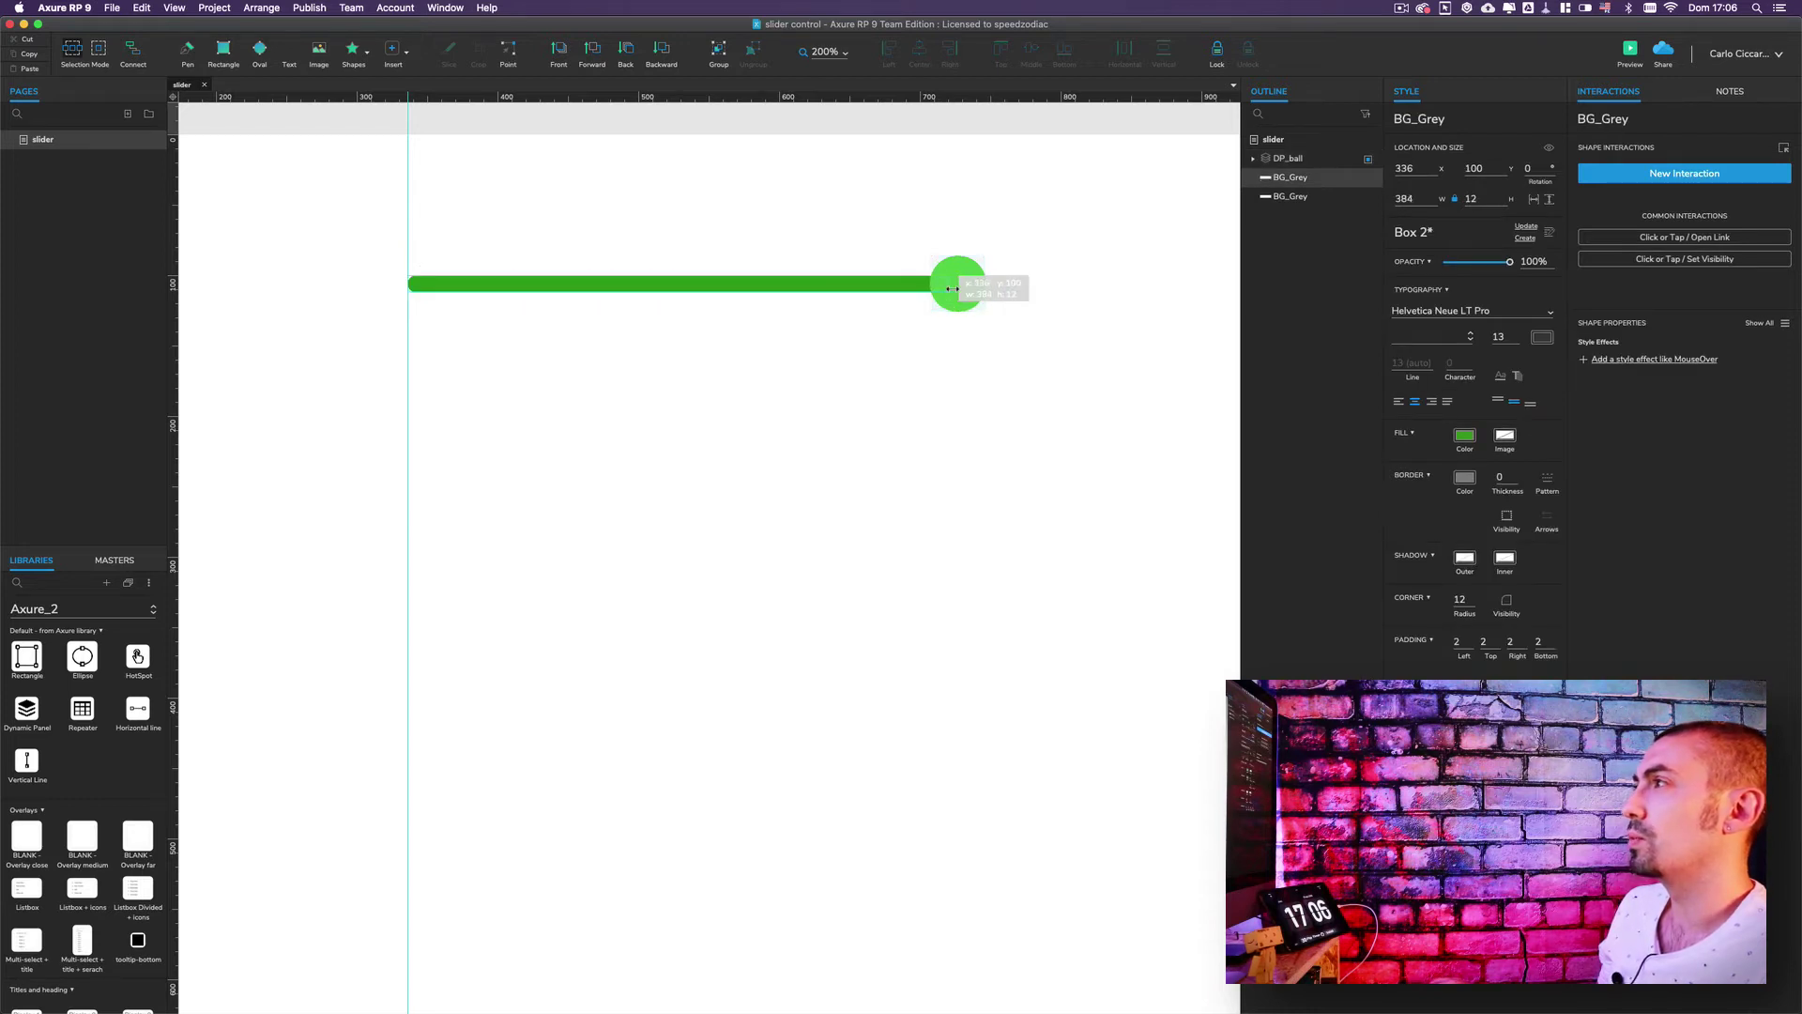
key("super+z")
key("super+z")
key("super+z")
- Rename the green bar BG_Green
double_click(1305, 178)
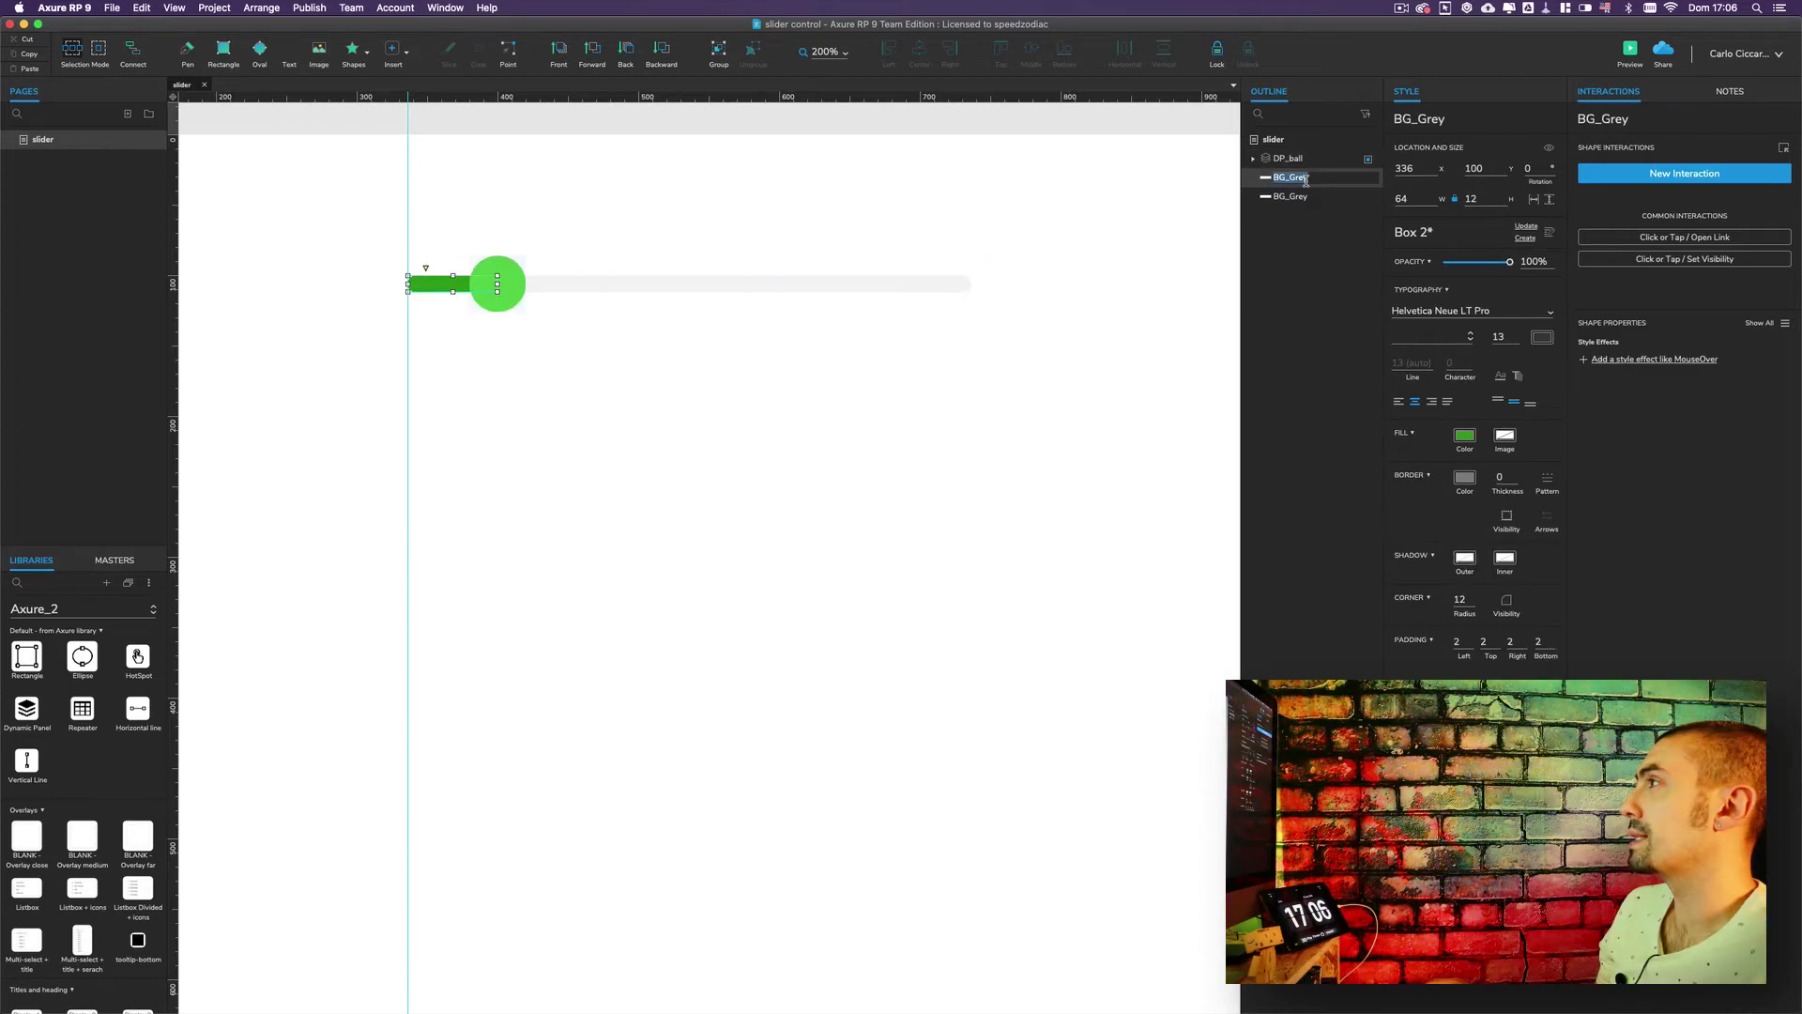
key("BackSpace")
key("BackSpace")
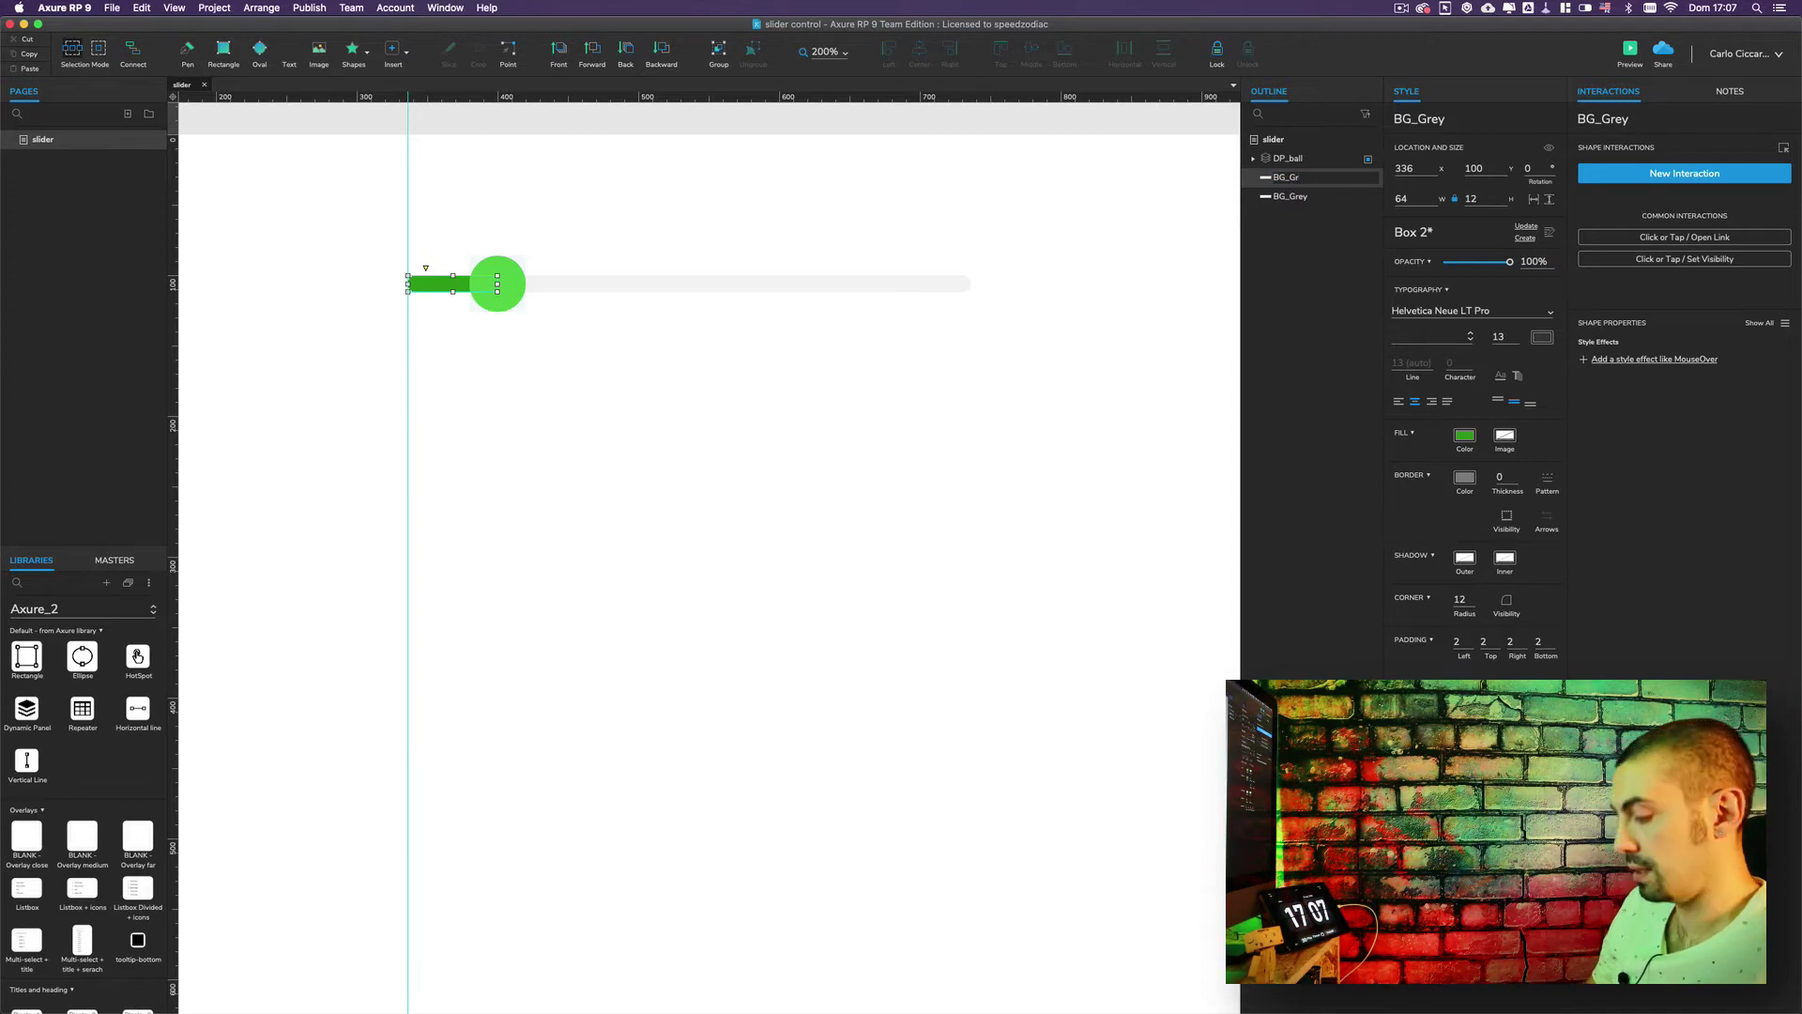
type("een")
left_click(786, 389)
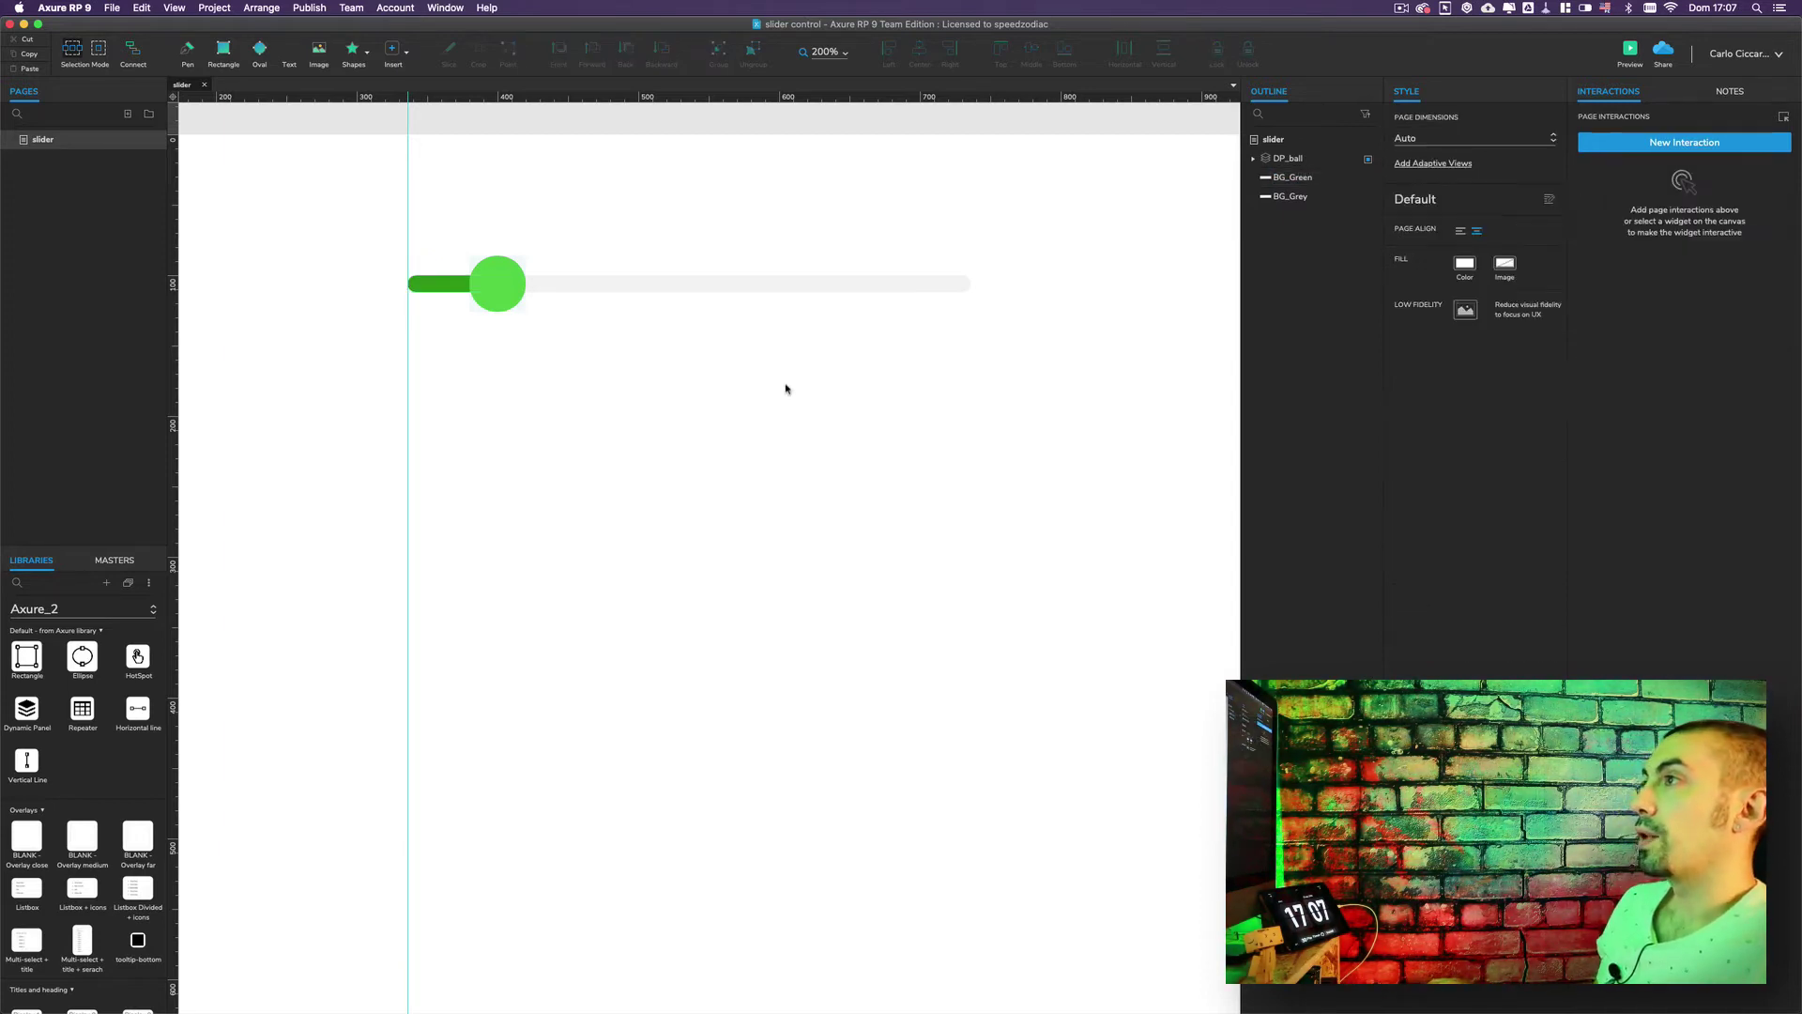
- Move DP_ball back to the track's left start at 320, 86
left_click(498, 283)
left_click(657, 376)
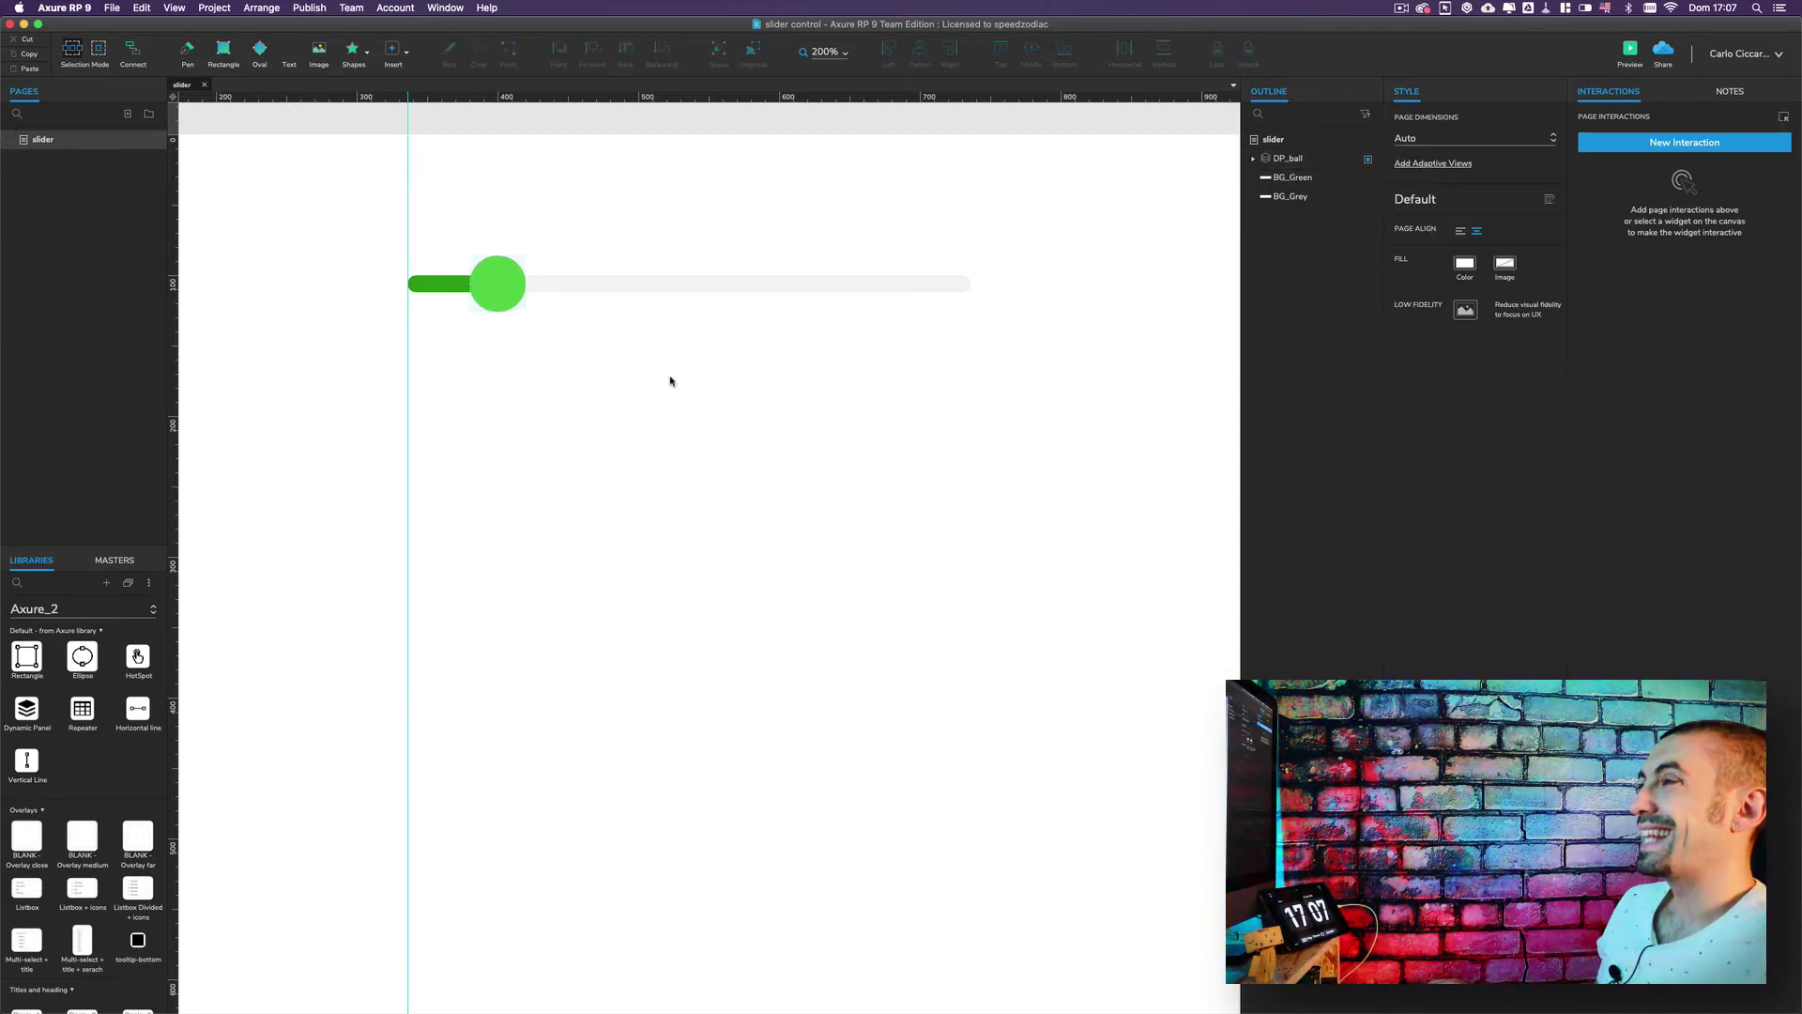
left_click(488, 284)
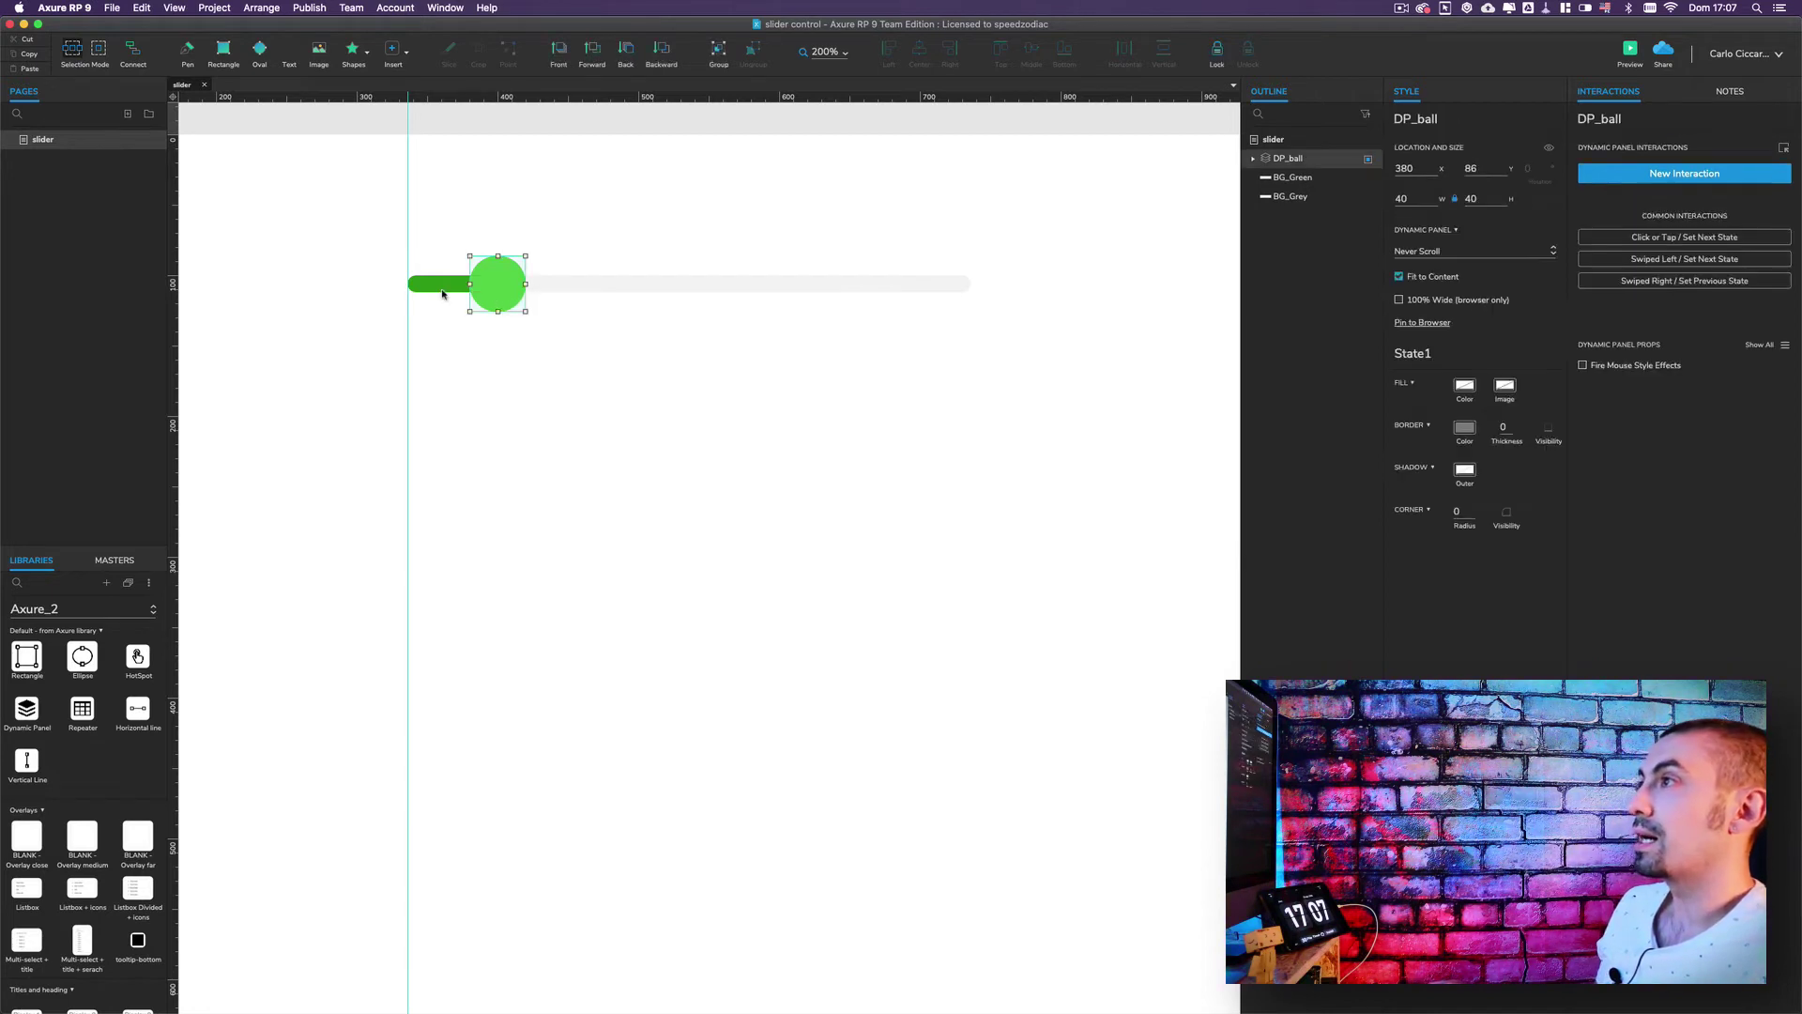
left_click(439, 284)
left_click(683, 288)
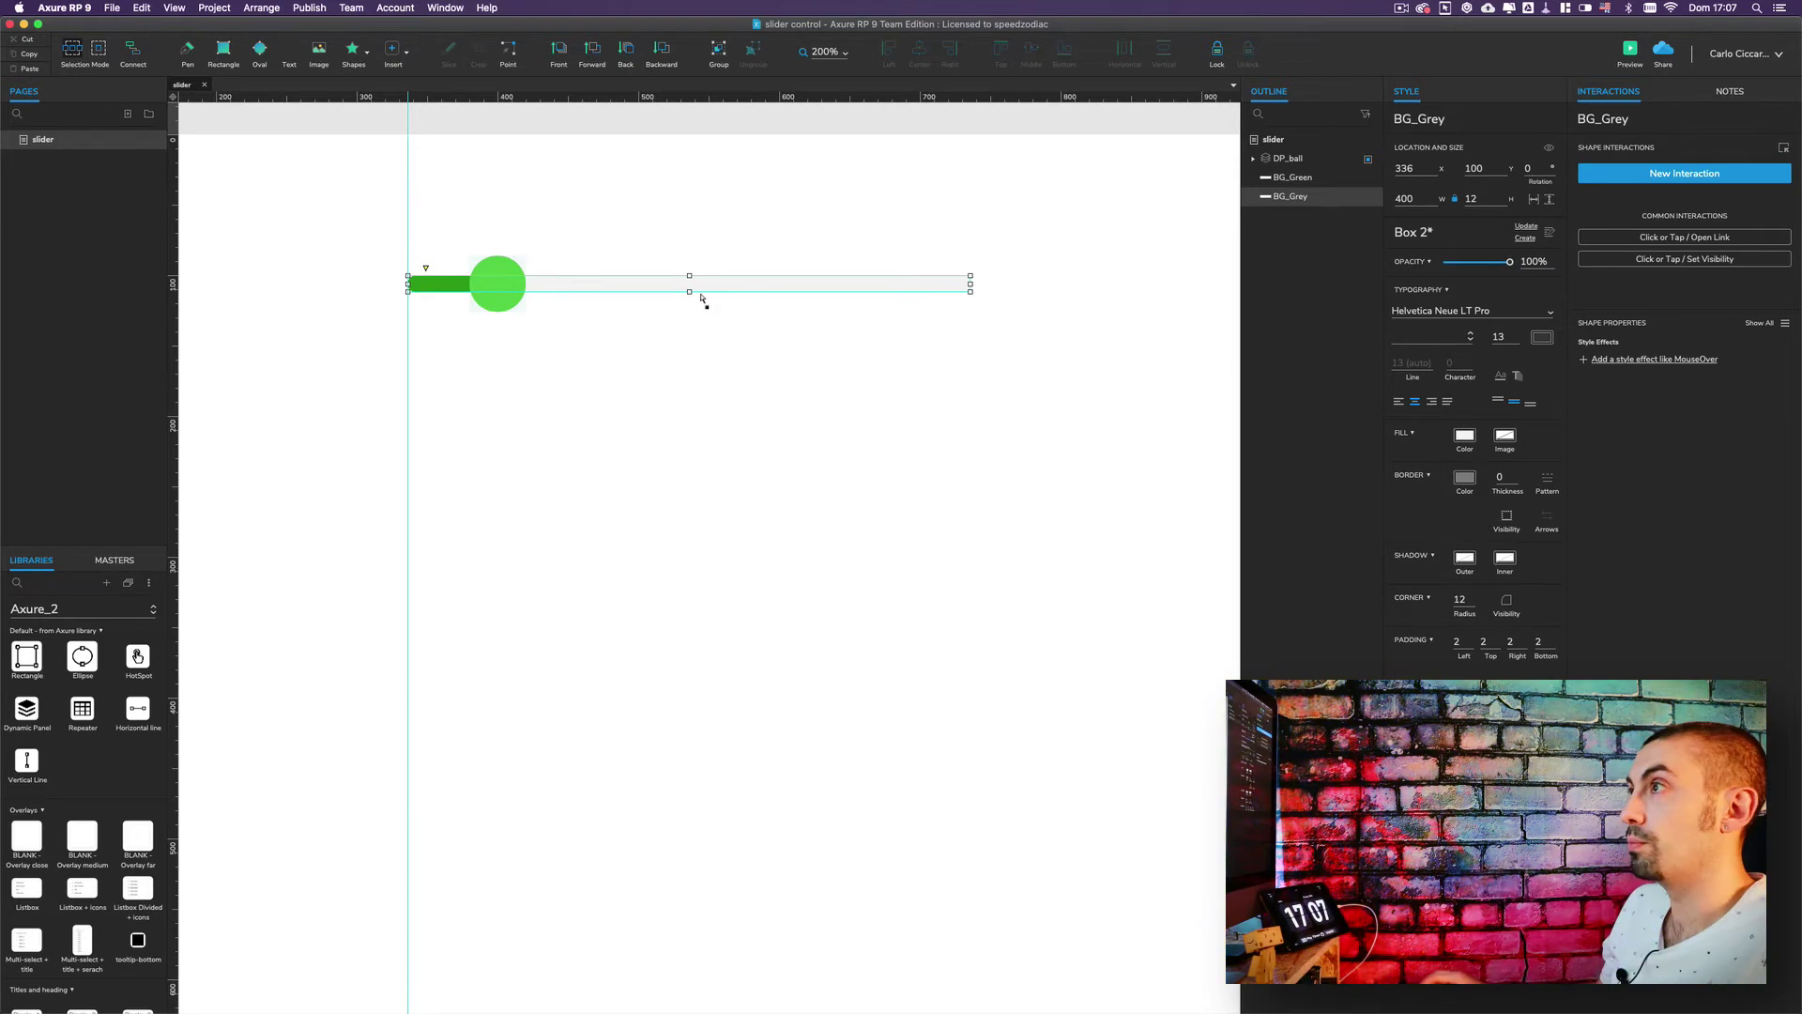
left_click(654, 387)
left_click_drag(497, 292, 421, 287)
- Shrink BG_Green to 16 × 12 under the ball and start a new interaction on DP_ball
left_click(496, 284)
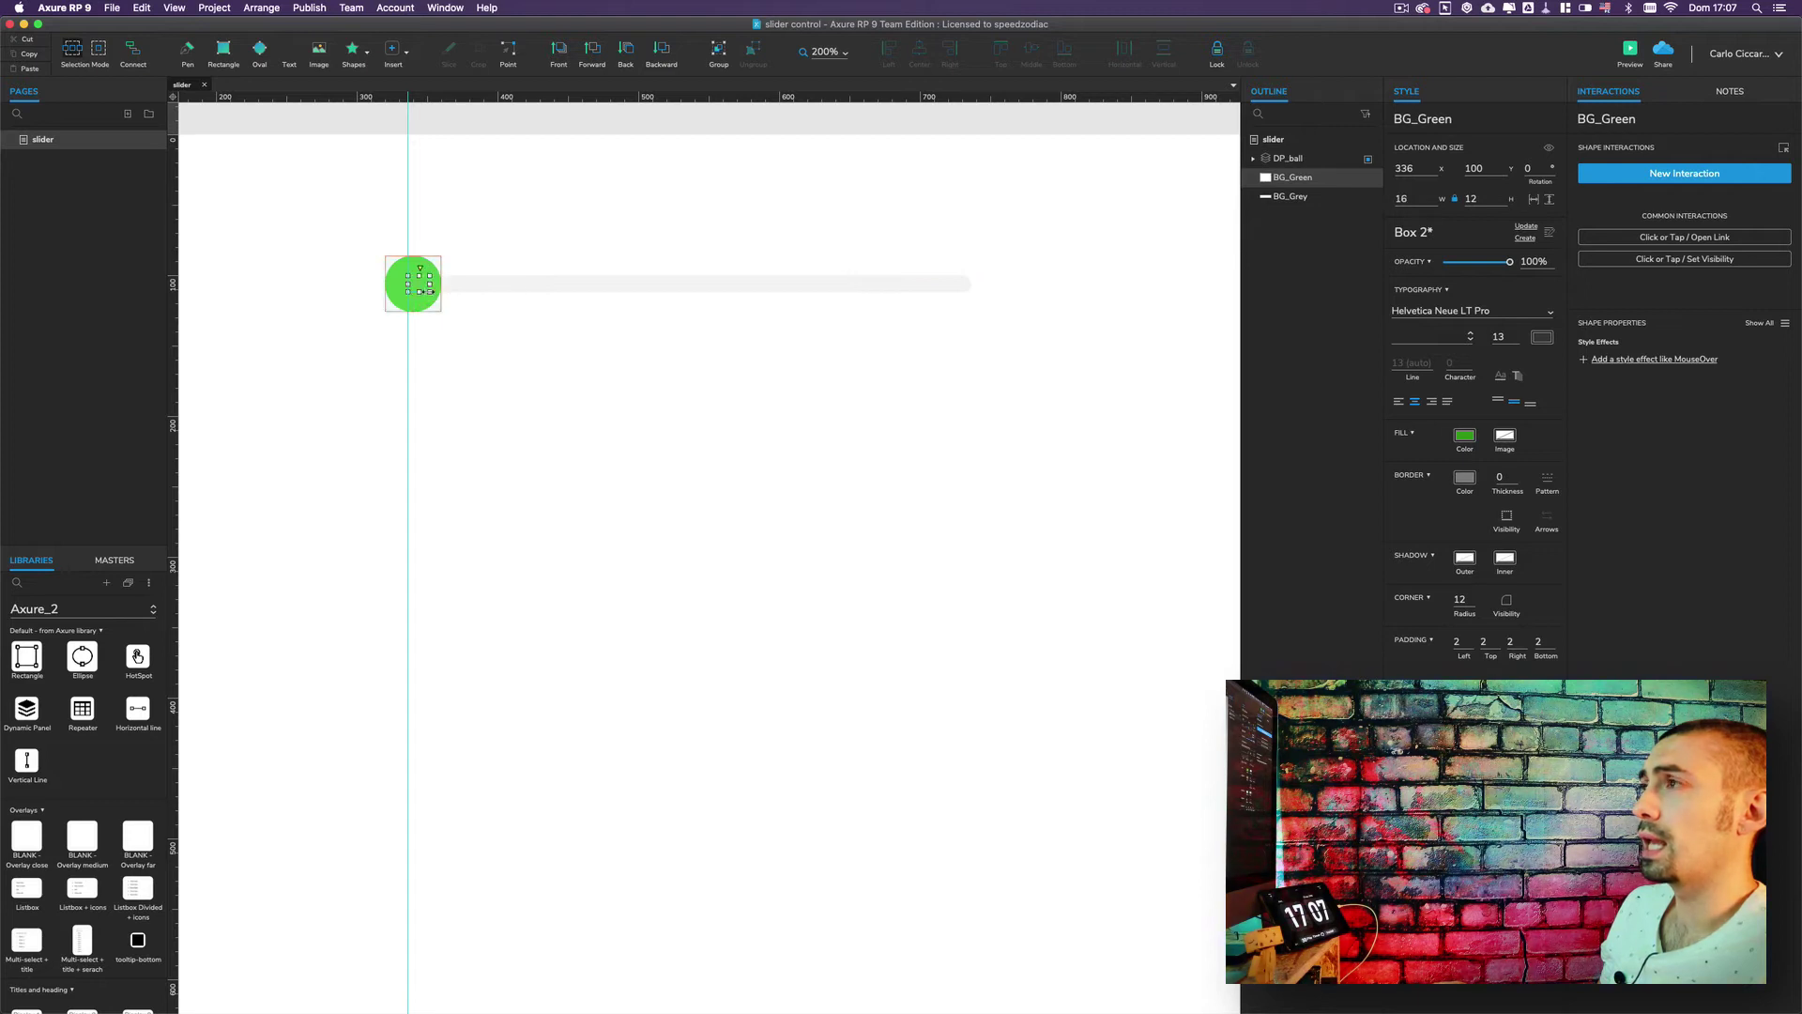
key("Escape")
left_click(421, 301)
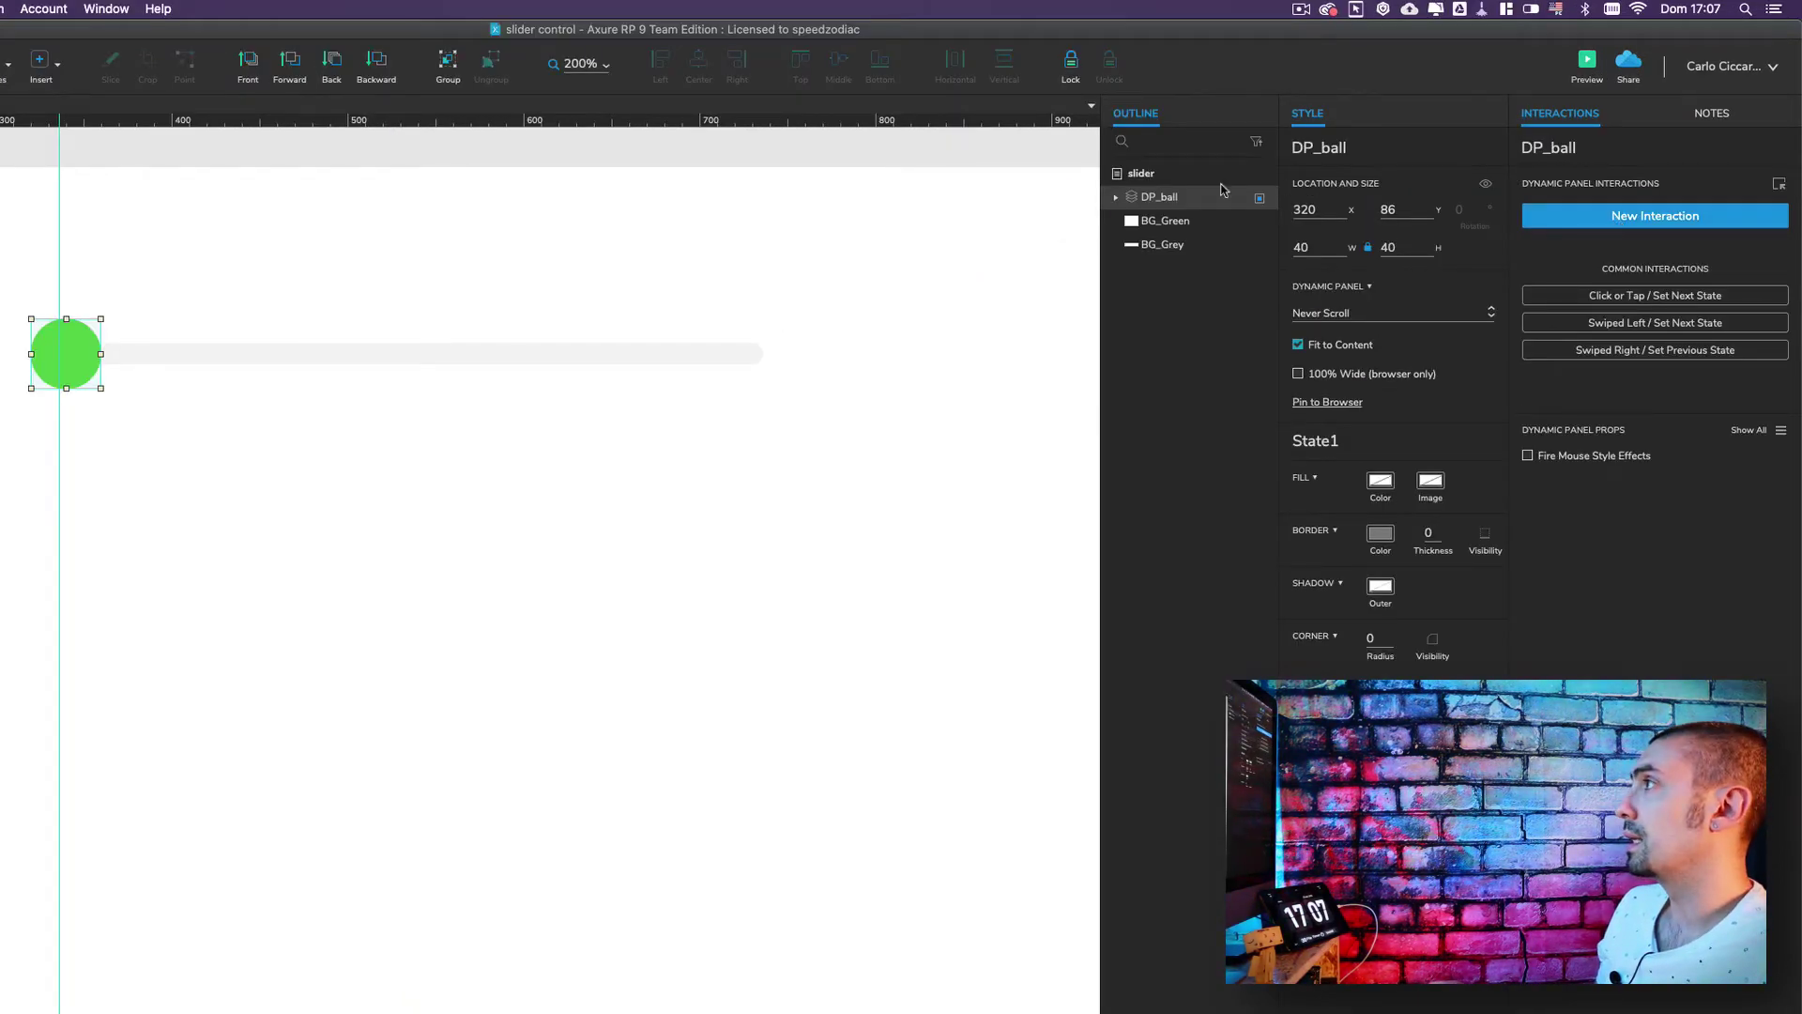
left_click(1606, 216)
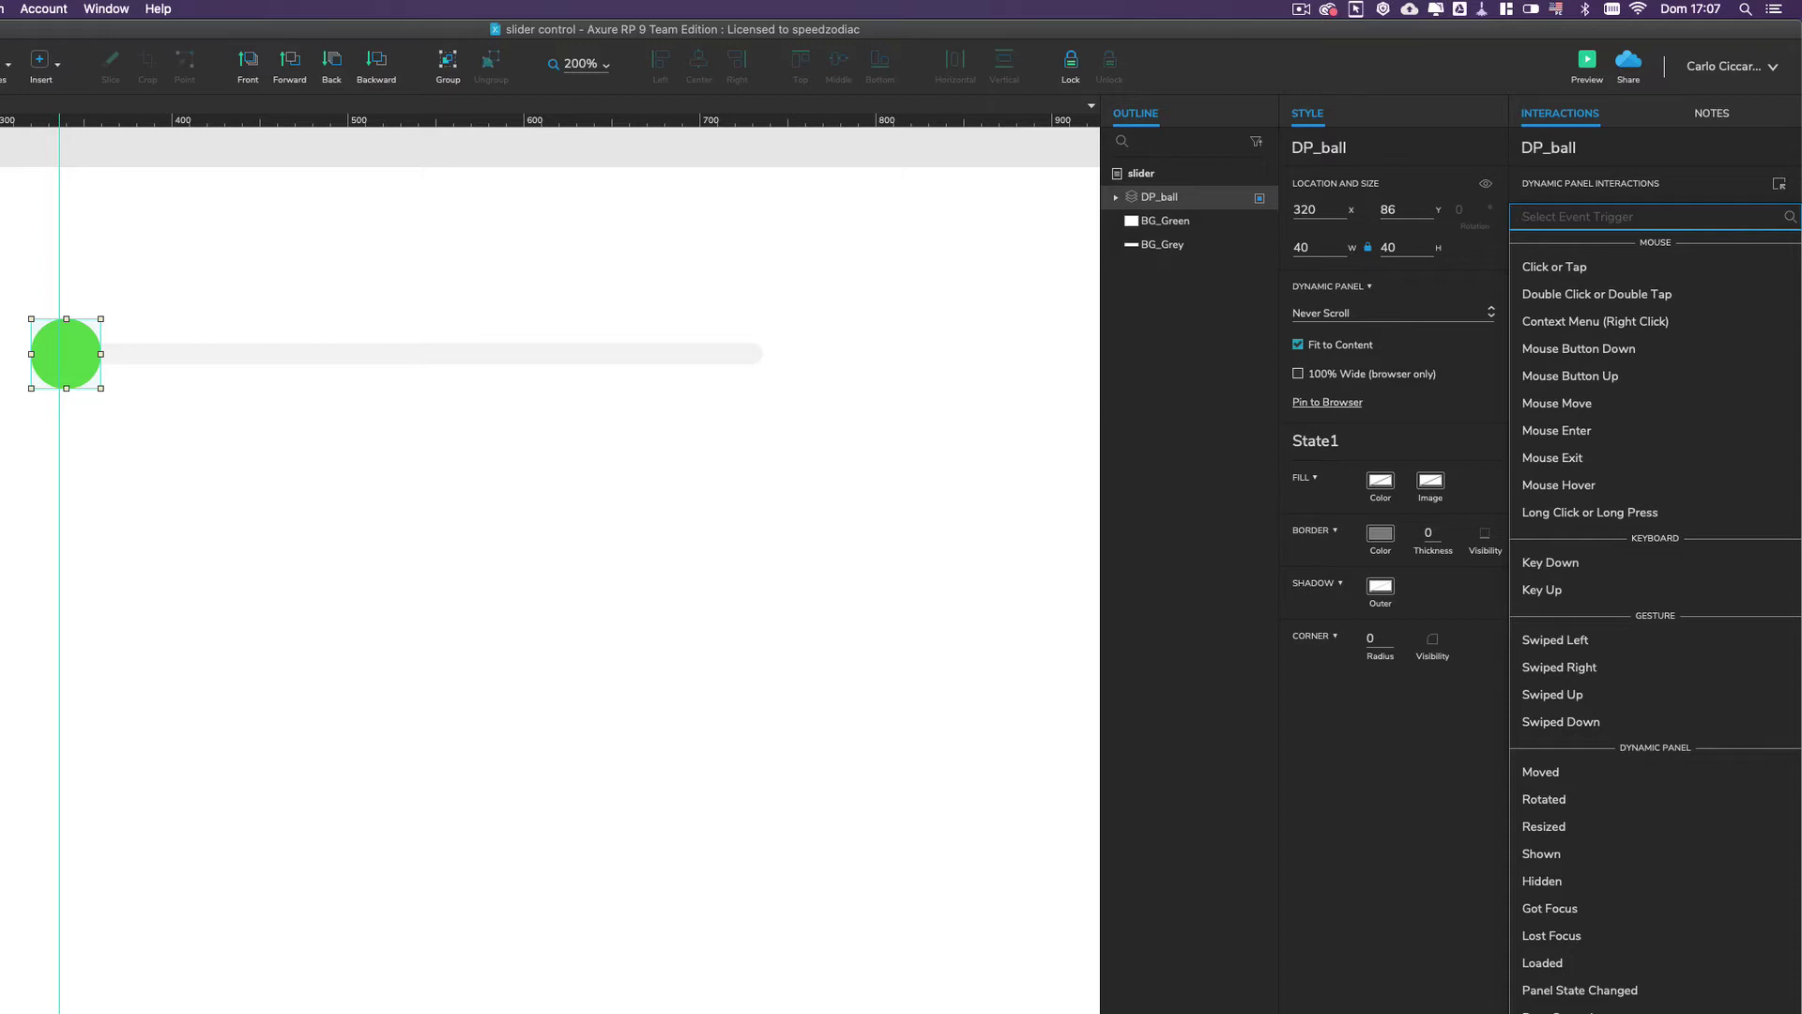
- Add a Dragged event that moves DP_ball With Drag x
type("dragged")
key("Return")
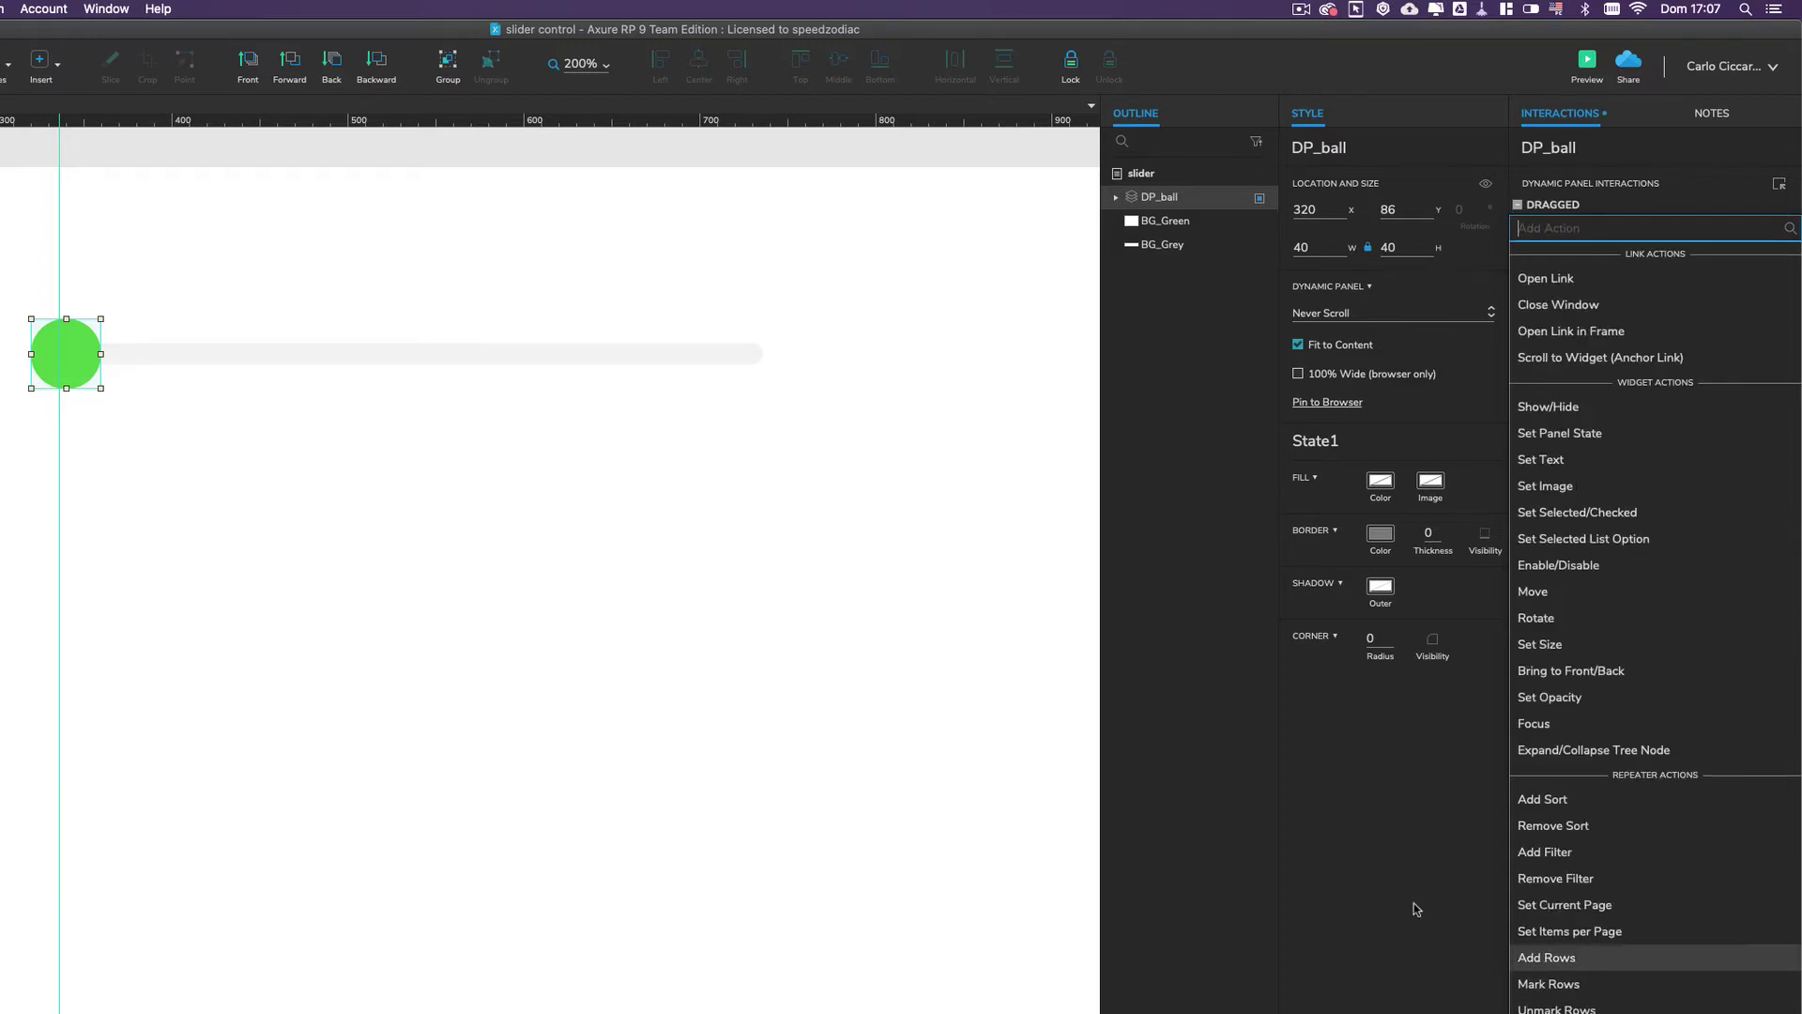
left_click(1552, 591)
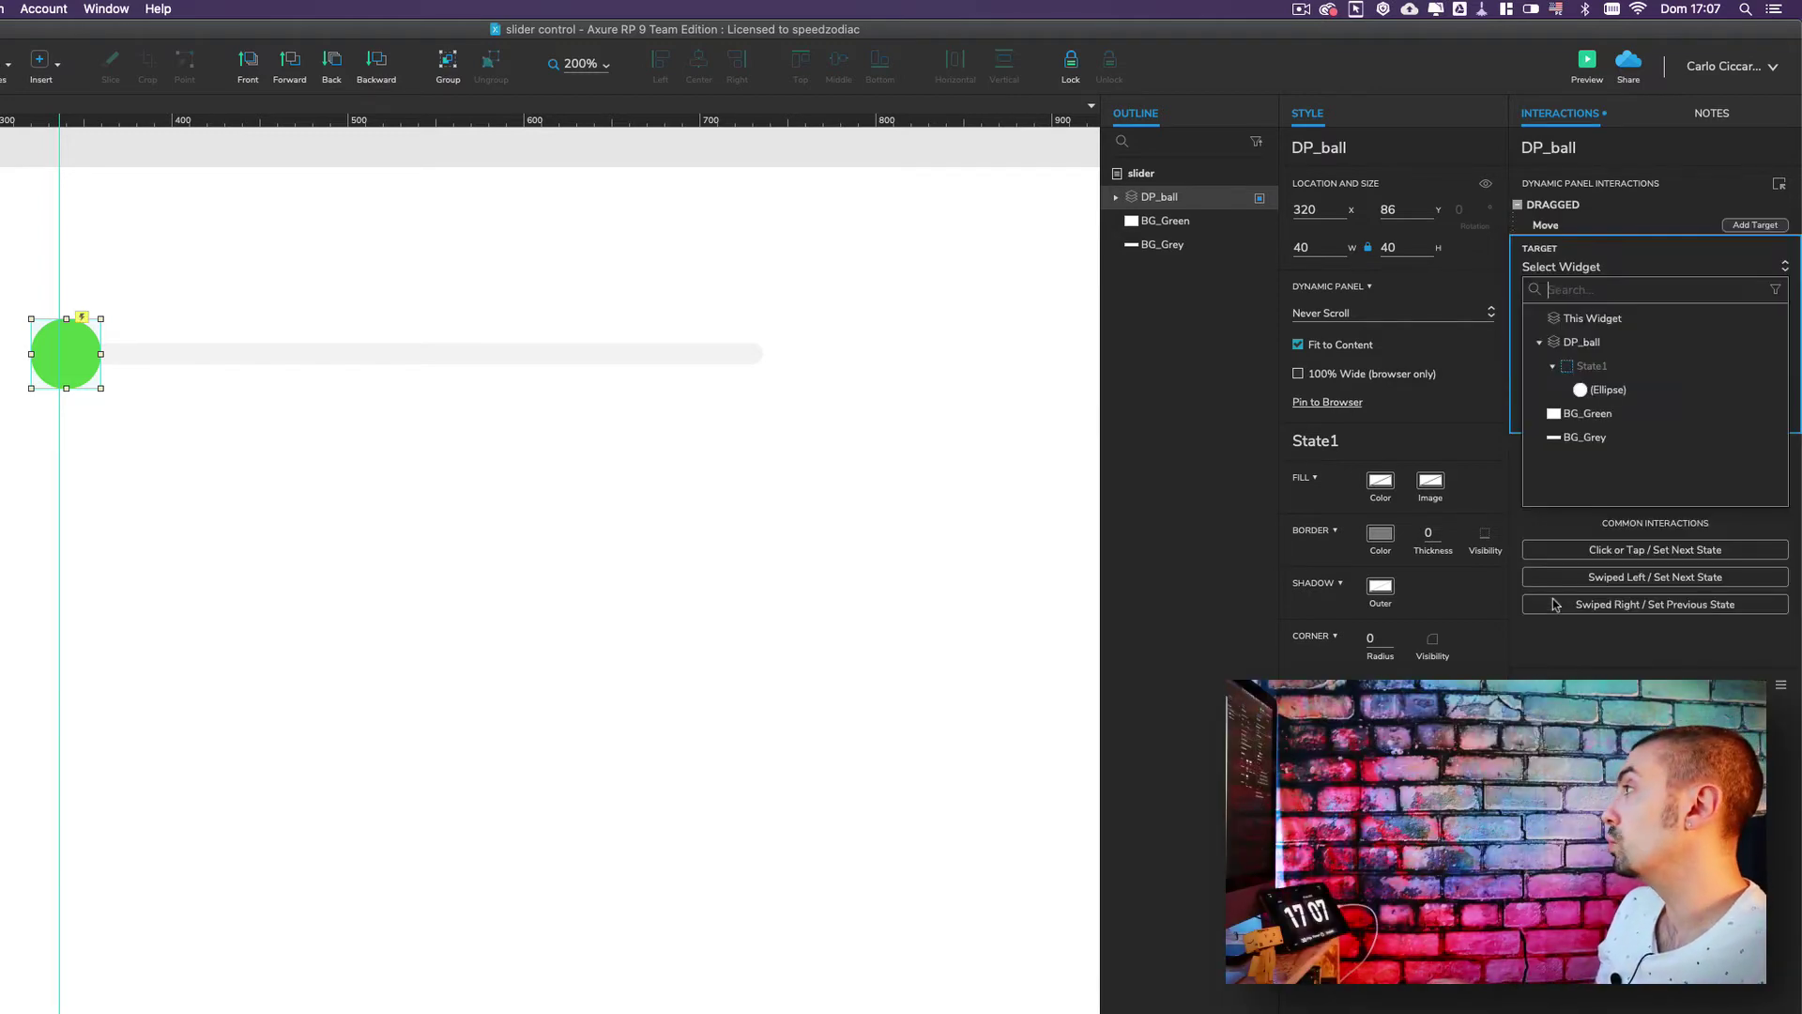
left_click(1584, 343)
left_click(1571, 334)
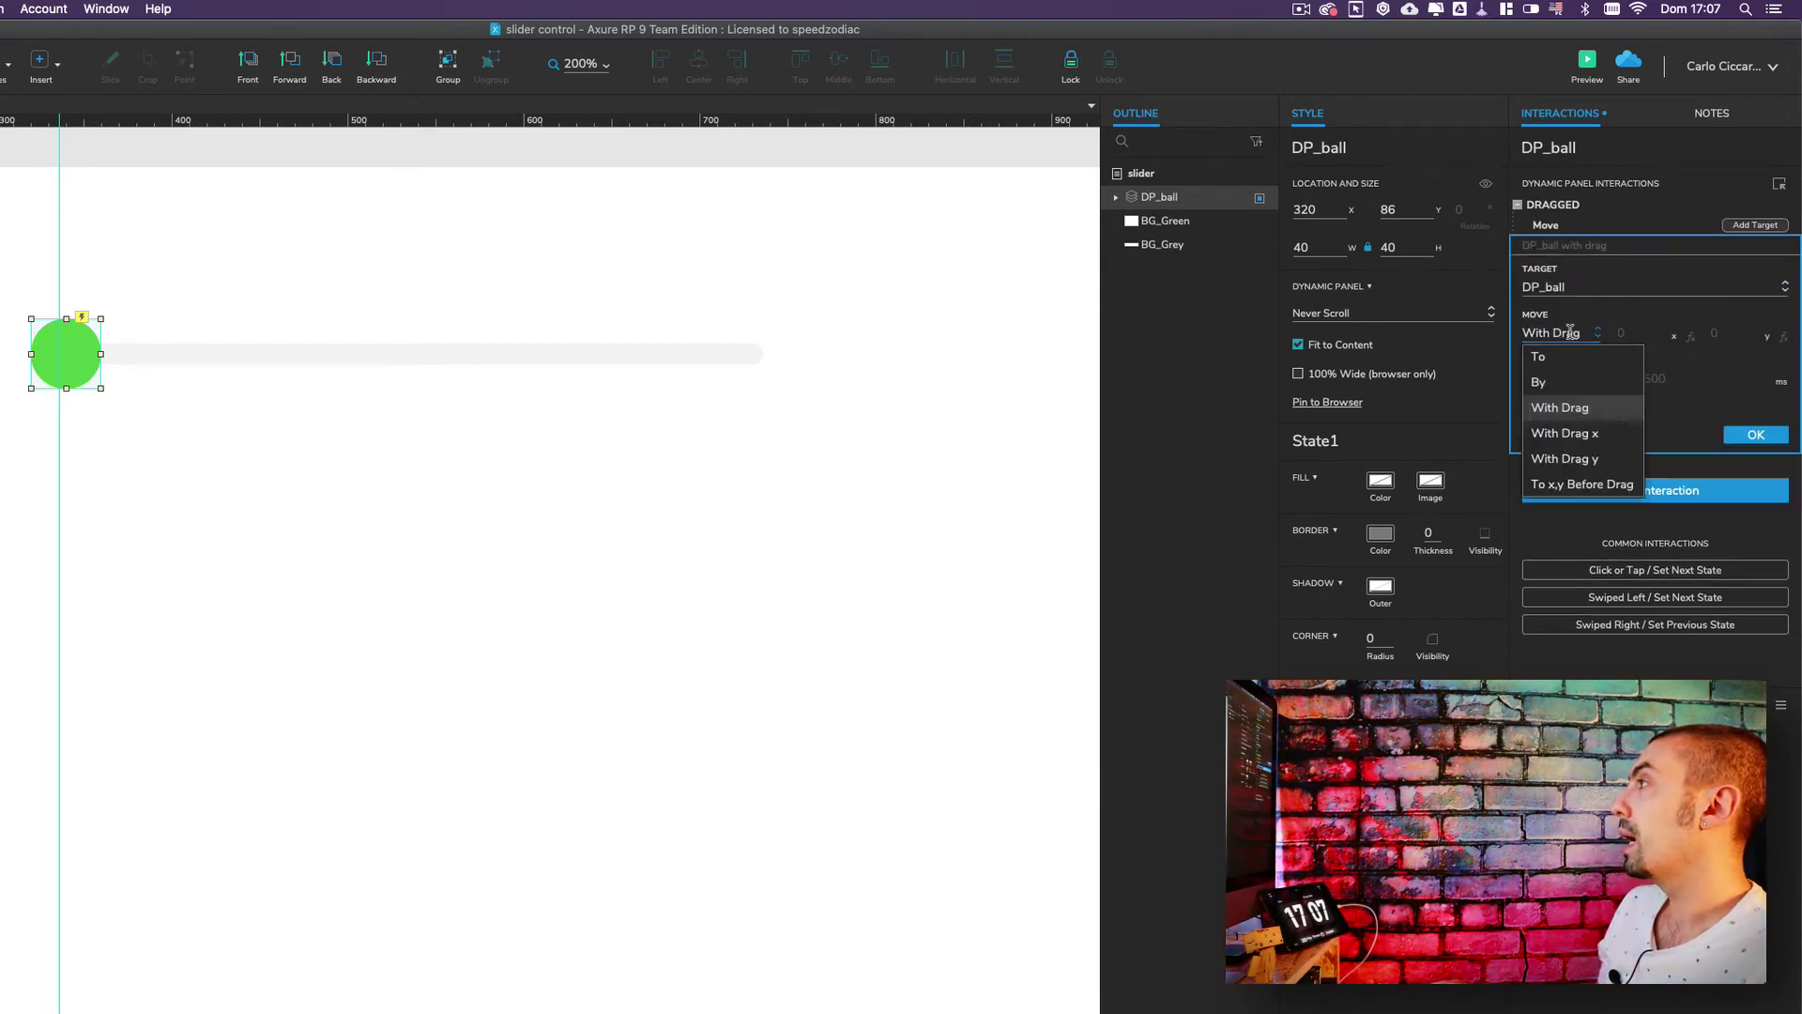
left_click(1562, 434)
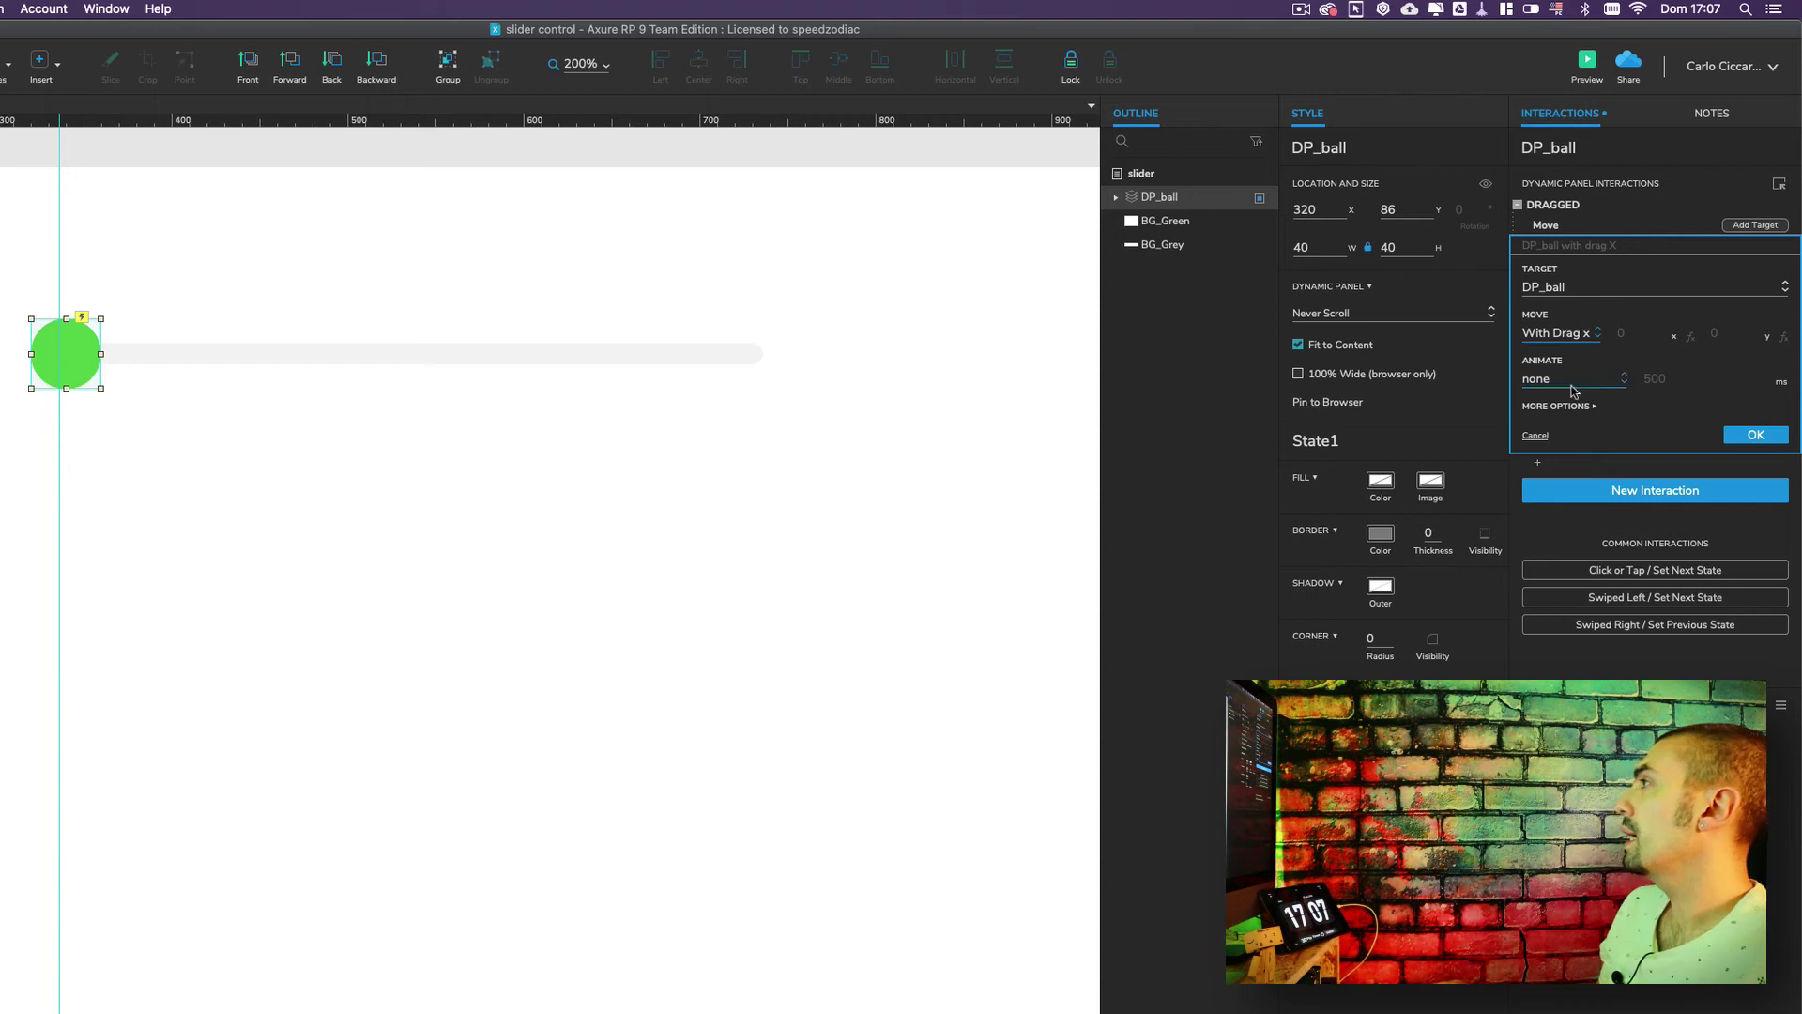
- Add a drag bound on DP_ball: left is greater than or equals
left_click(1577, 410)
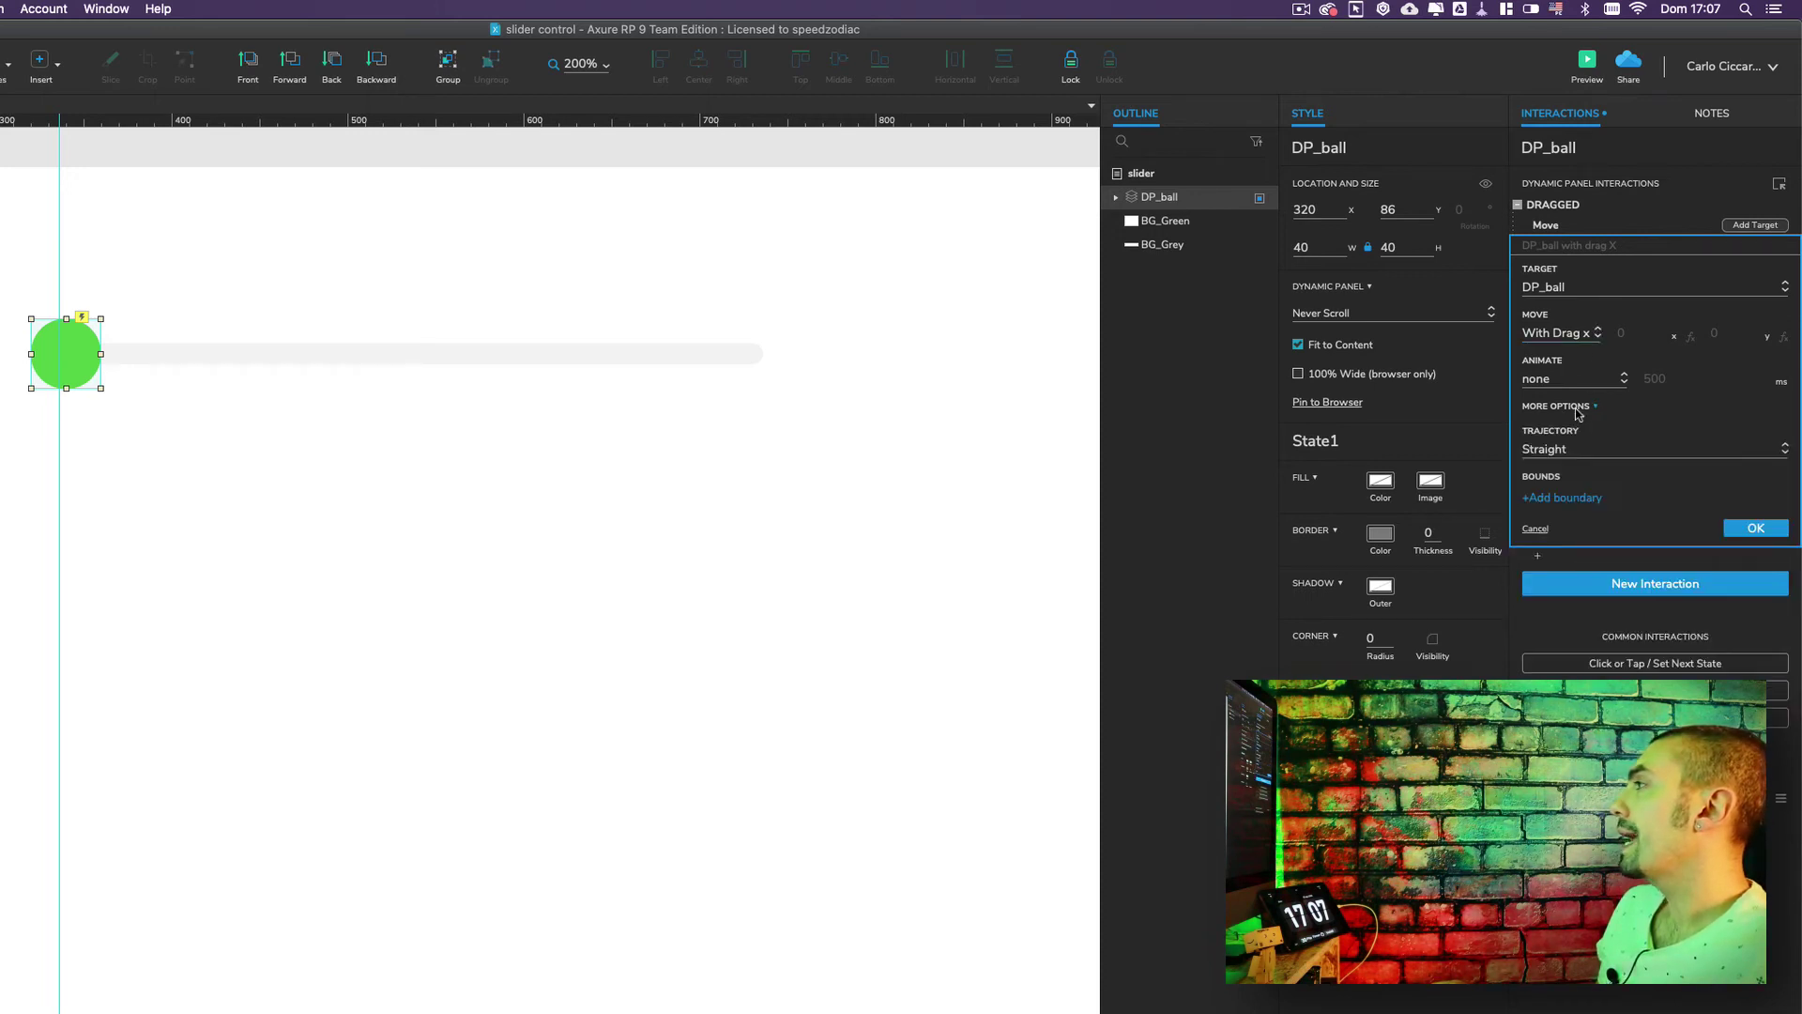
left_click(1575, 505)
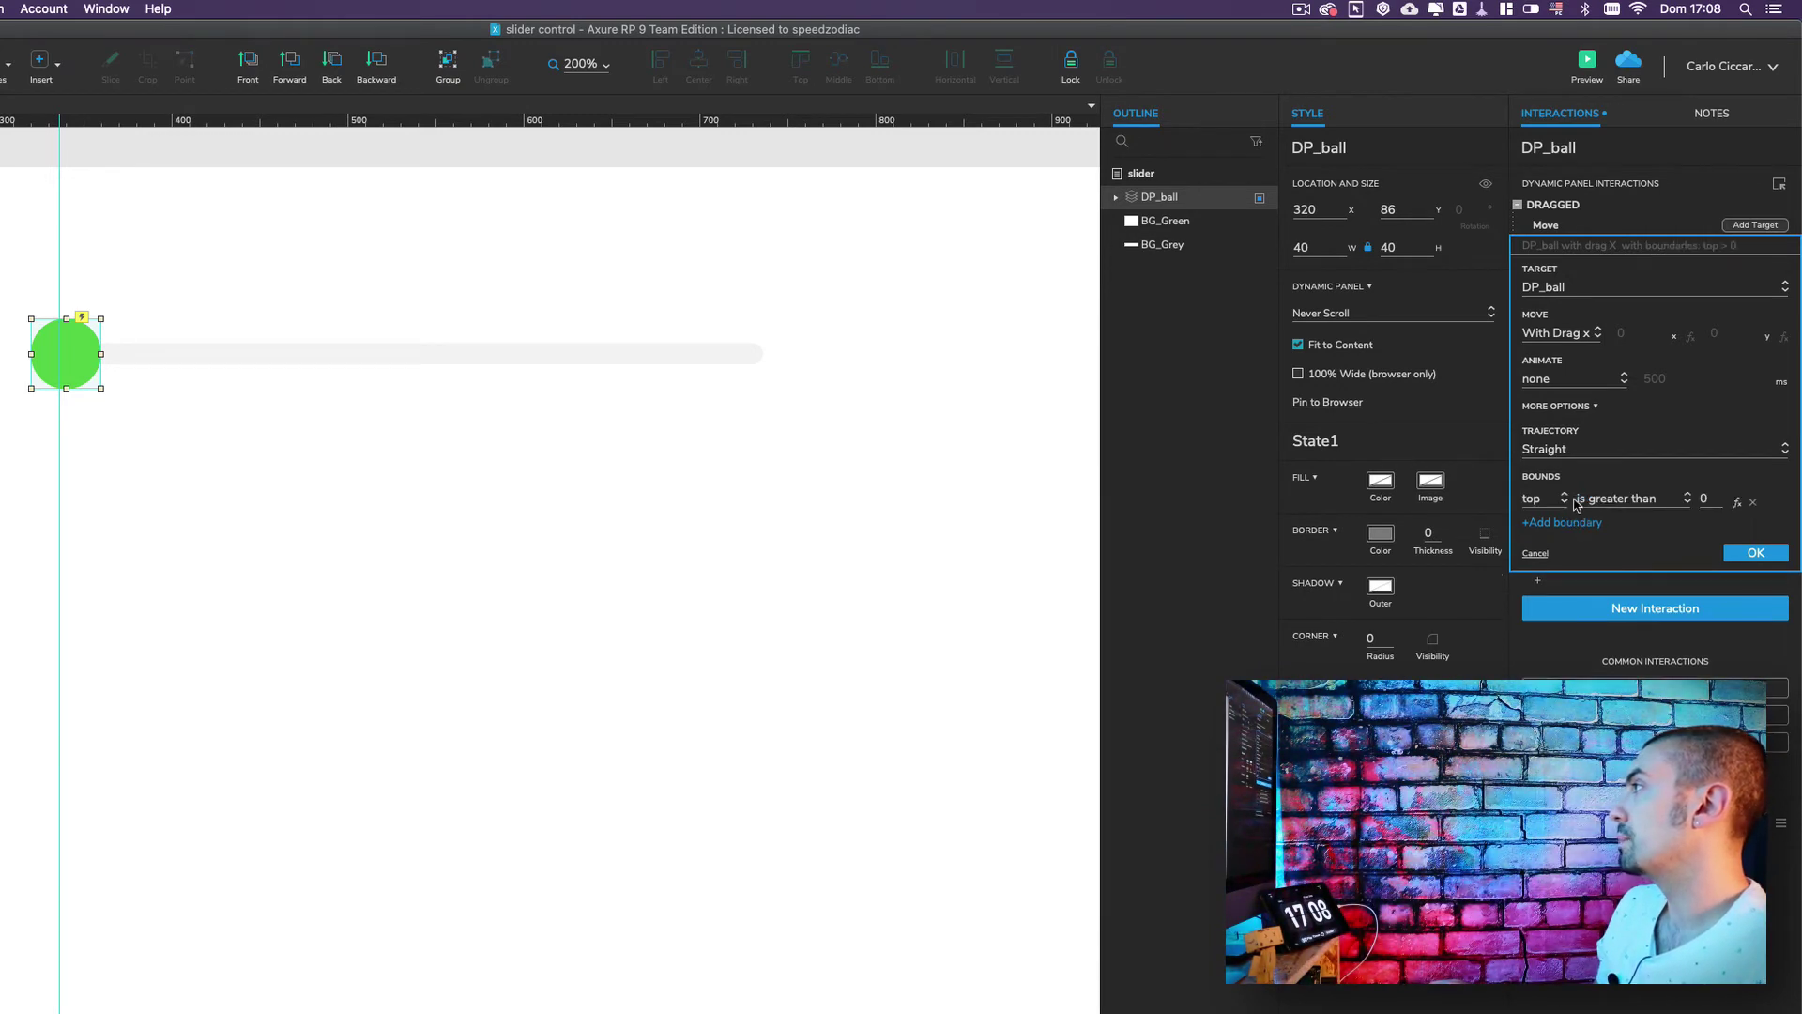
left_click(1549, 505)
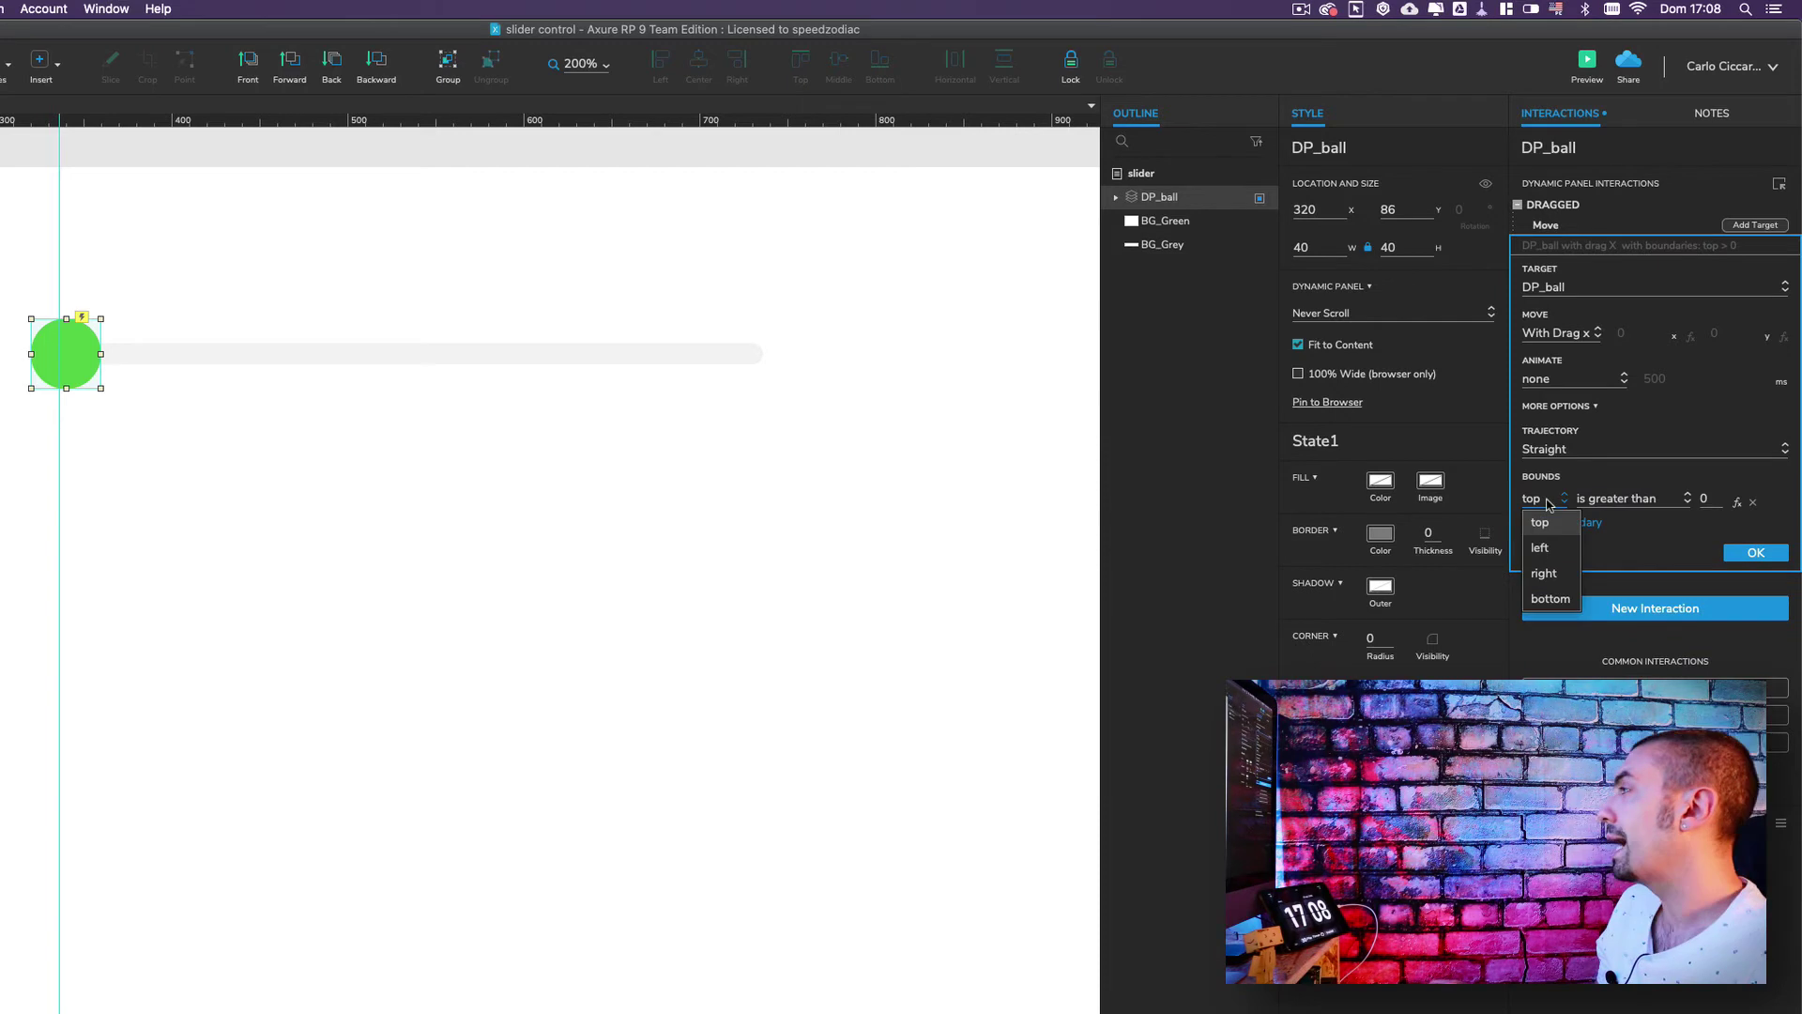
left_click(1558, 552)
left_click(1669, 507)
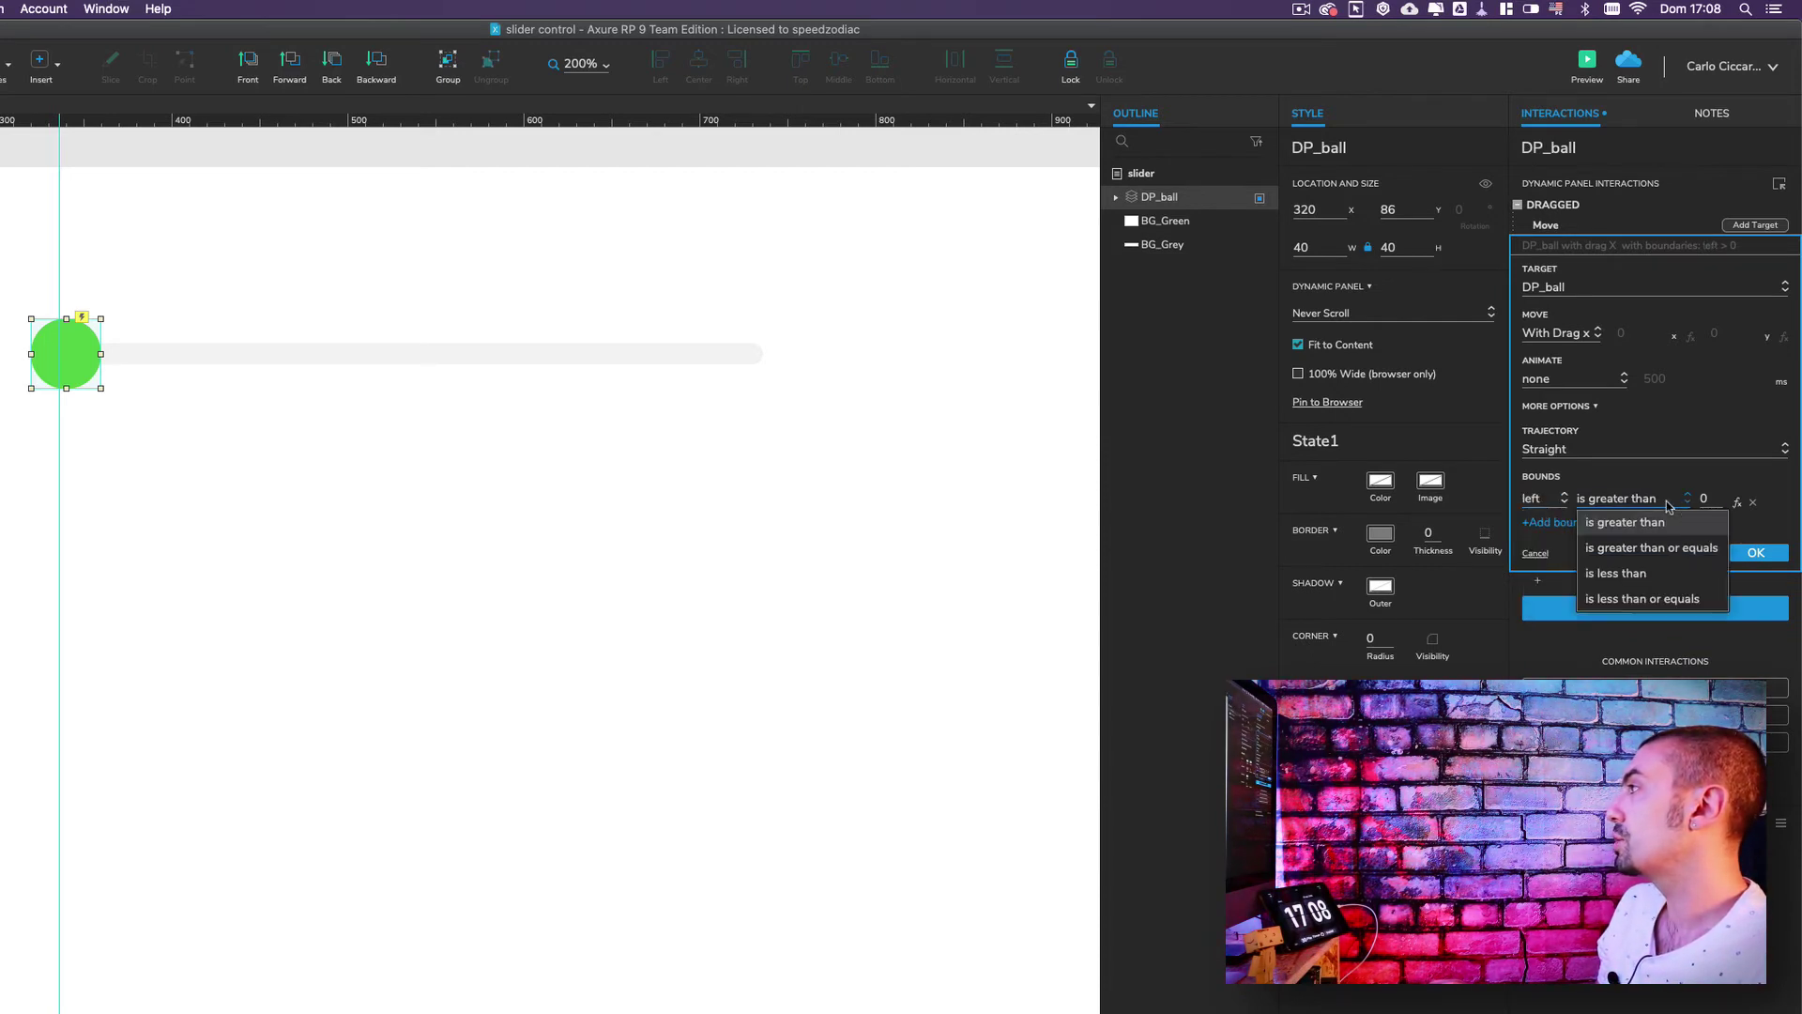
left_click(1656, 550)
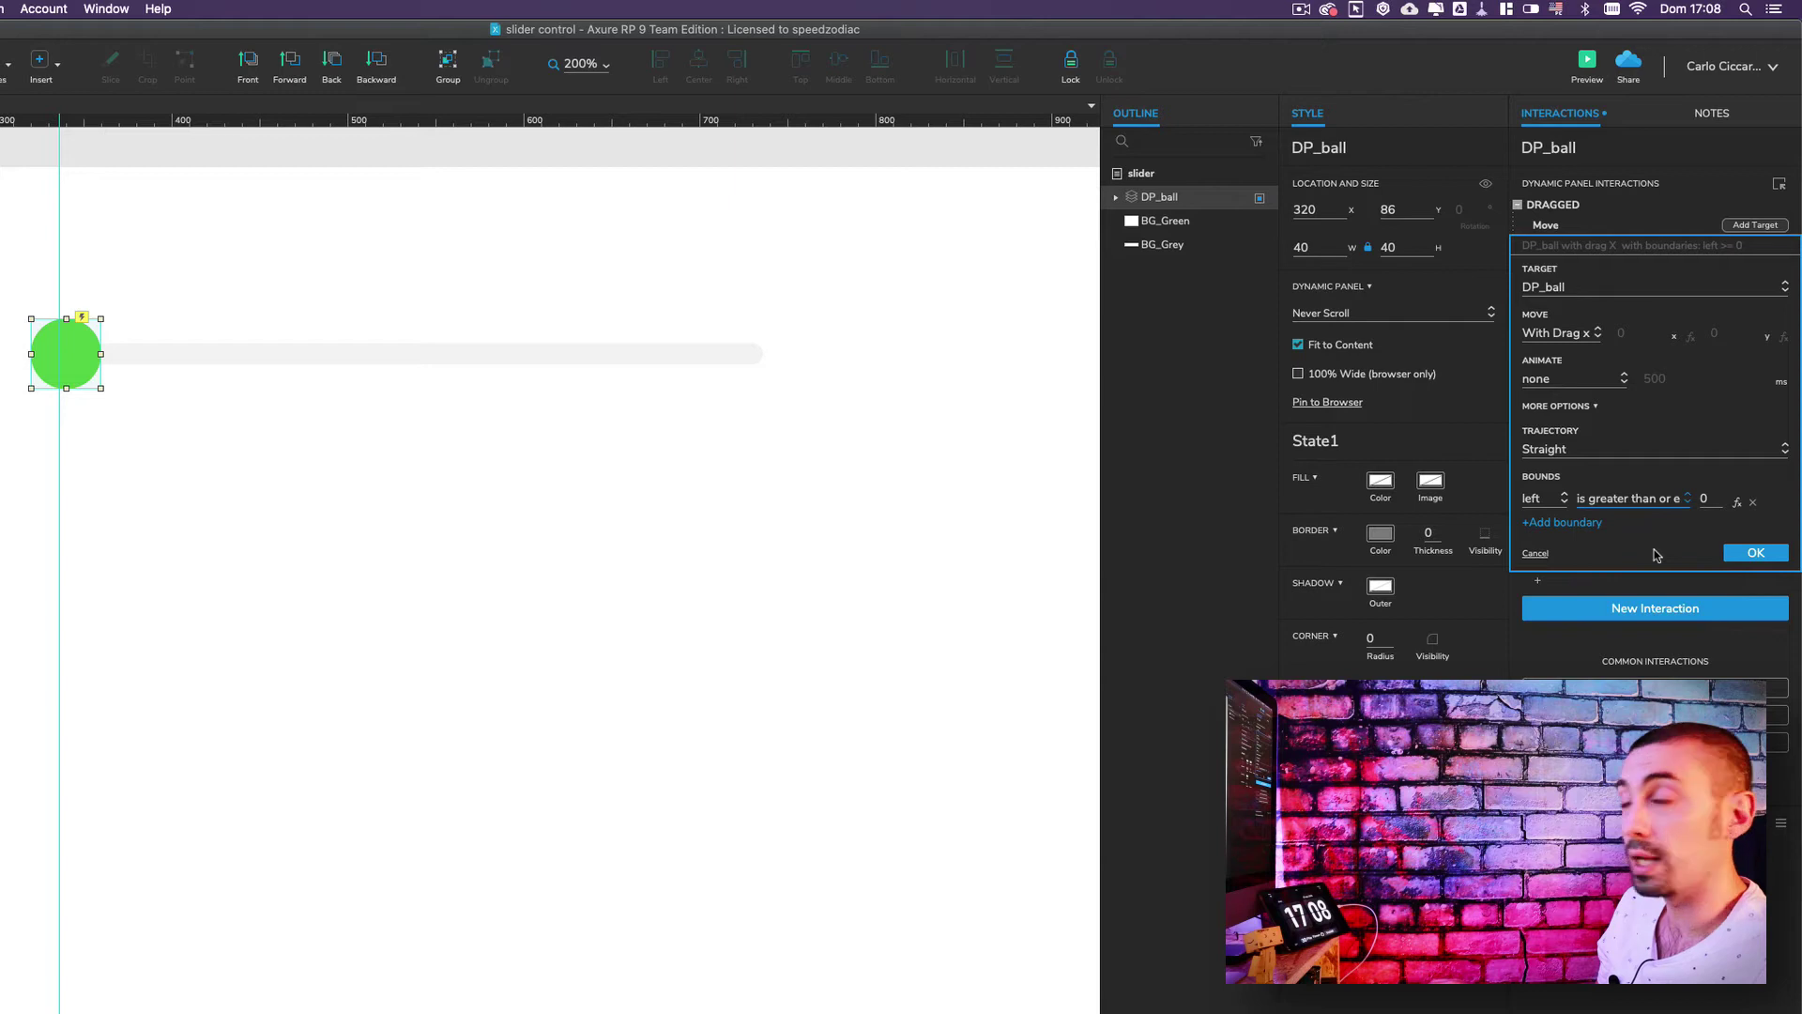
left_click(1738, 503)
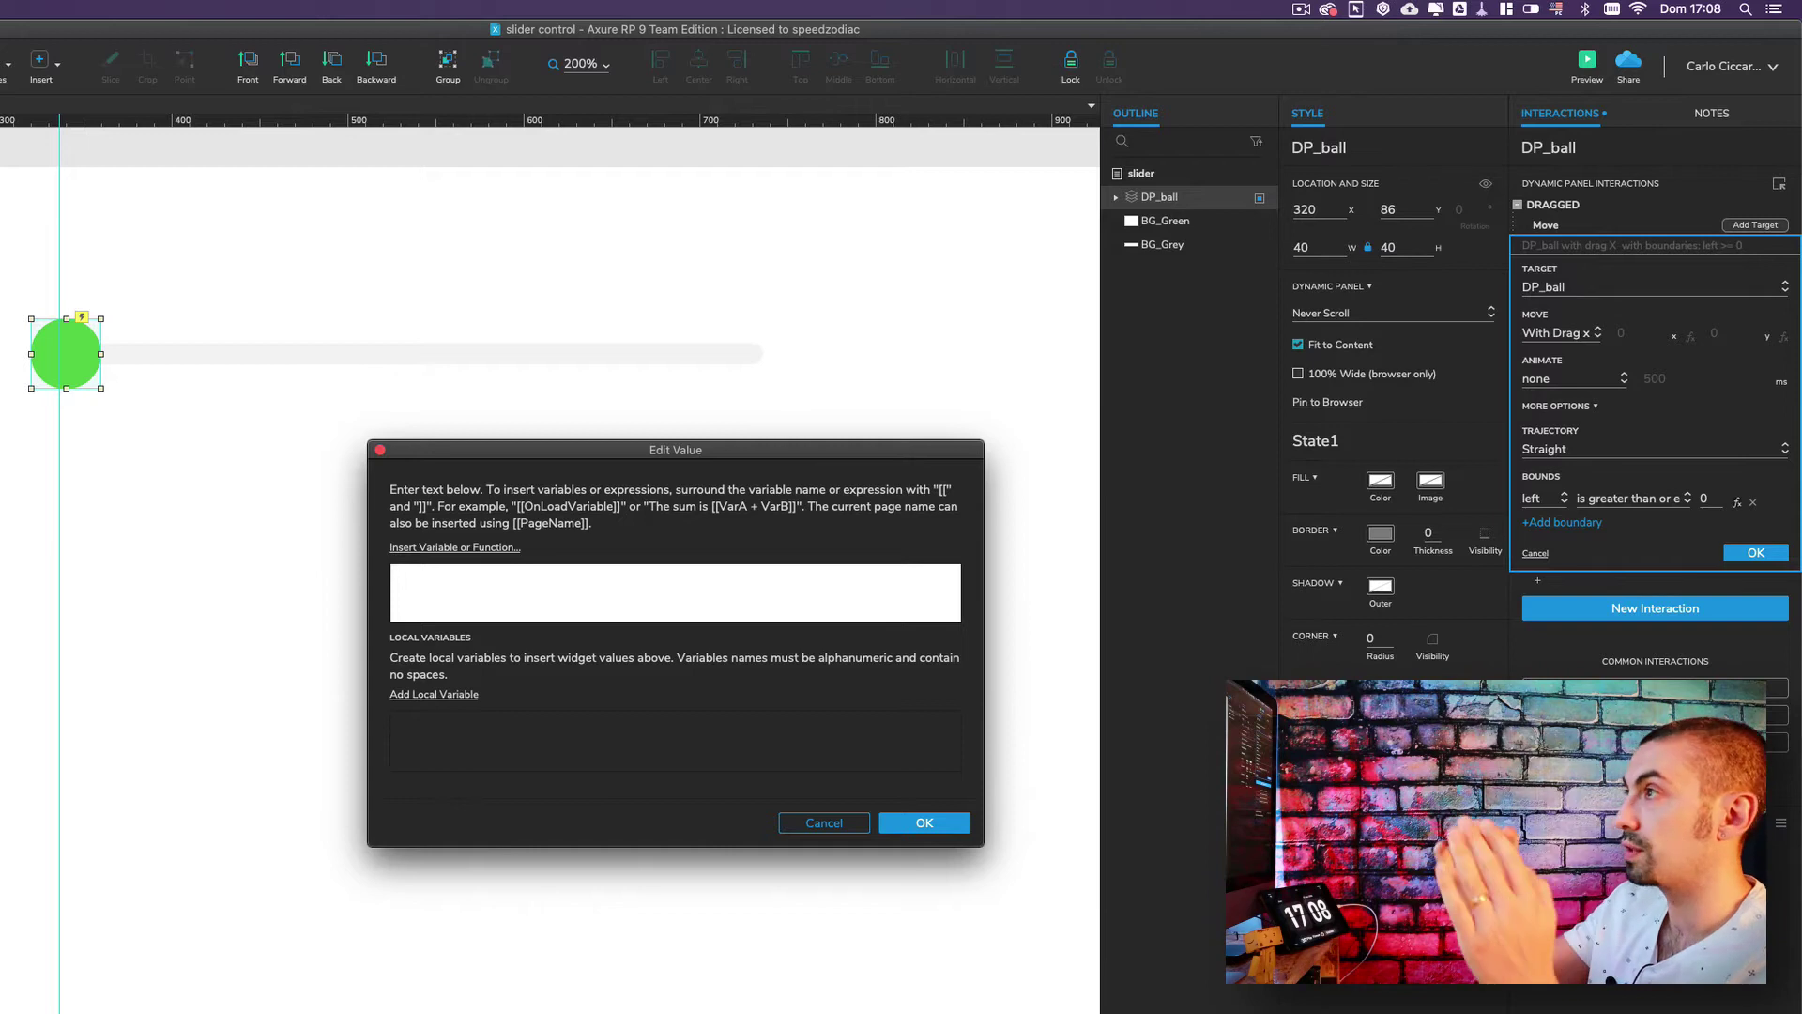
- Enter [[bg.left]] as the left bound value
left_click(408, 550)
left_click(413, 587)
type("[[]]")
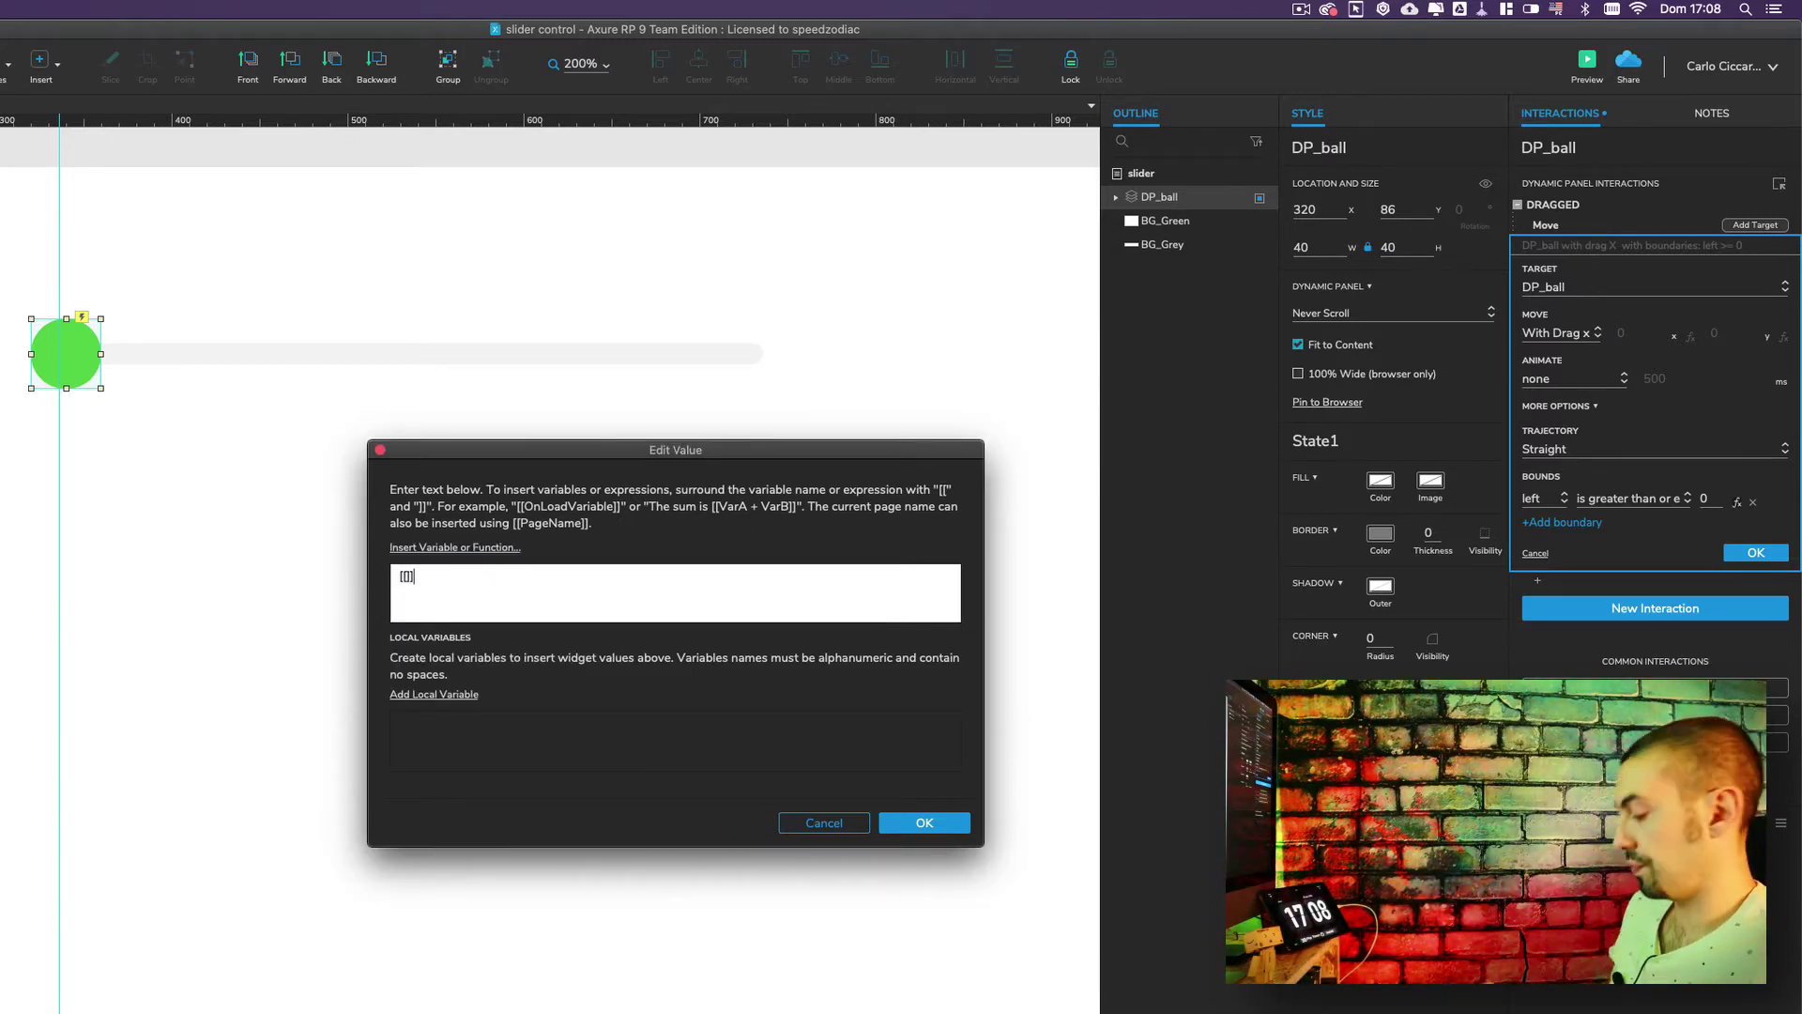
left_click(406, 576)
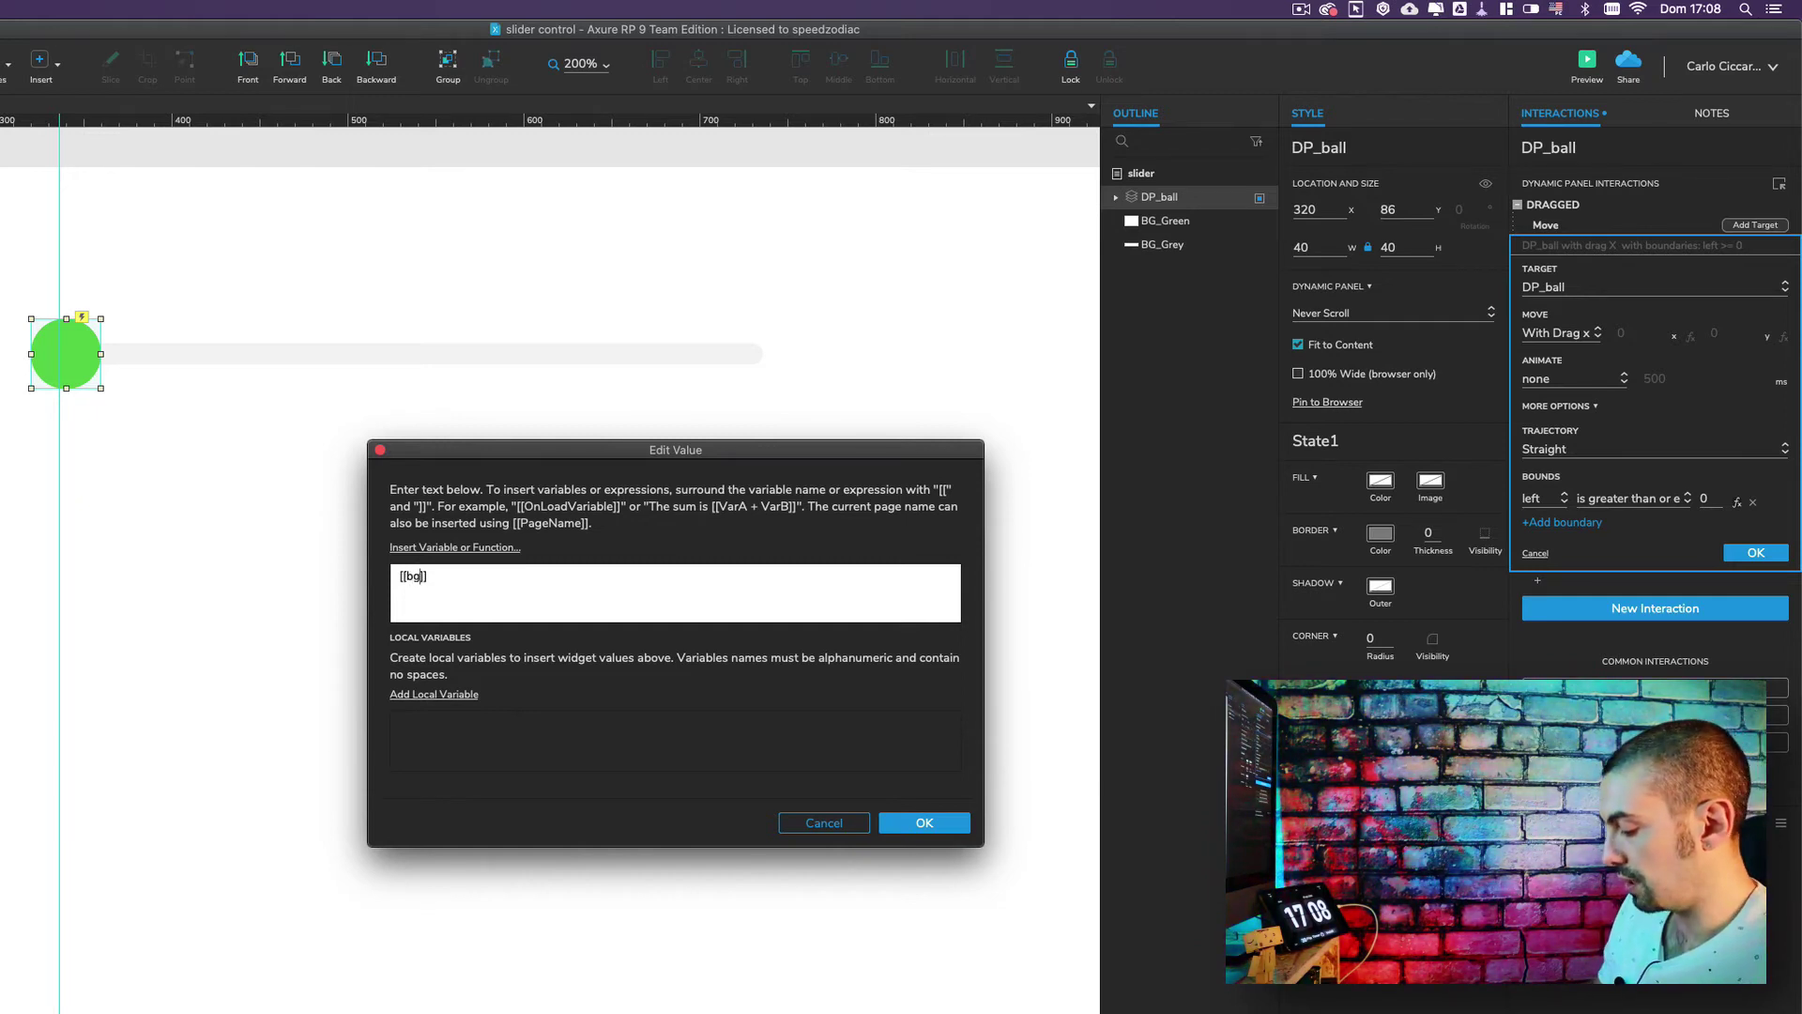
type("bg.")
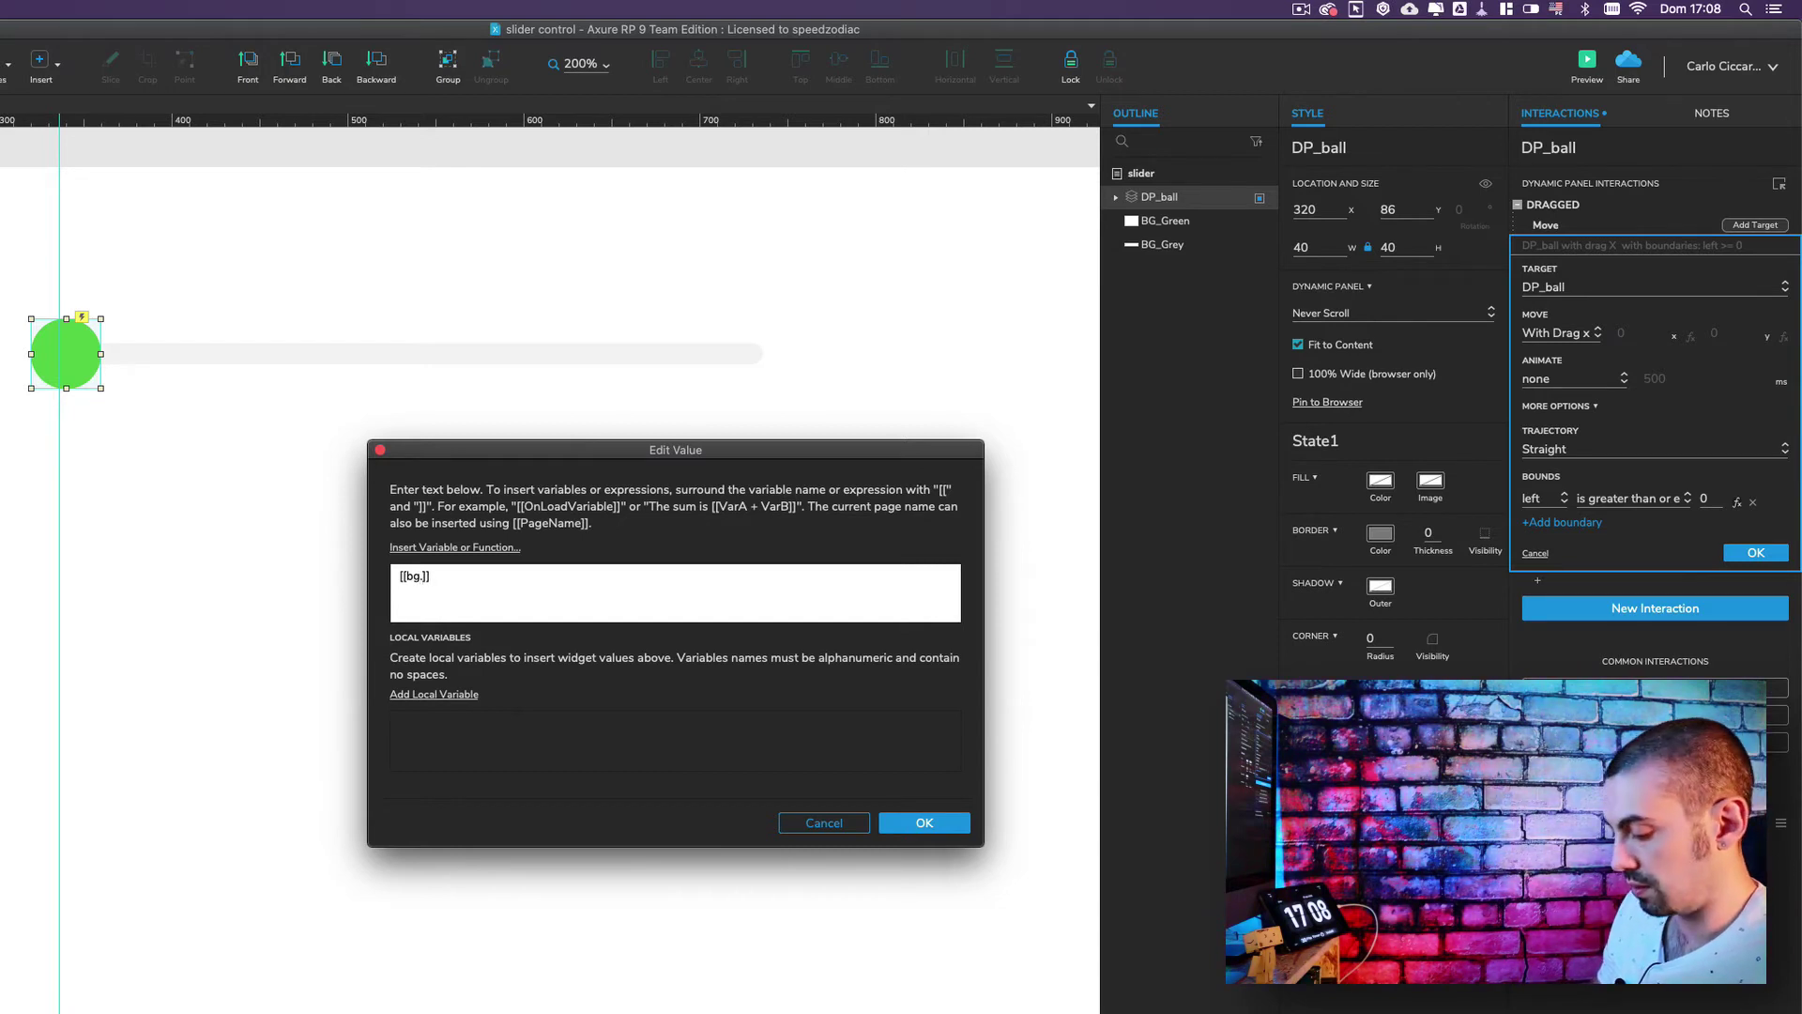
type("left")
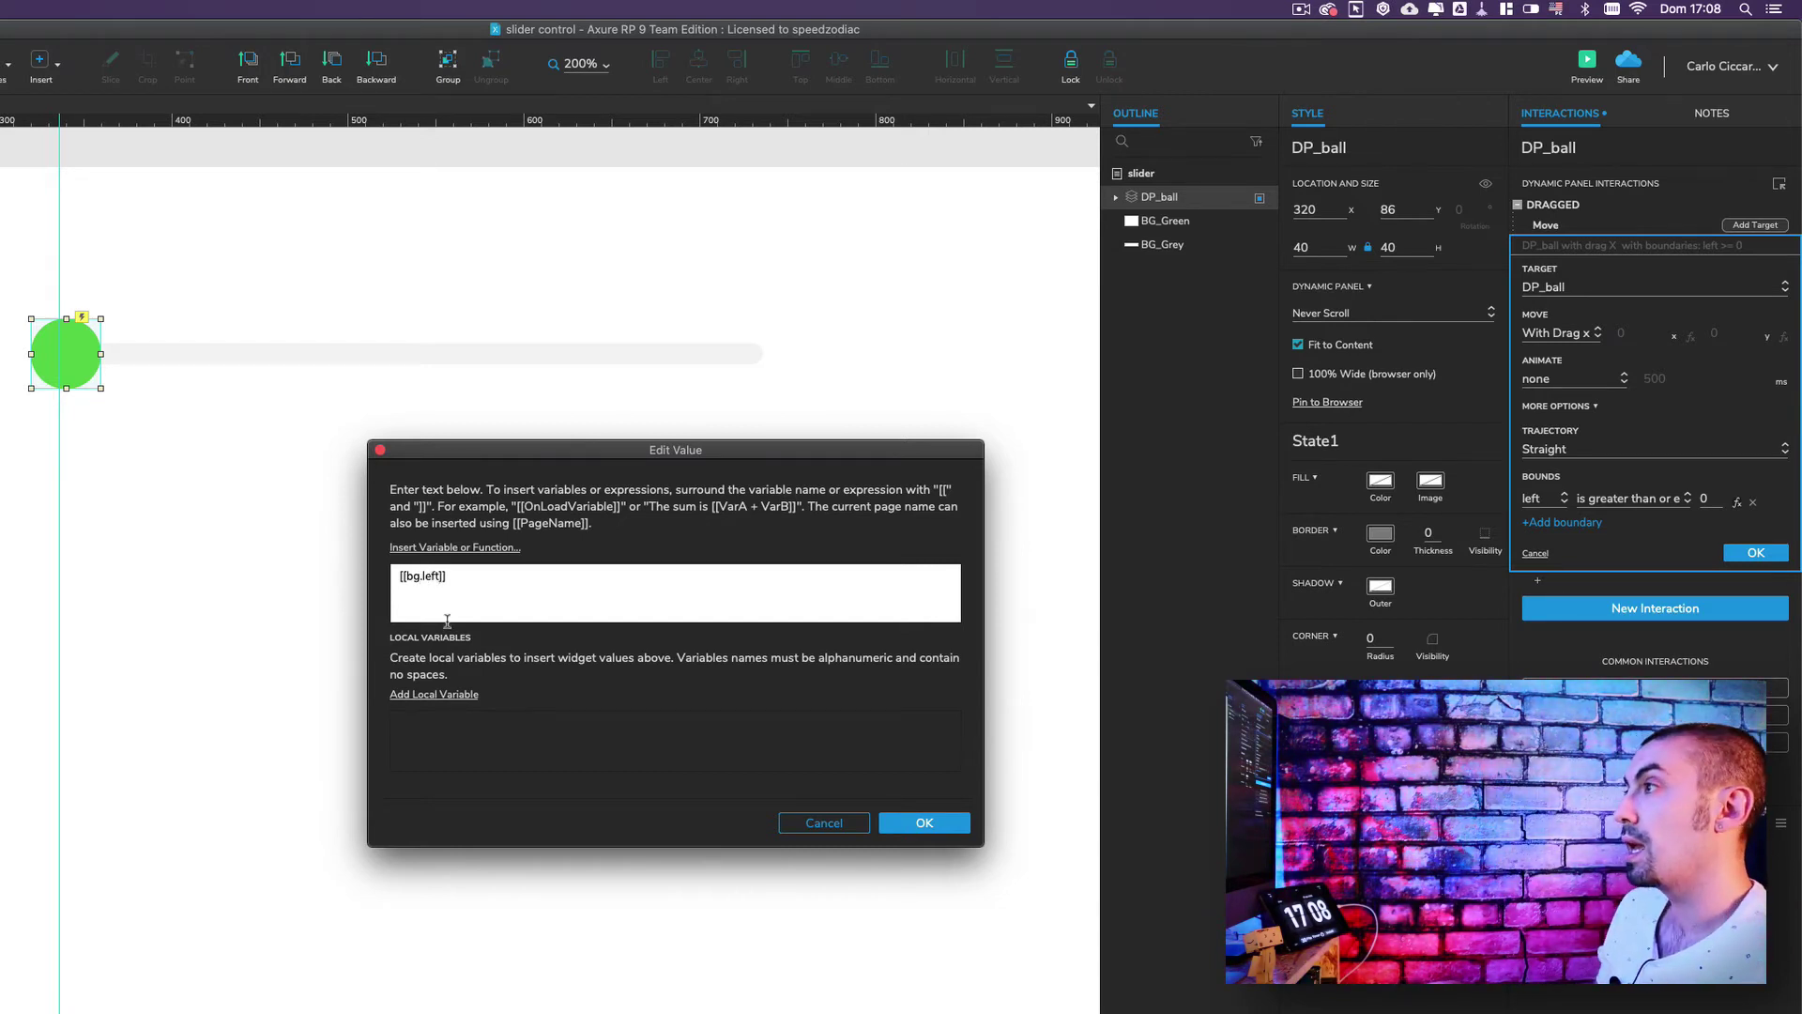
- Define local variable bg as the widget BG_Grey
left_click(434, 696)
double_click(432, 726)
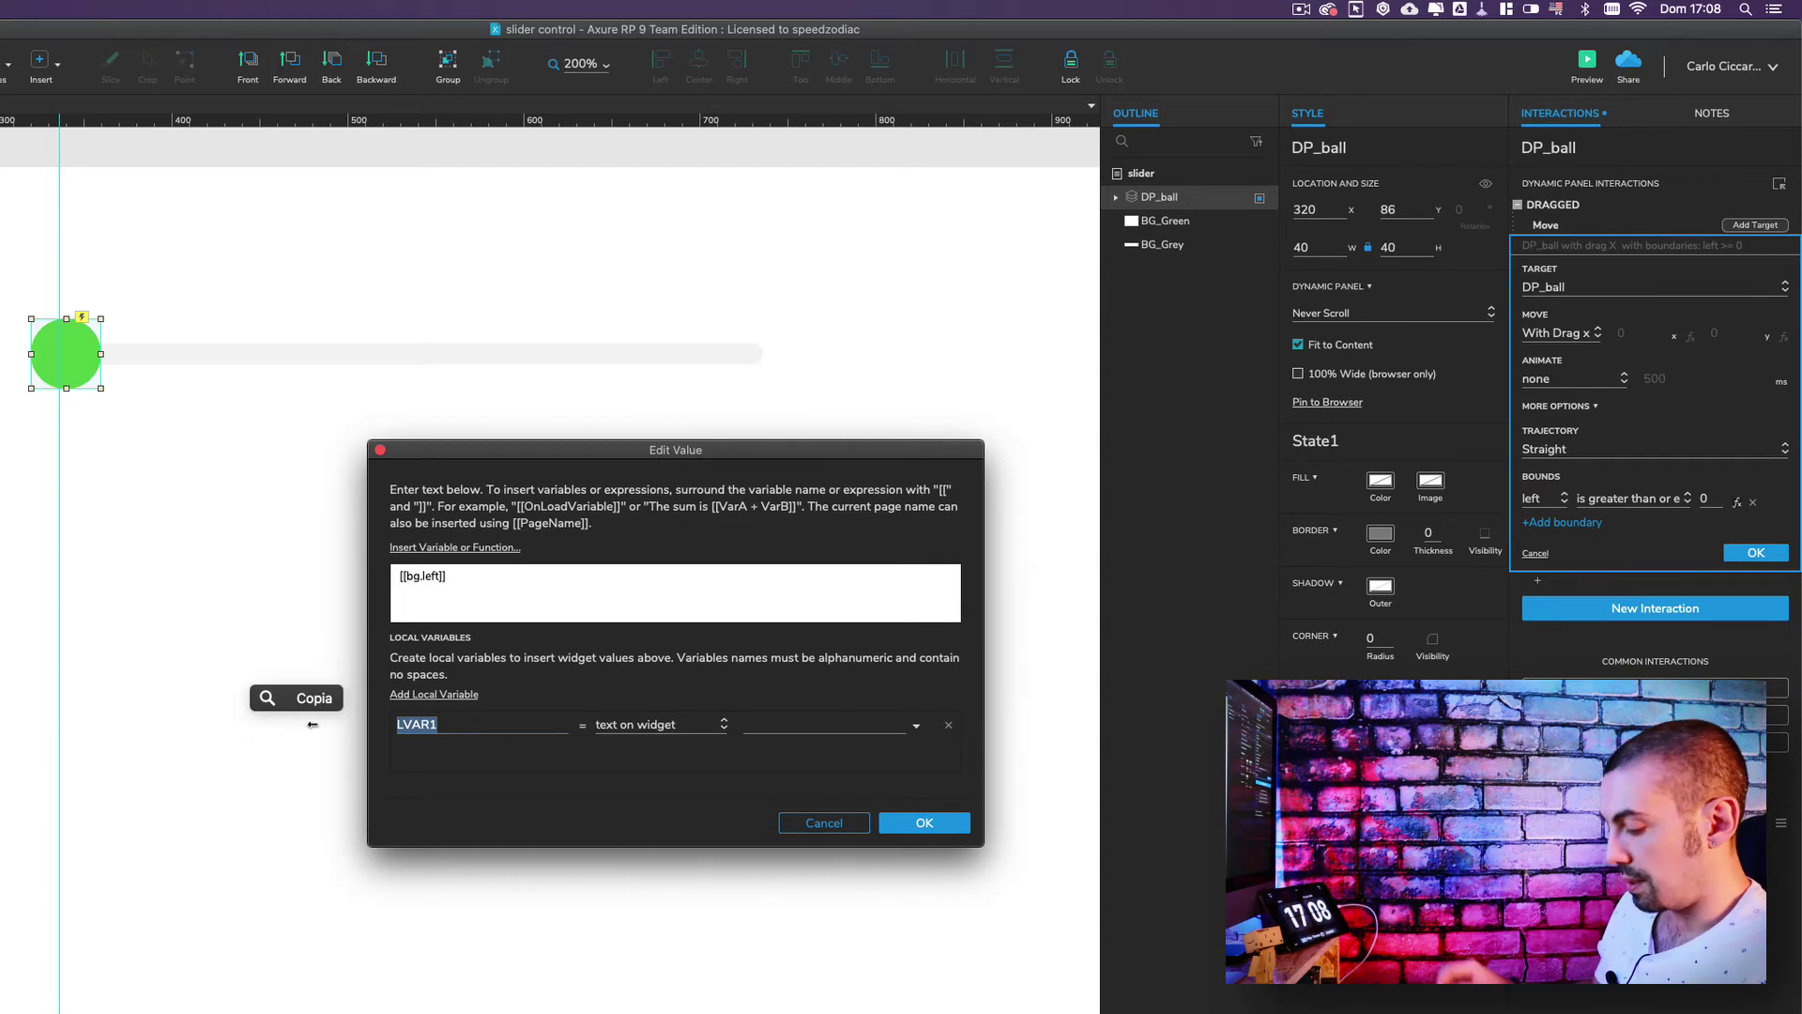
type("bg")
left_click(655, 724)
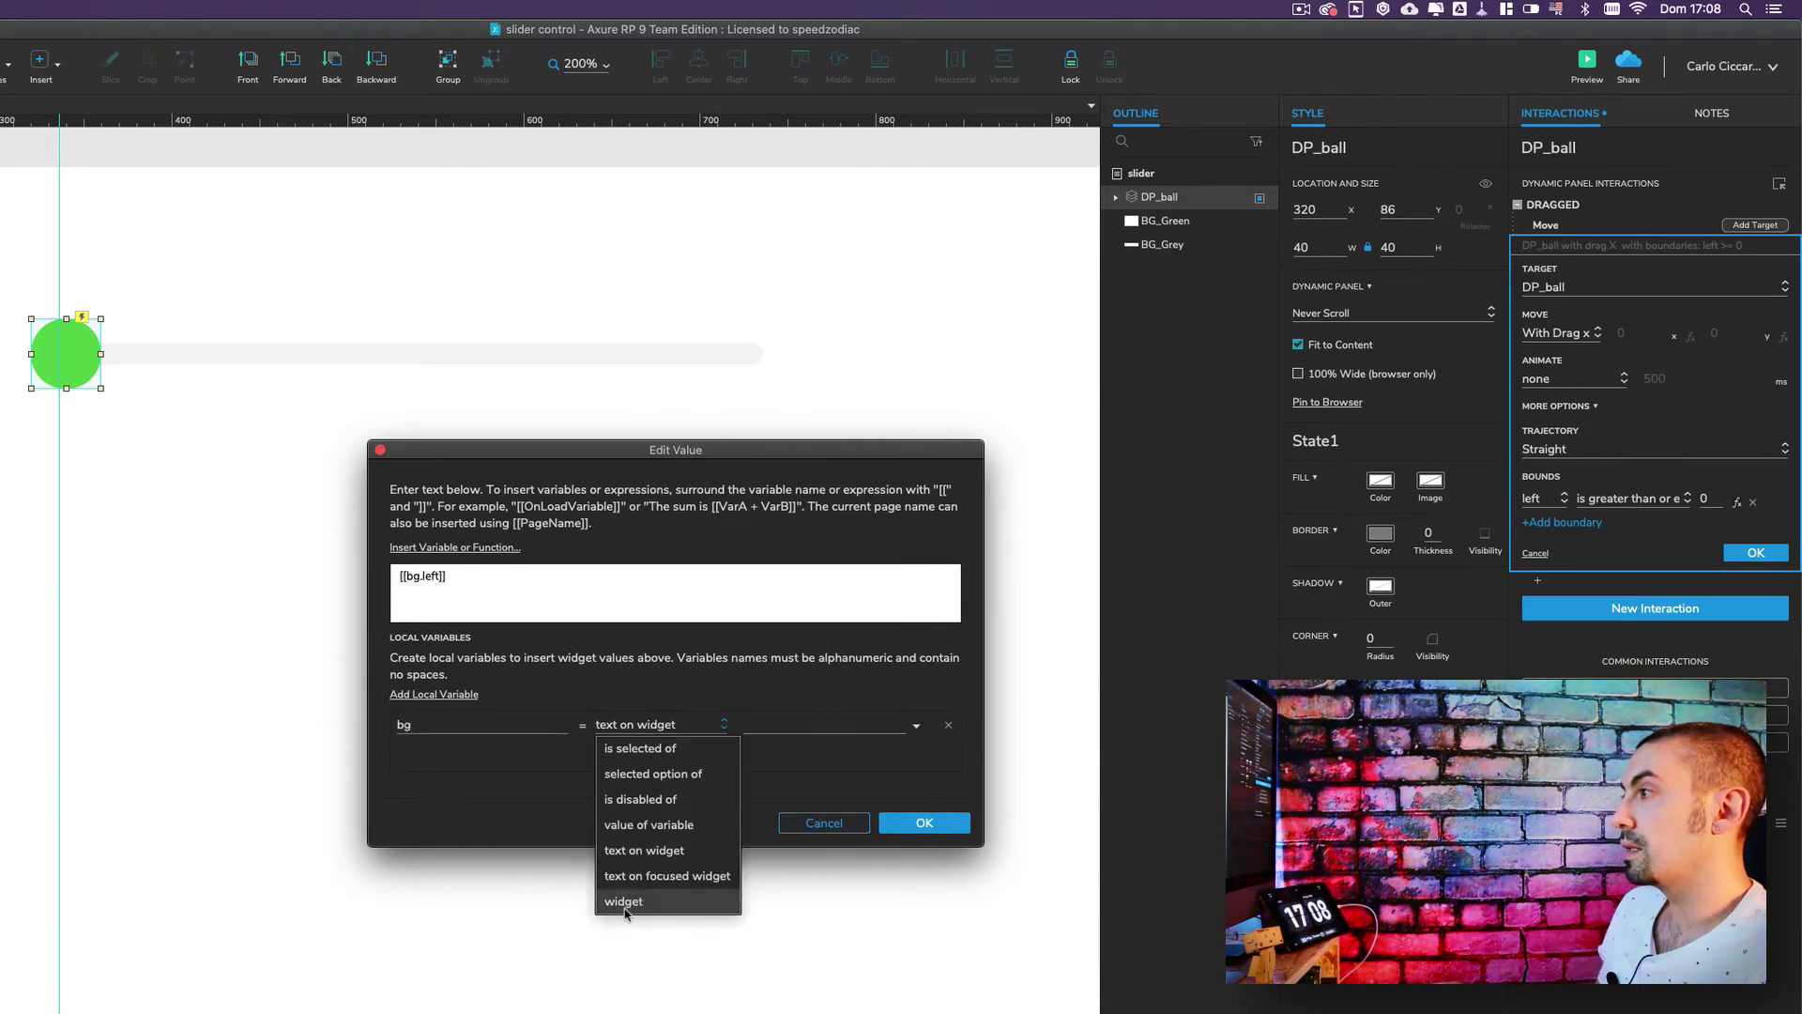
left_click(624, 901)
left_click(786, 731)
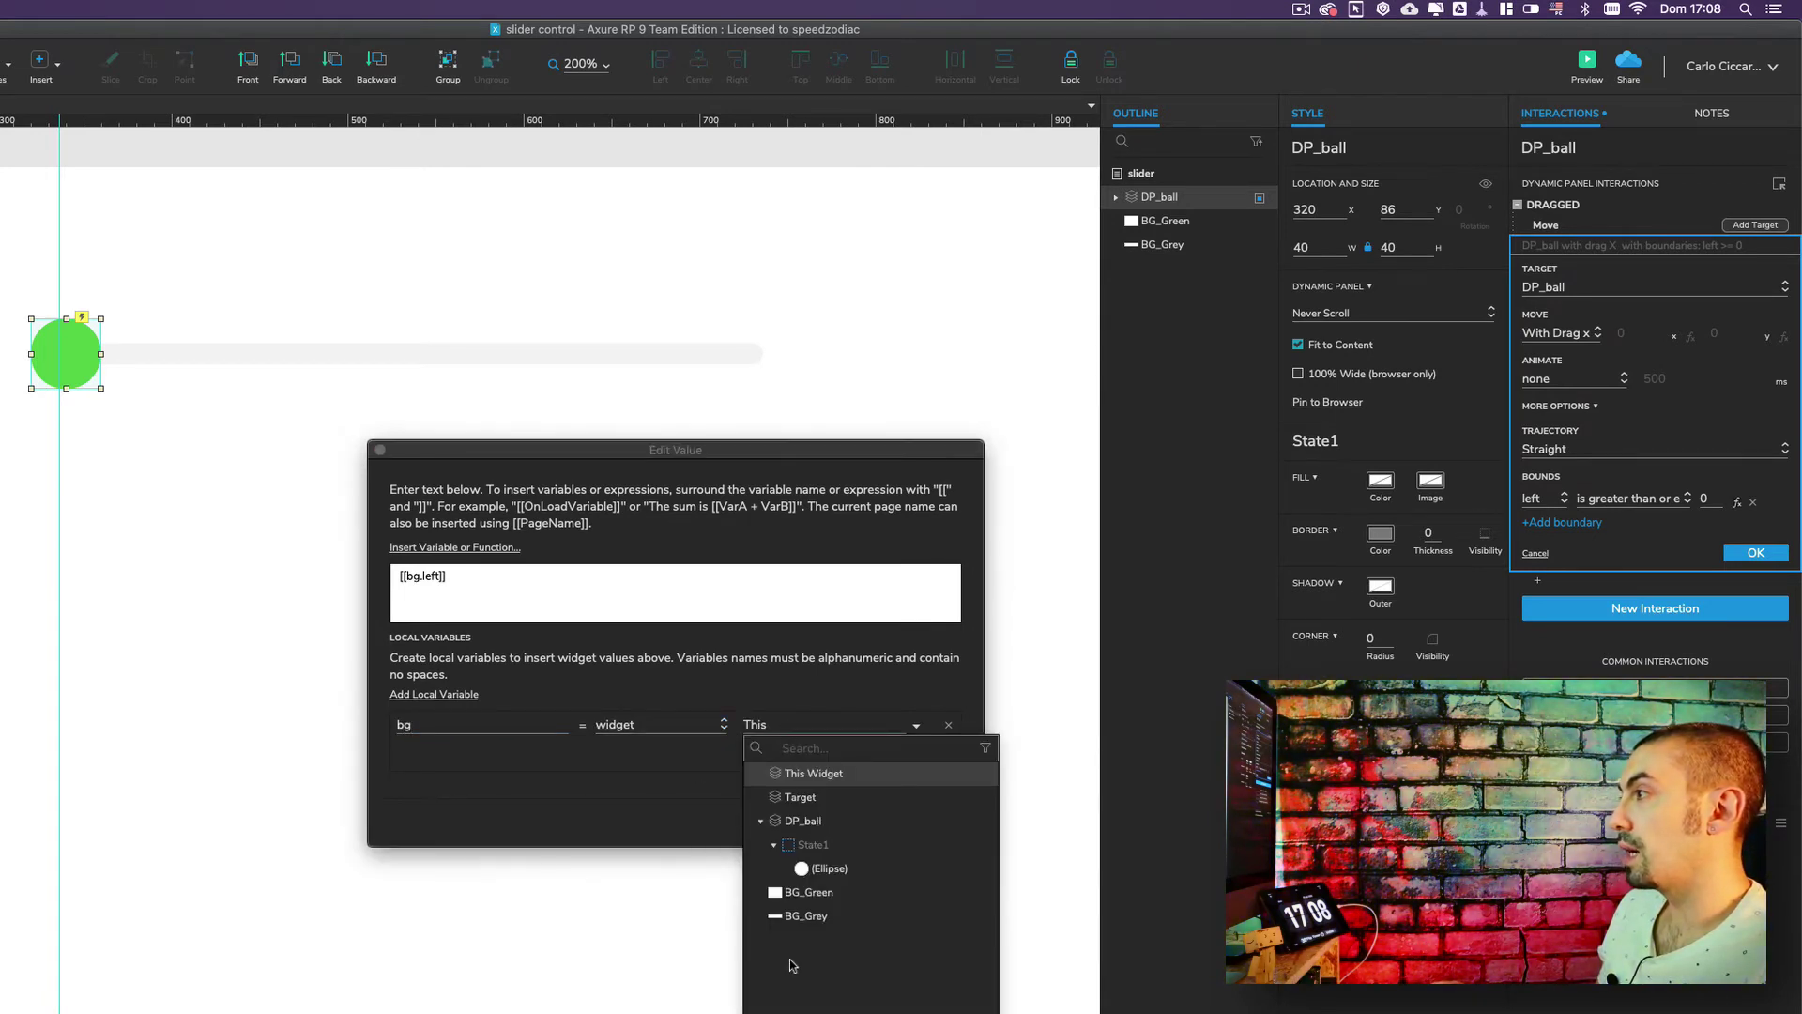
left_click(805, 915)
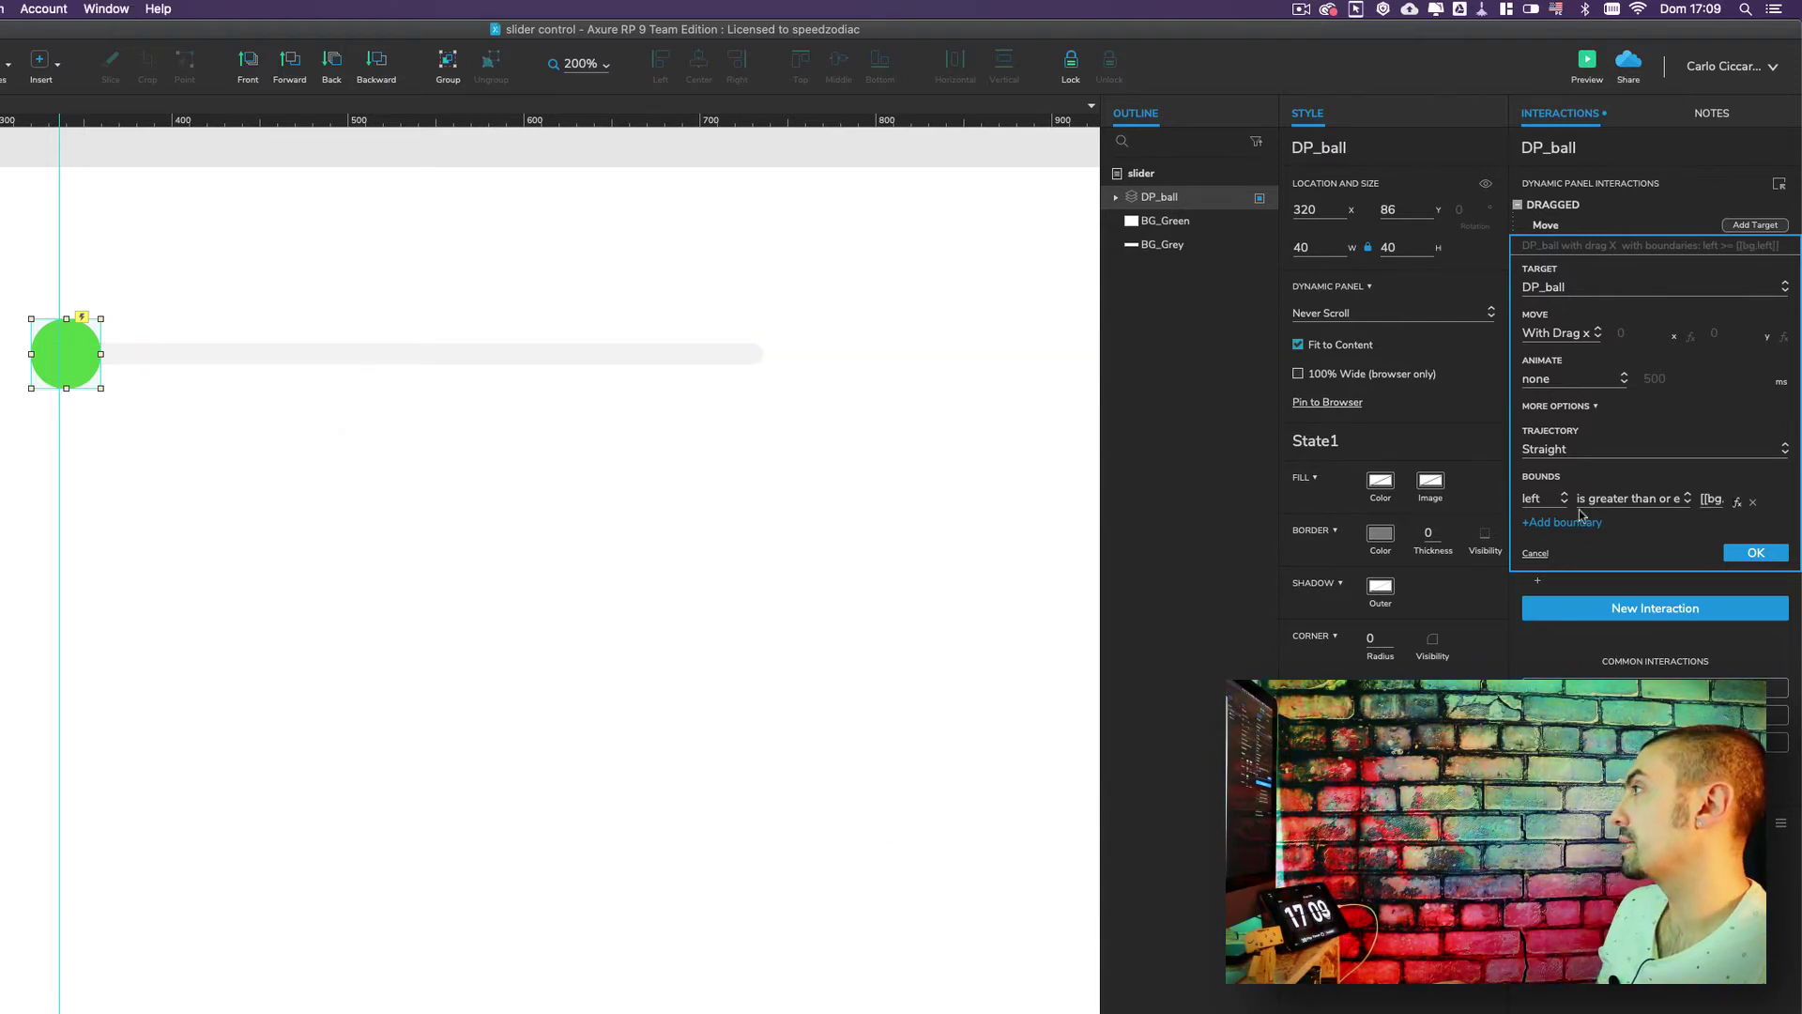
- Add a second drag bound: right is less than or equals
left_click(1551, 524)
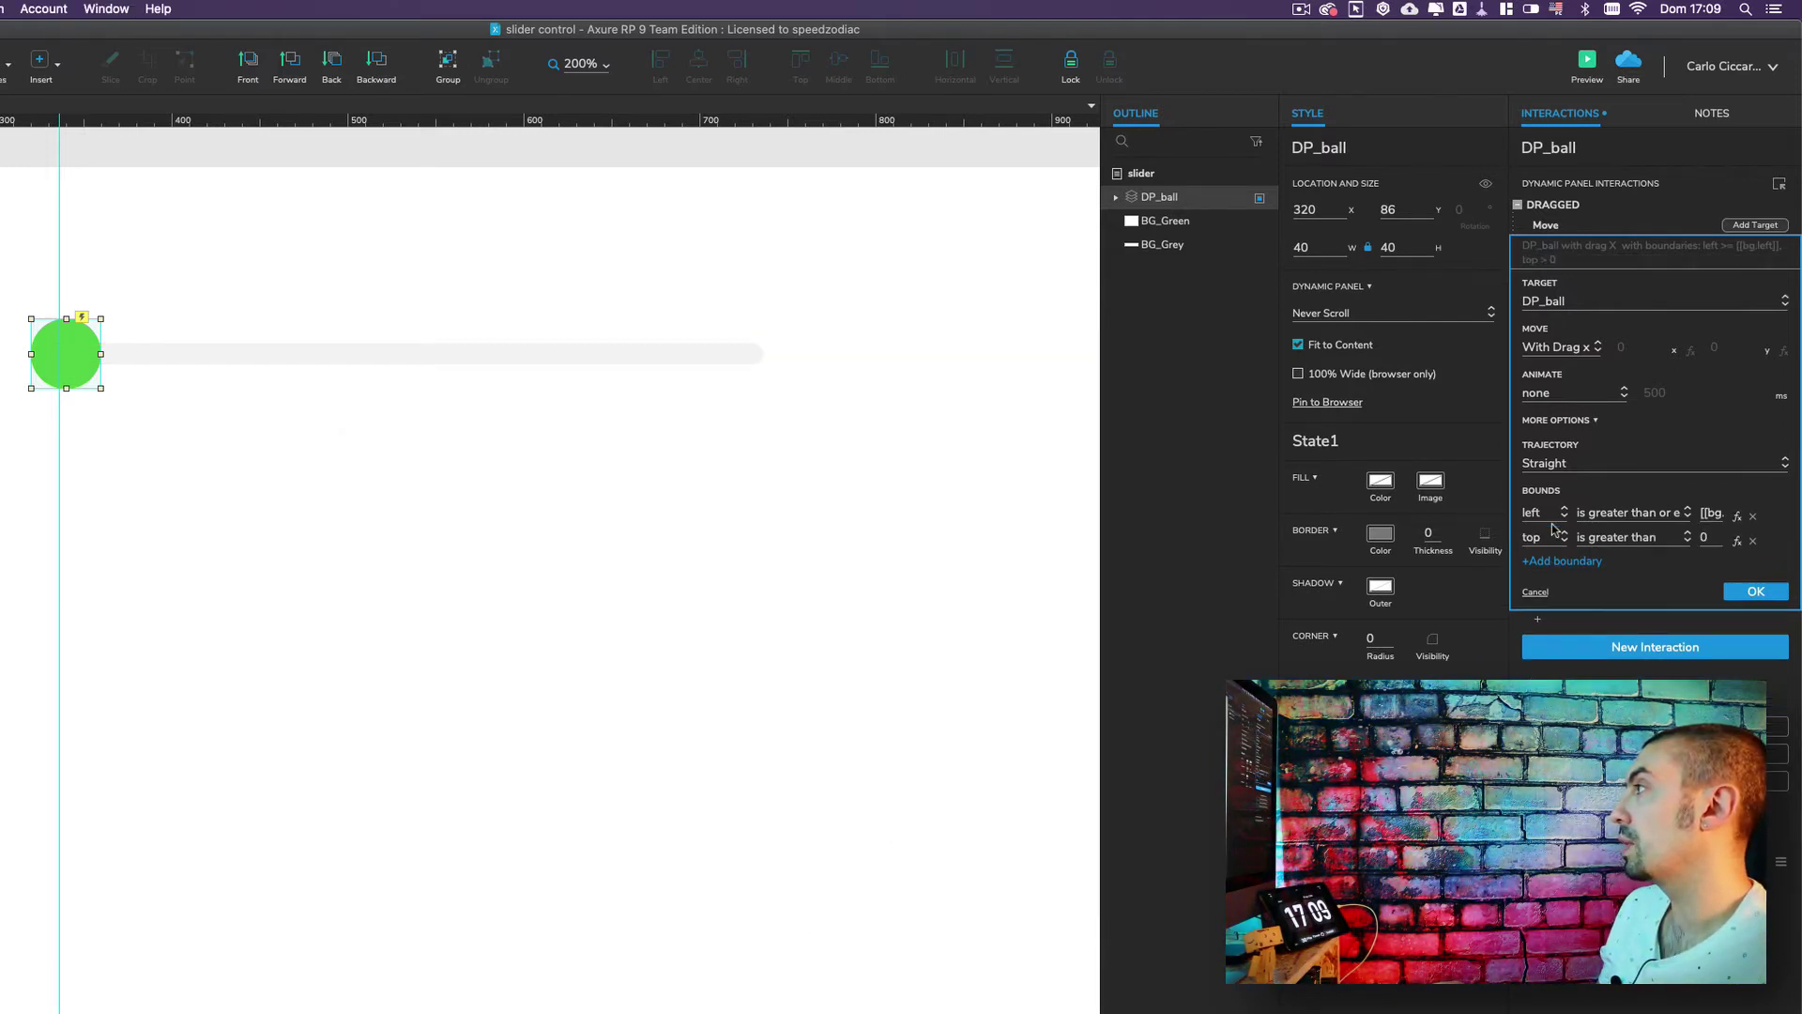
left_click(1550, 541)
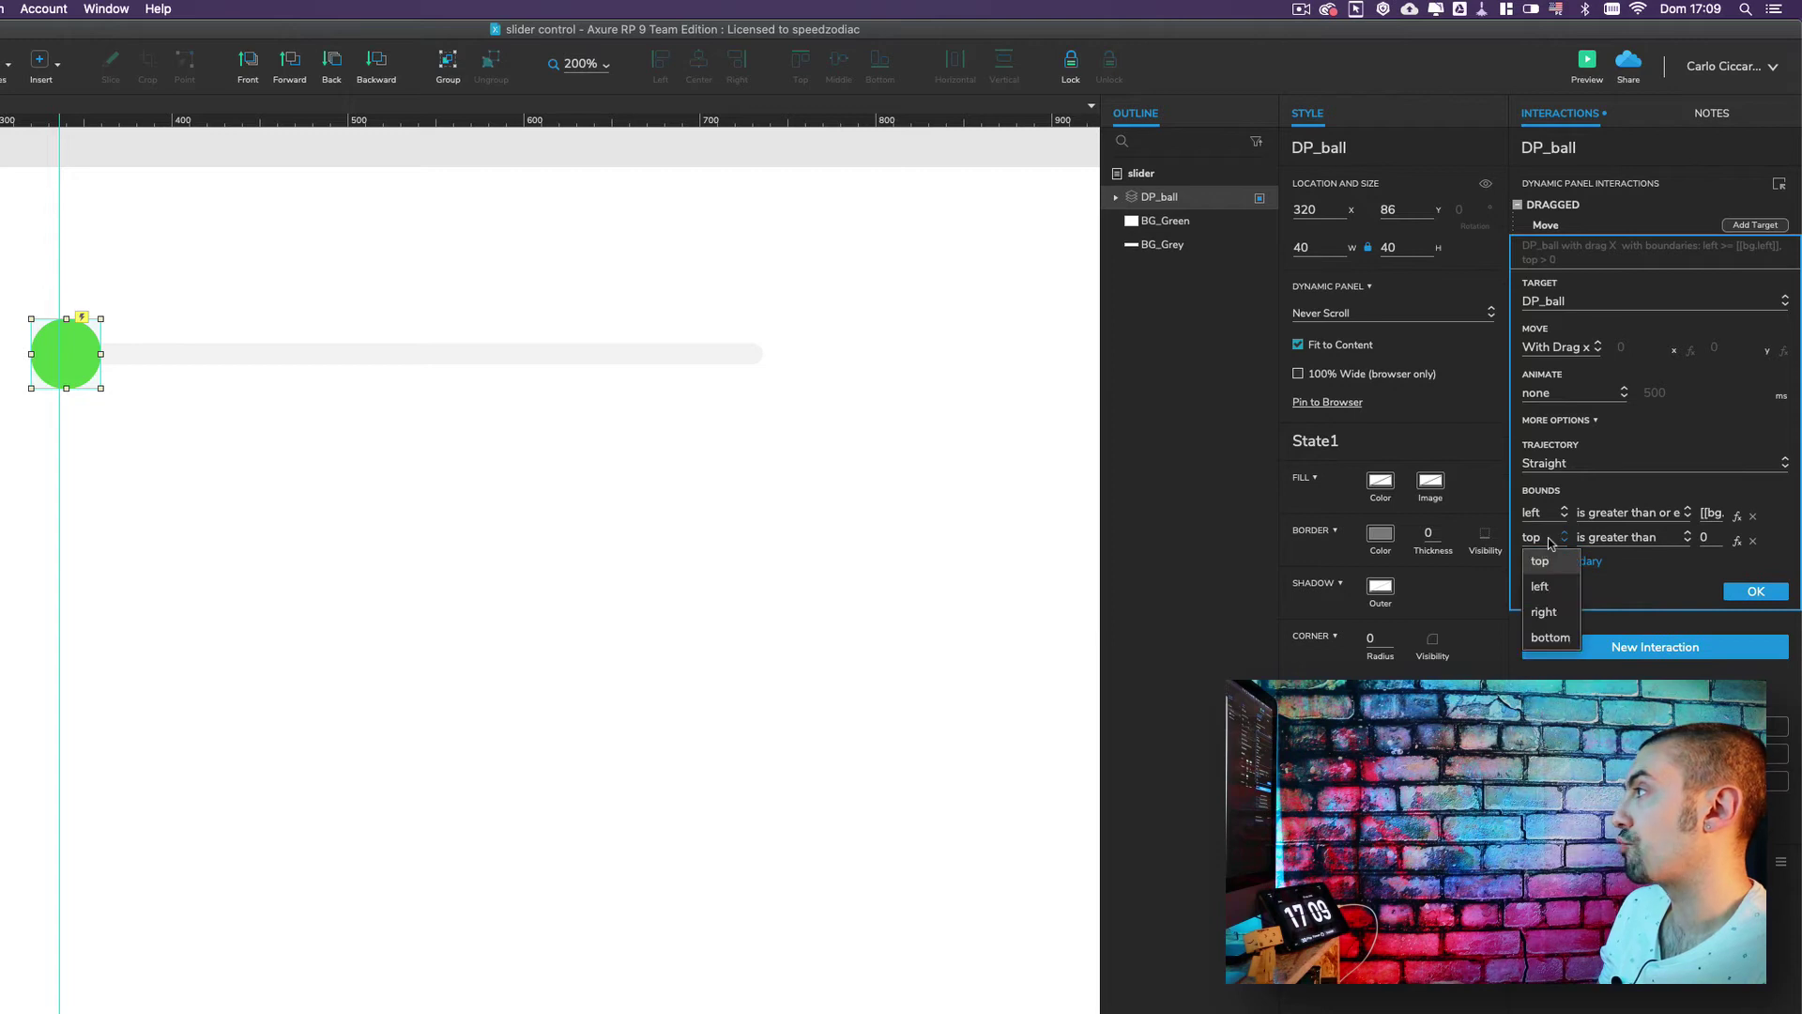
left_click(1545, 611)
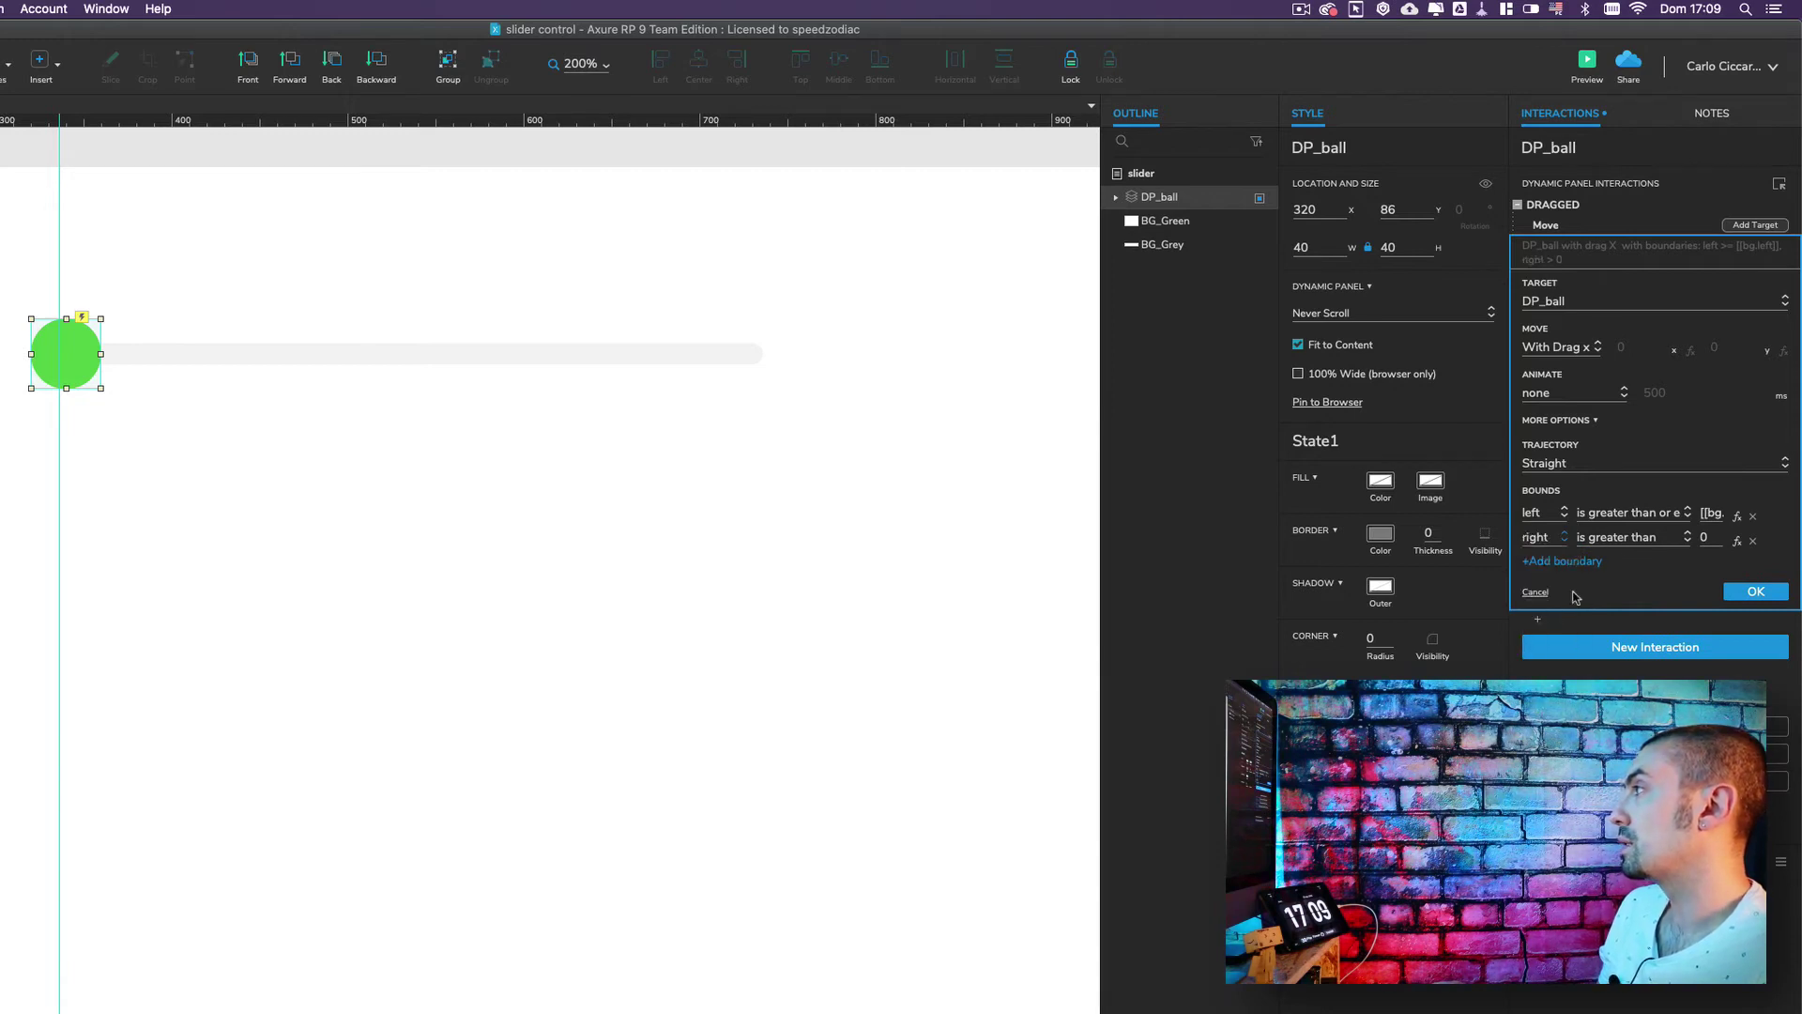
left_click(1614, 545)
left_click(1633, 638)
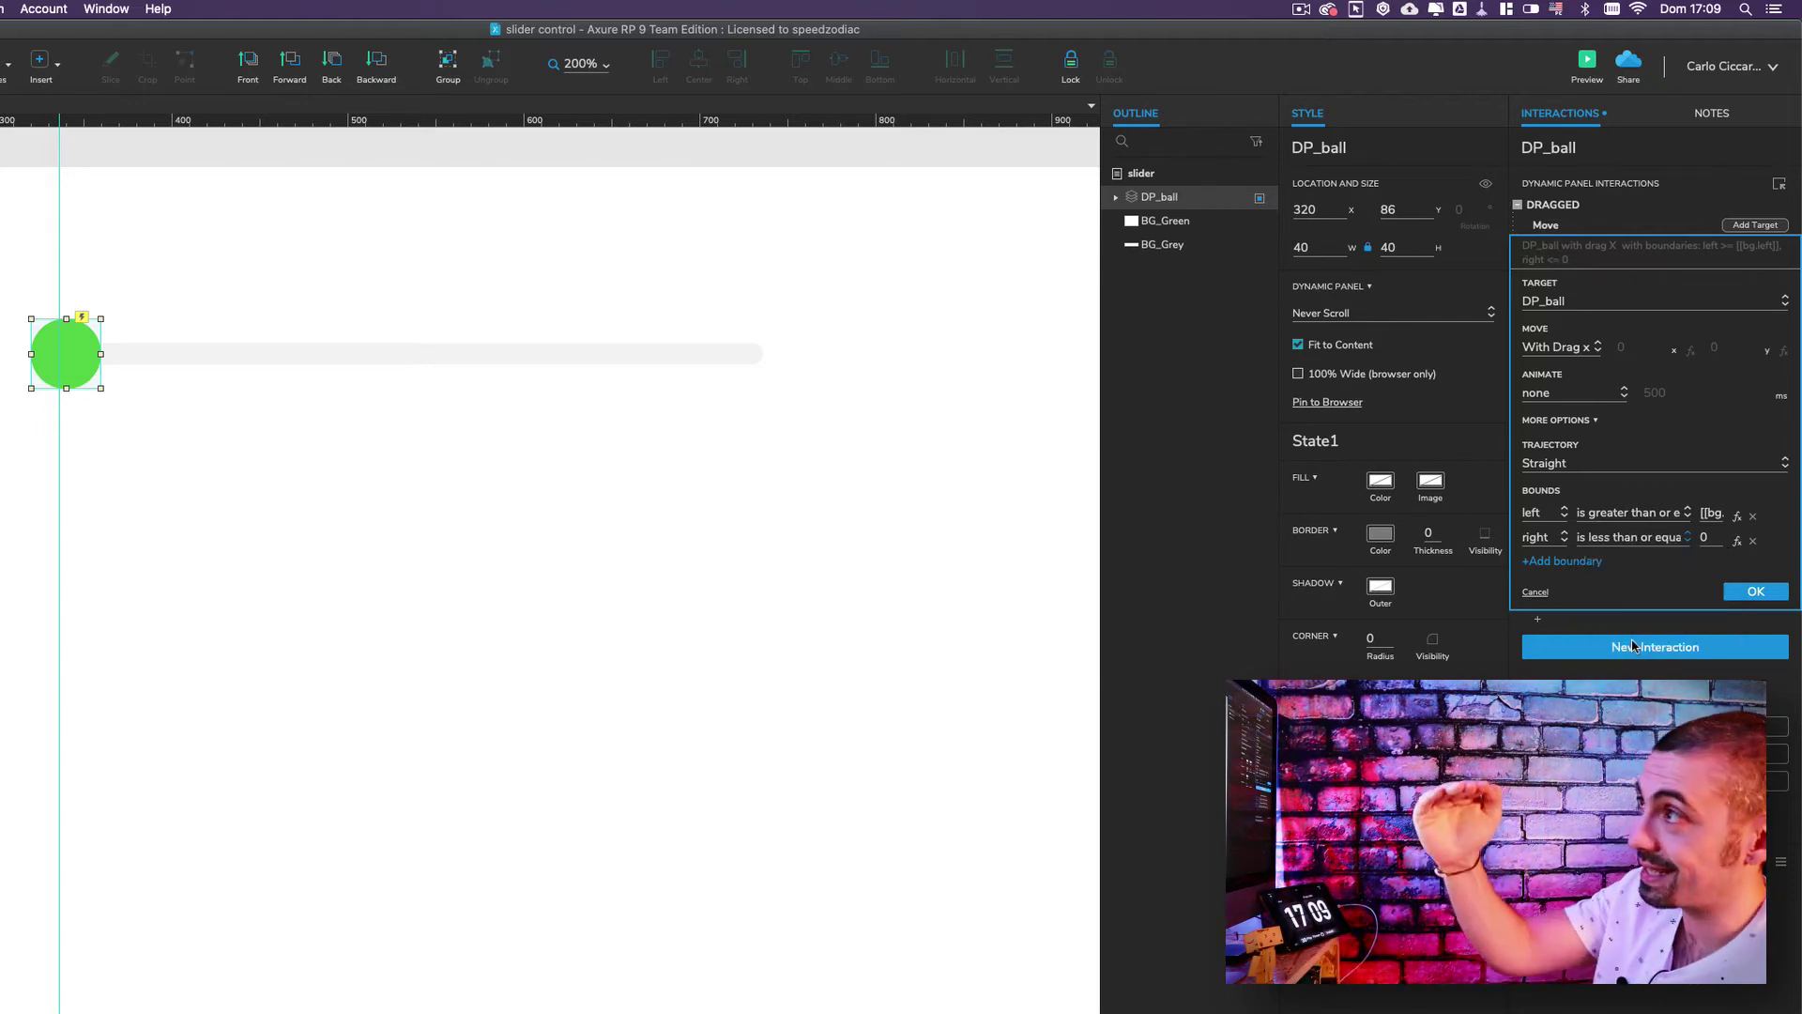
left_click(1737, 540)
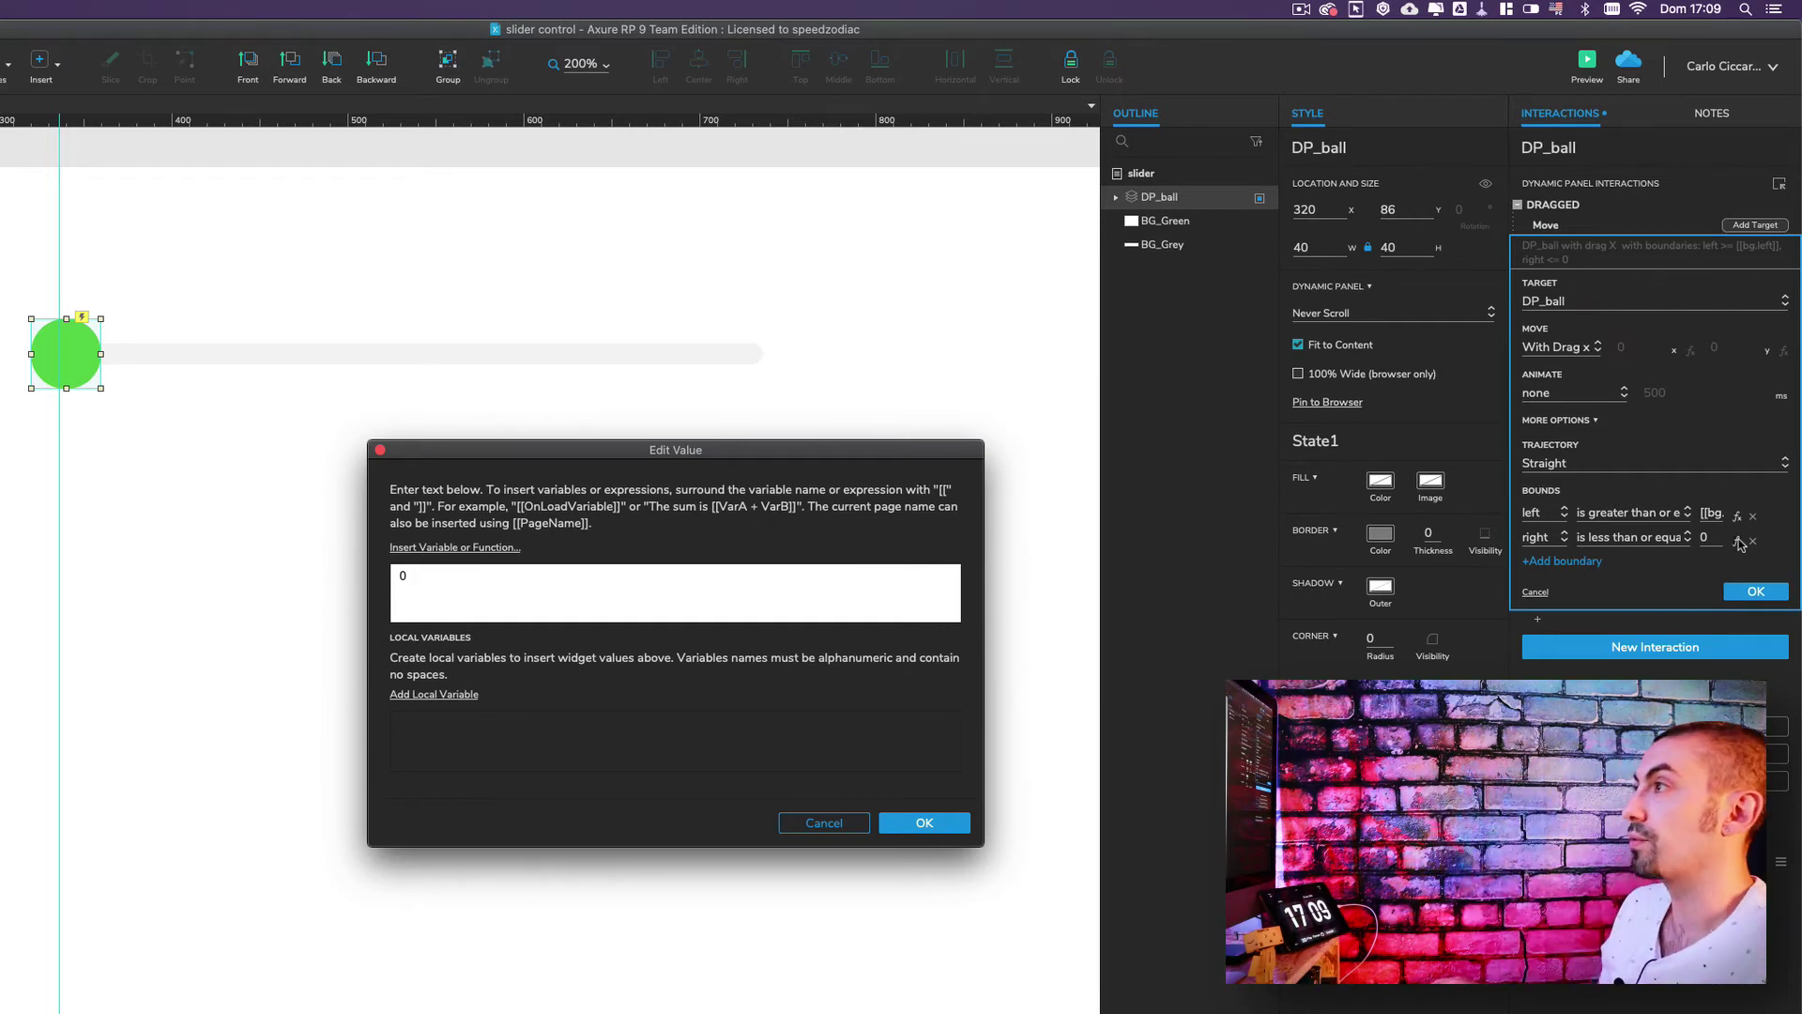
- Set the right bound to [[bg.right]] with local variable bg pointing at BG_Grey
key("super+x")
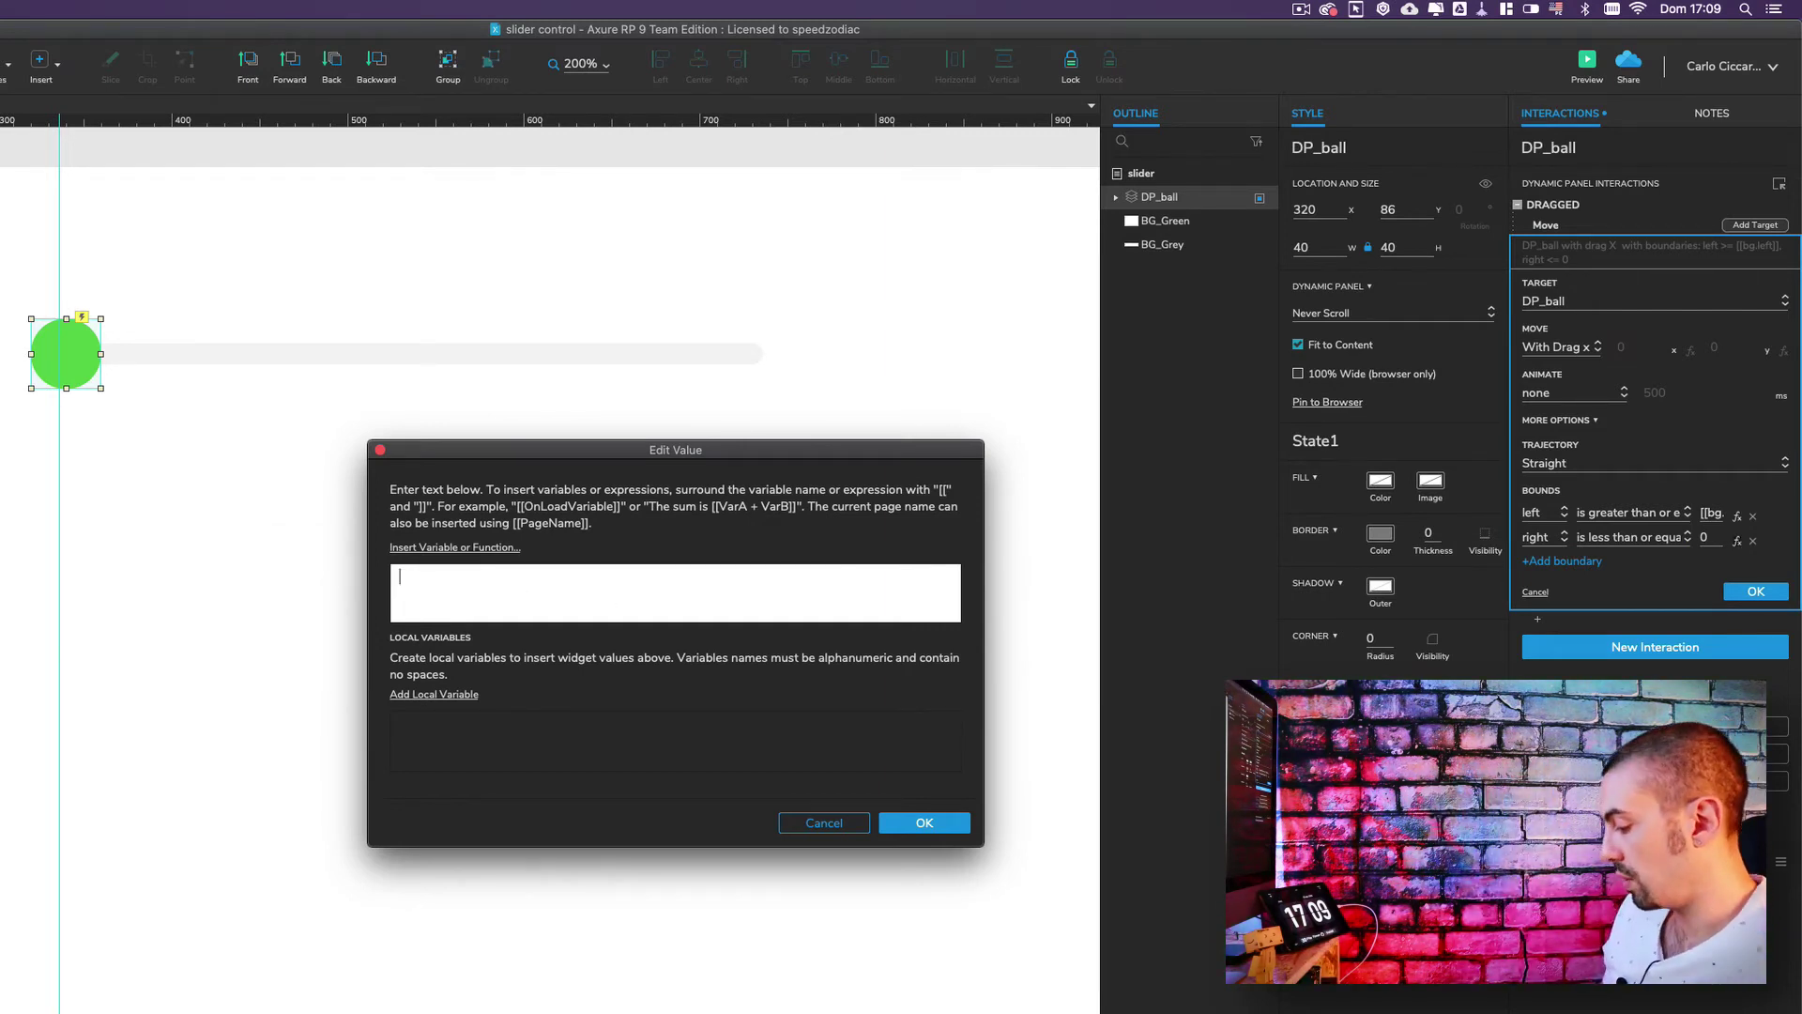
type("[")
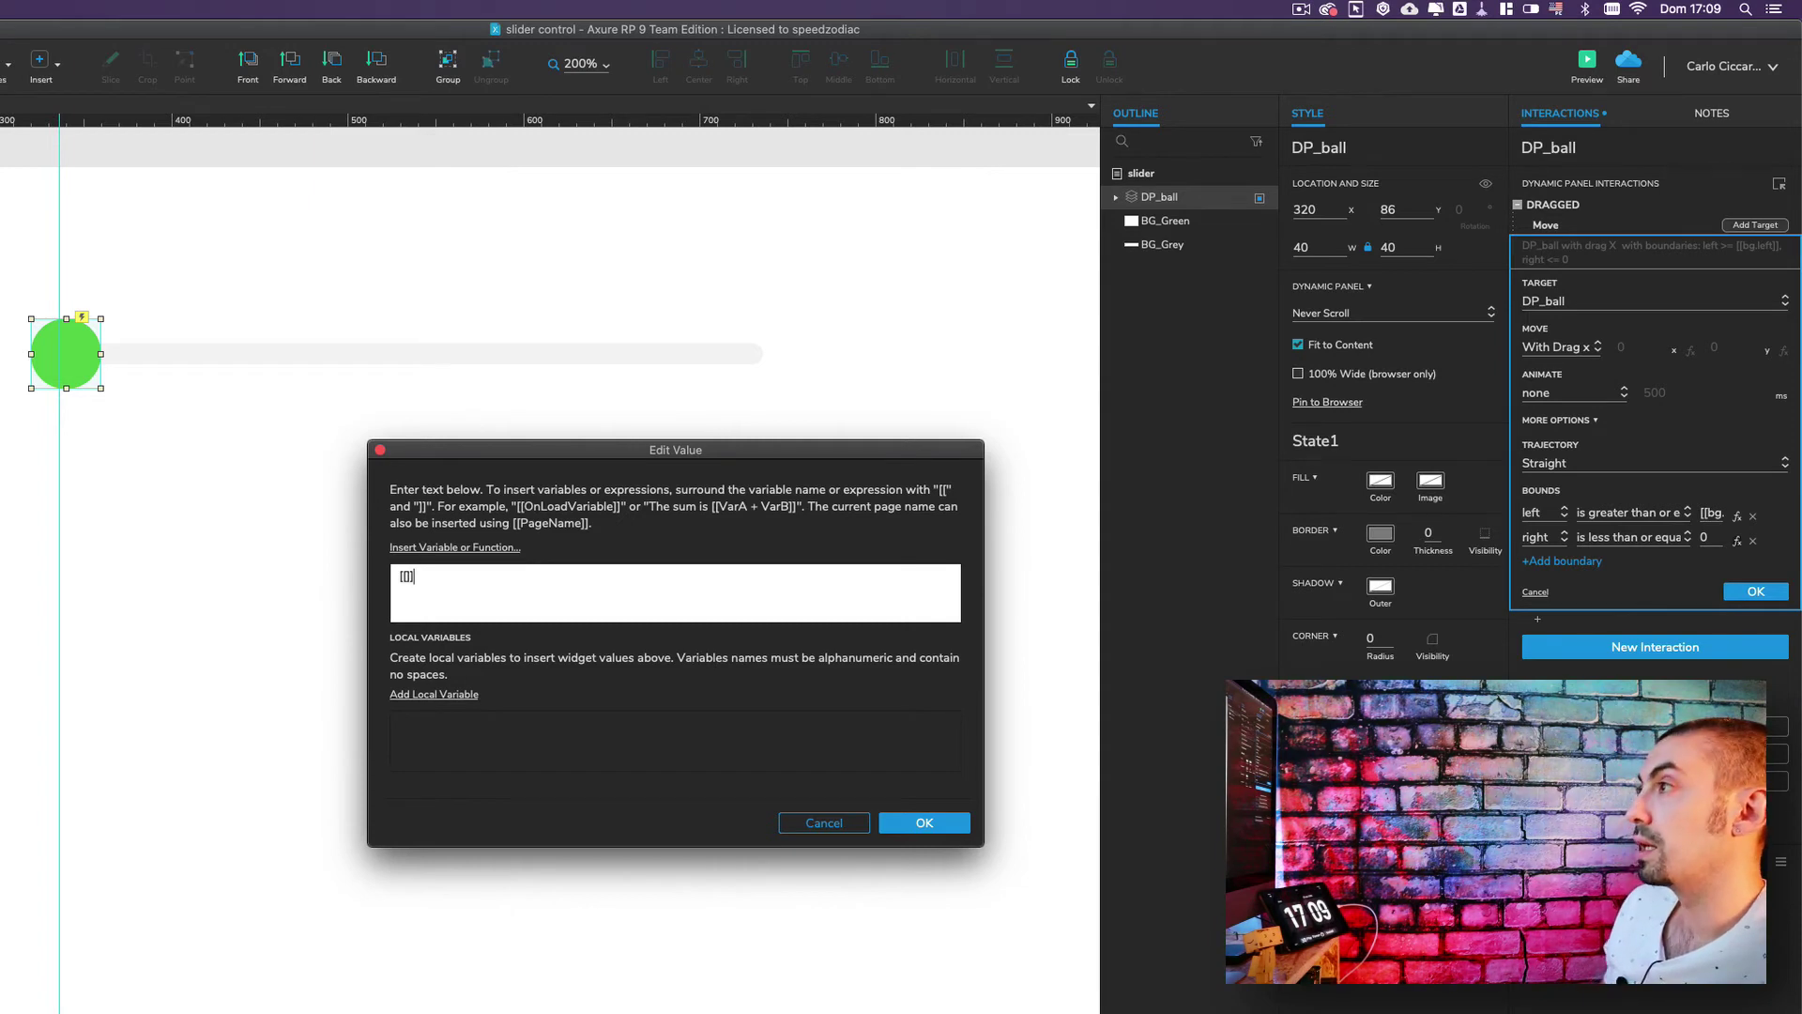
type("[bg")
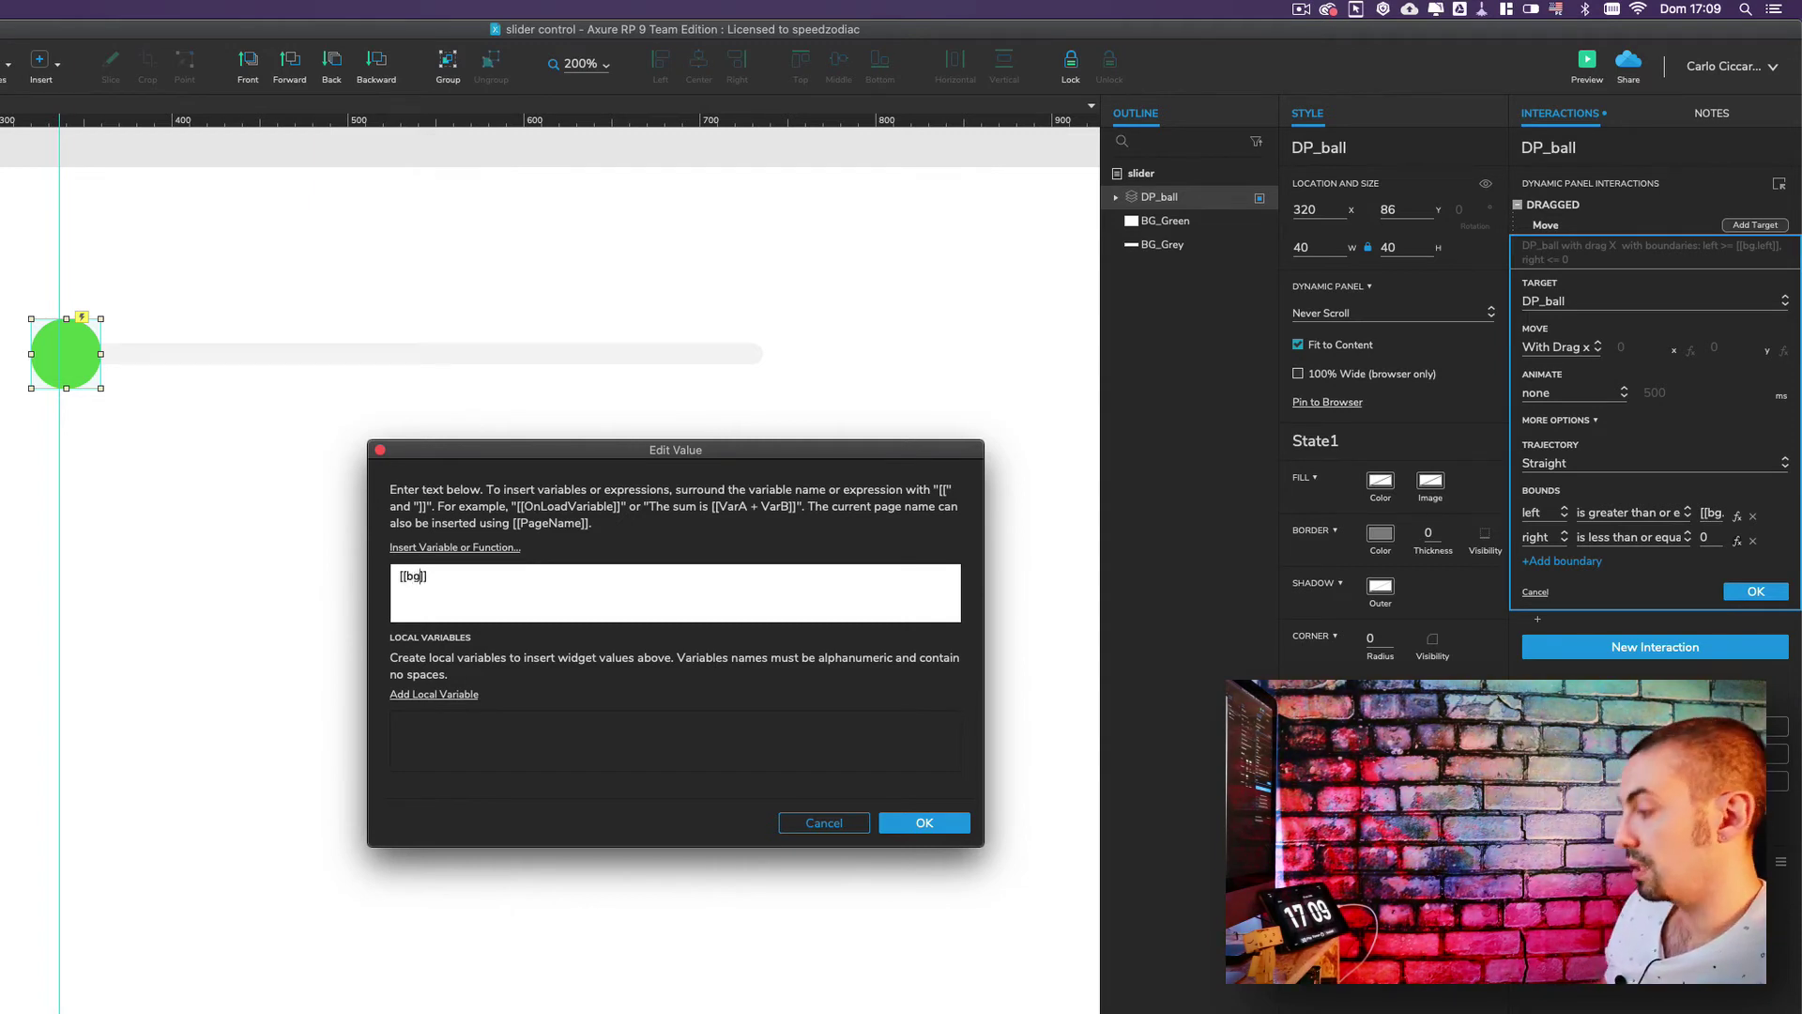
type(".rig")
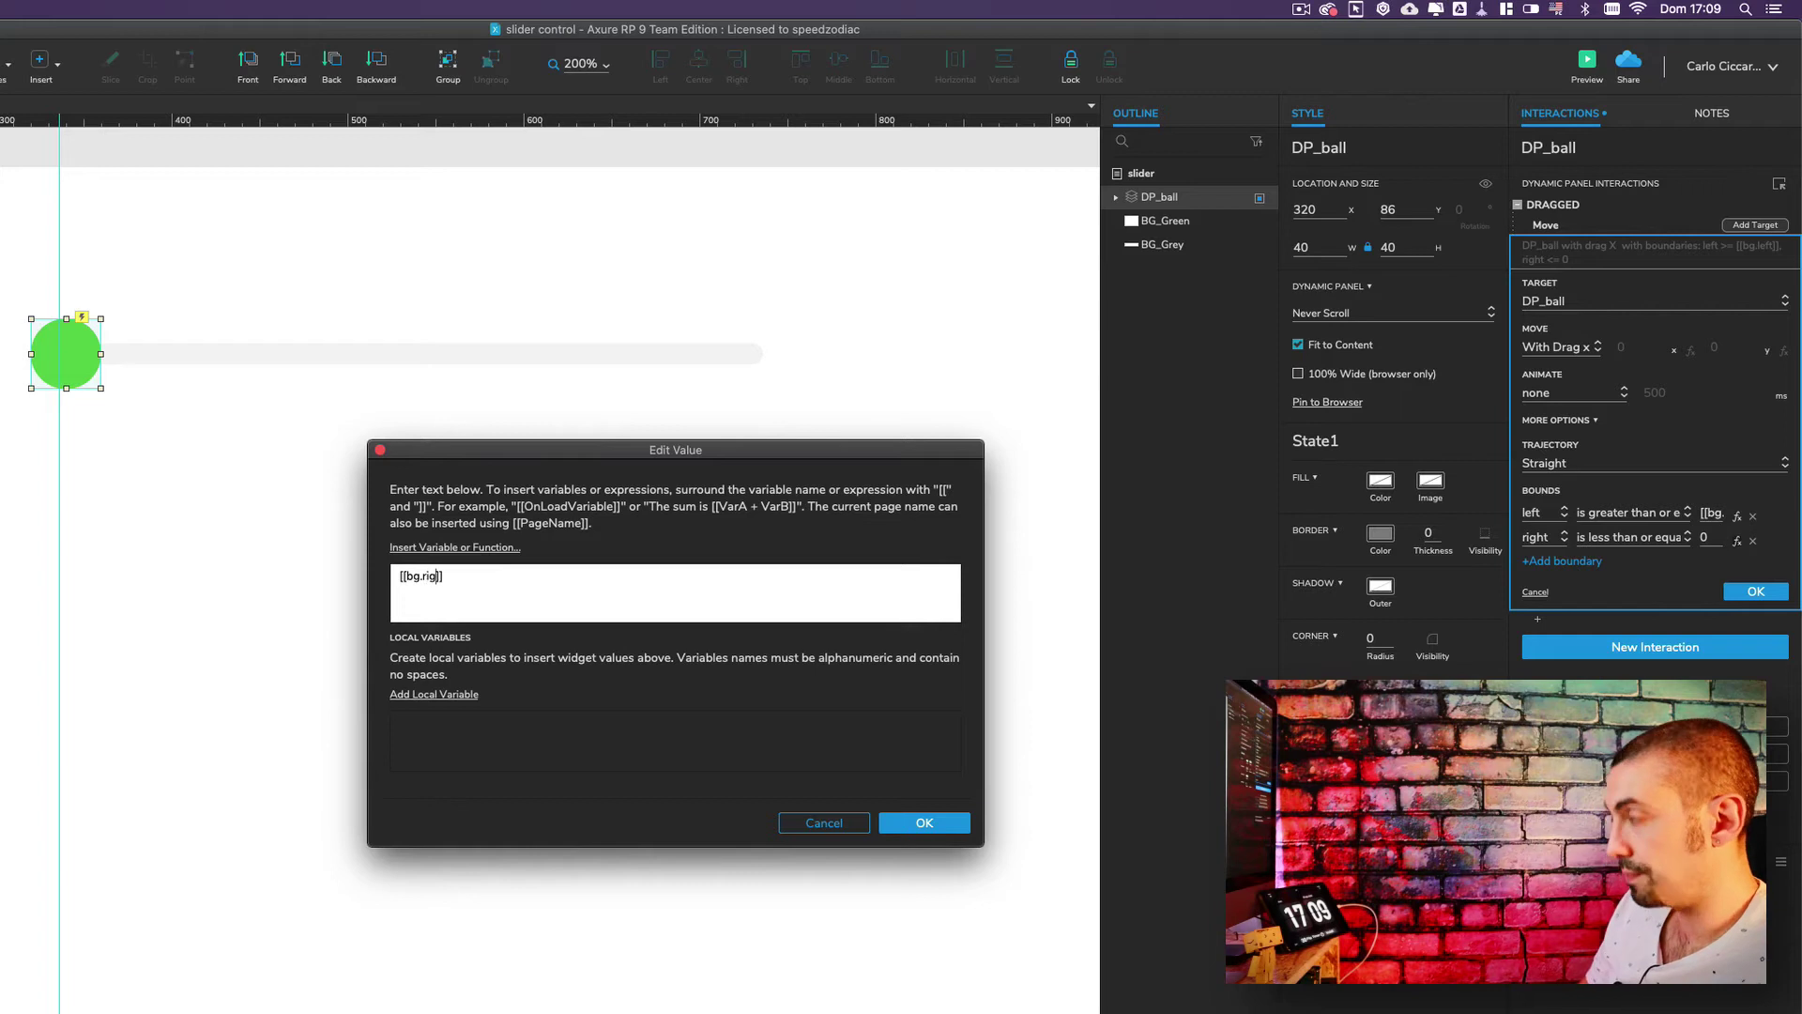
type("ht")
left_click(441, 694)
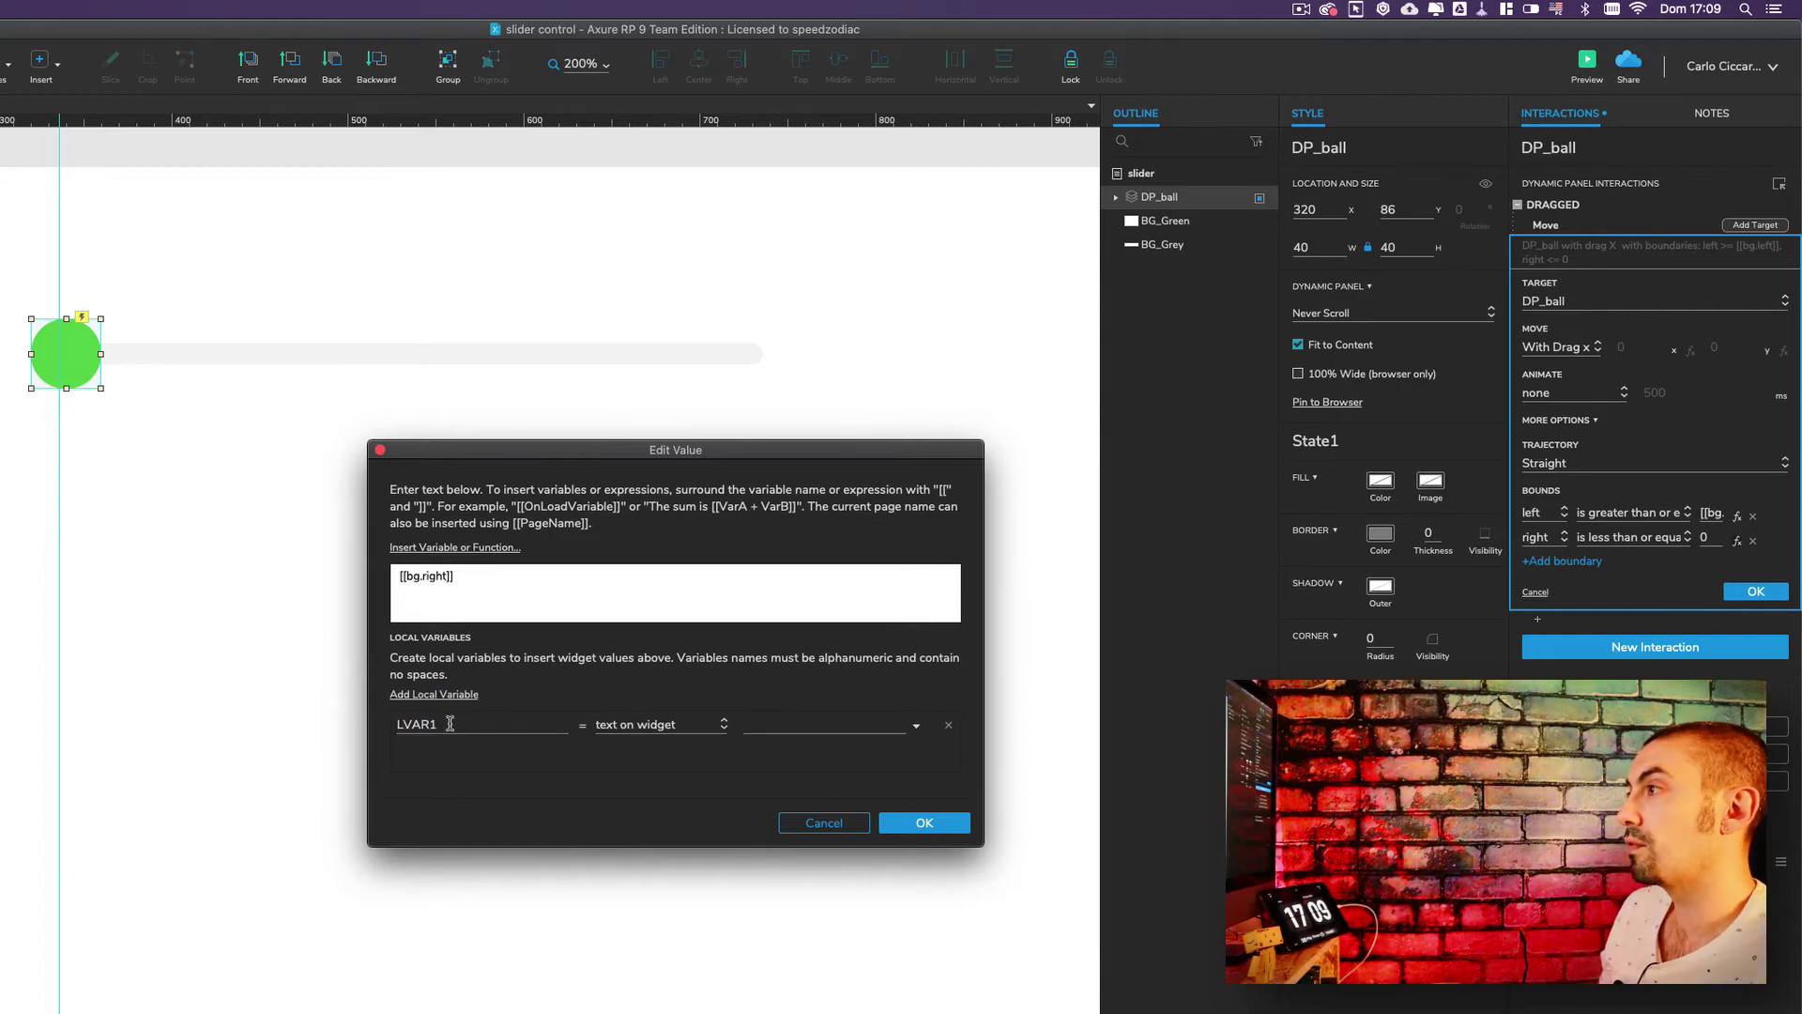
left_click_drag(448, 724, 336, 719)
type("bg")
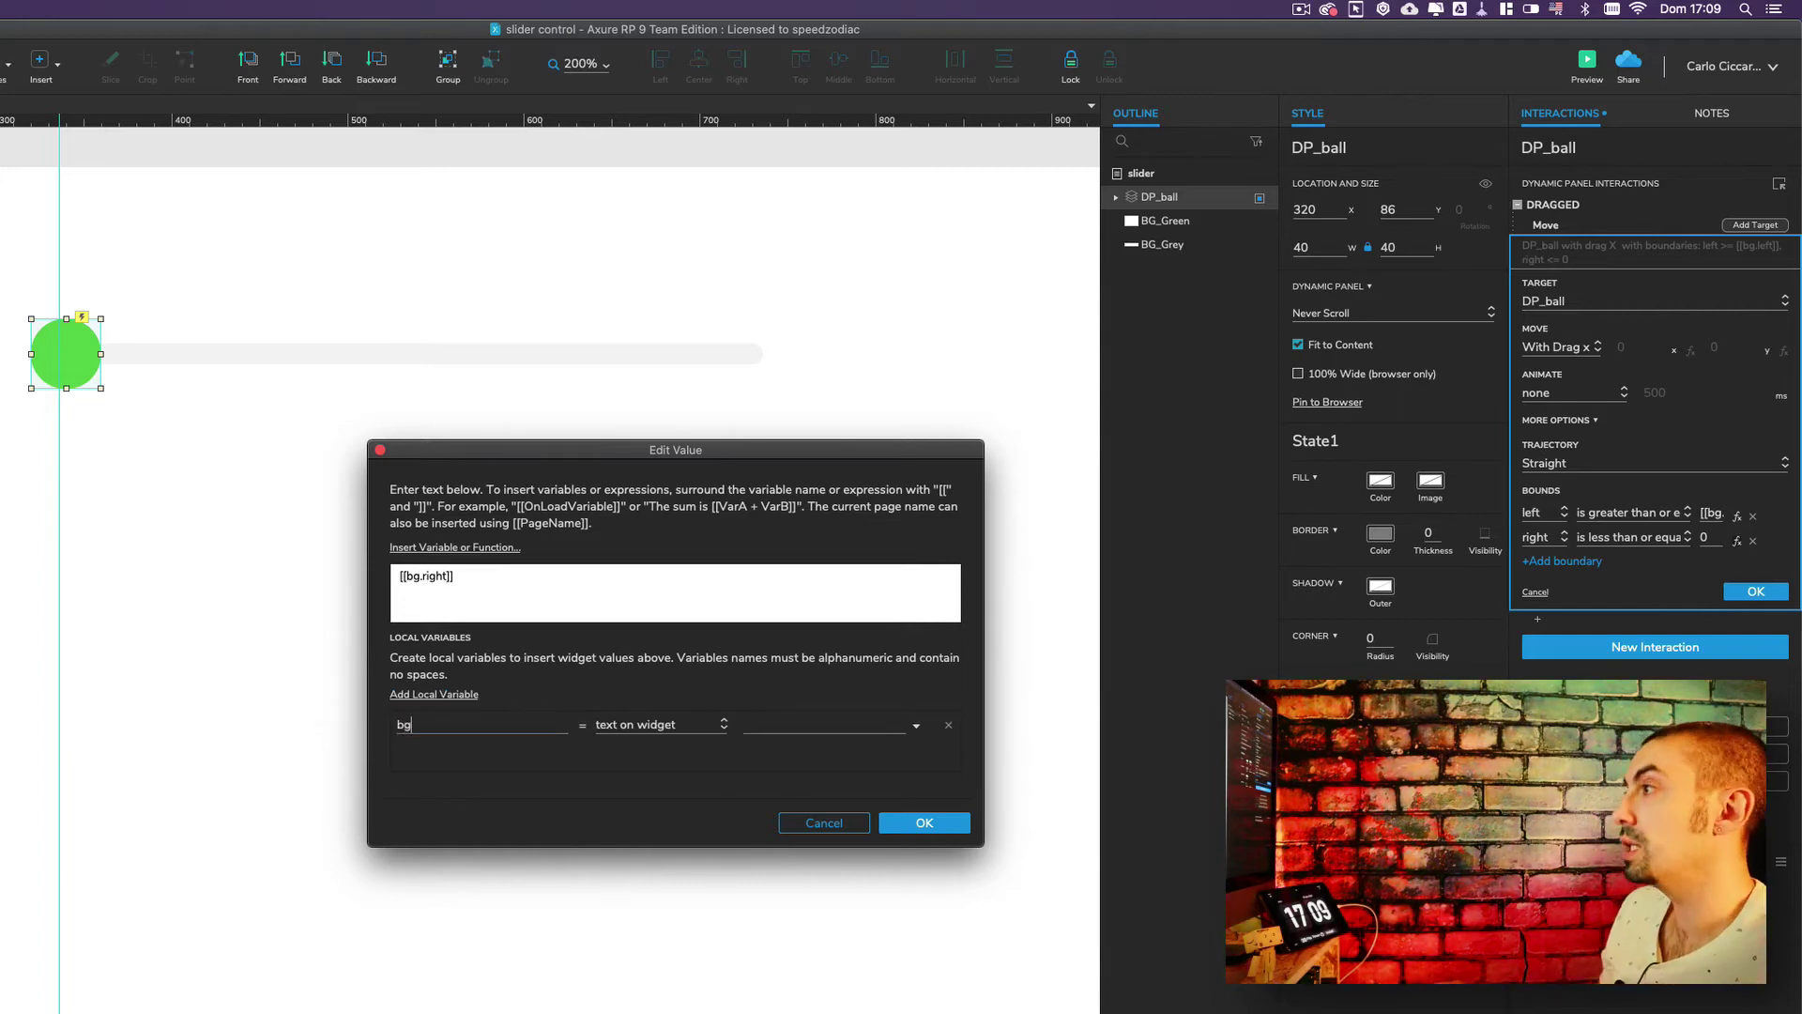
left_click(661, 724)
left_click(661, 899)
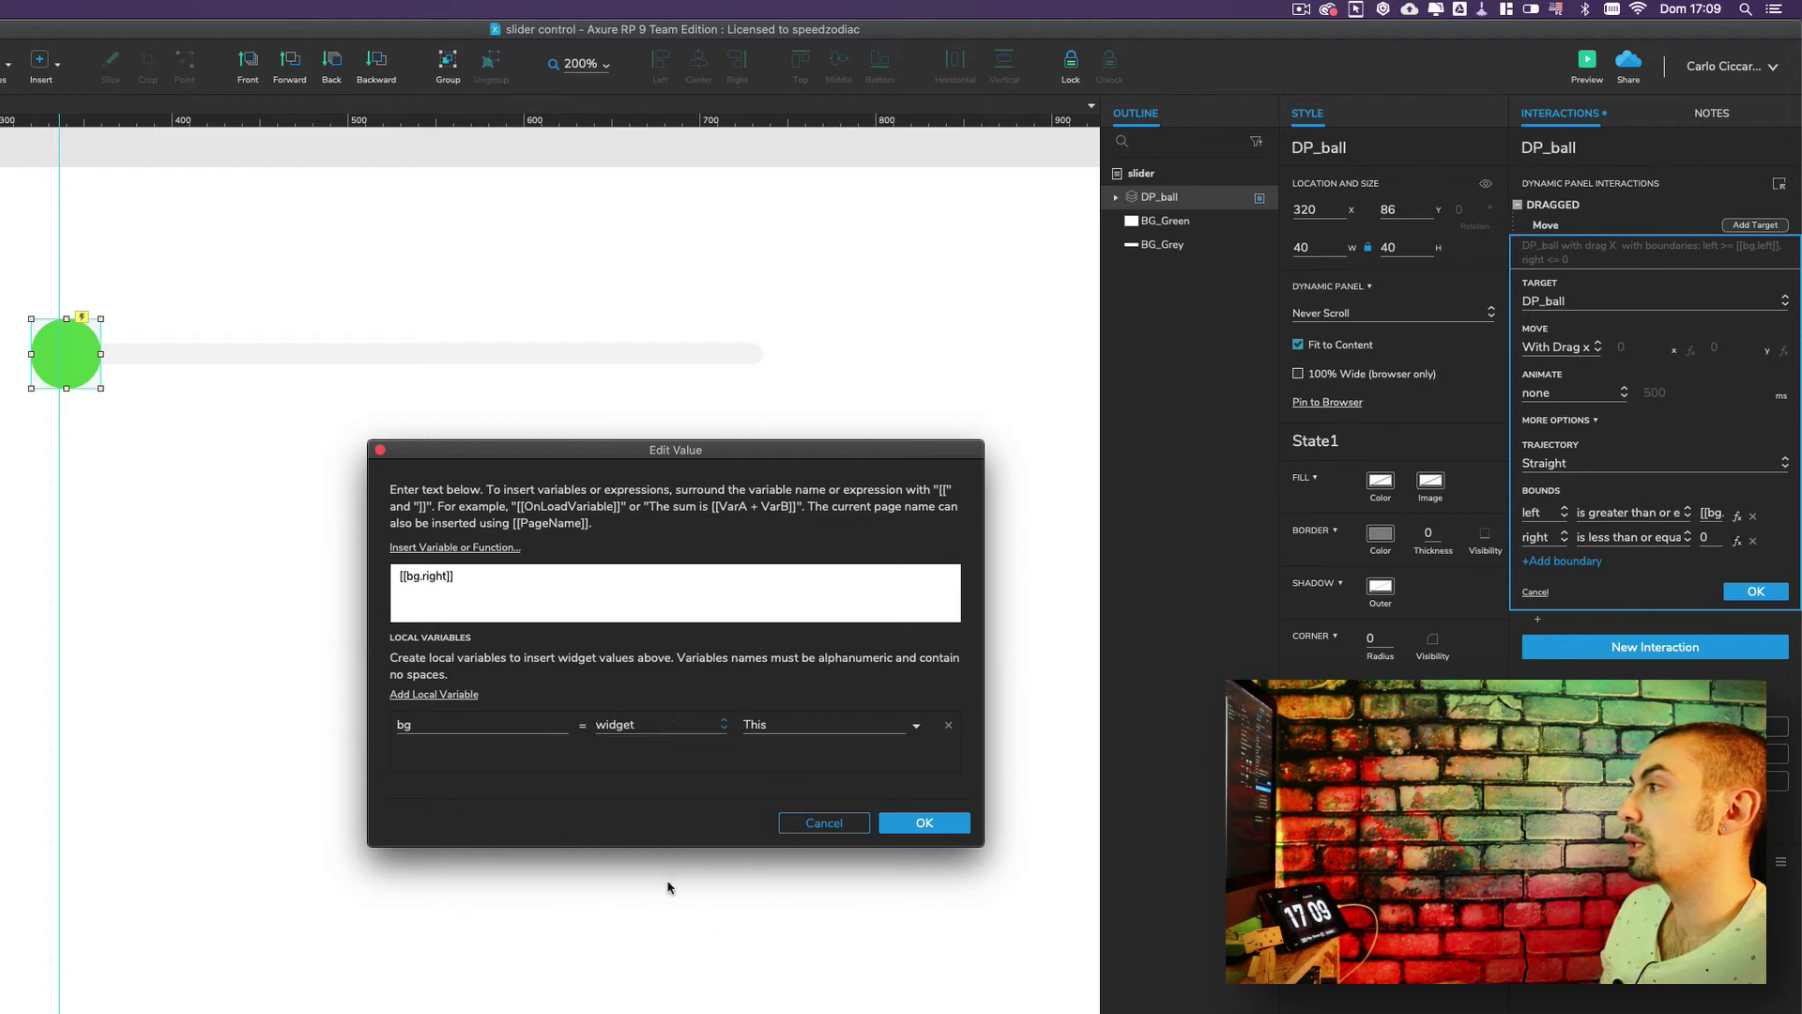
left_click(759, 724)
left_click(823, 924)
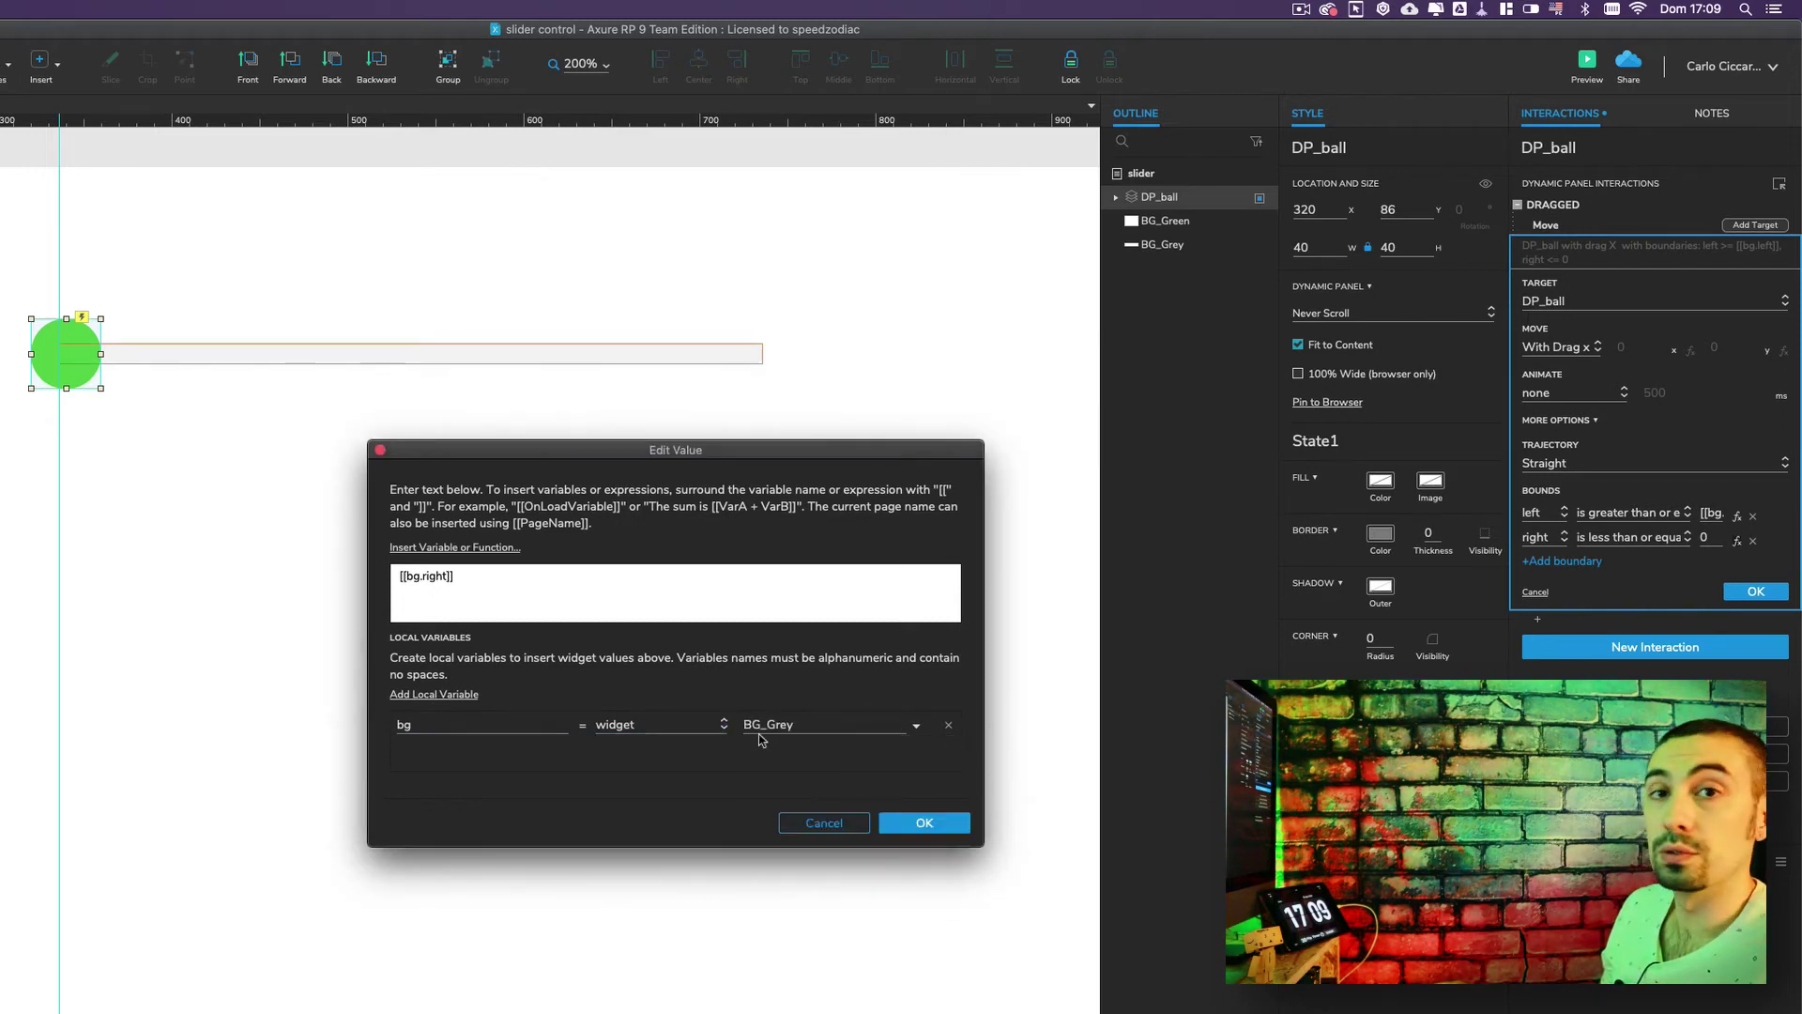
left_click(956, 829)
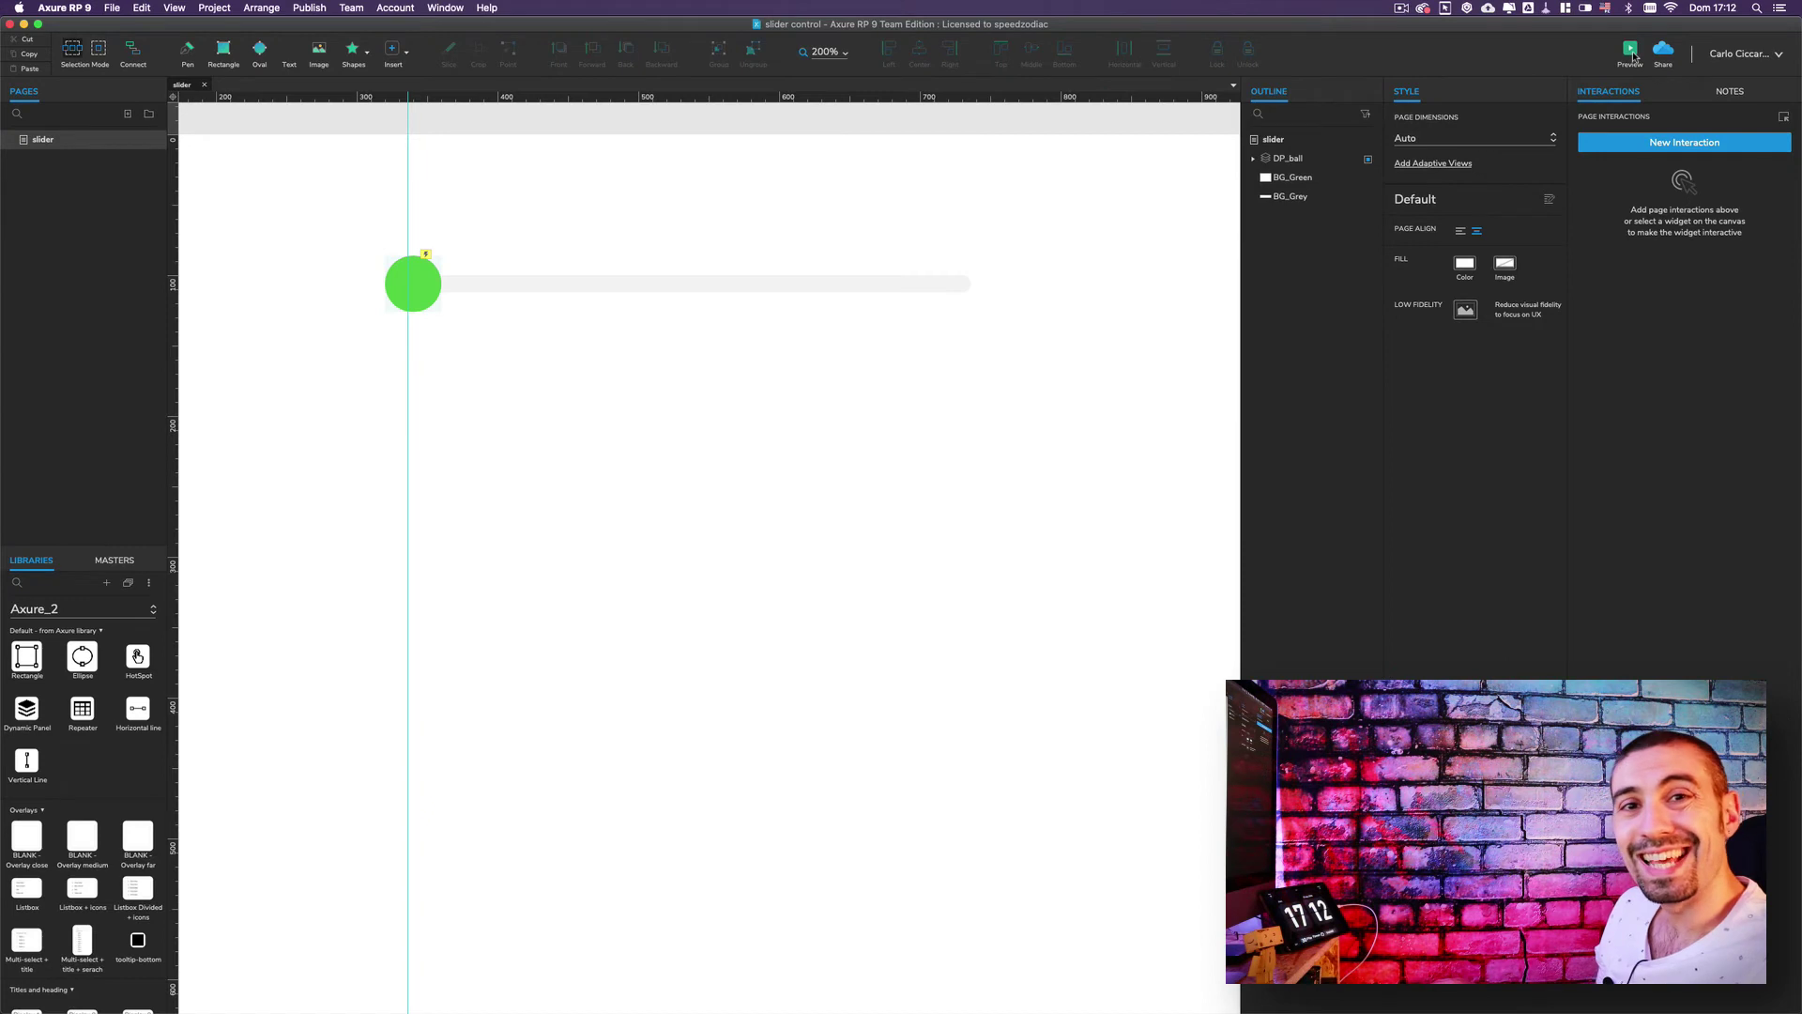
- Preview the slider prototype in Chrome and maximize the browser window
left_click(1630, 52)
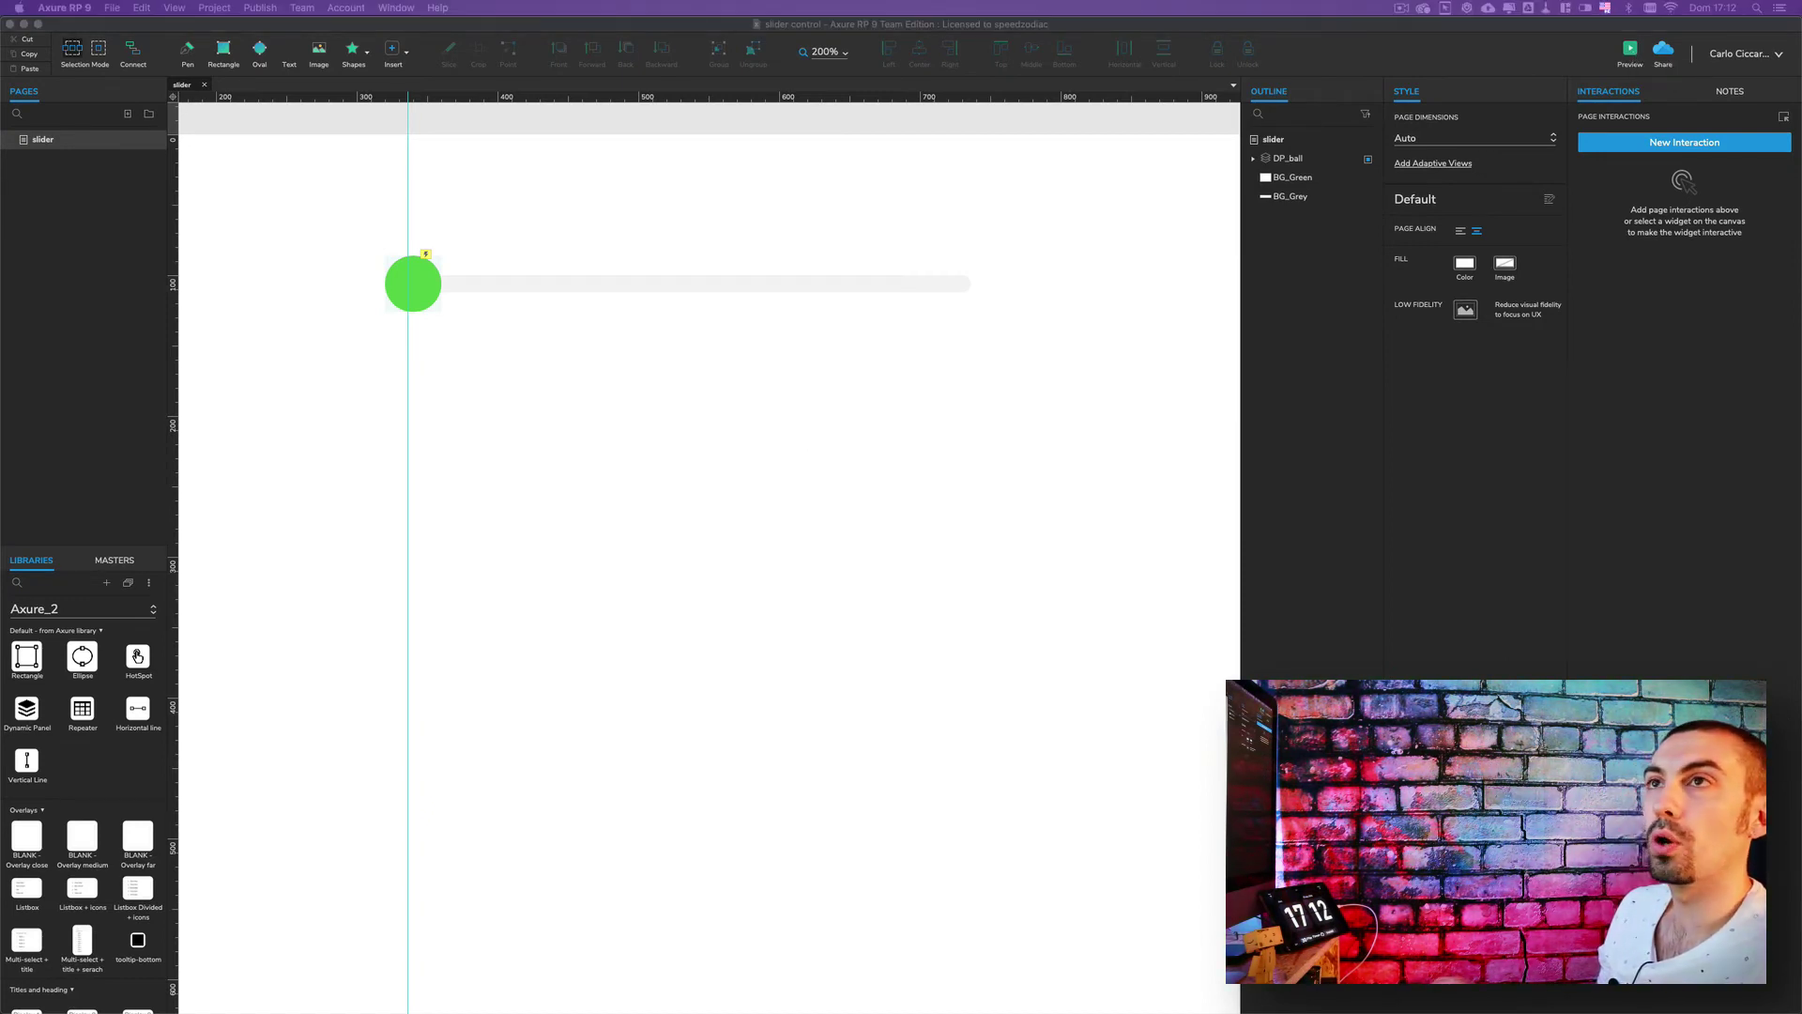
key("ctrl+alt+Return")
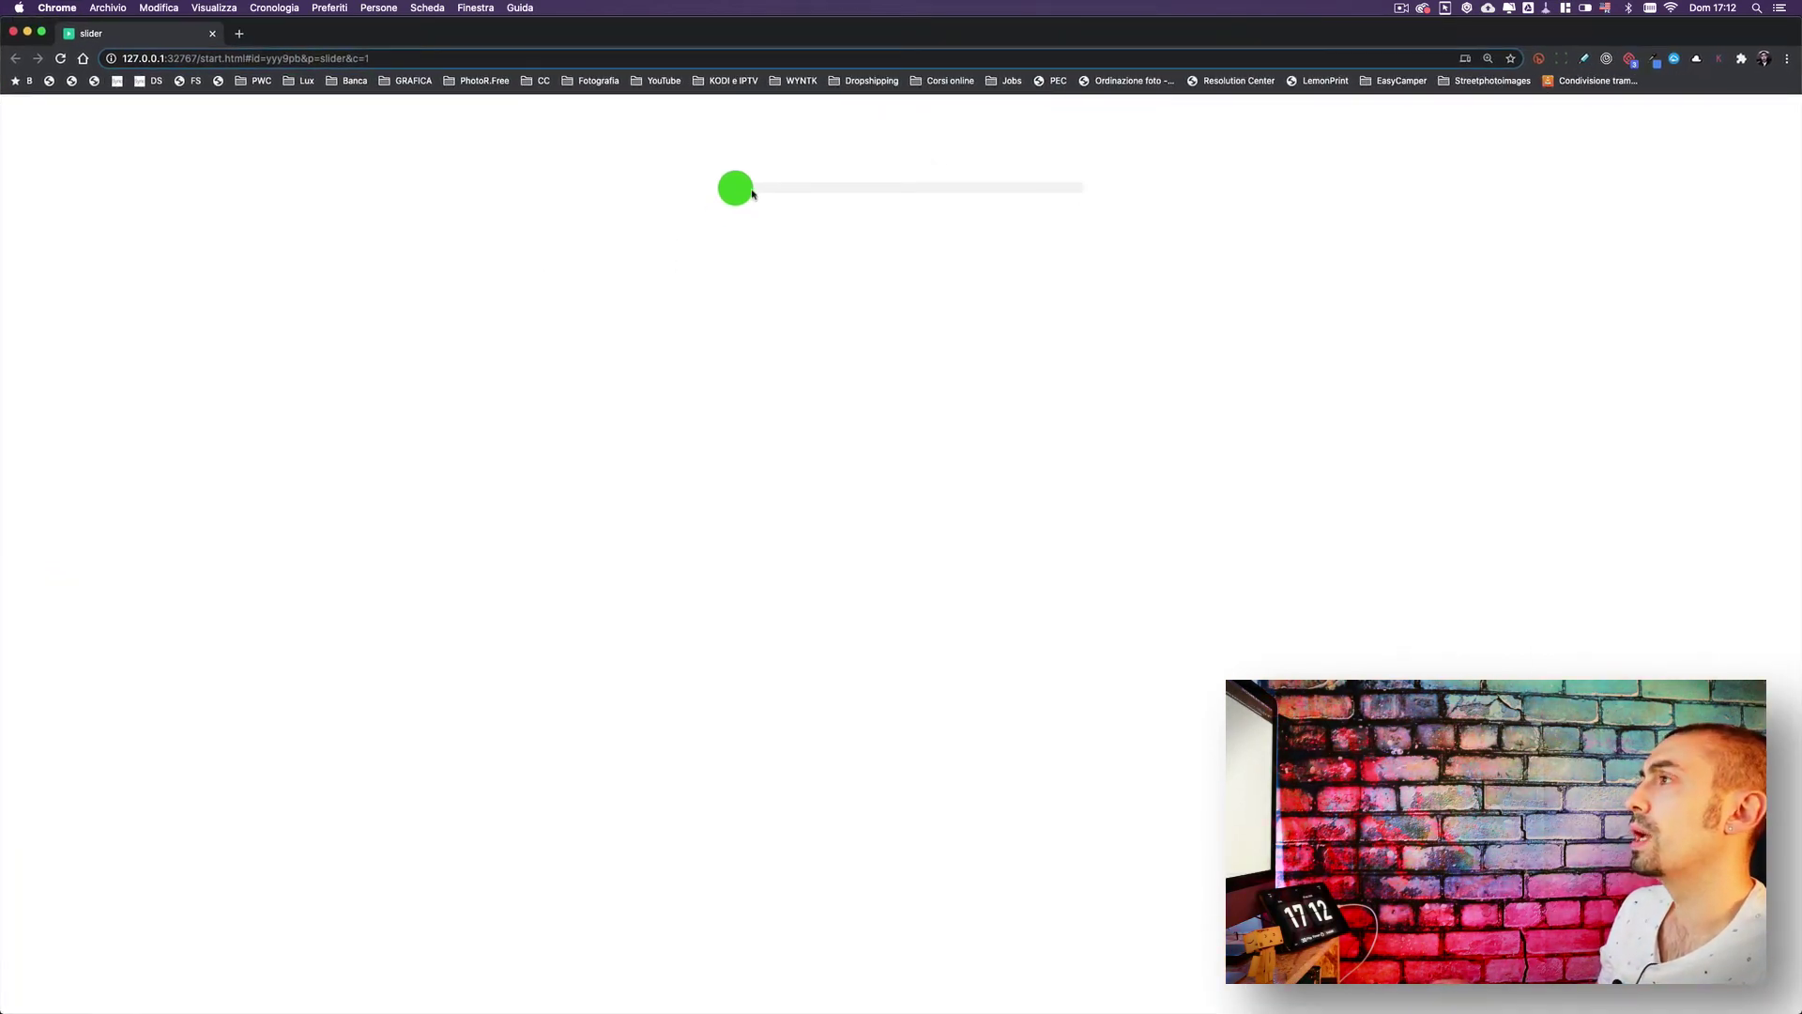
- Drag the green ball end to end in the preview, then return to Axure and select DP_ball
mouse_move(735, 195)
left_mouse_down()
mouse_move(1086, 193)
mouse_move(692, 201)
mouse_move(944, 182)
mouse_move(913, 173)
mouse_move(1070, 186)
mouse_move(733, 193)
left_mouse_up()
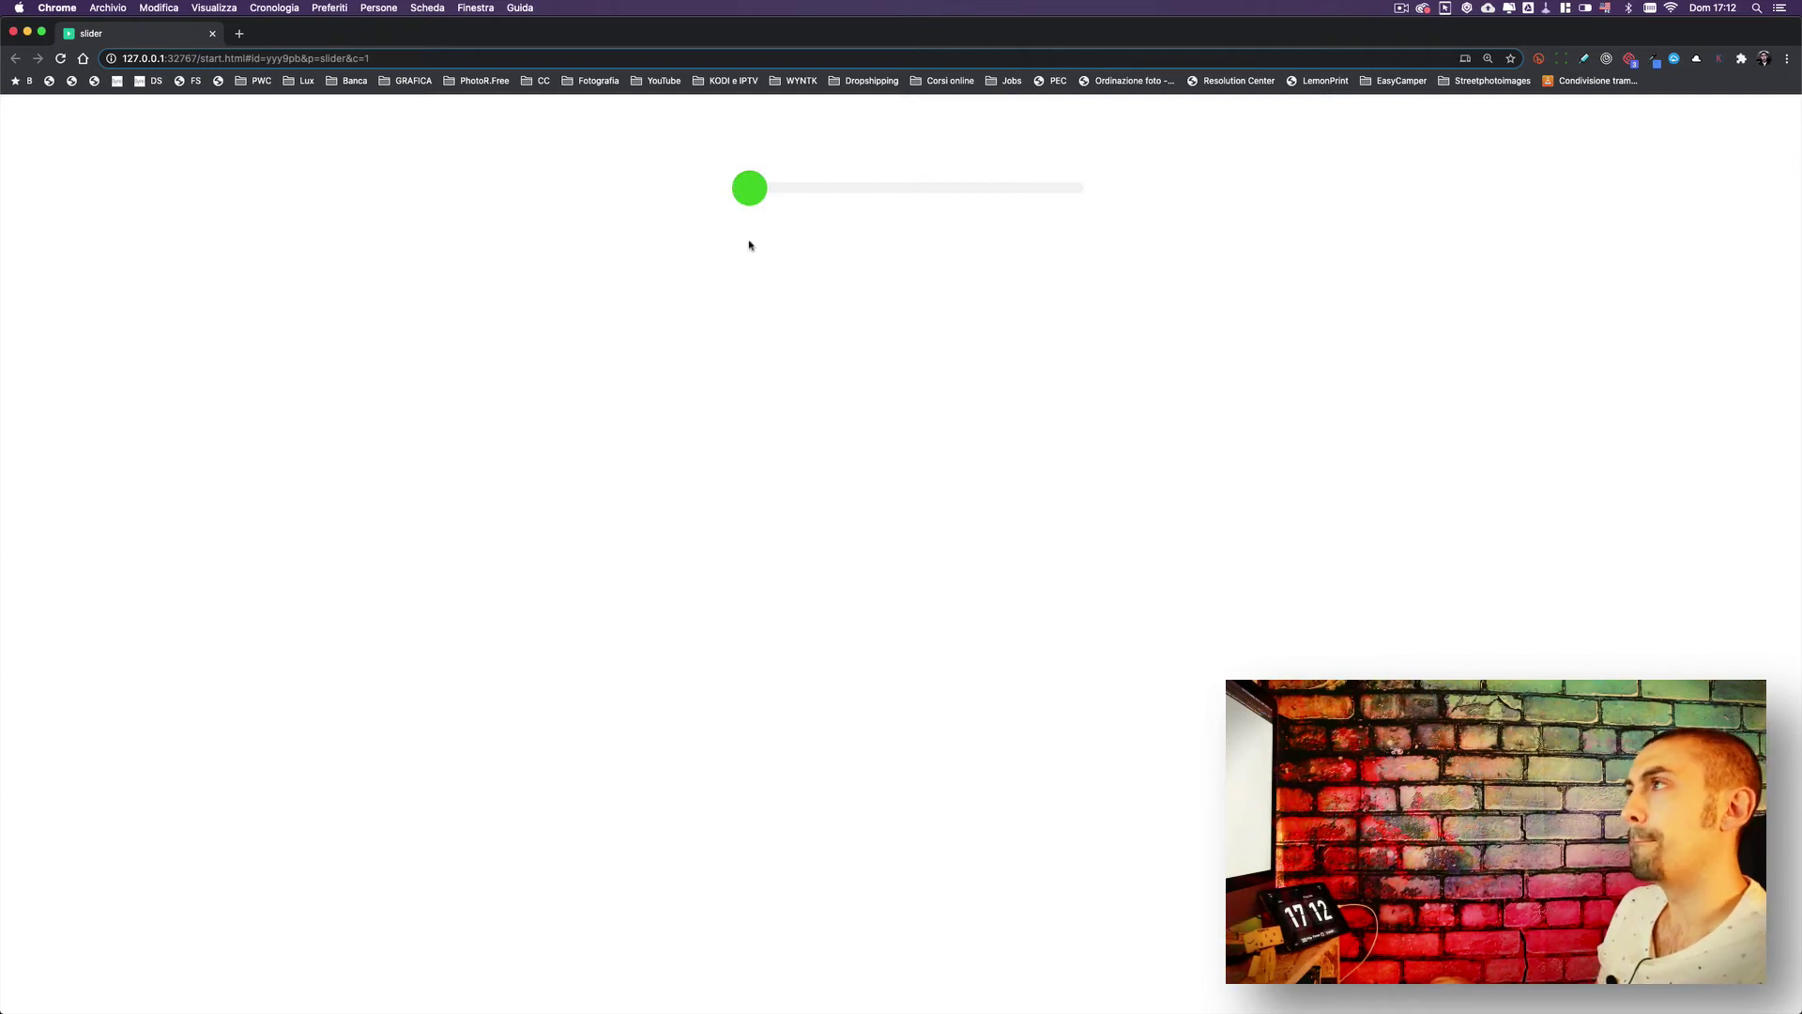
left_click_drag(752, 192, 1196, 220)
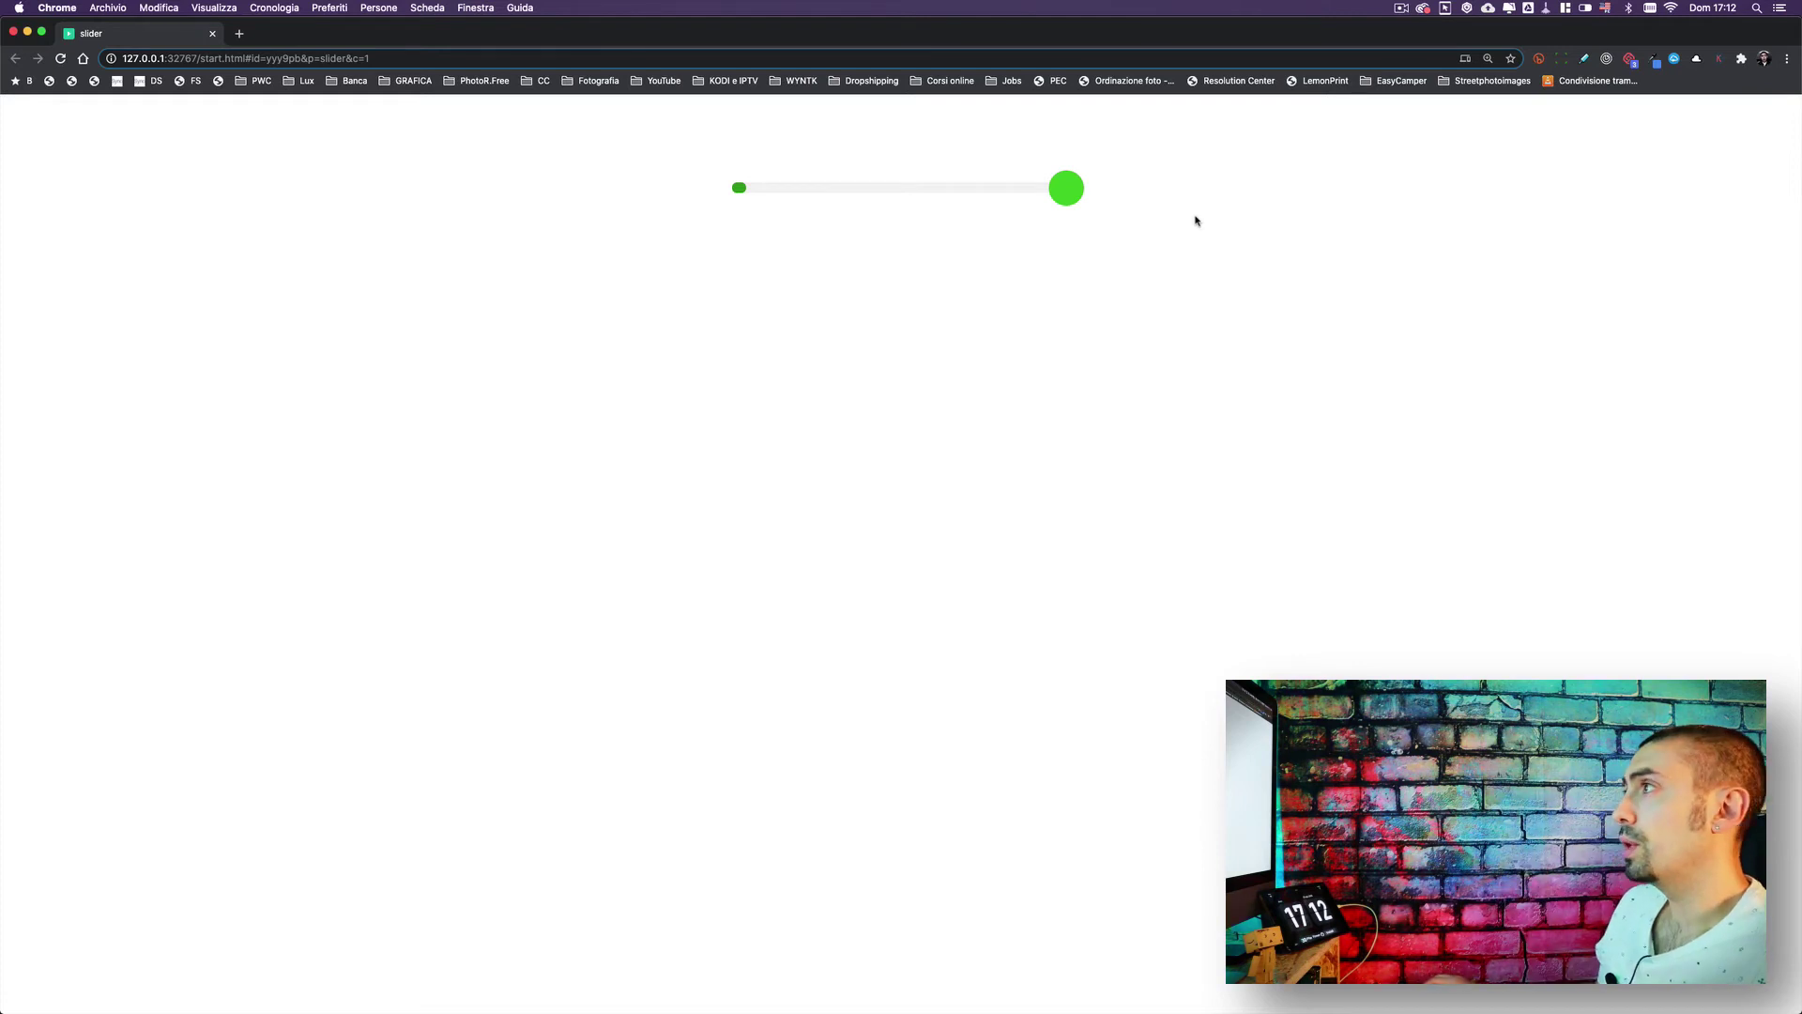
key("super+Tab")
left_click(417, 279)
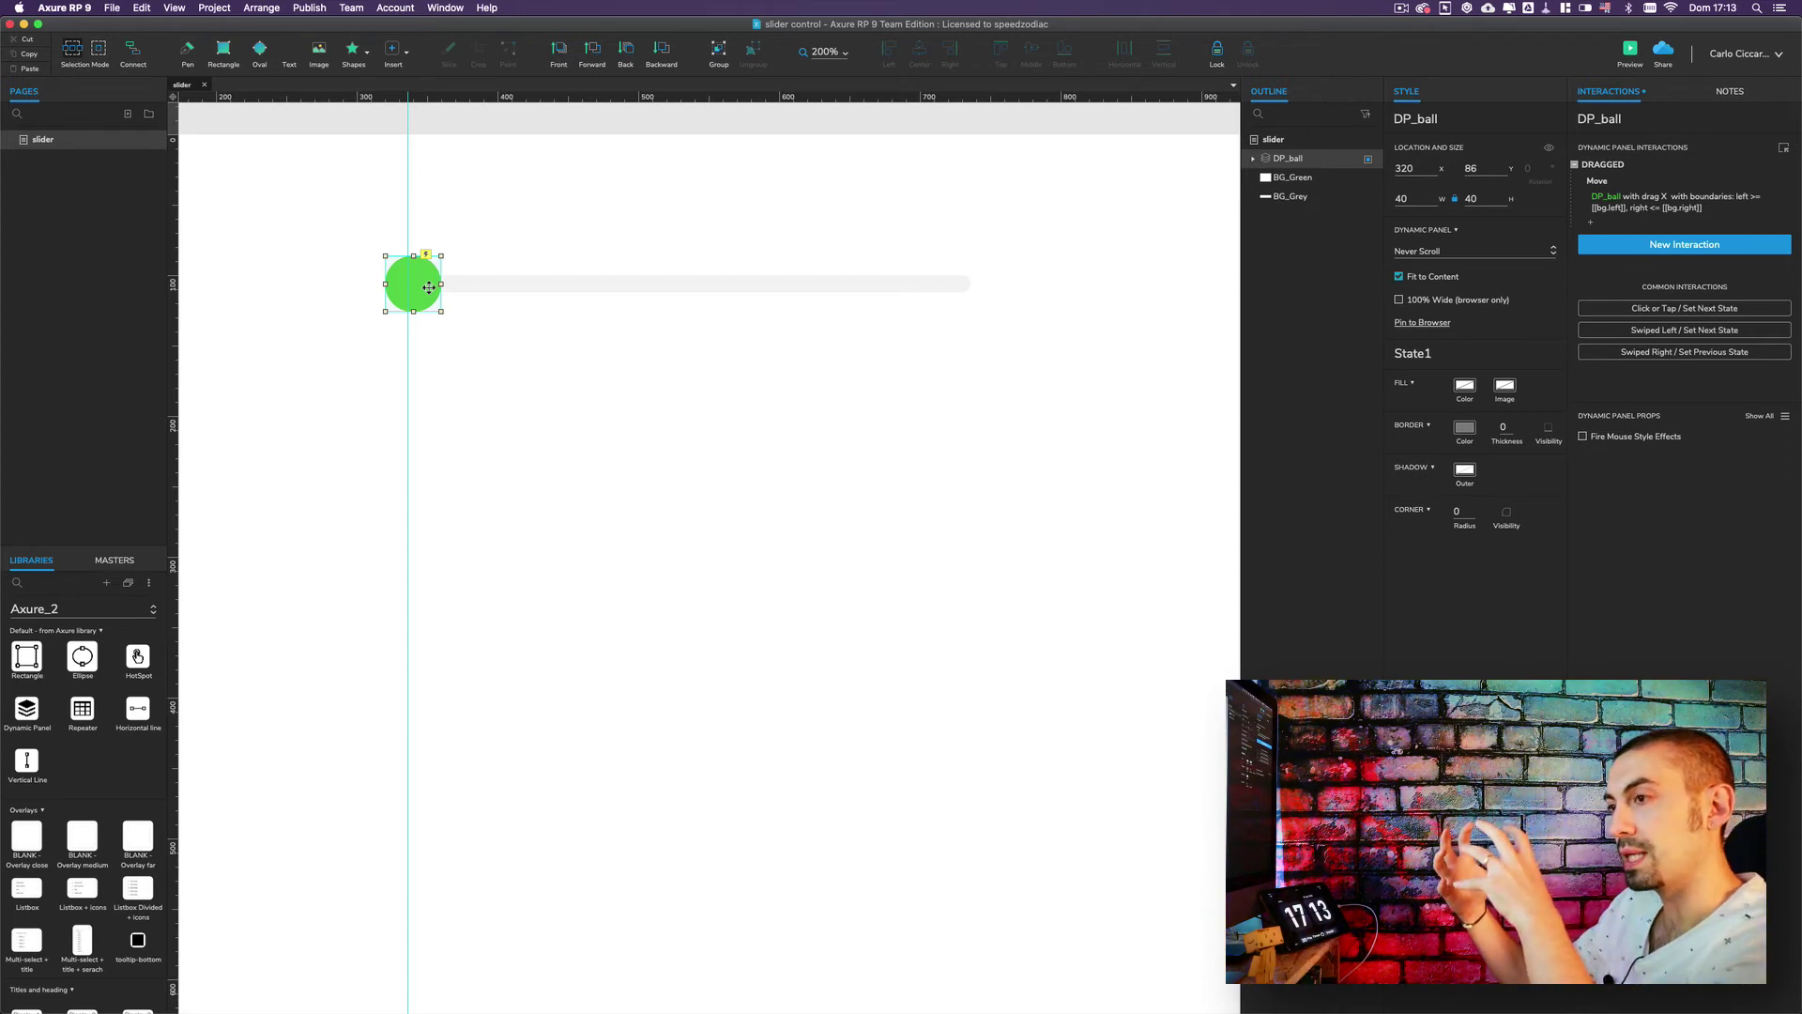
- Widen DP_ball's left drag bound to [[bg.left -20]] in the Move action
left_click(1620, 206)
left_click(1606, 337)
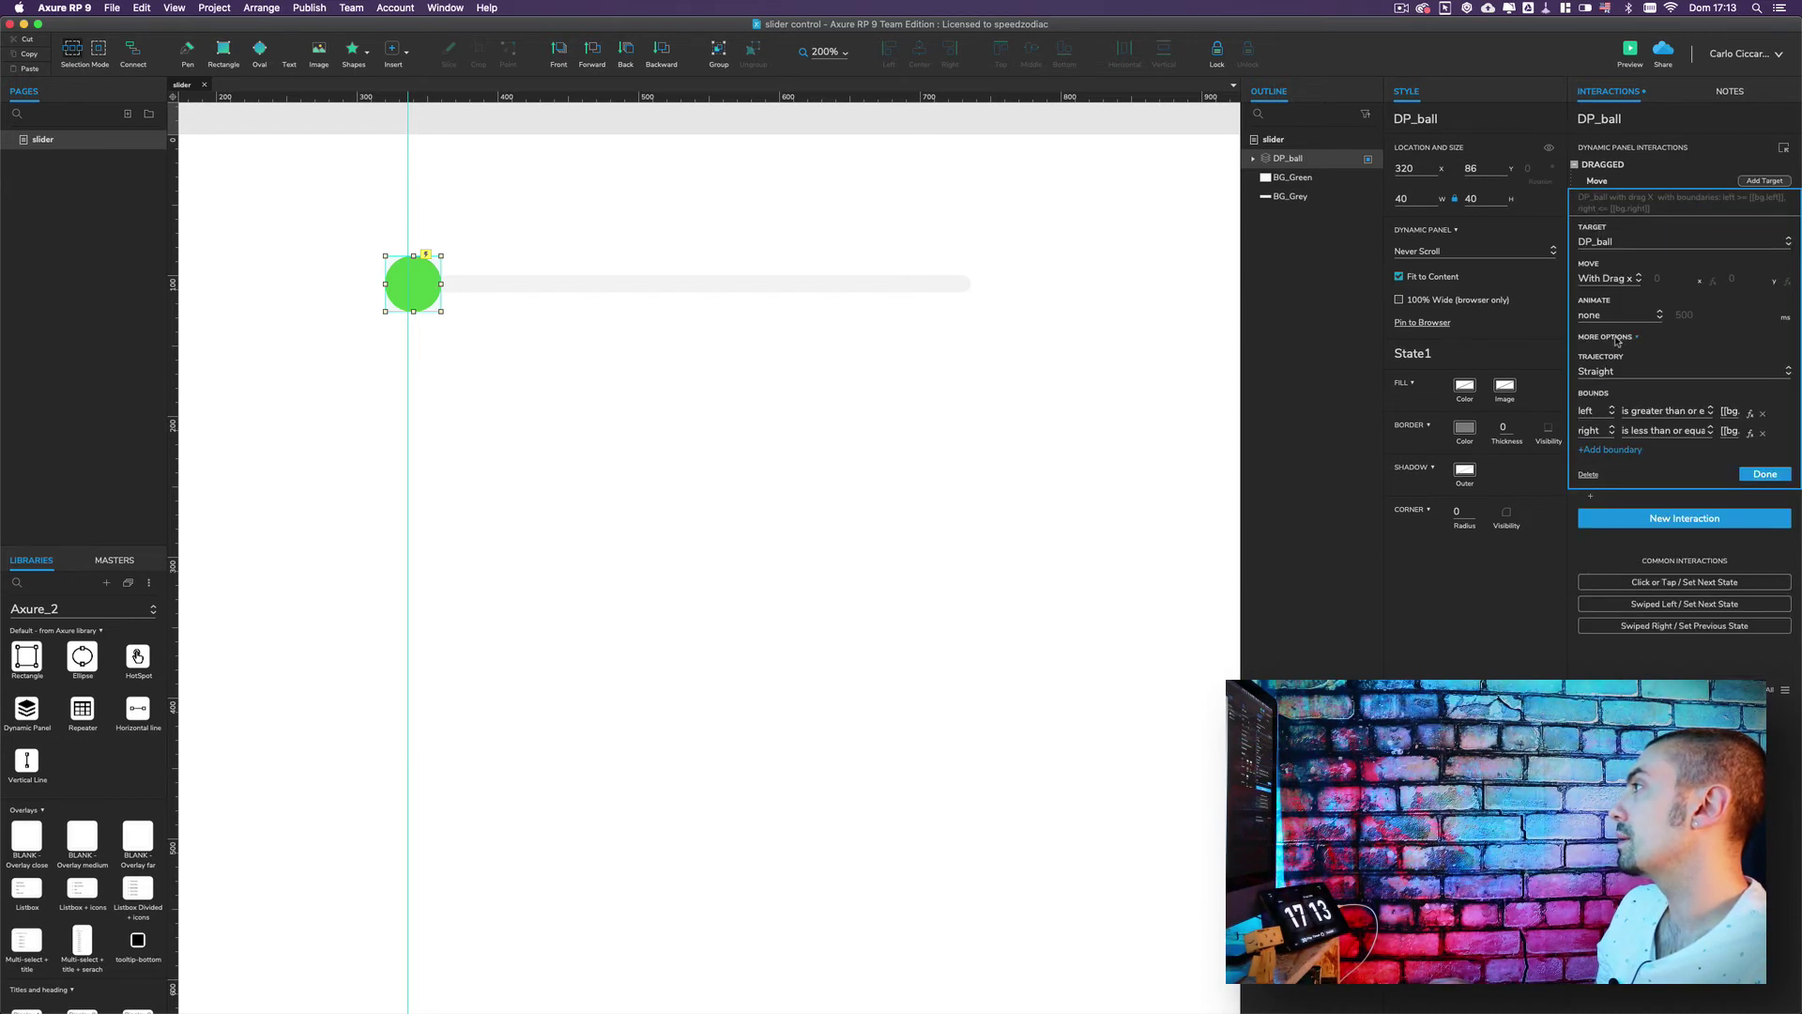
left_click(1751, 414)
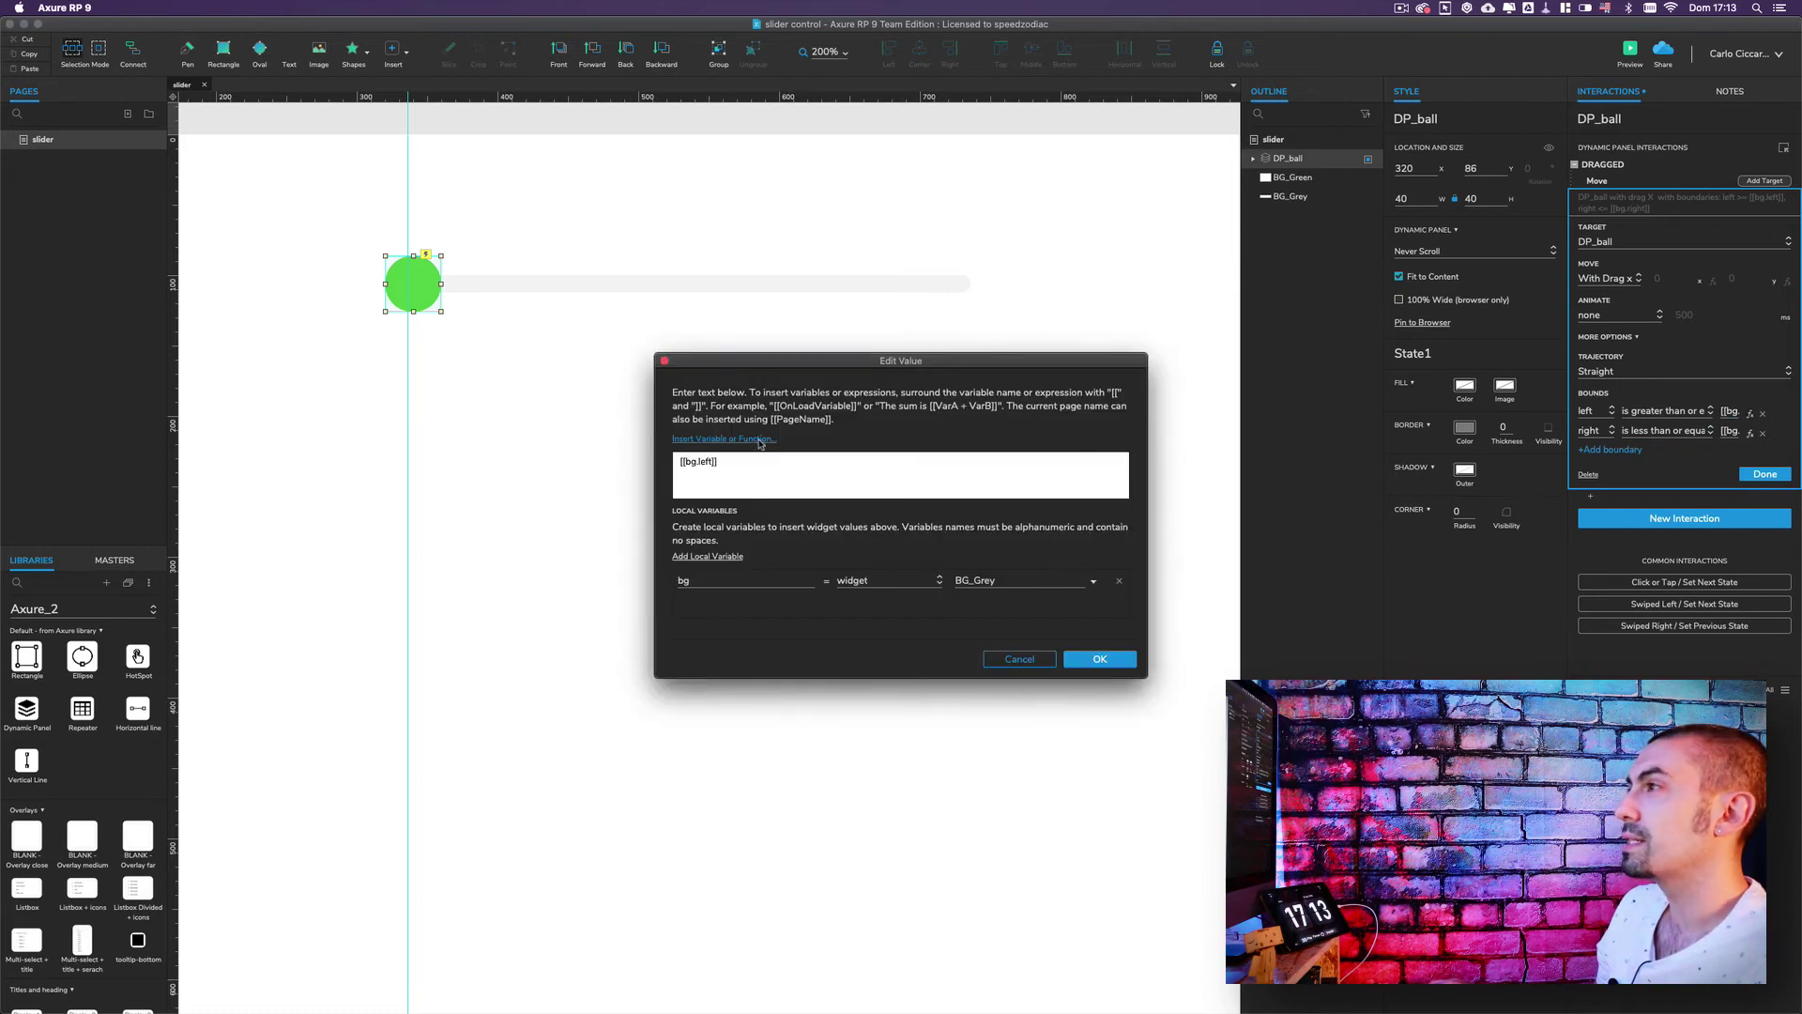
left_click(712, 463)
type("-")
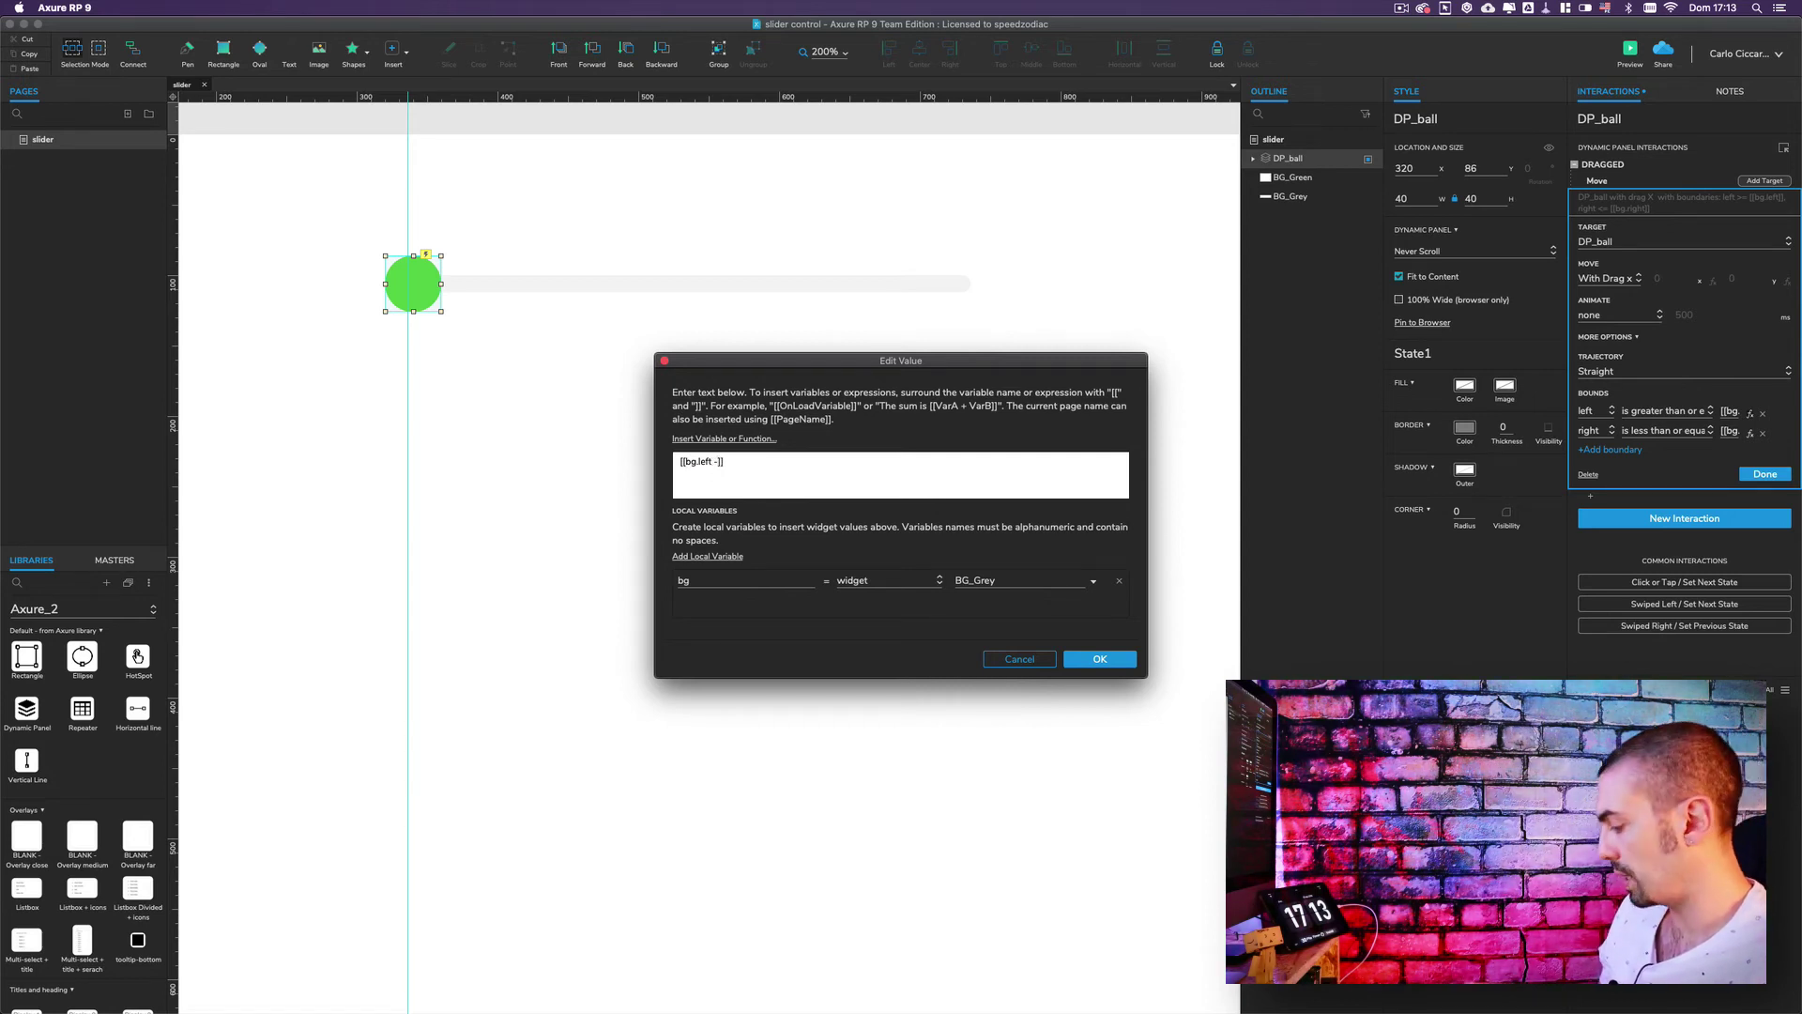
type("20")
left_click(1099, 659)
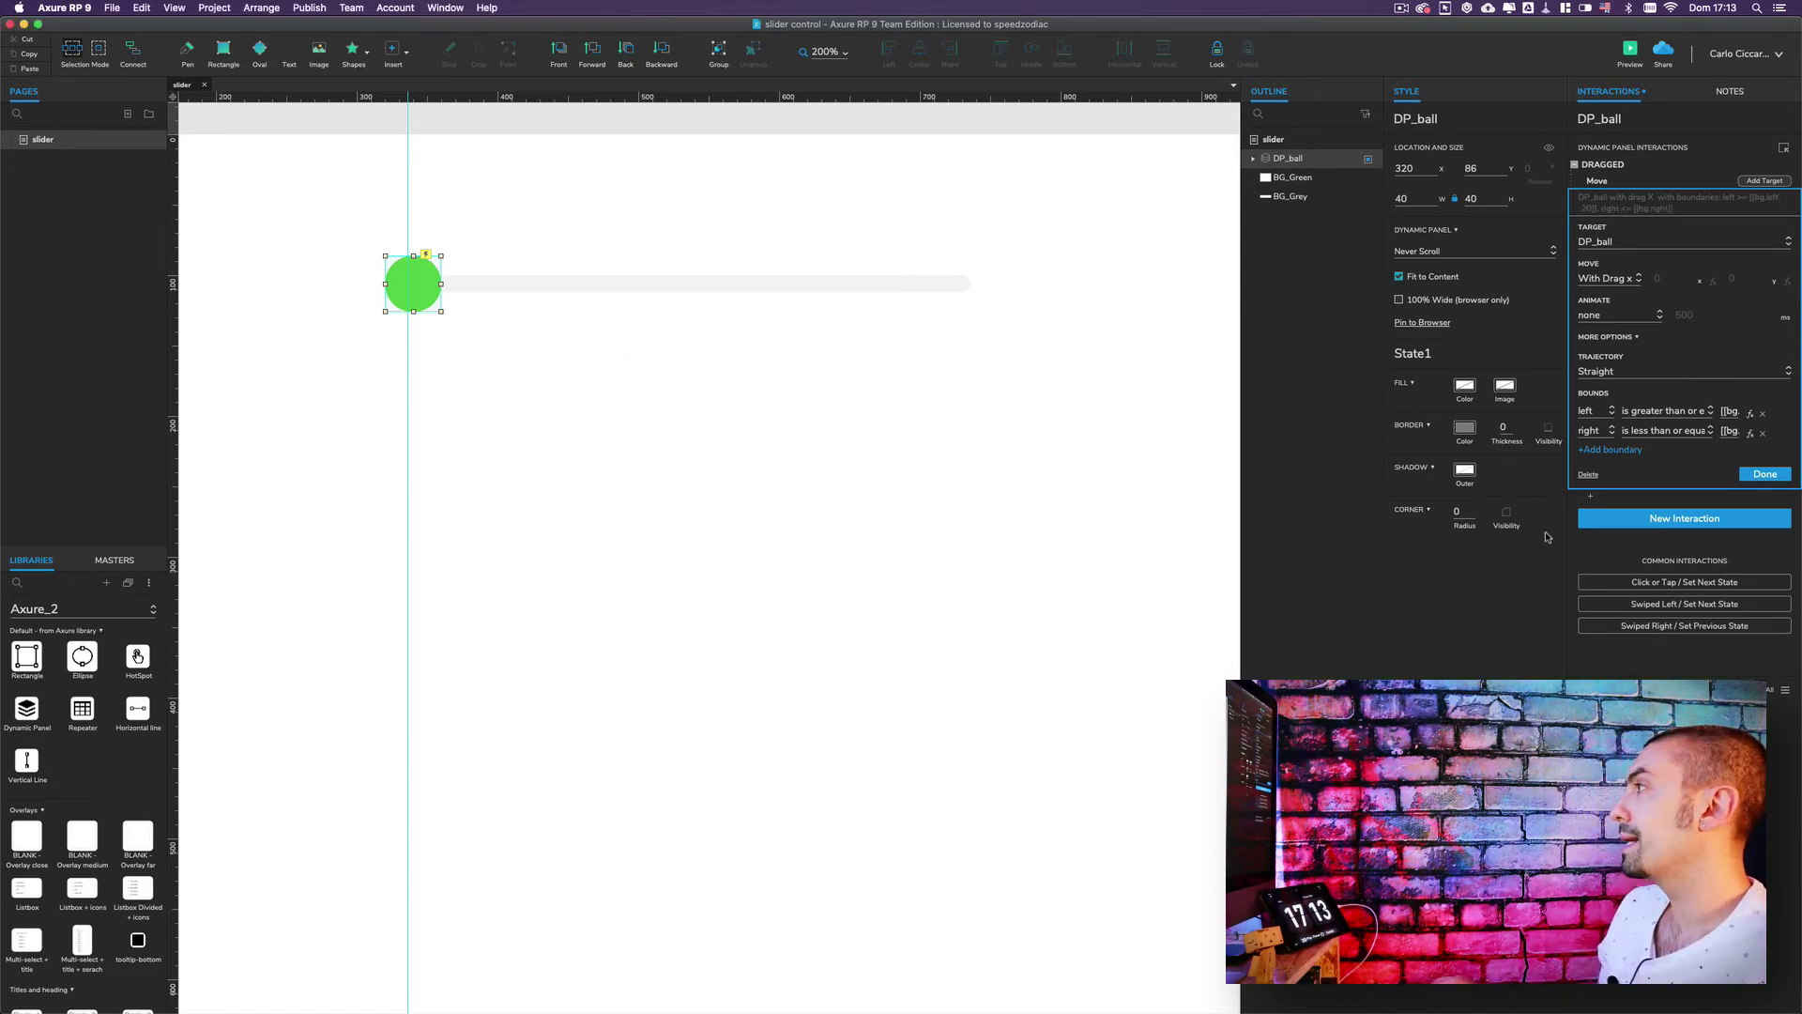
- Widen the right drag bound to [[bg.right +20]] and preview the updated prototype
left_click(1751, 433)
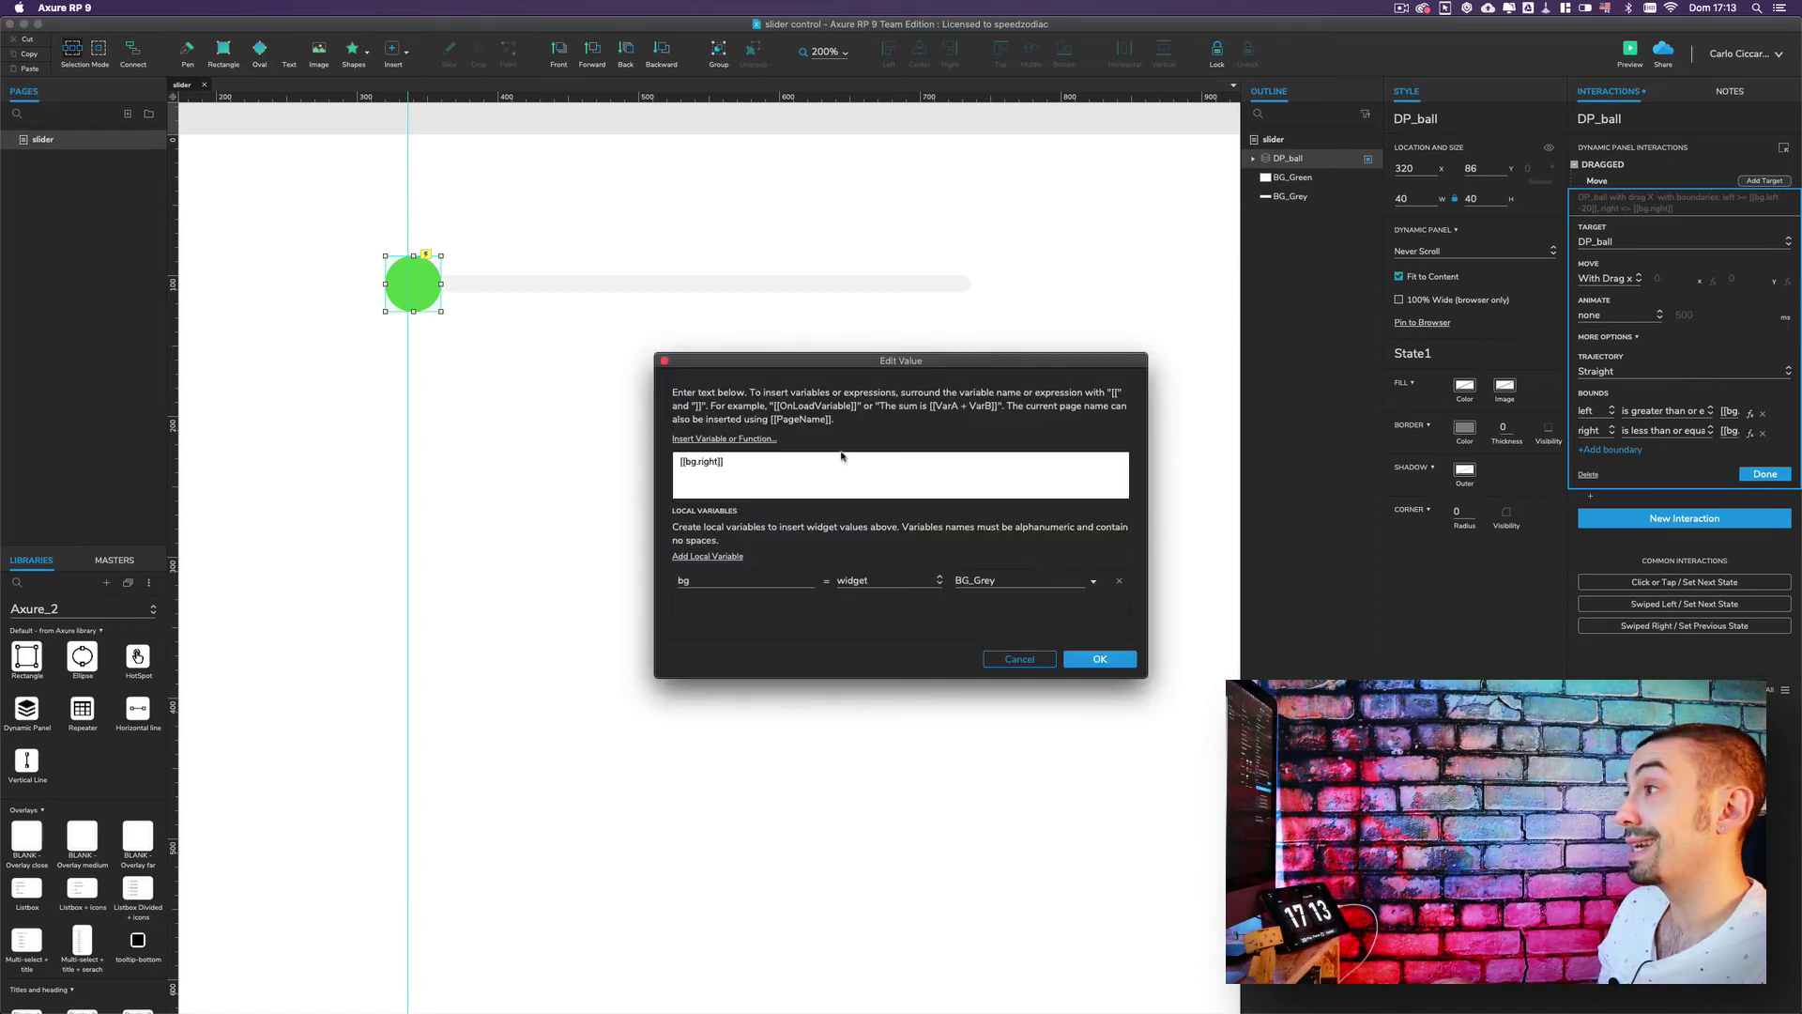
type("+20")
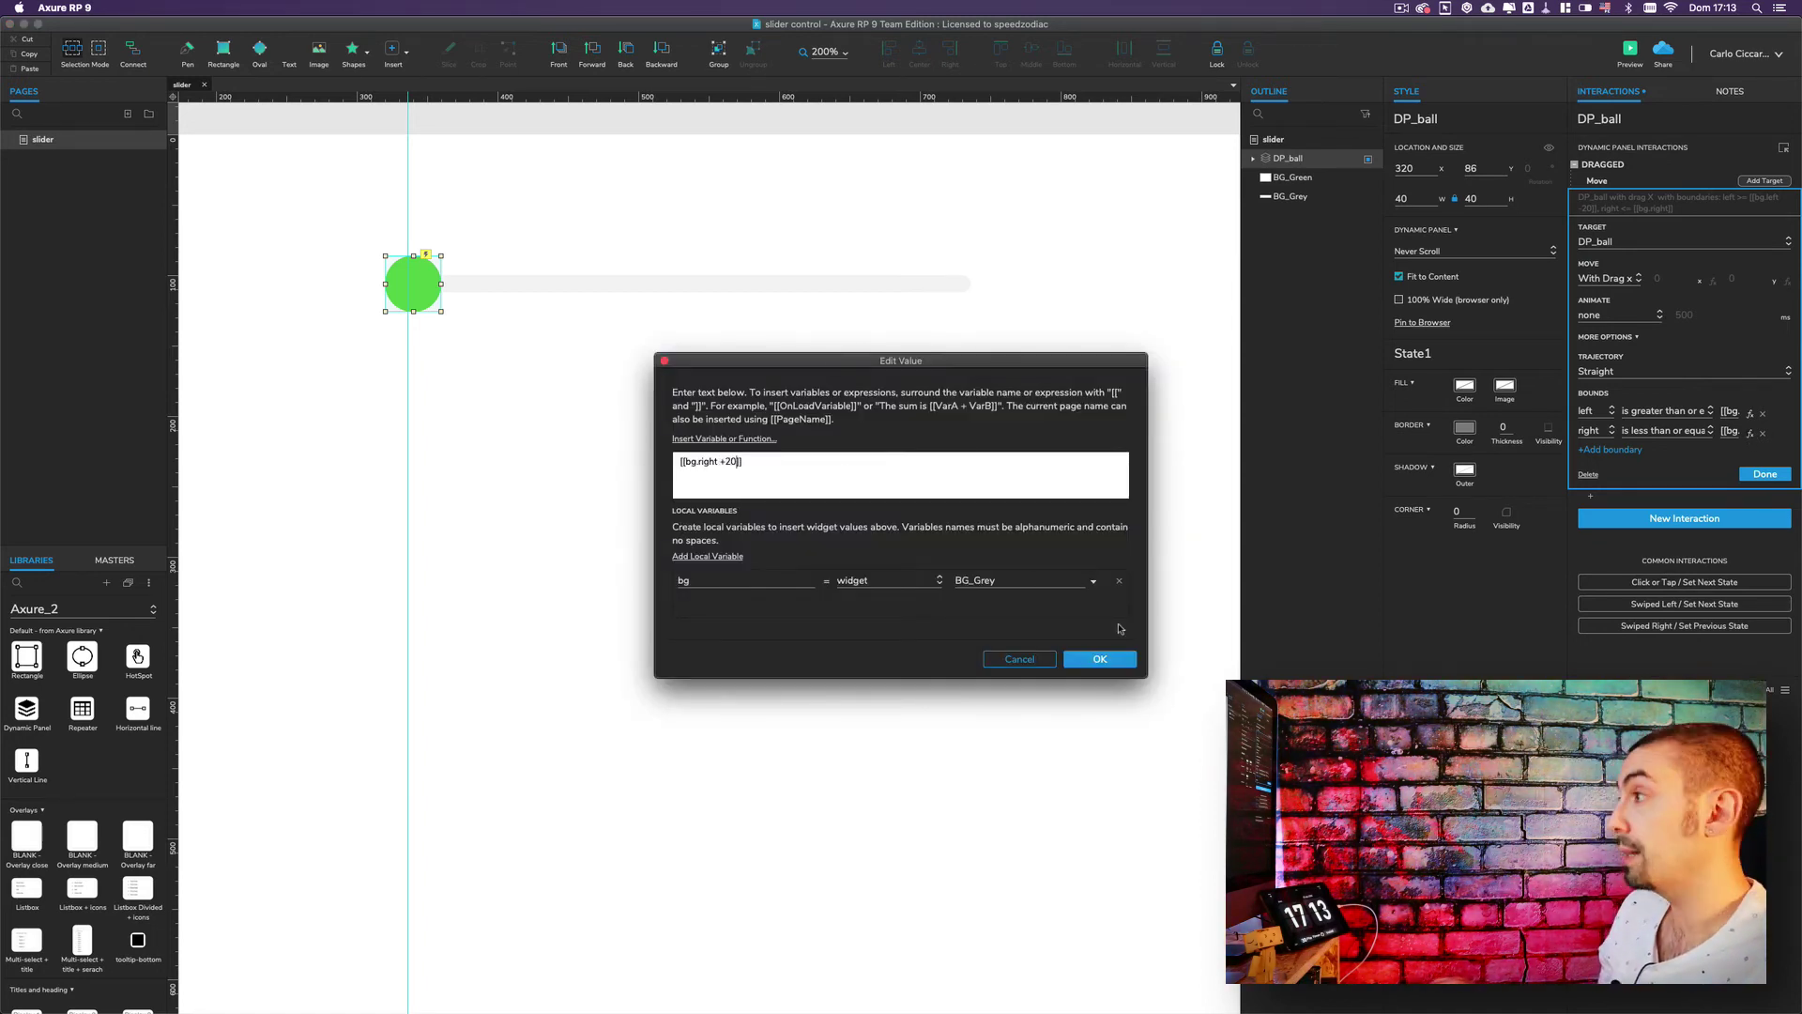
left_click(1108, 660)
left_click(1755, 474)
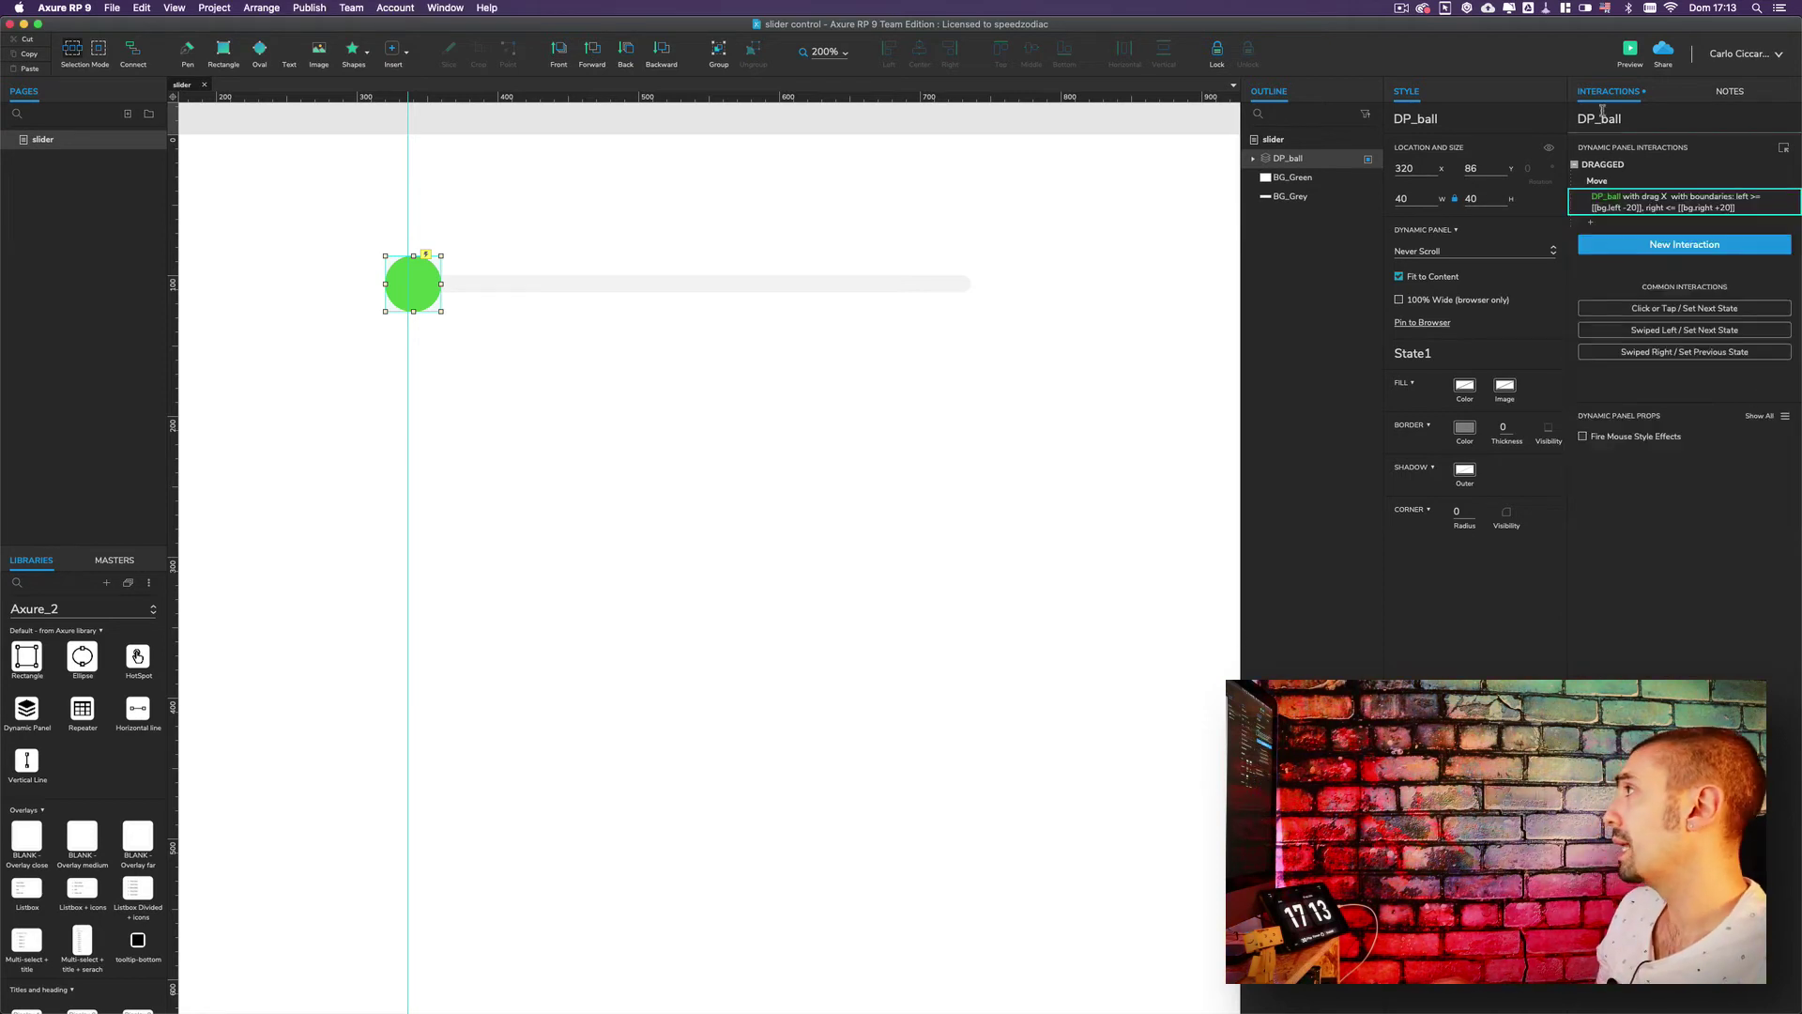
left_click(1630, 49)
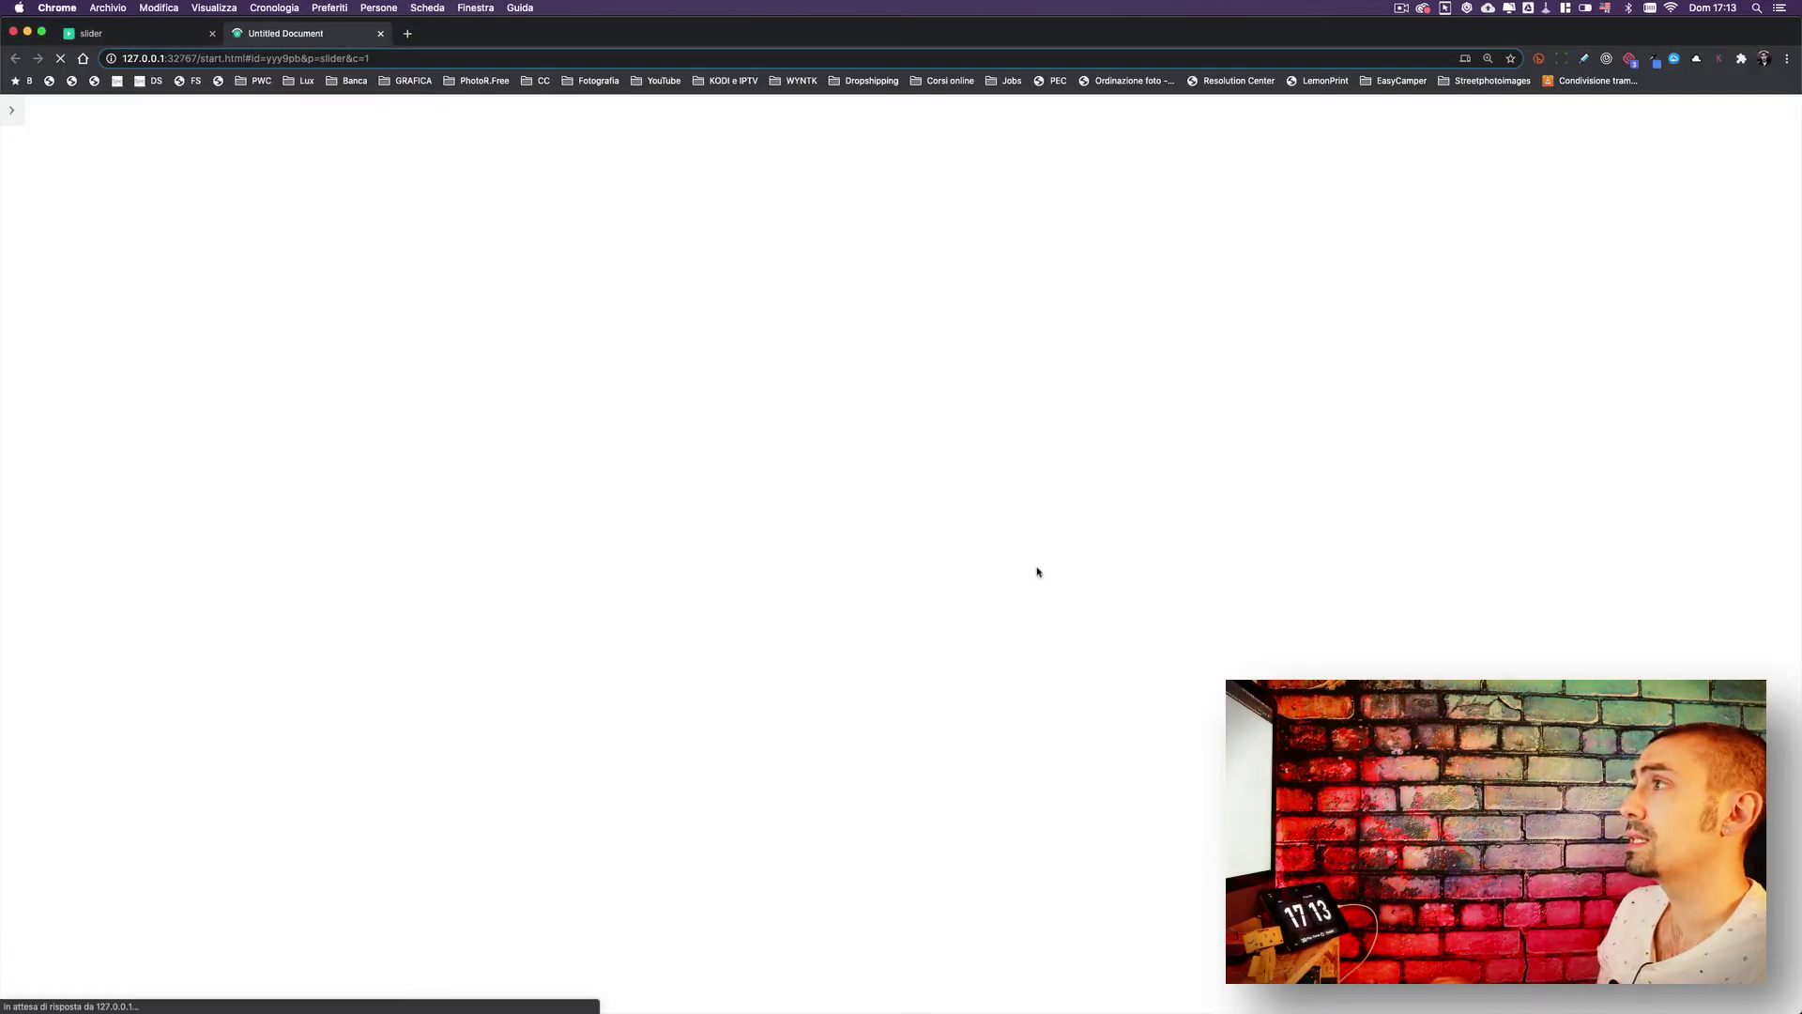
- Drag the ball slightly past the track ends in the preview, then return to Axure
left_click_drag(691, 190, 763, 205)
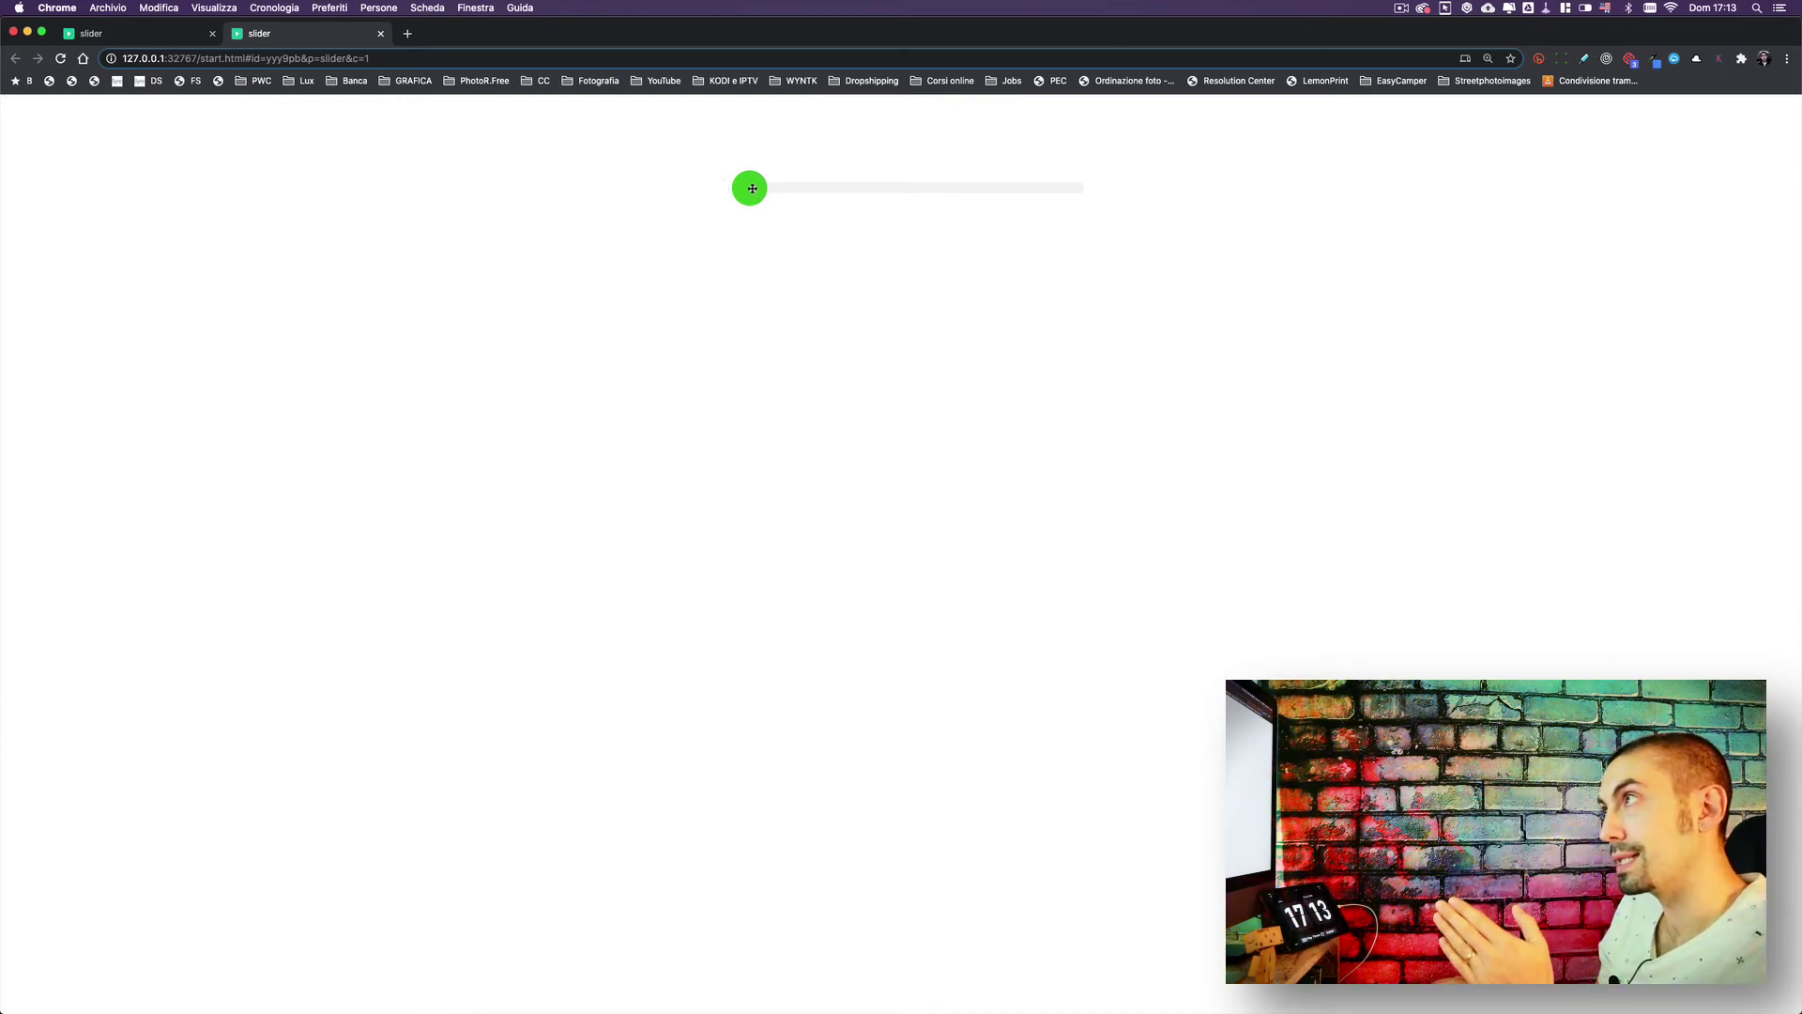
left_click_drag(748, 176, 740, 188)
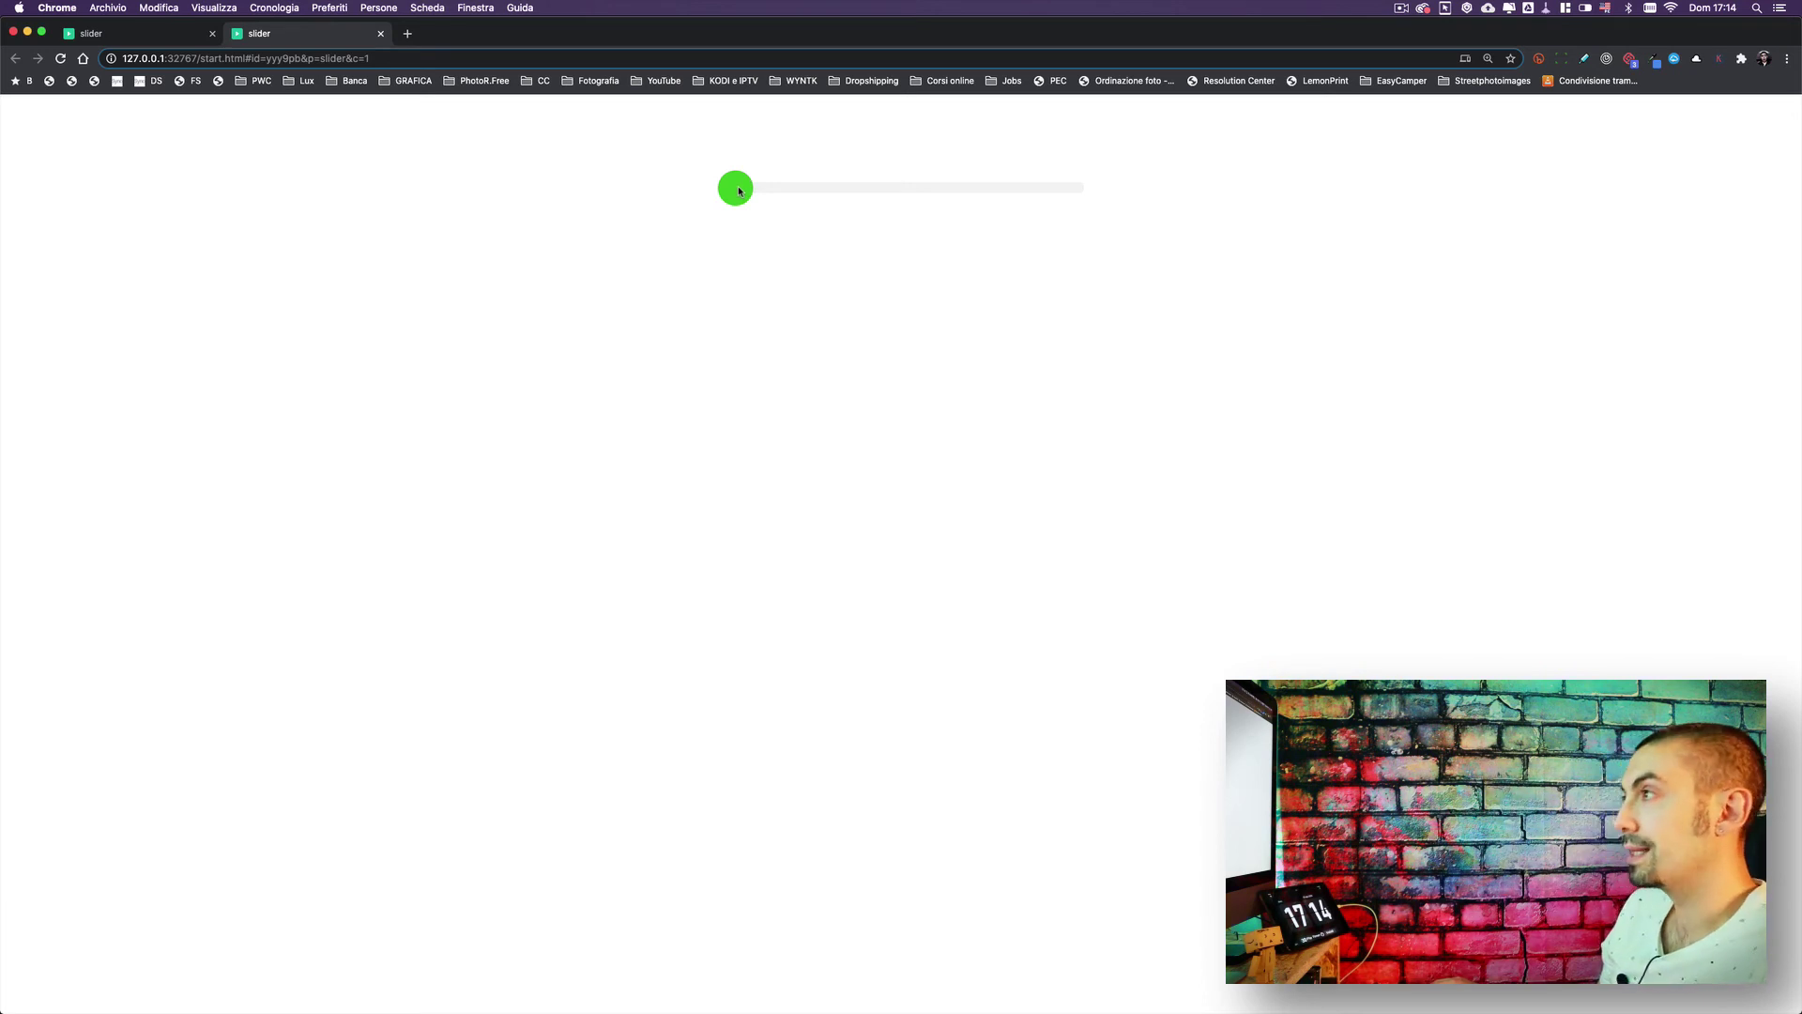
key("super+Tab")
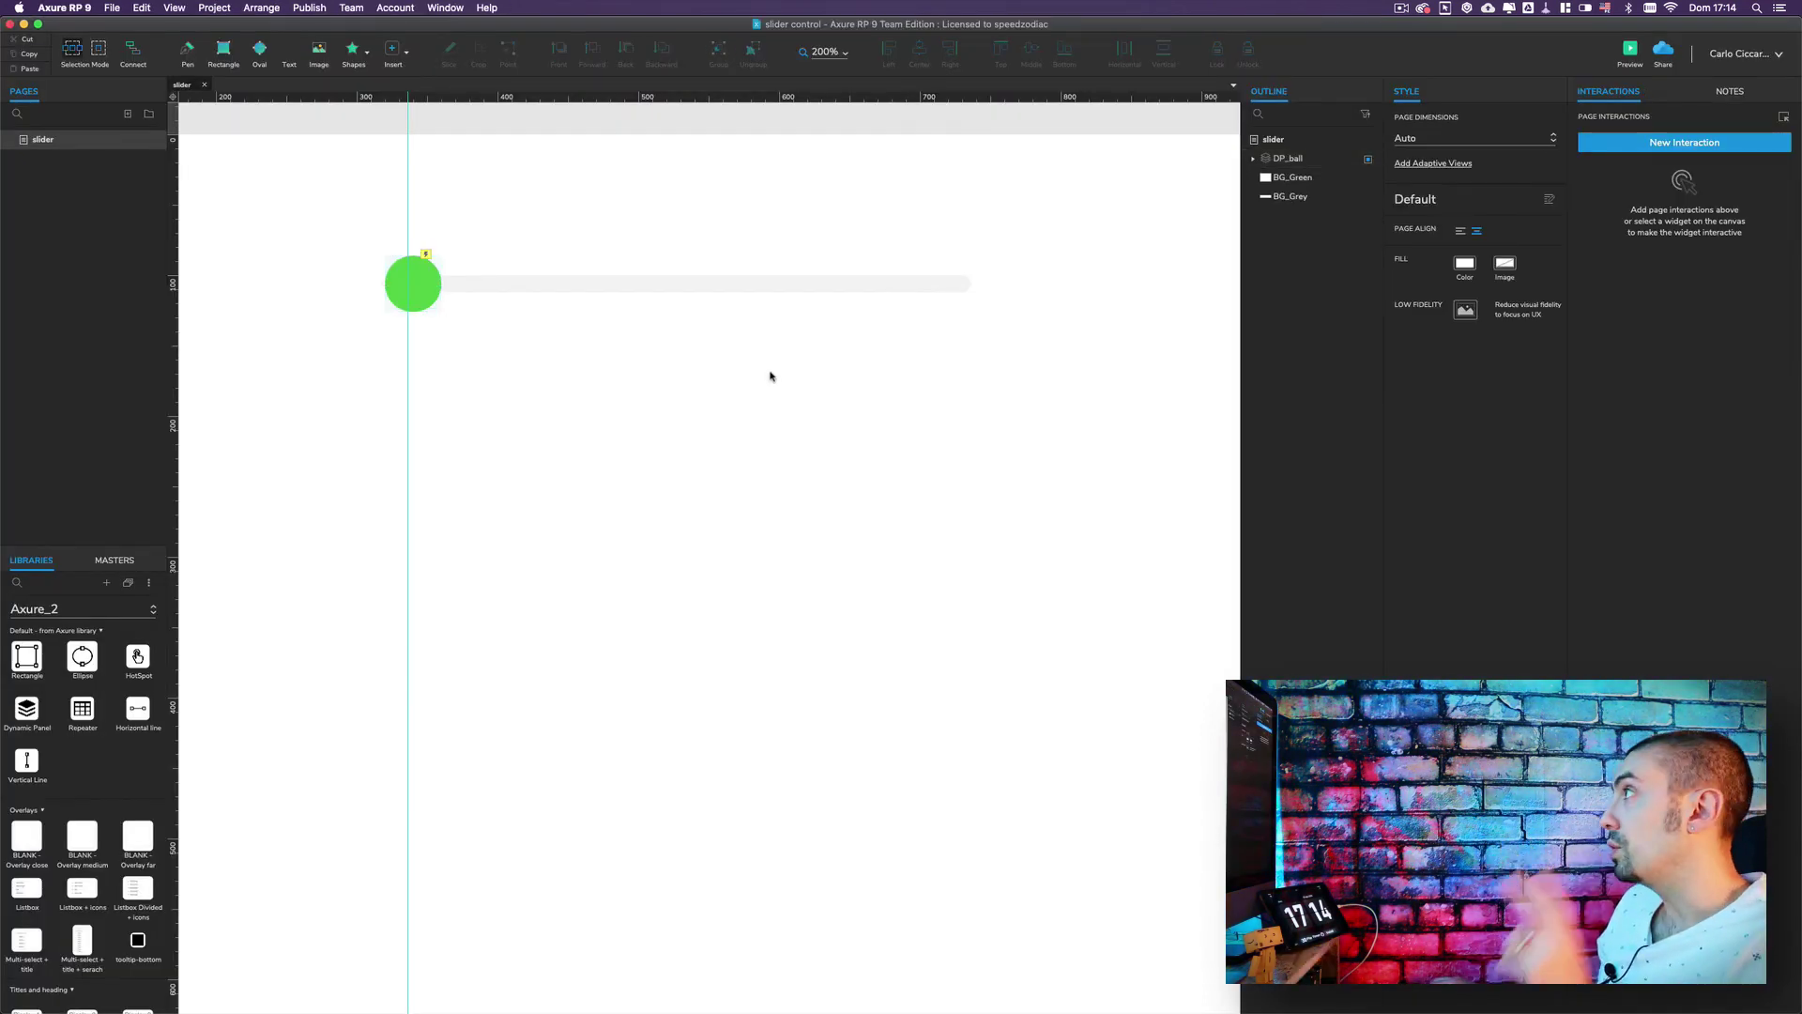
- Select DP_ball and add a second action after its Dragged Move action
left_click(405, 289)
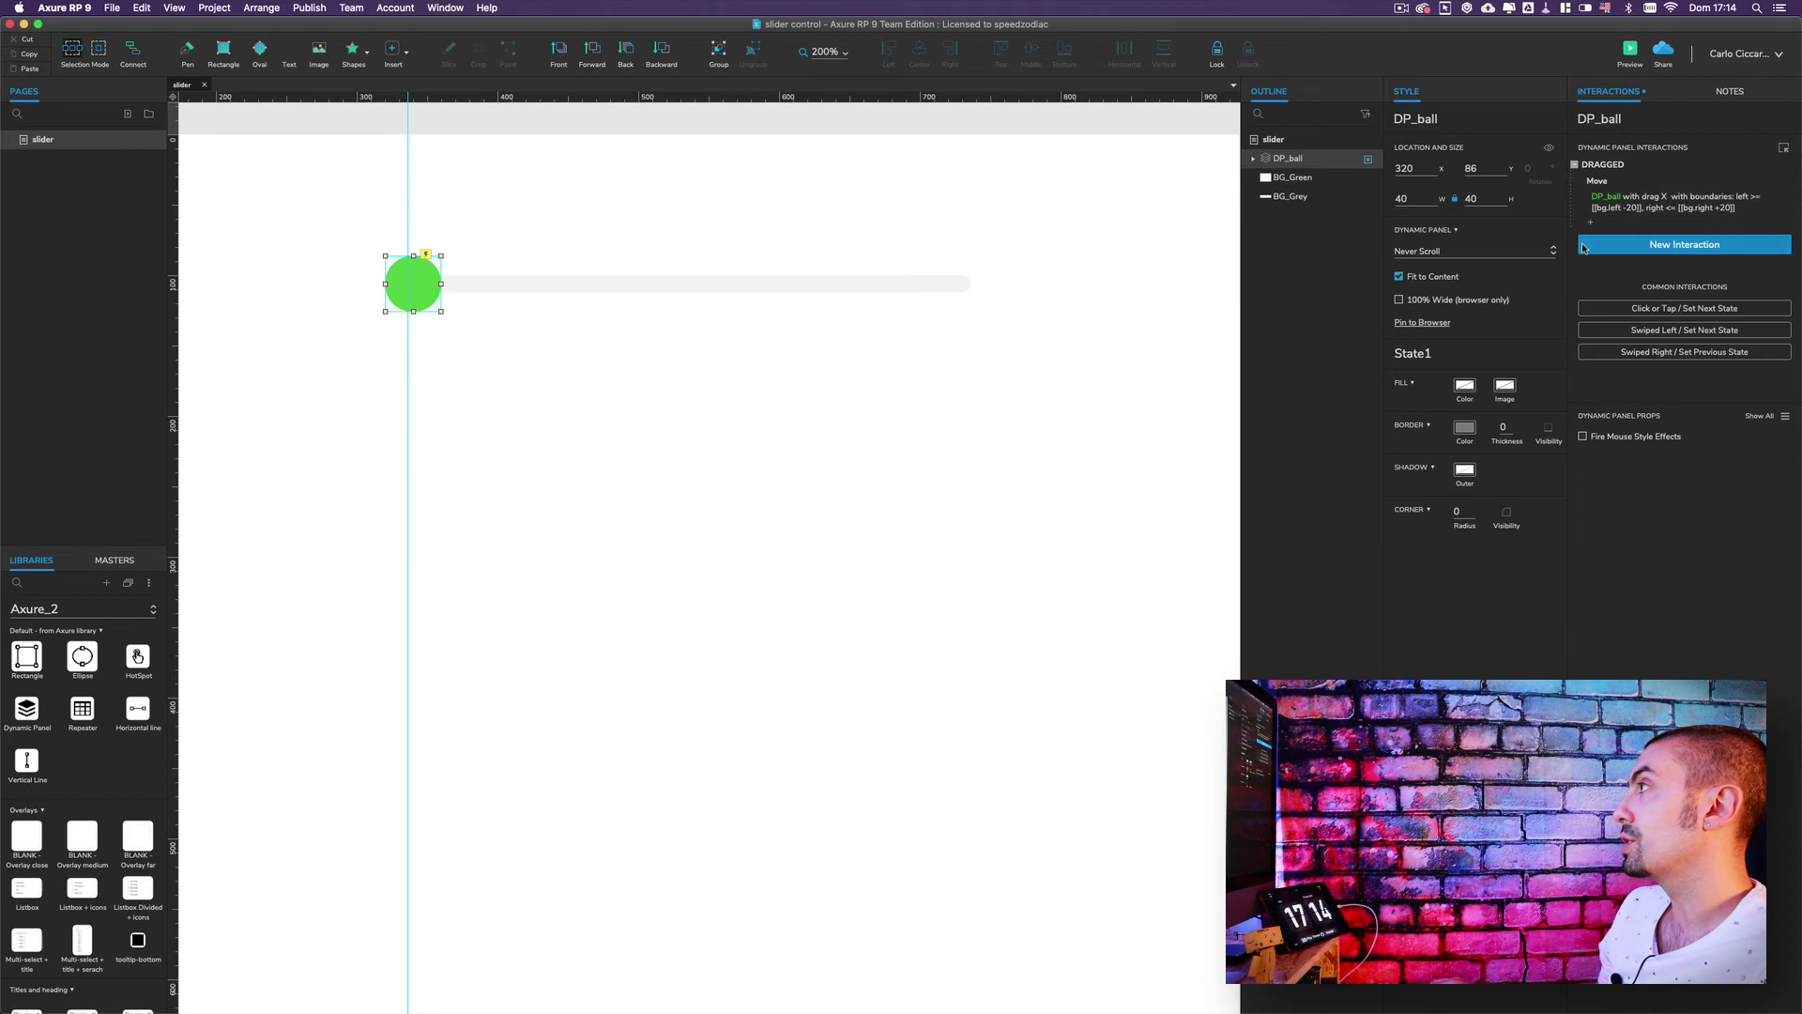
left_click(1592, 223)
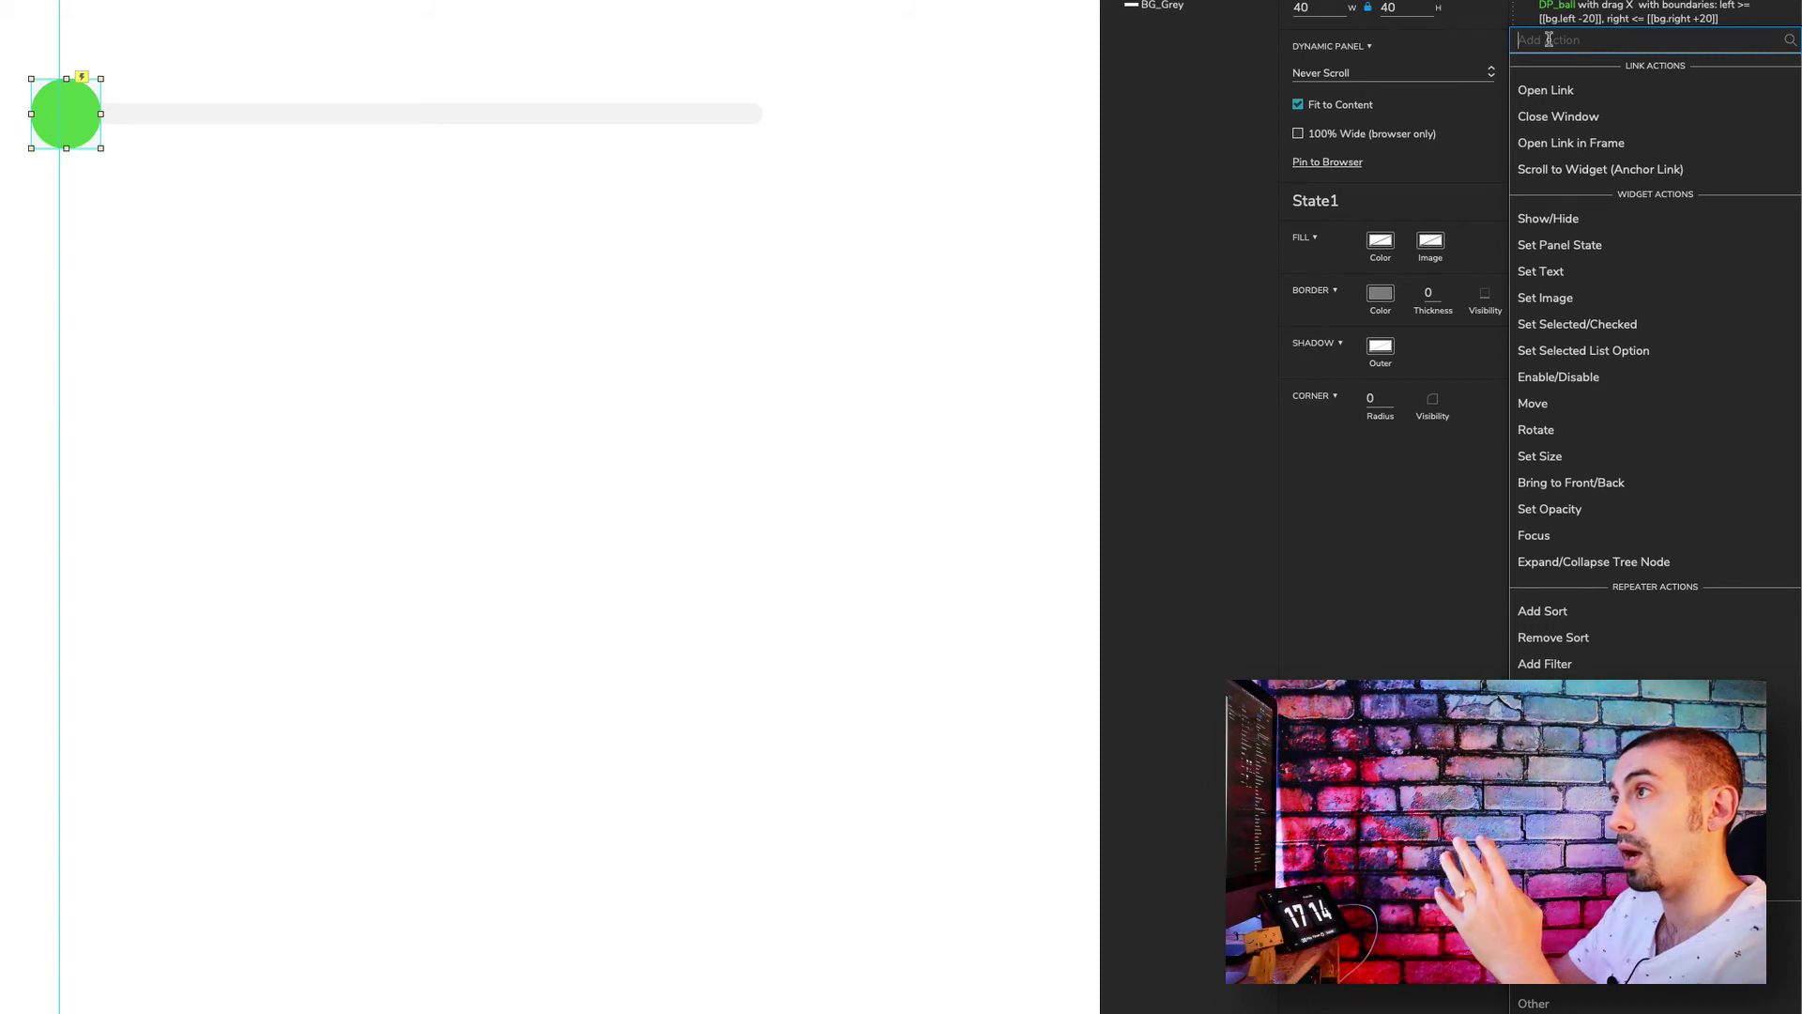
- Add a Set Size action targeting BG_Green with [[This.x]] inserted as its width
left_click(1562, 460)
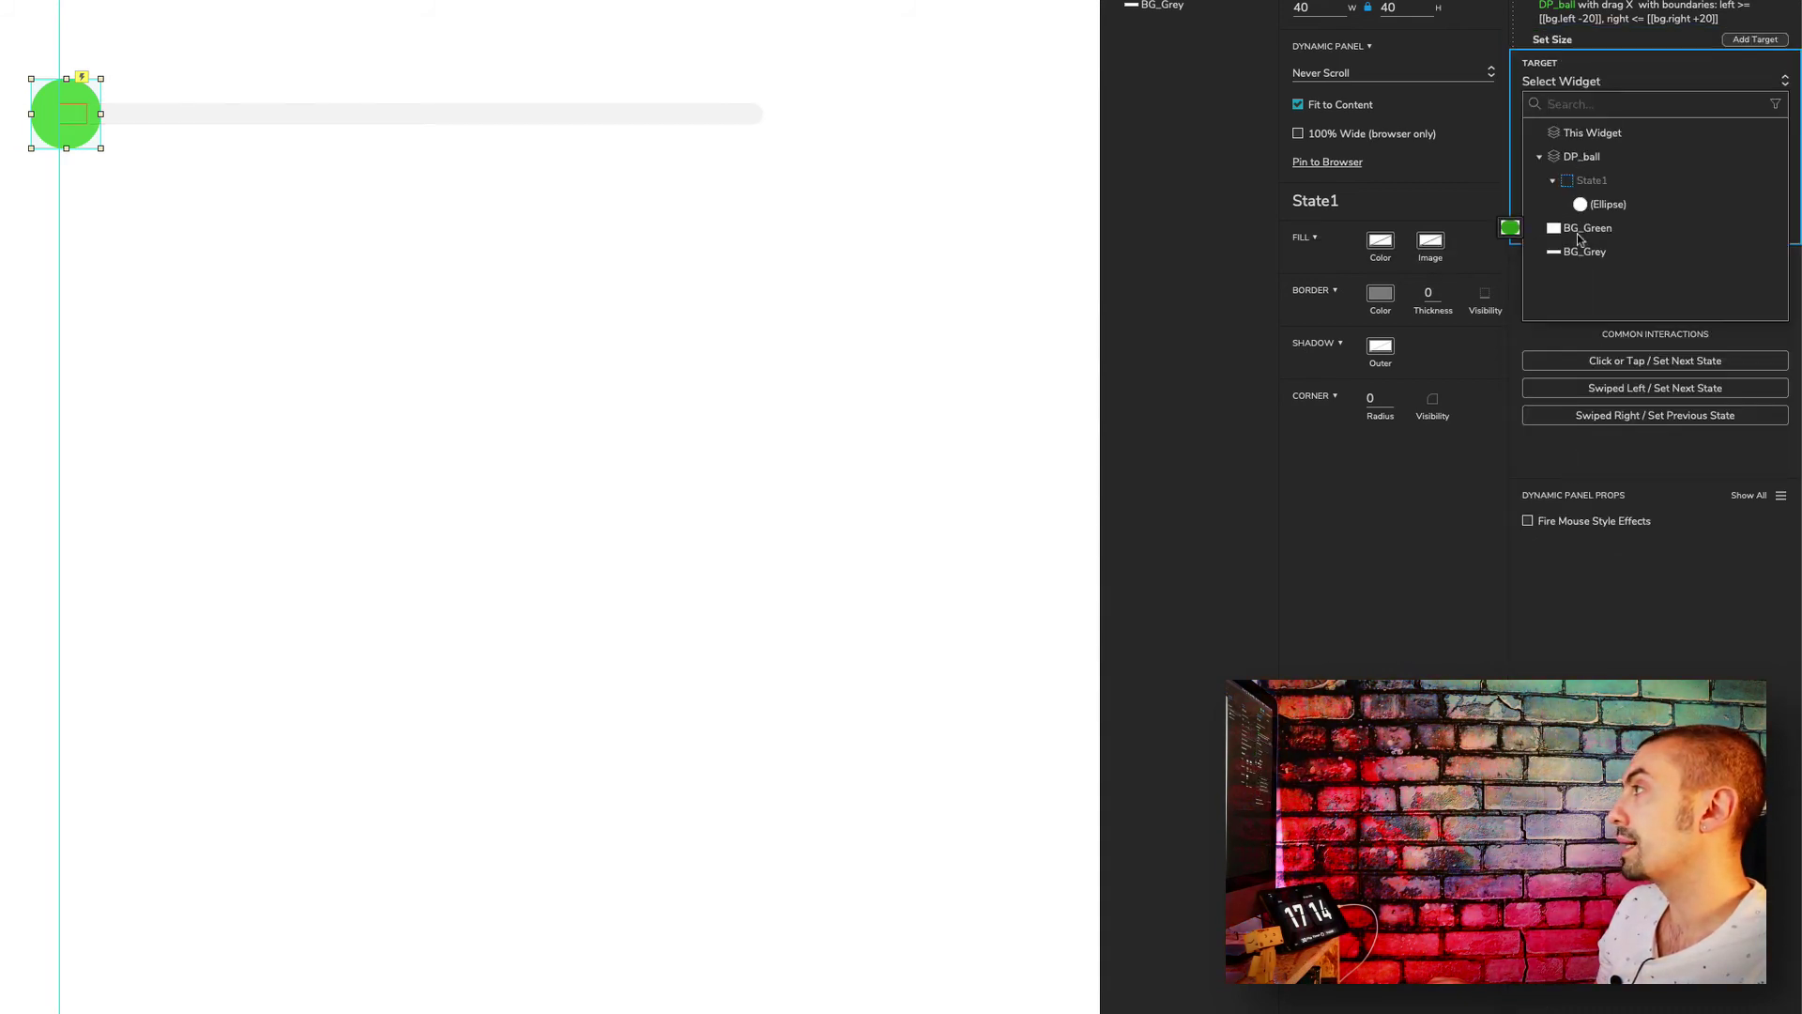
left_click(1581, 230)
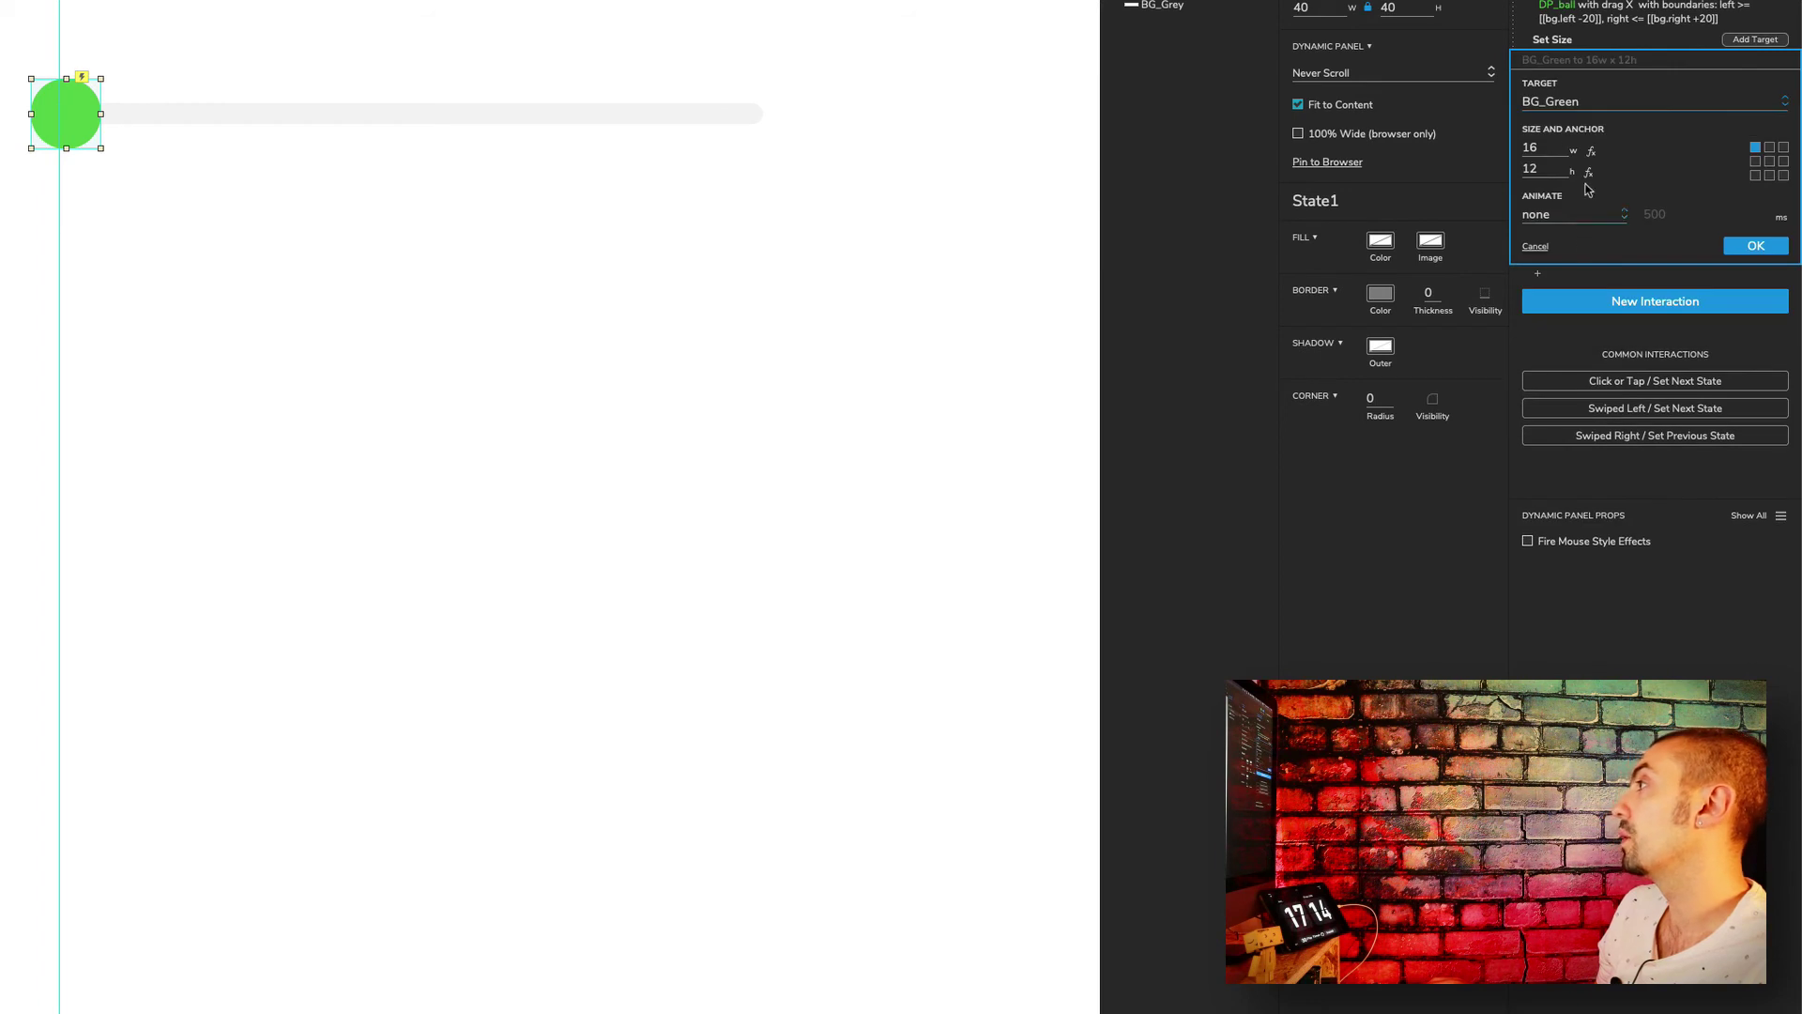
key("BackSpace")
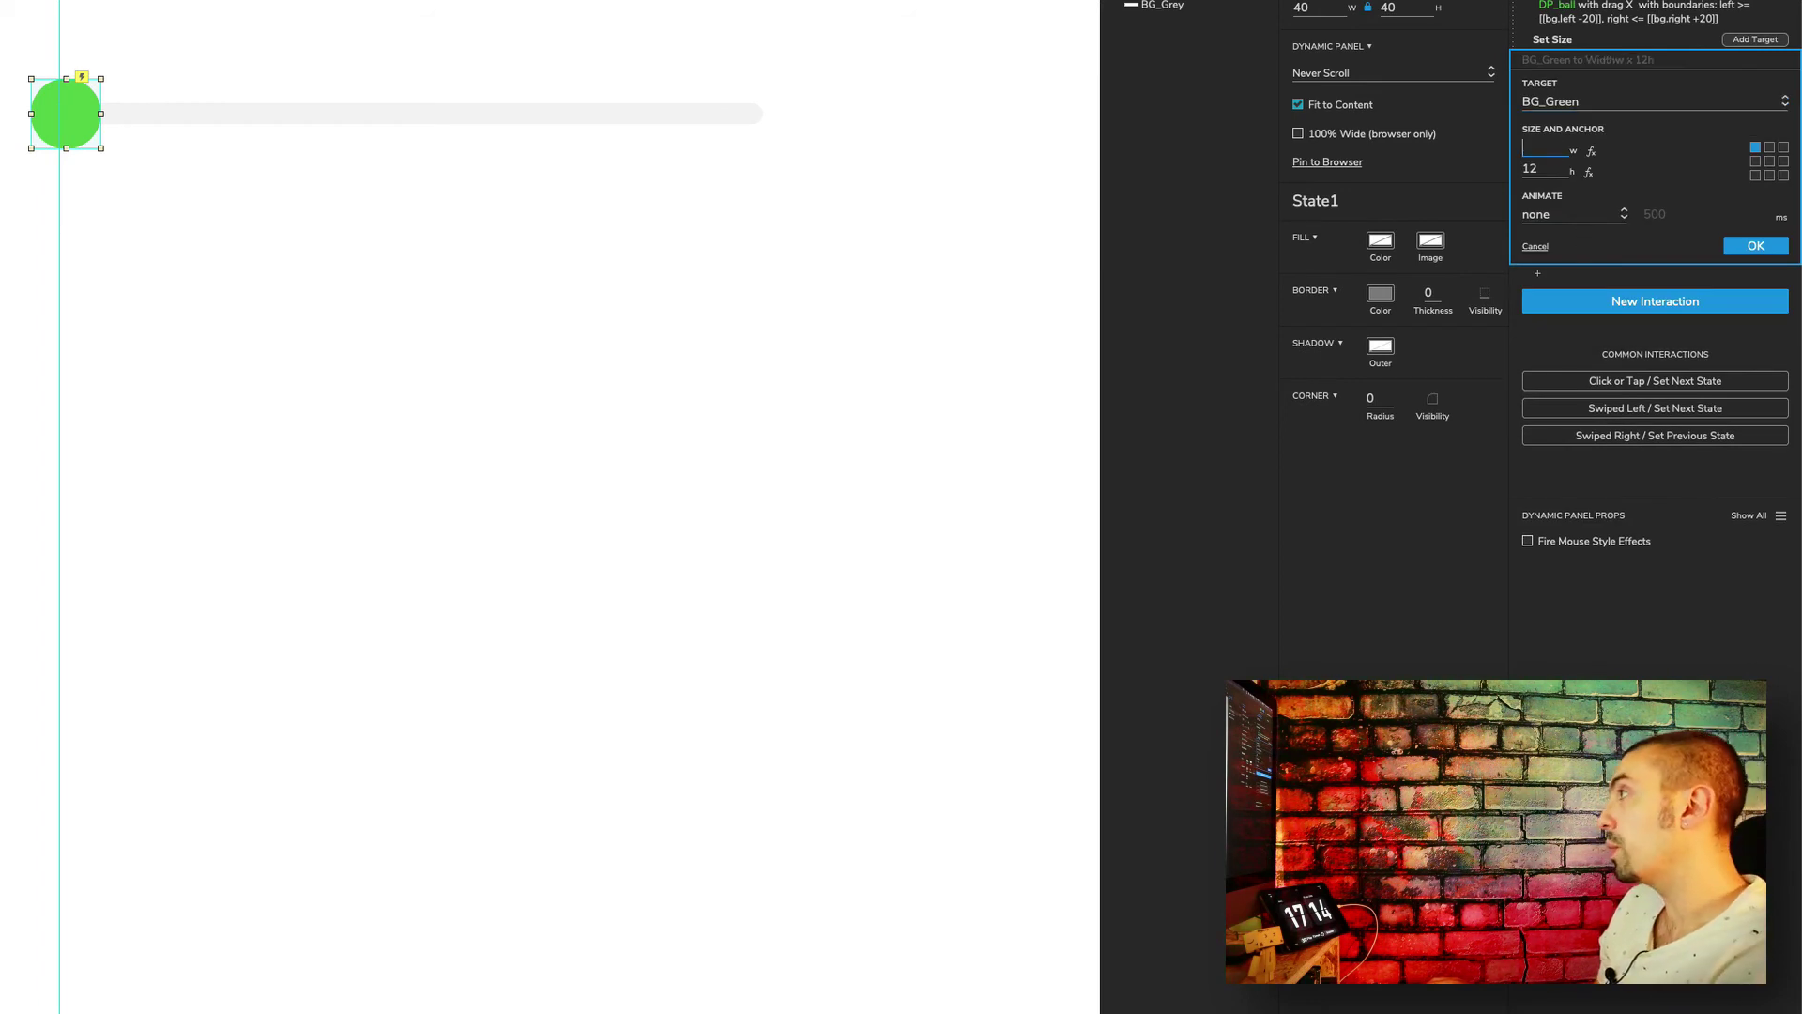
left_click(1591, 153)
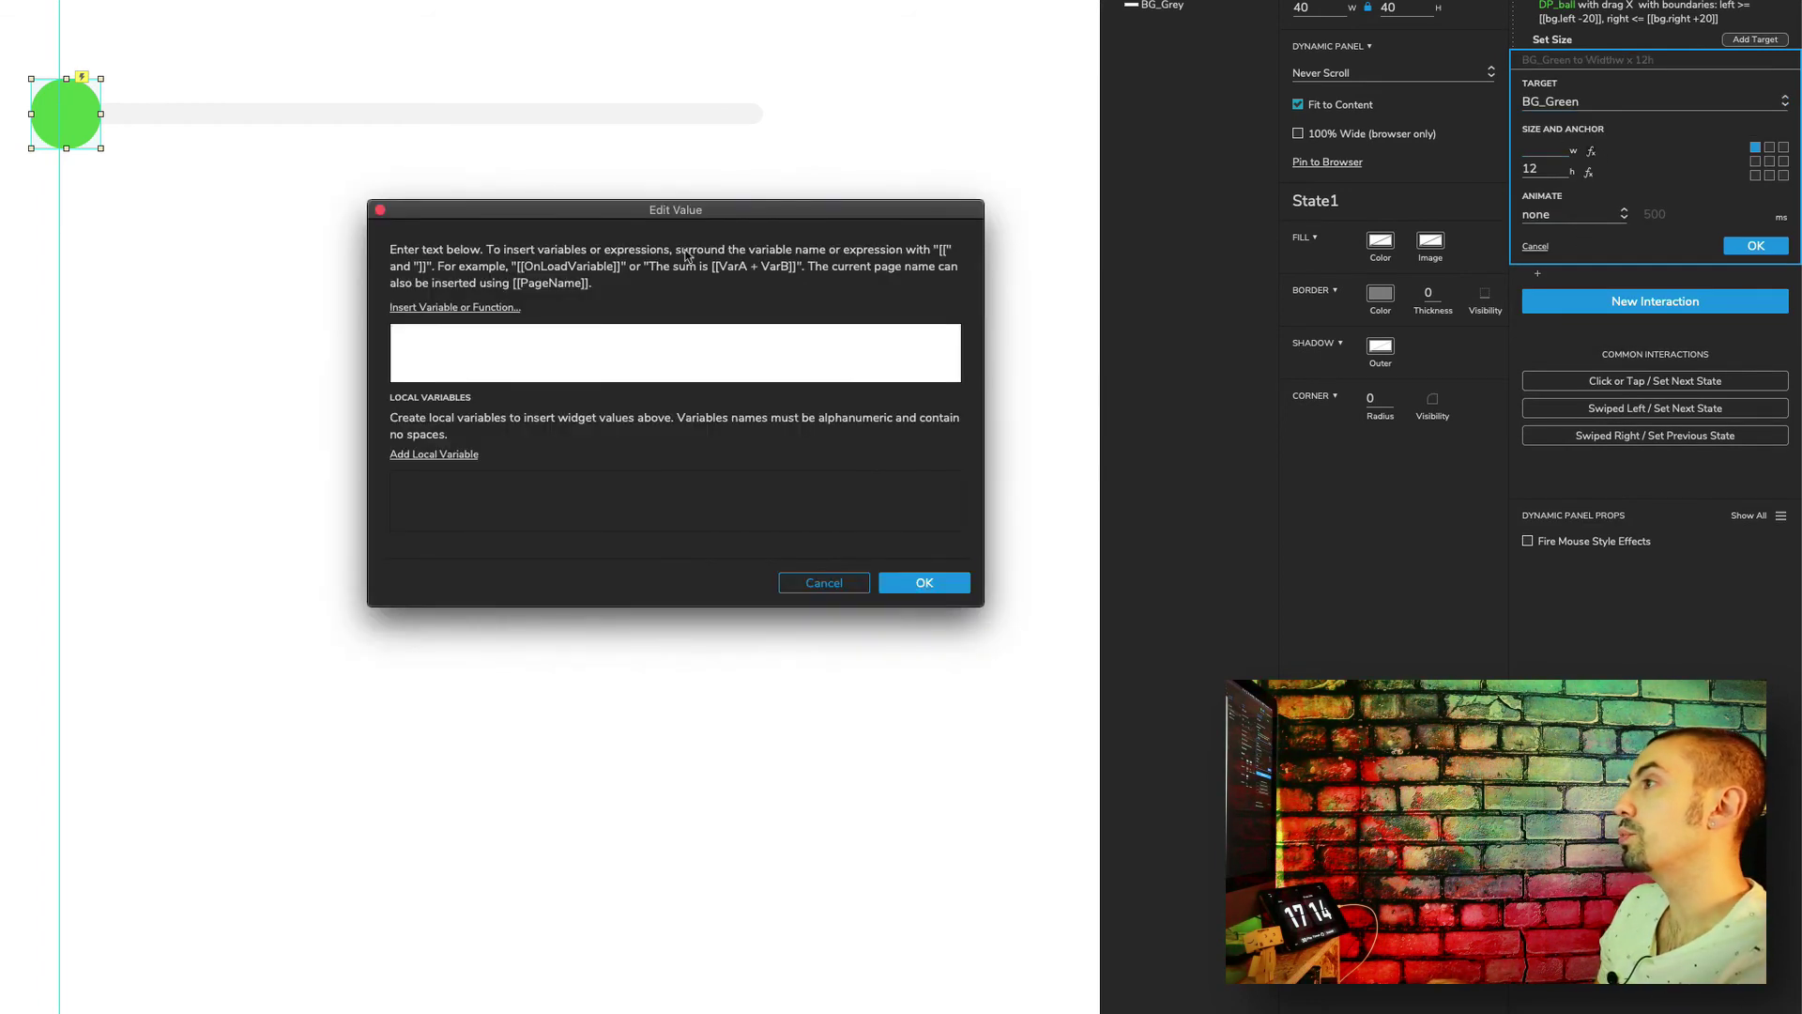
left_click(436, 308)
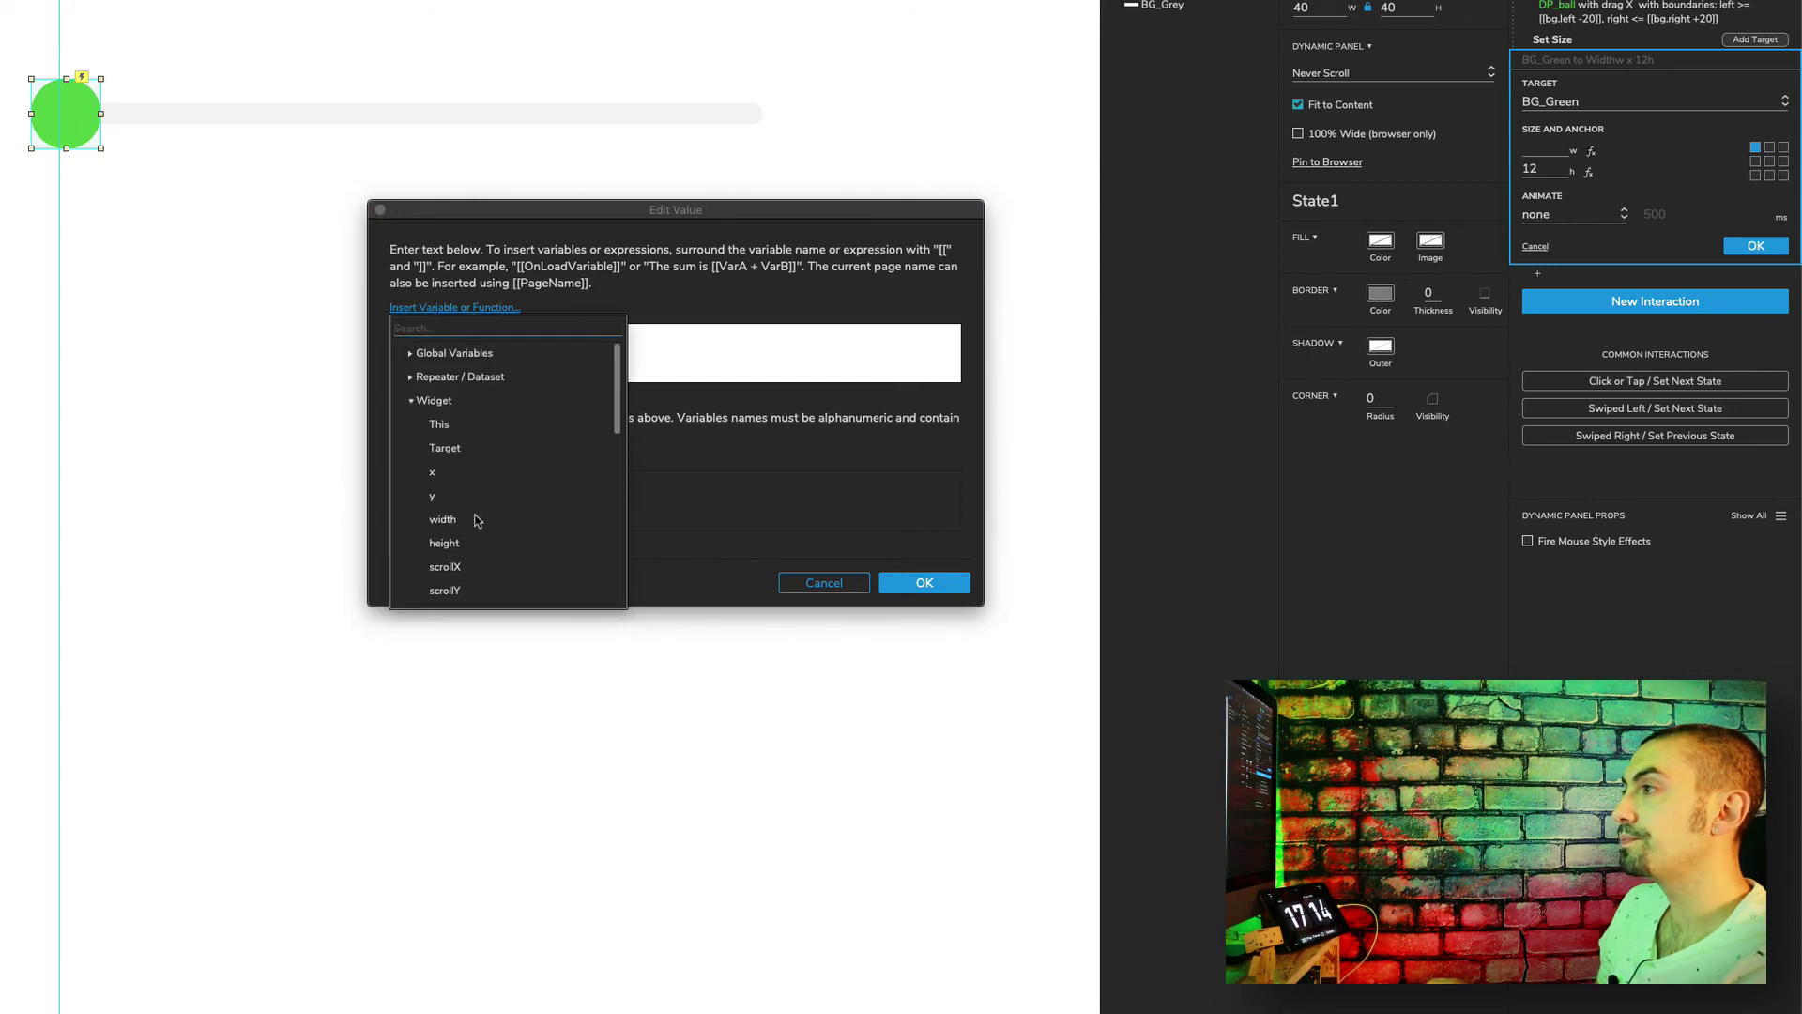
scroll(478, 521, "down", 1)
scroll(478, 521, "down", 3)
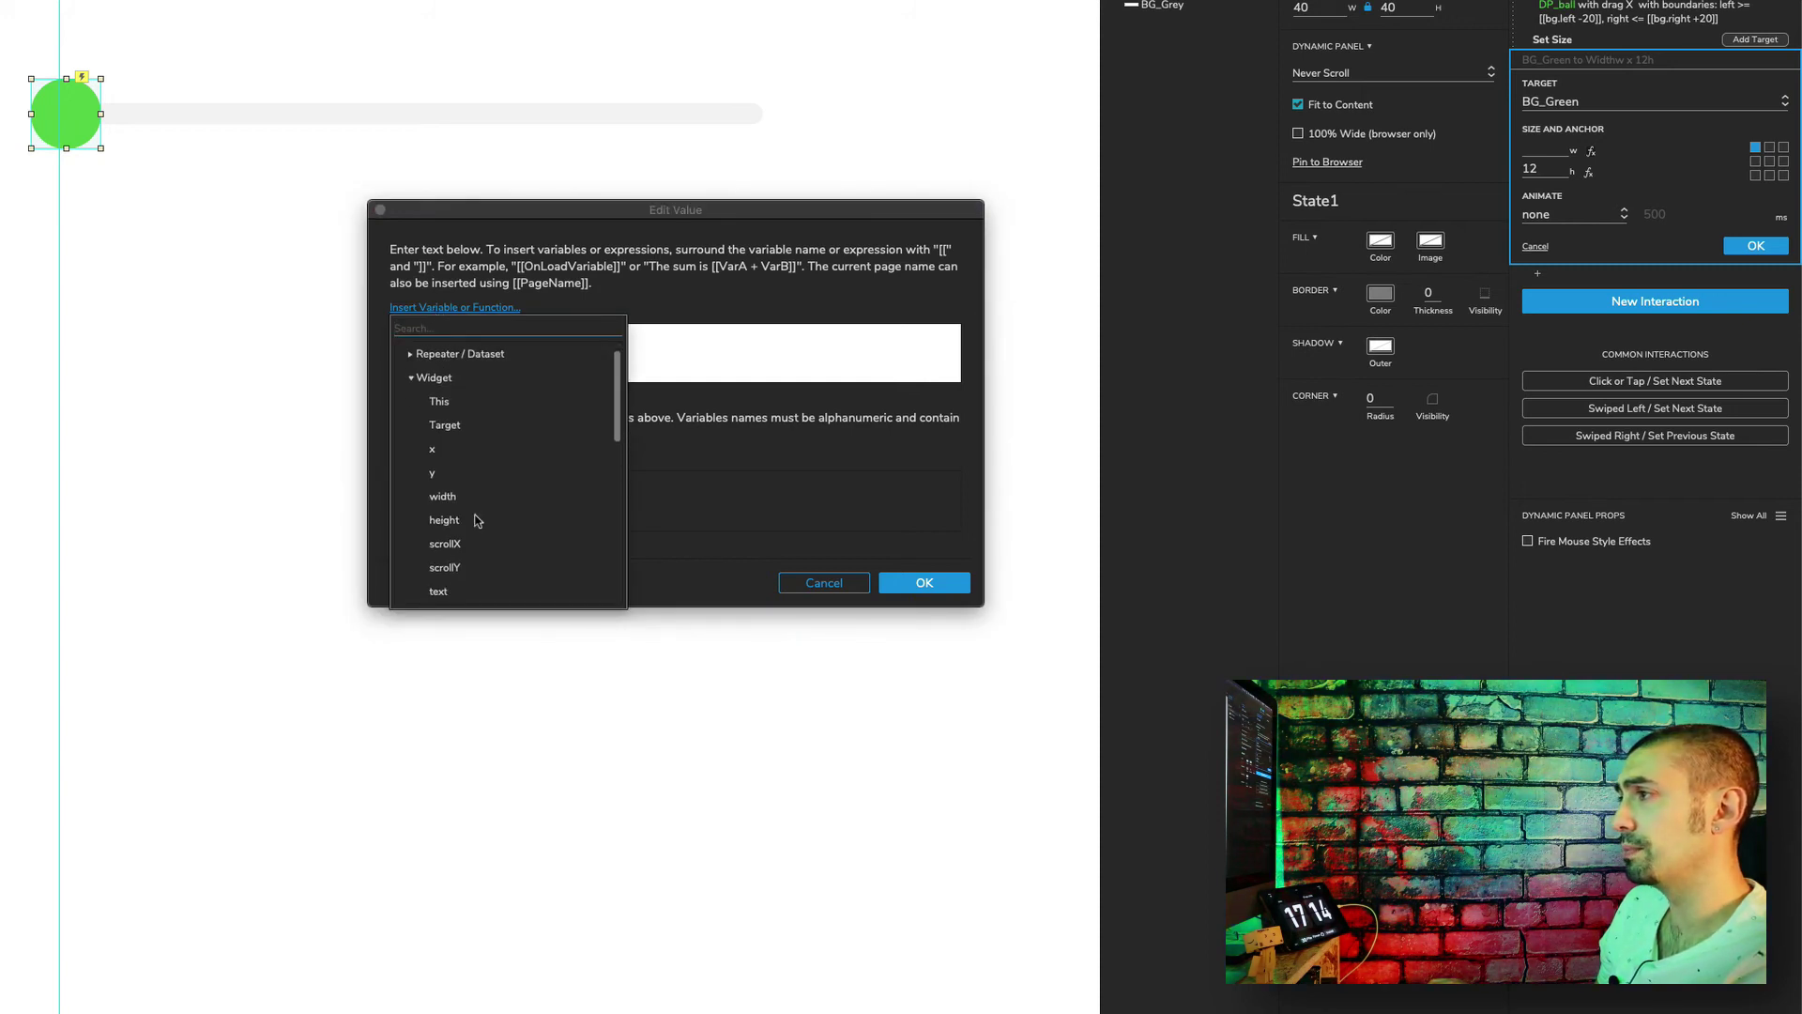
scroll(478, 521, "up", 2)
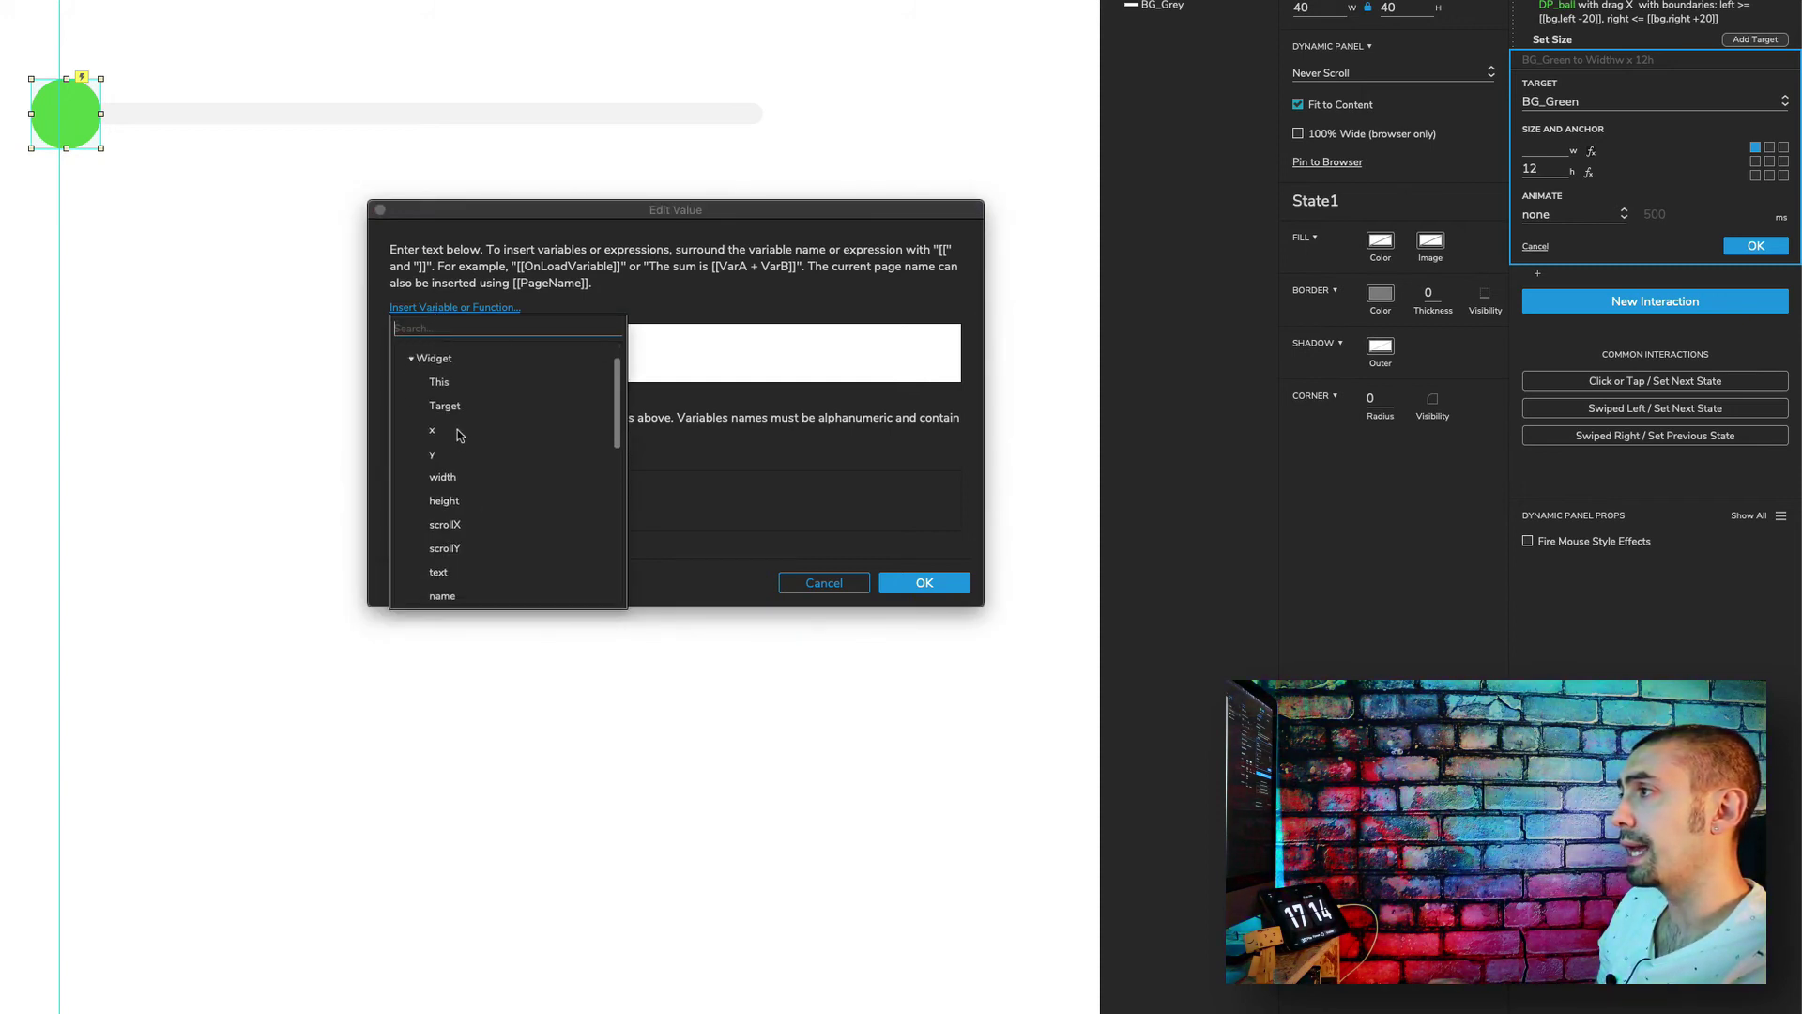
left_click(459, 434)
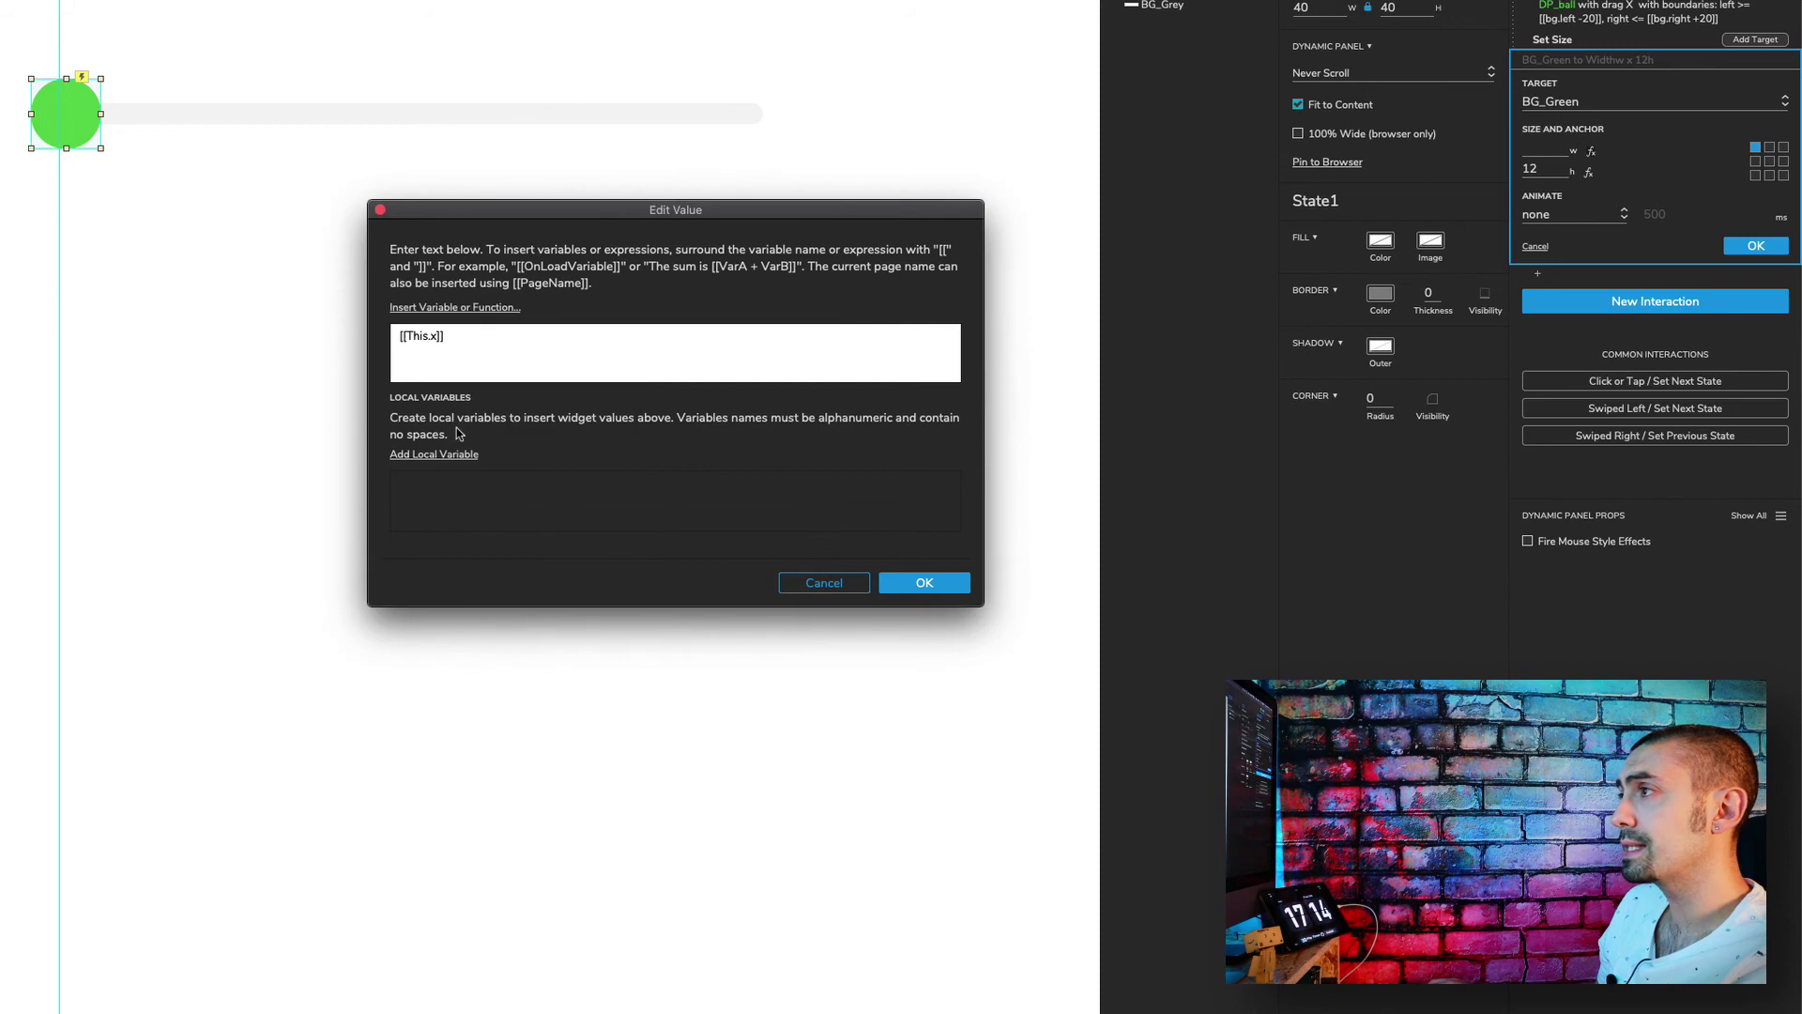
- Complete the width as [[This.x - bg.x]], with local variable bg set to widget BG_Grey
left_click(437, 338)
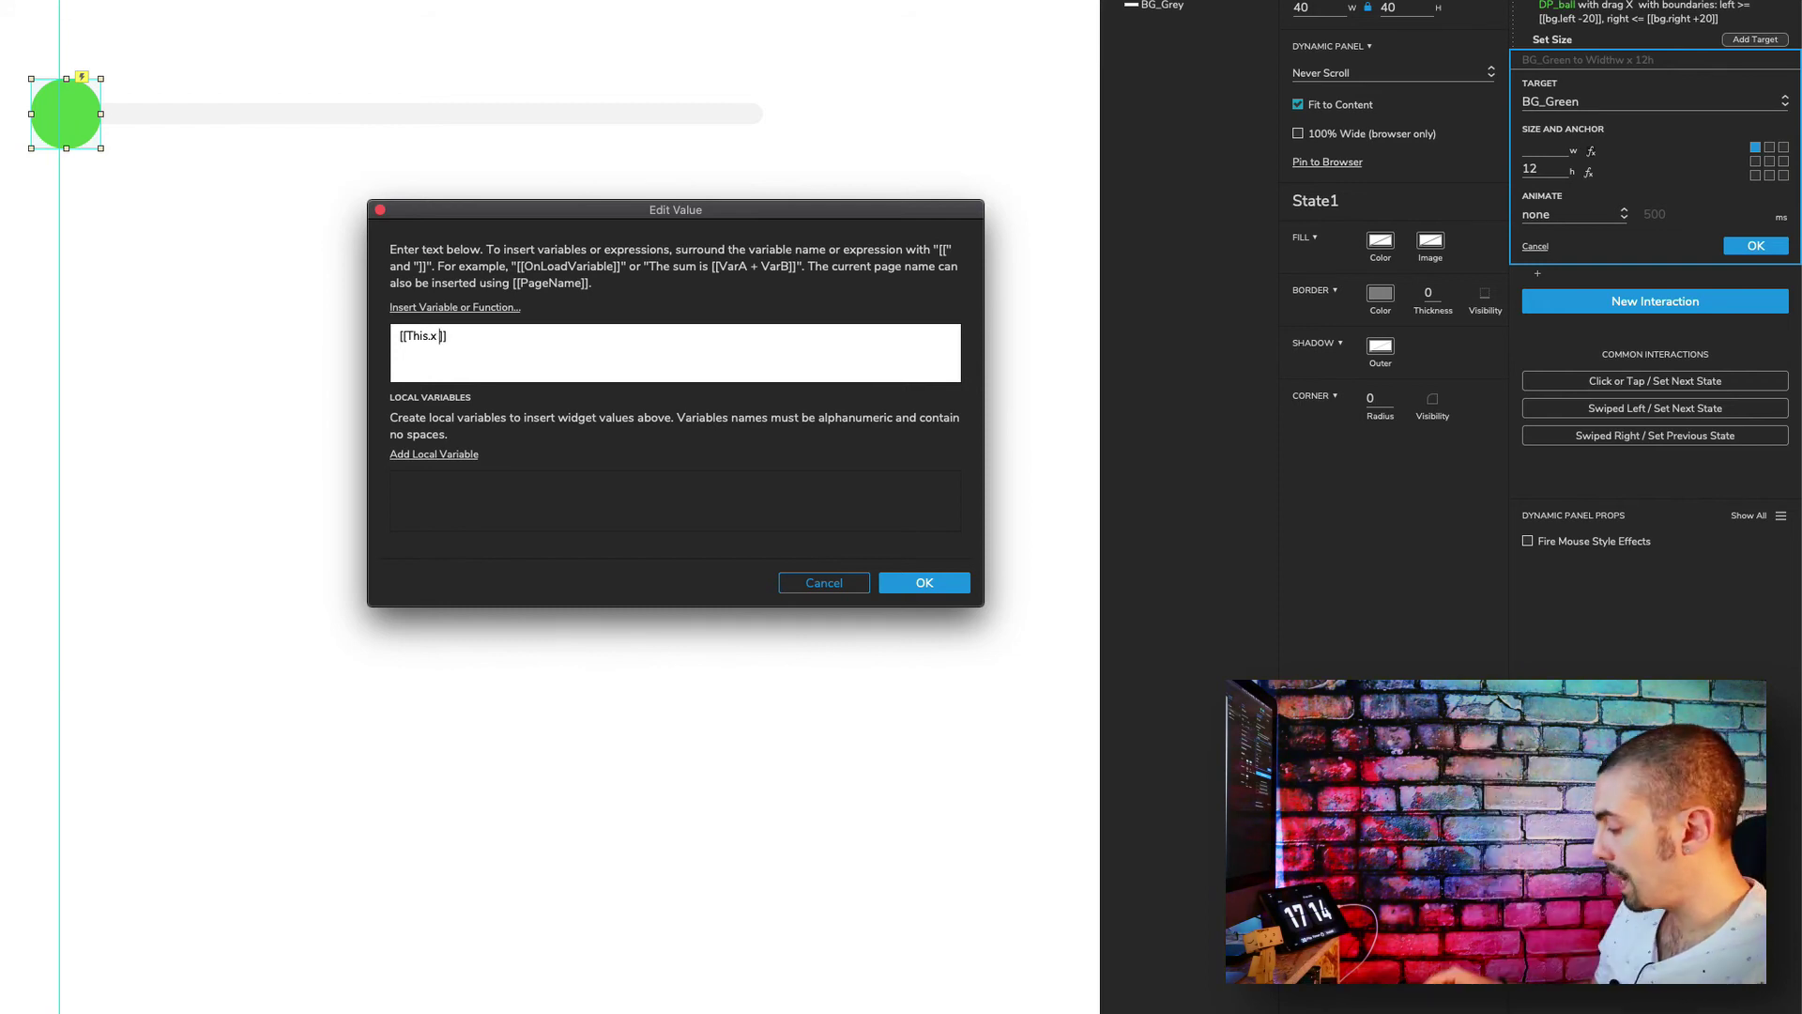
type("- bg")
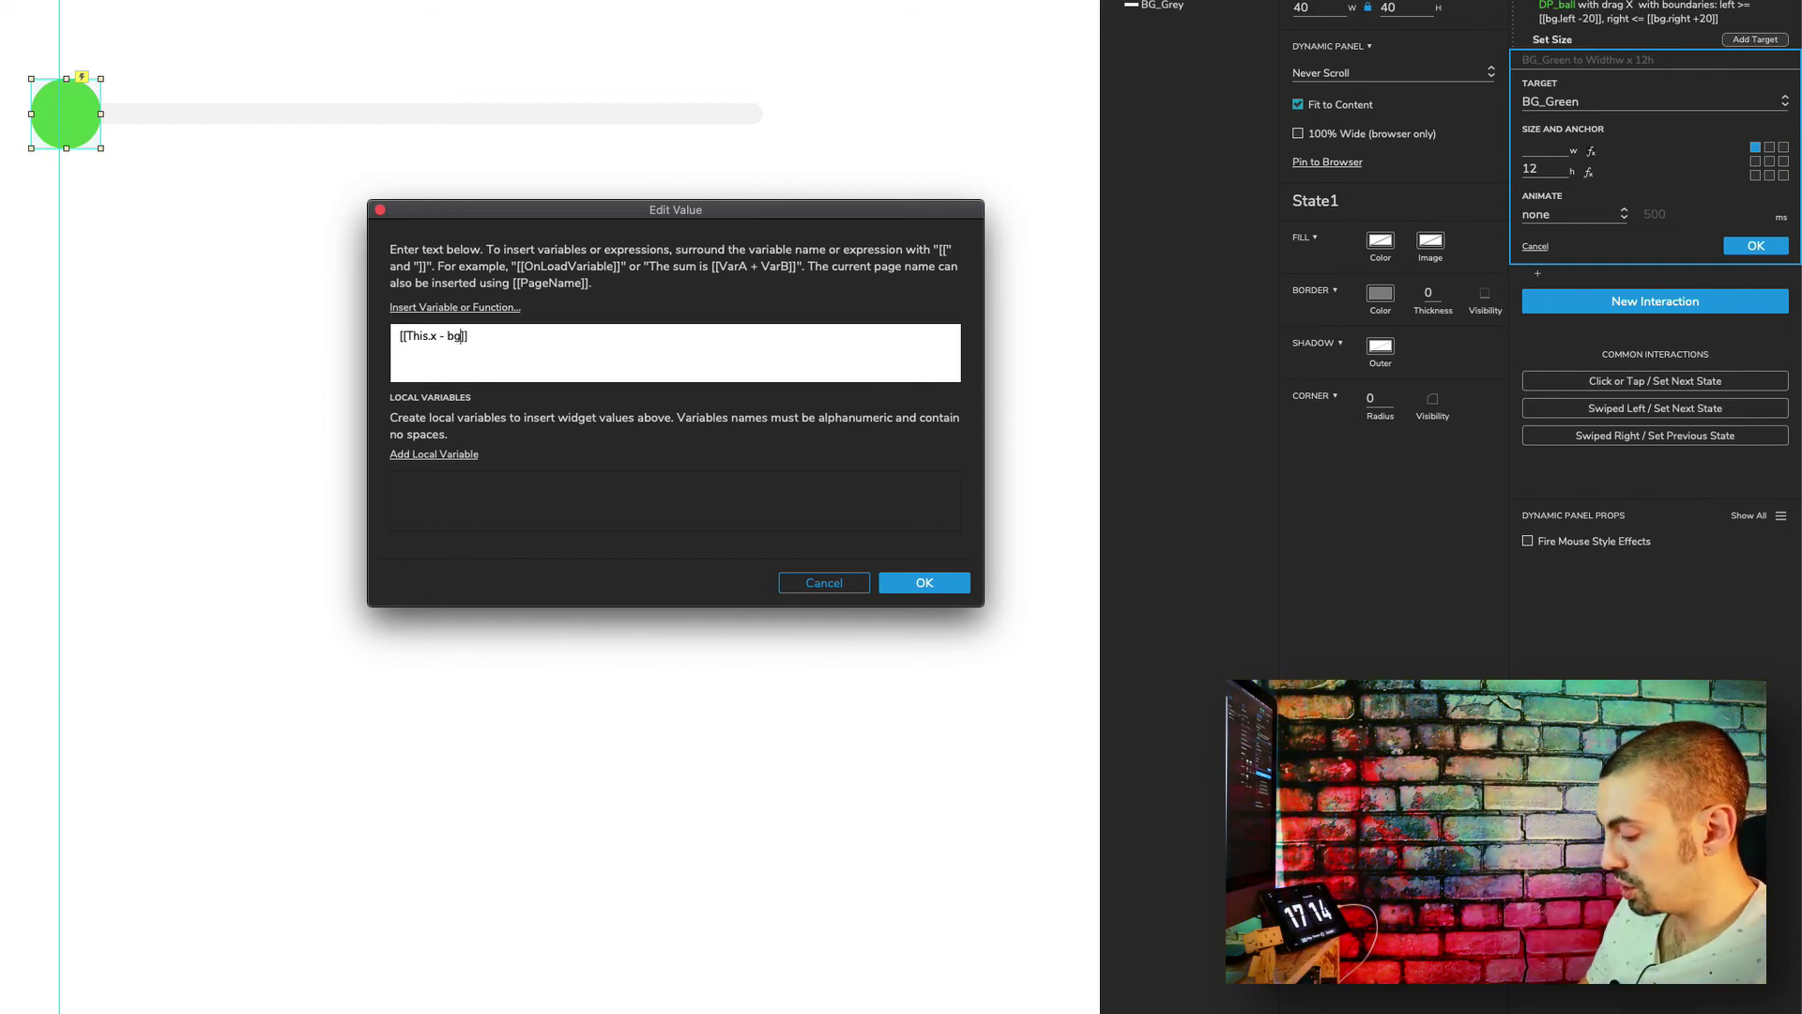
type(".x")
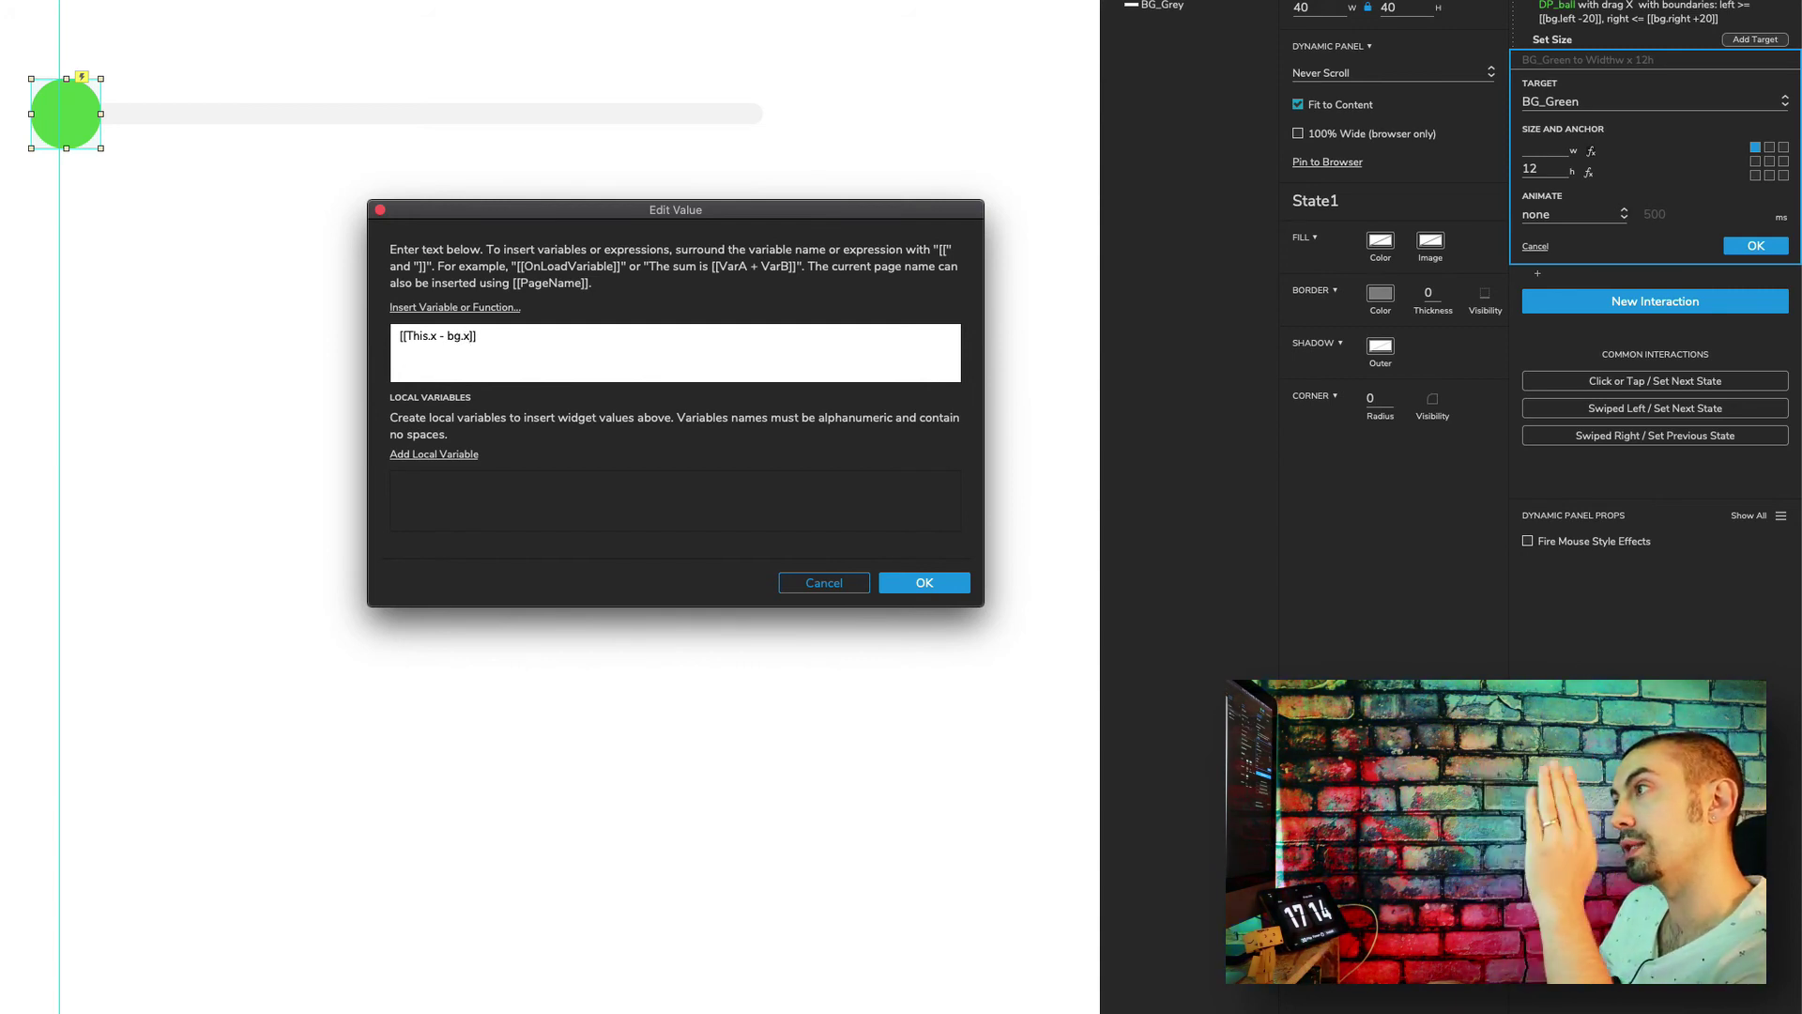
left_click(449, 455)
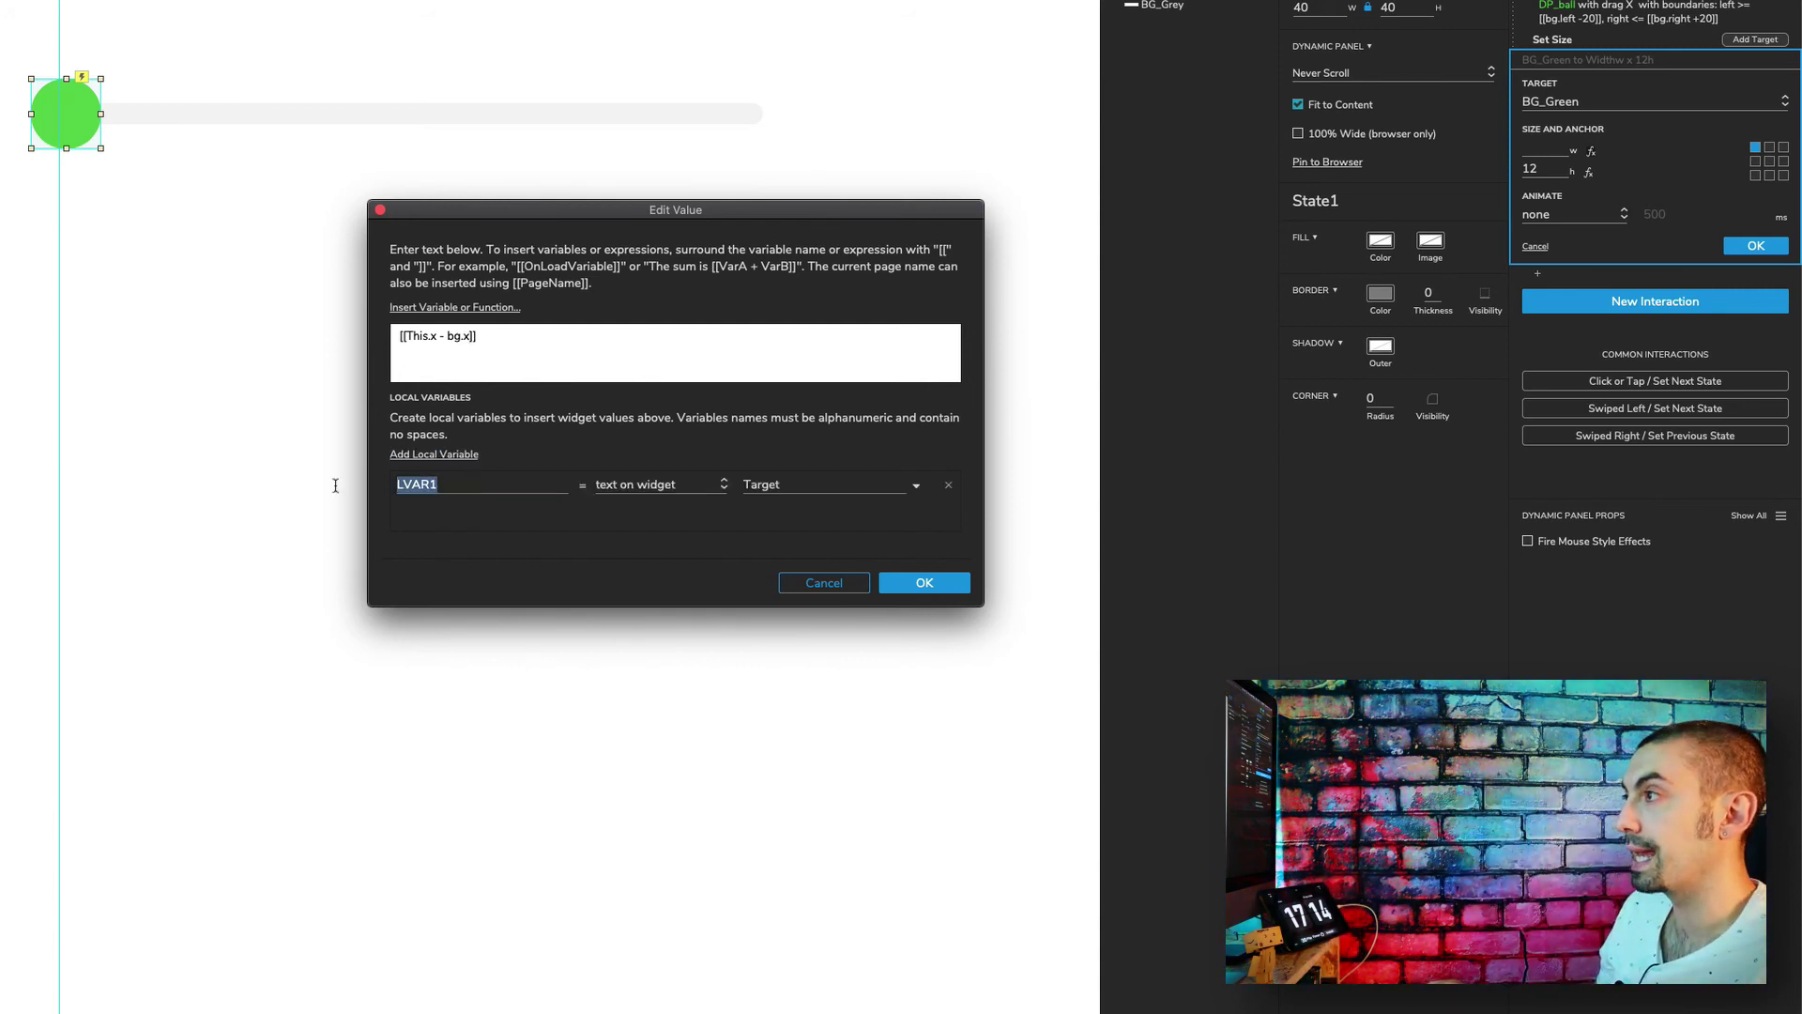
type("bg")
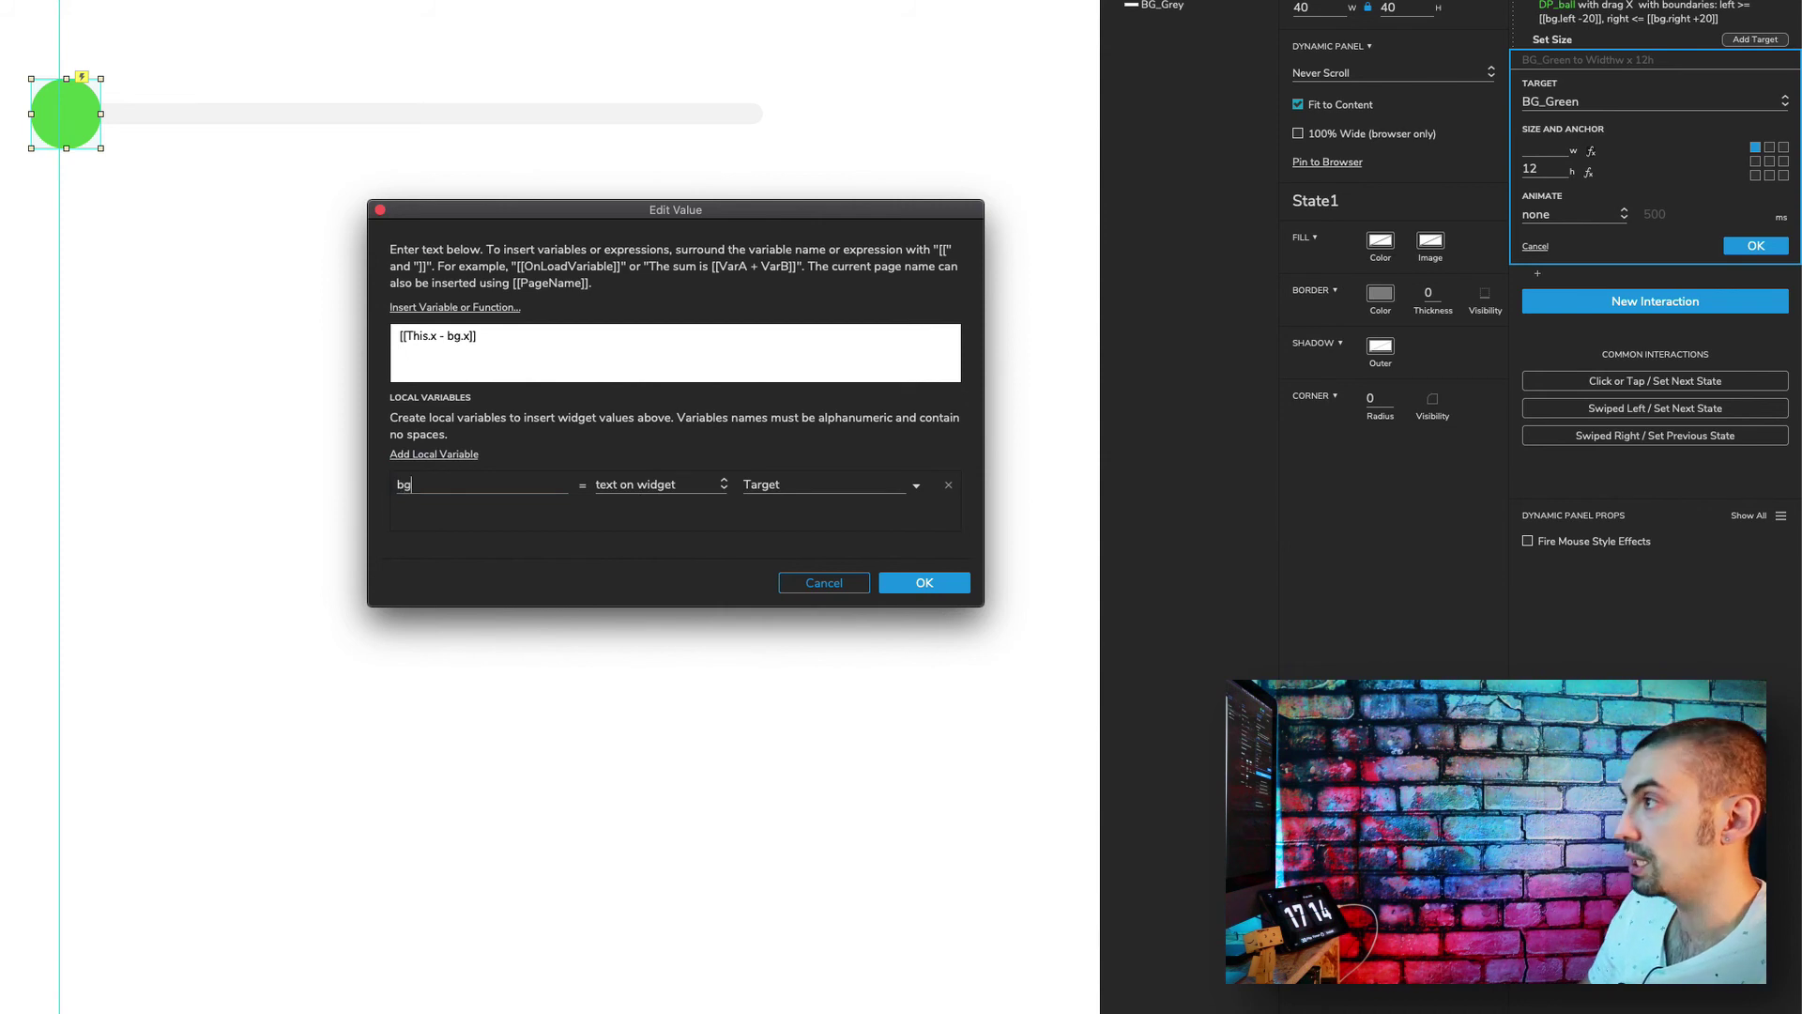
left_click(736, 487)
left_click(624, 668)
left_click(802, 486)
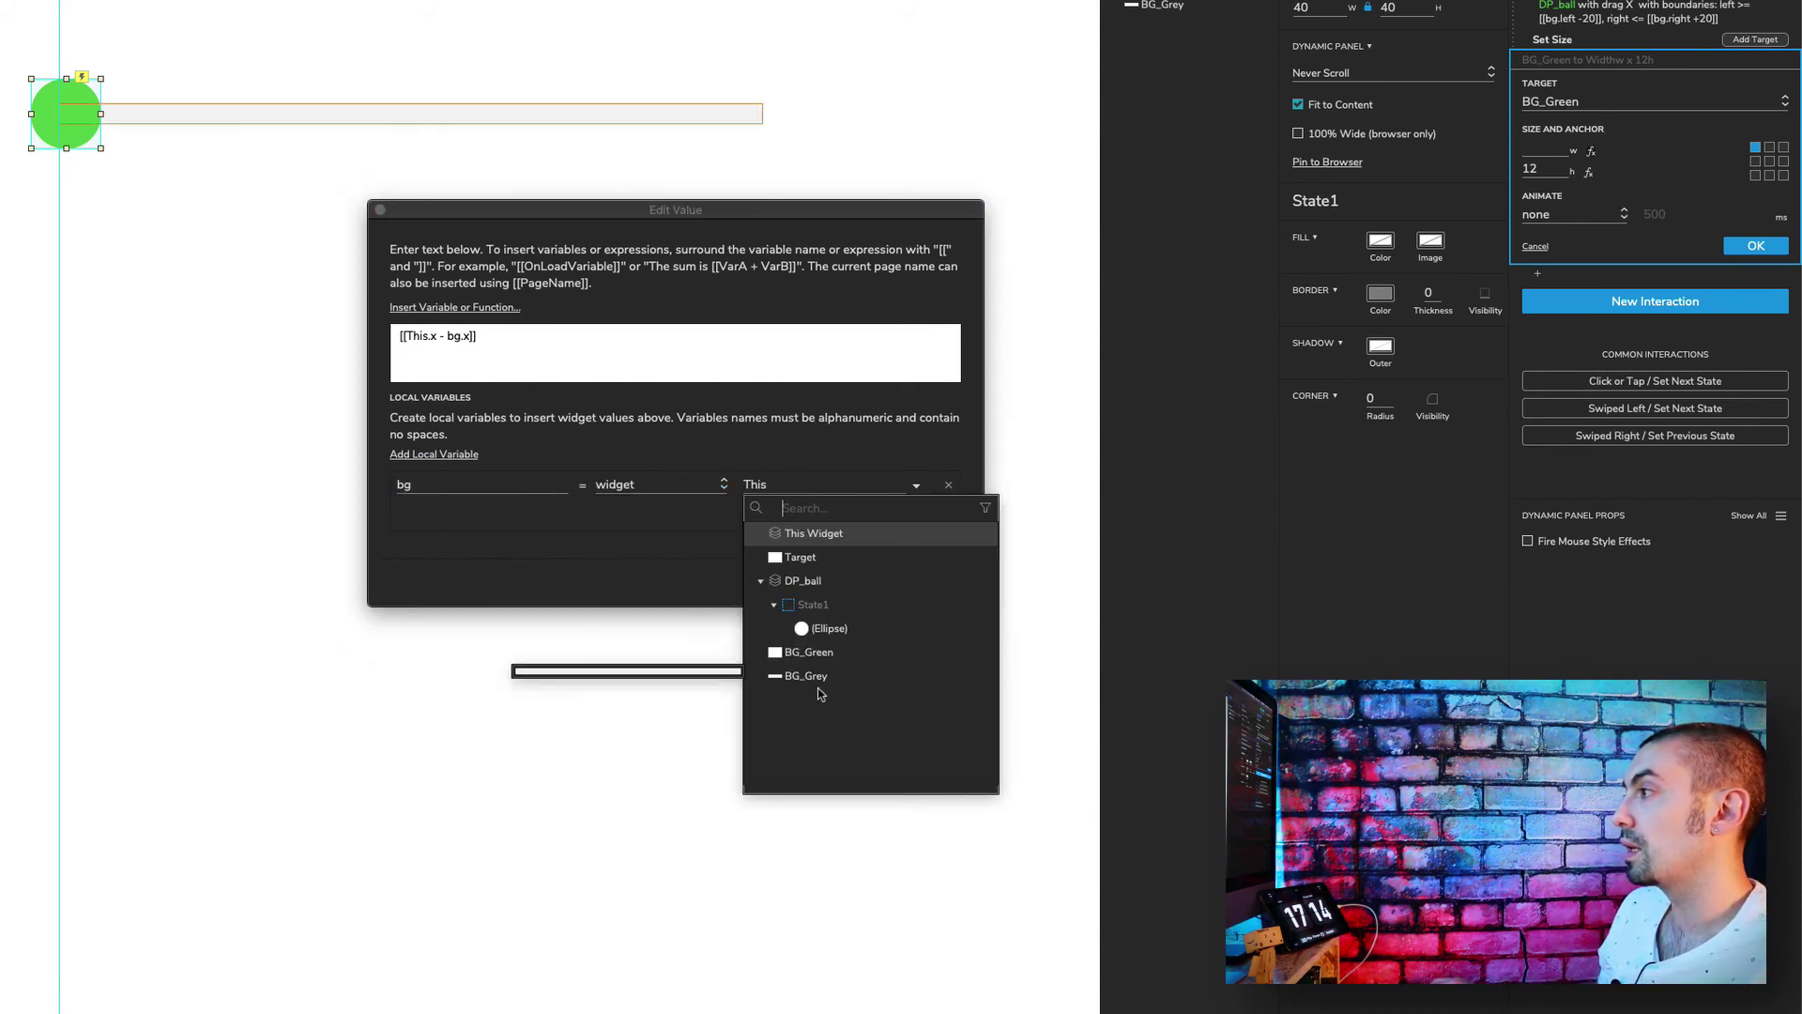
left_click(807, 676)
left_click(939, 583)
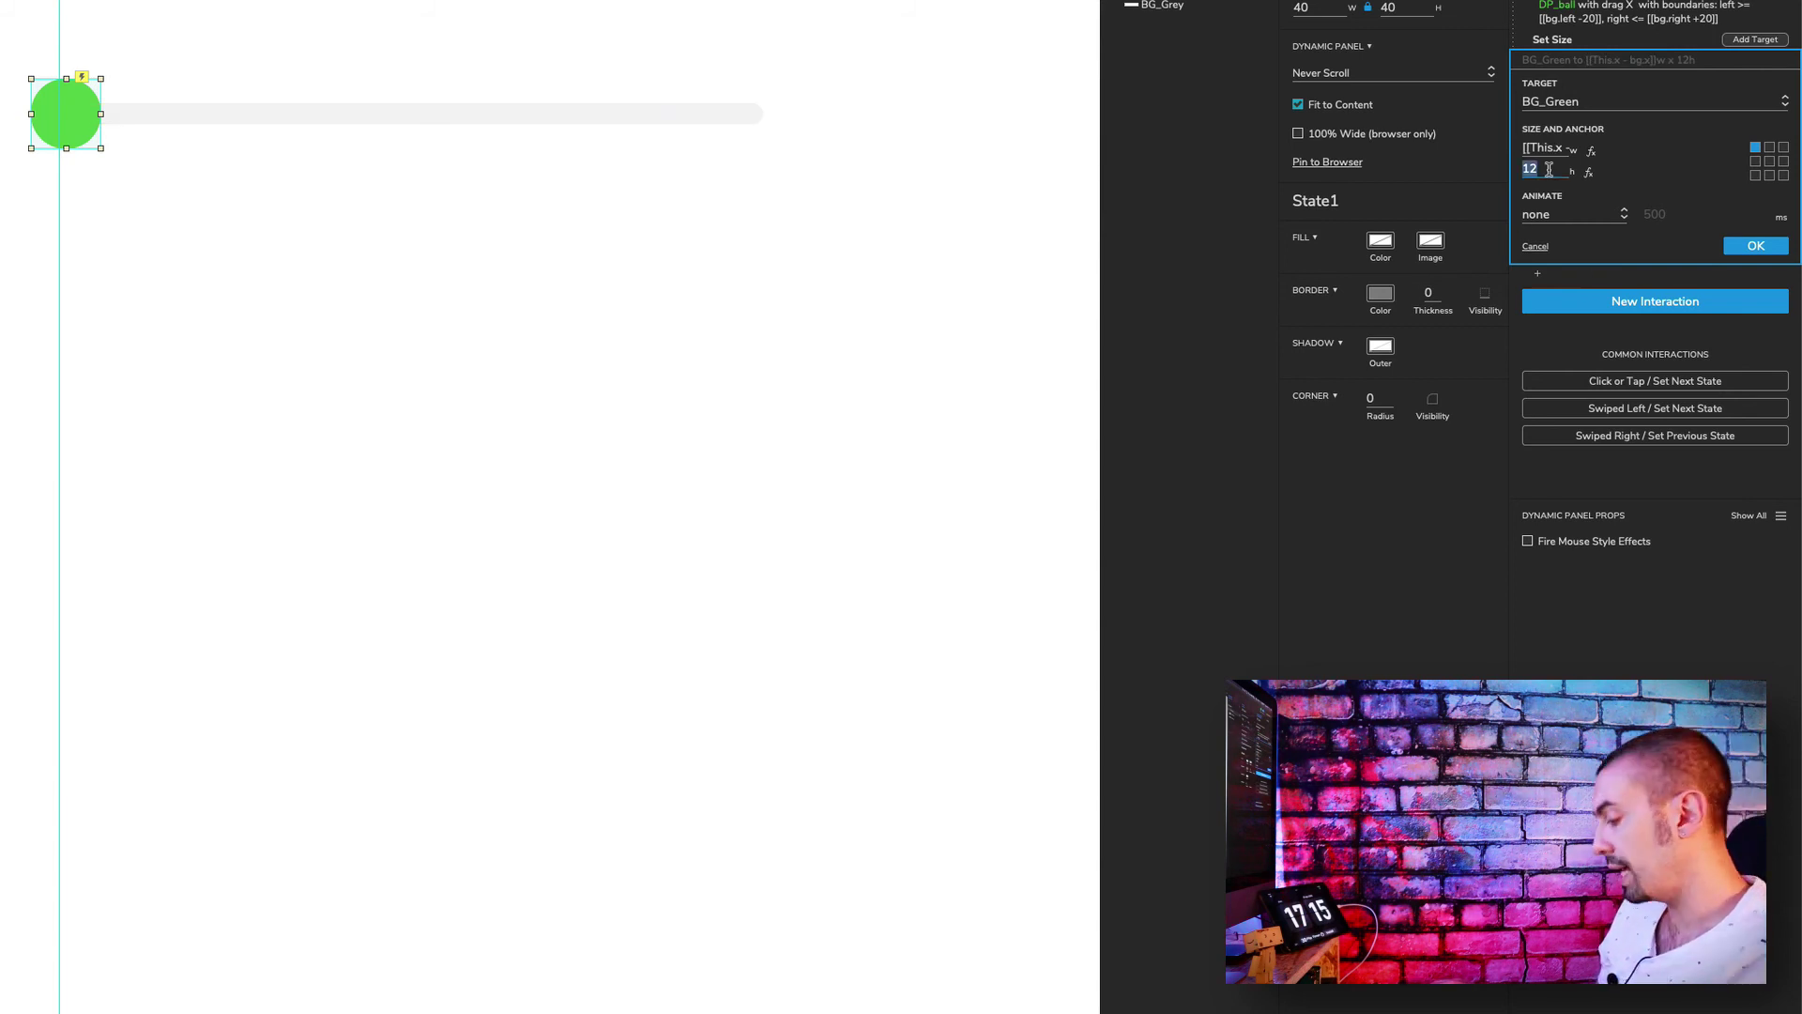
- Set BG_Green's height to [[Target.height]], save the Set Size action, and preview it
left_click(1590, 173)
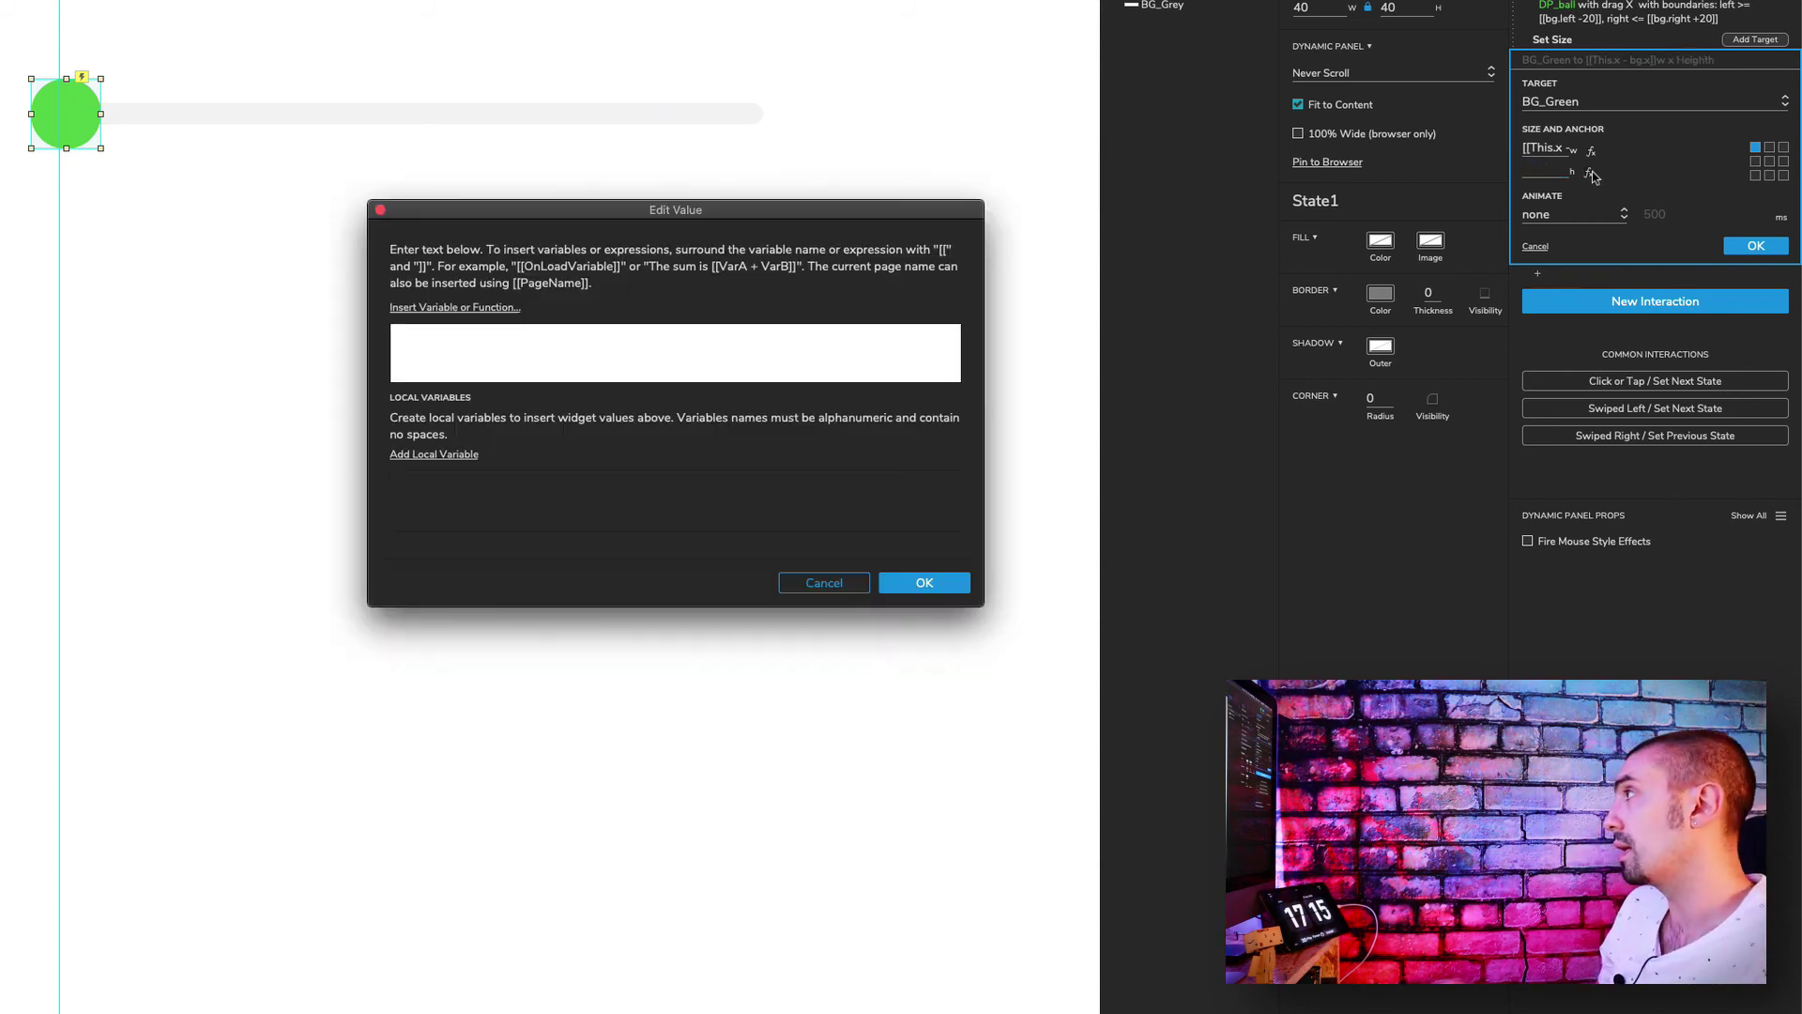
left_click(462, 310)
left_click(460, 452)
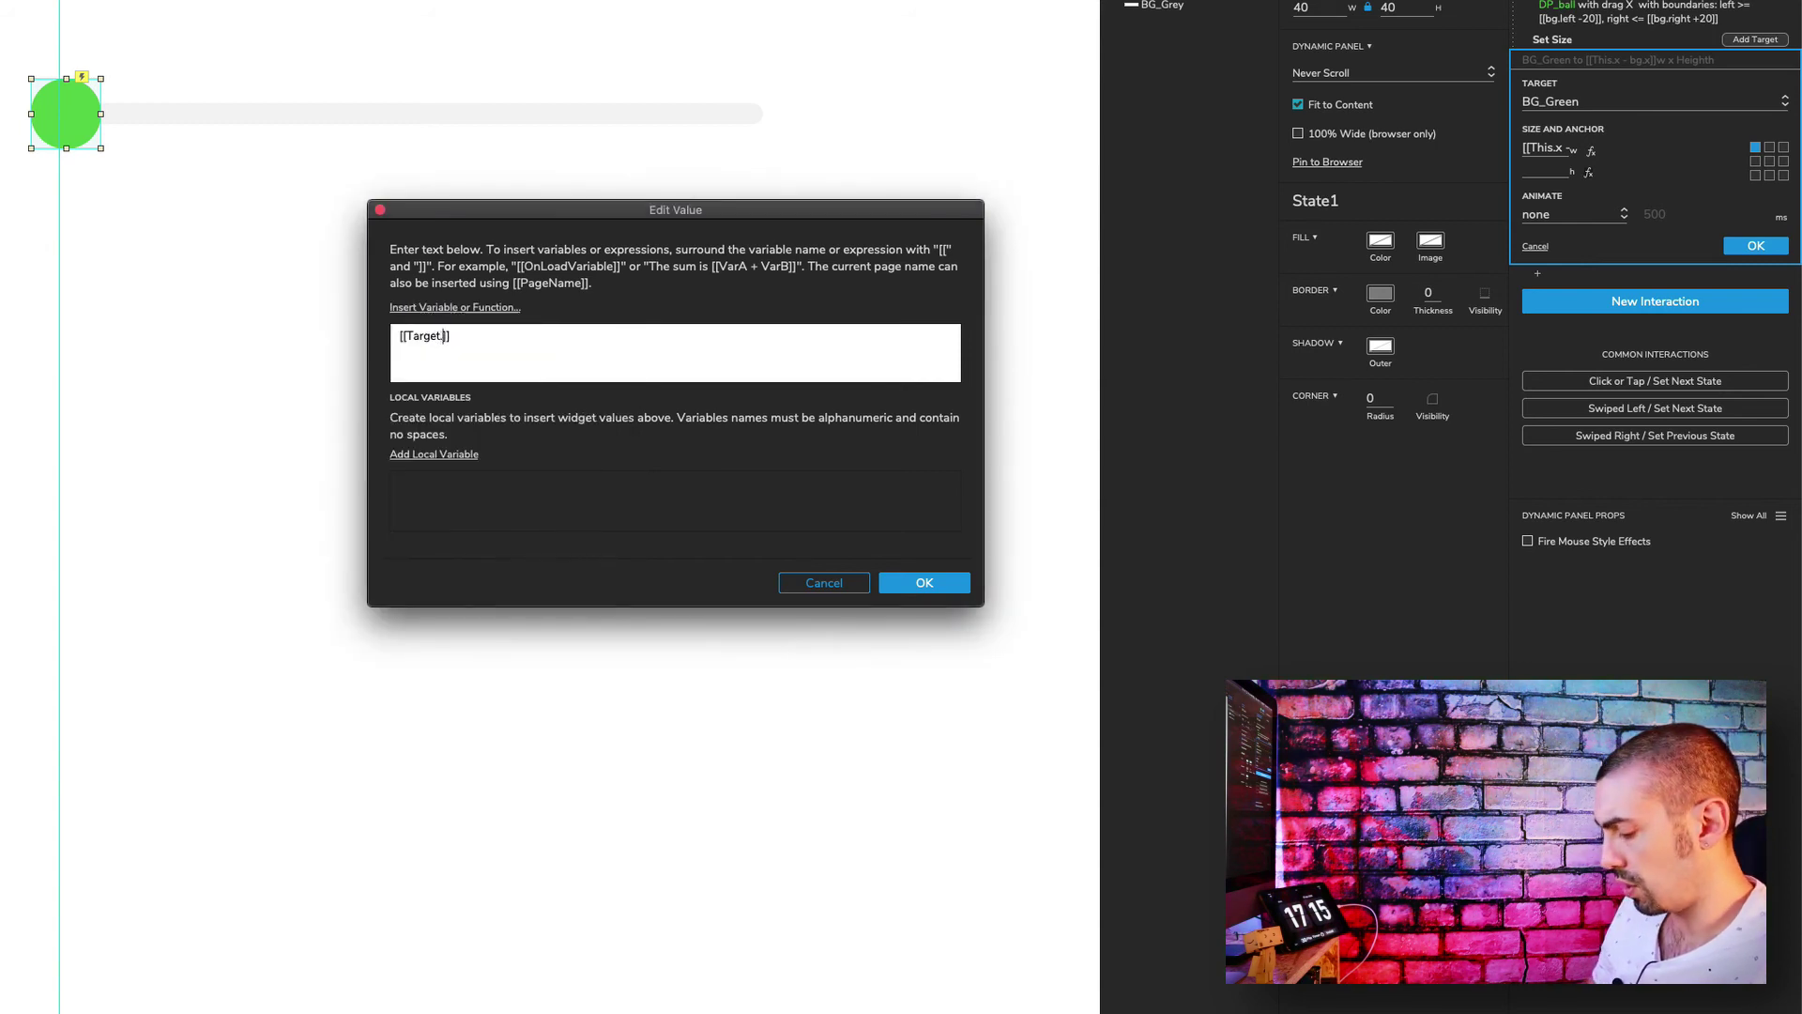
type(".height")
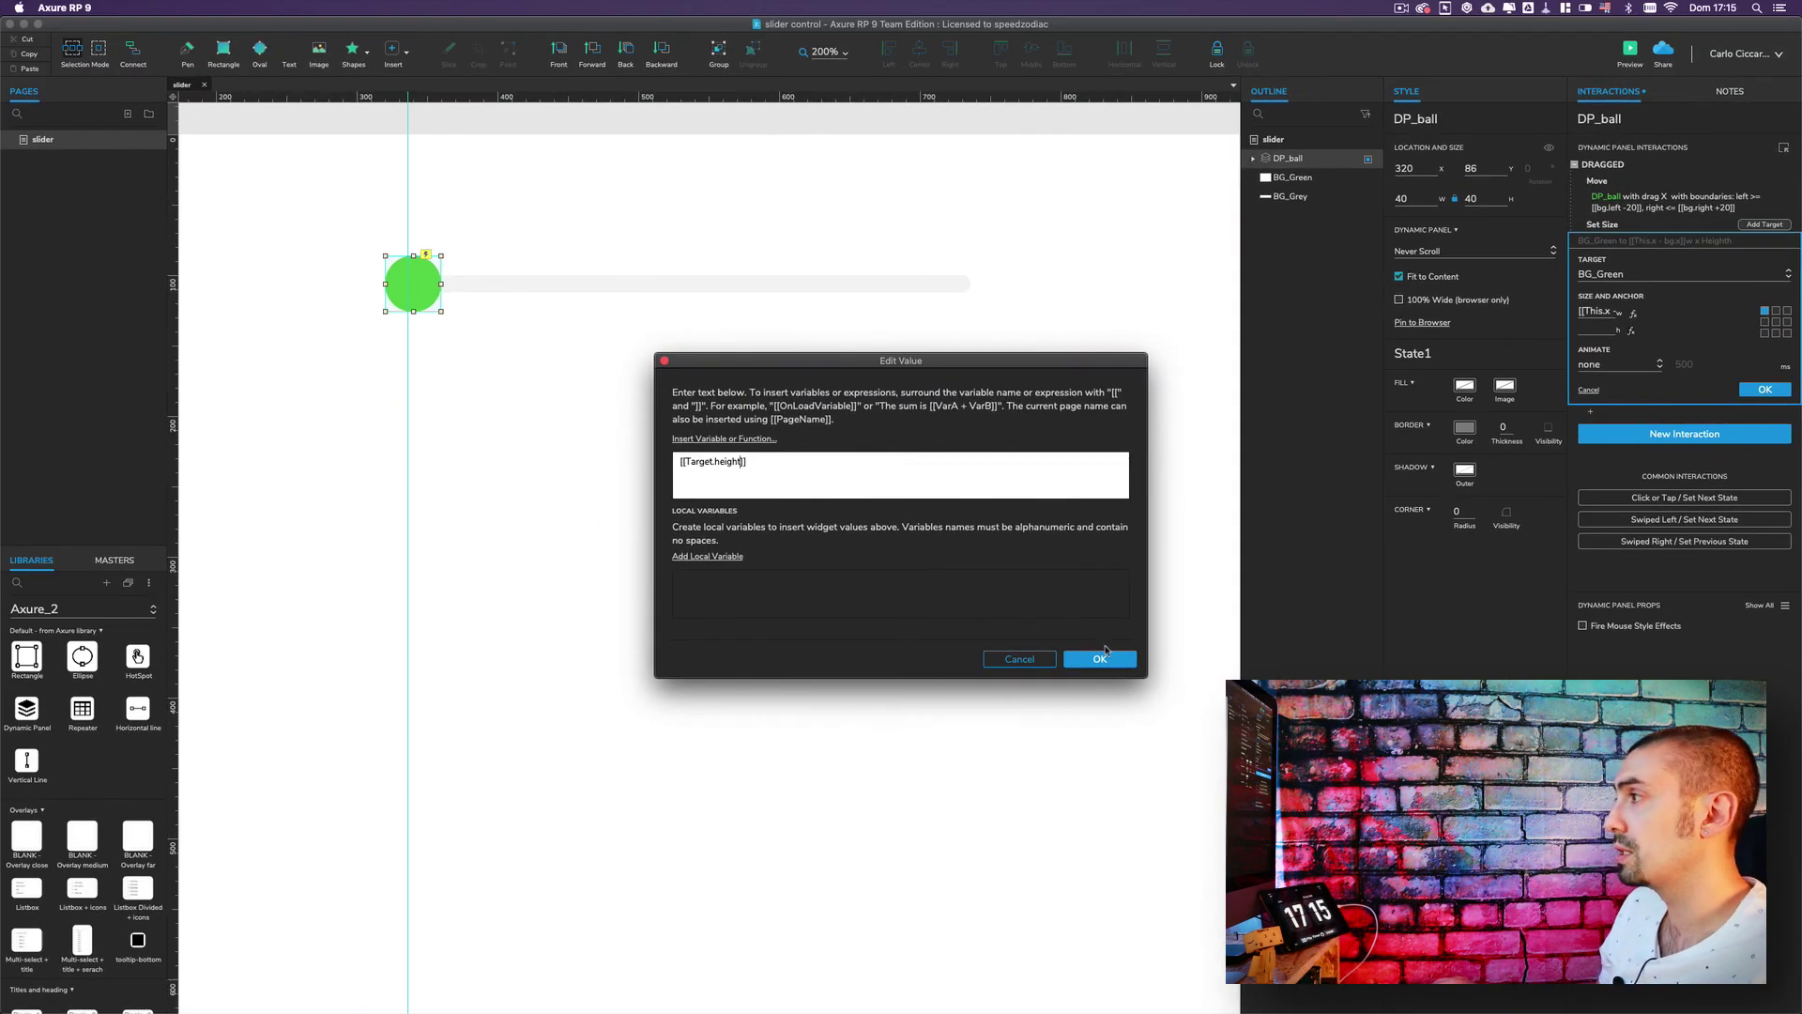
left_click(1065, 643)
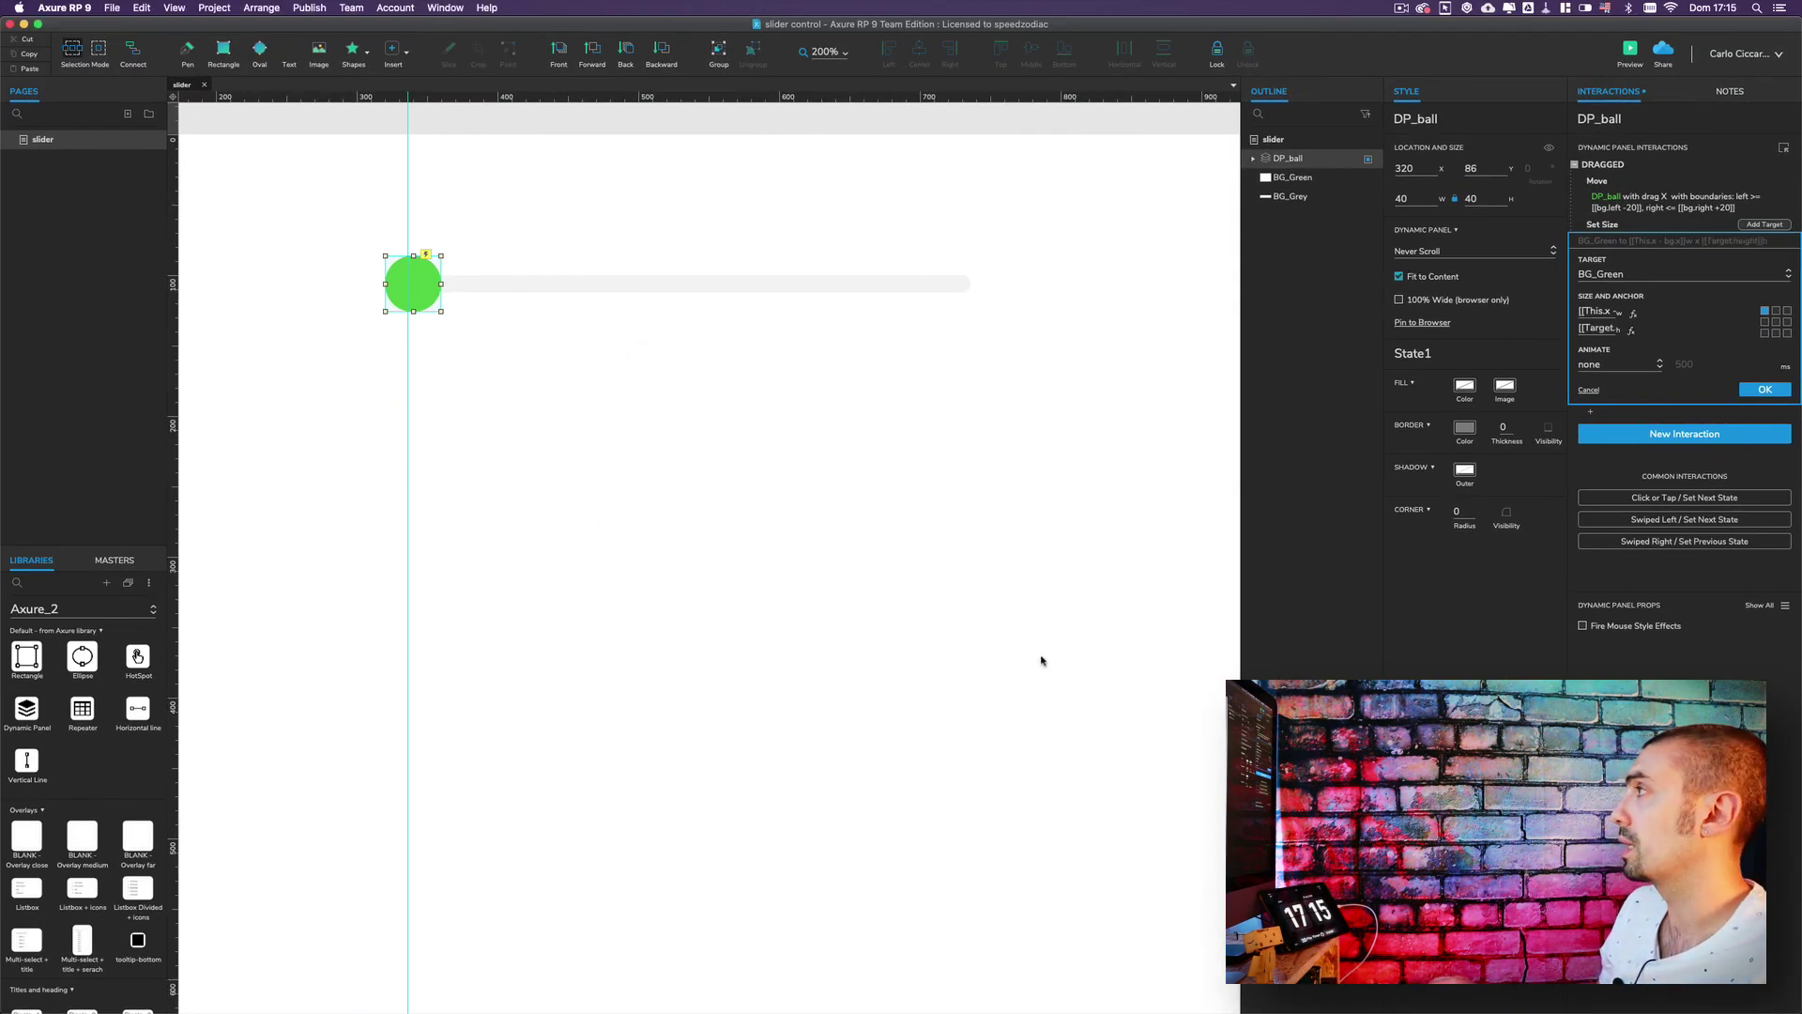
left_click(1760, 390)
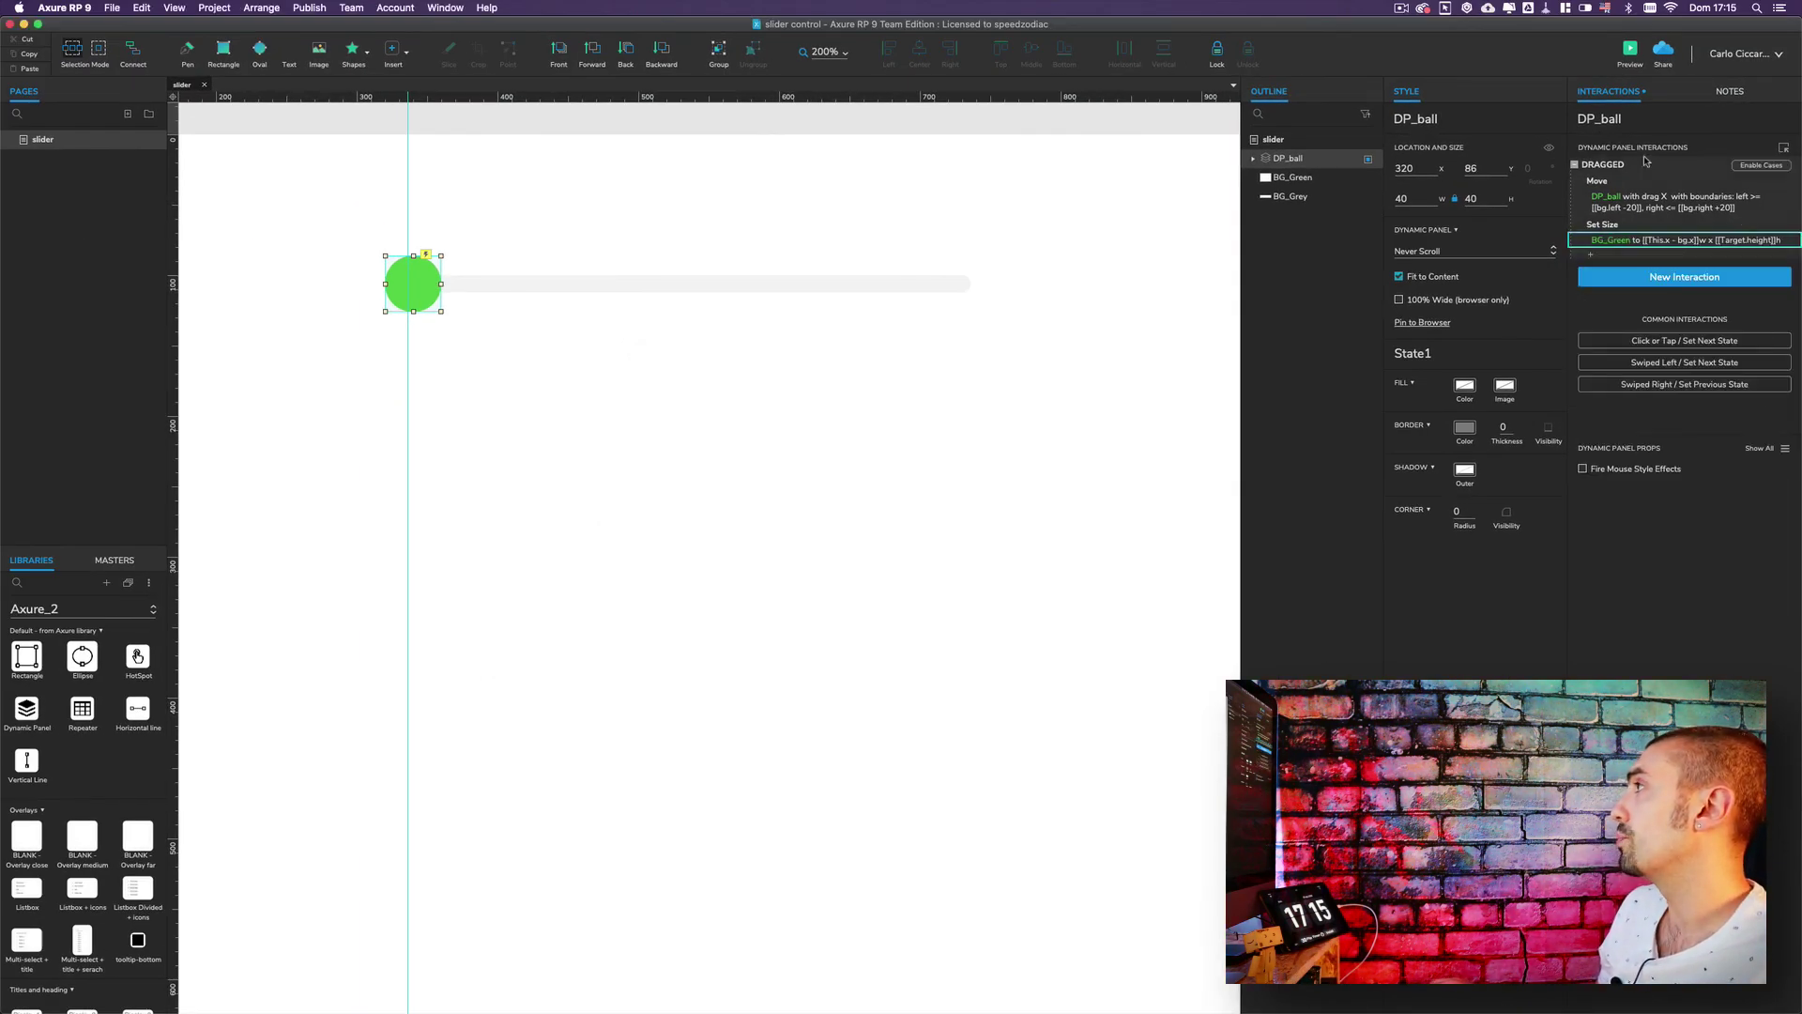
left_click(1630, 52)
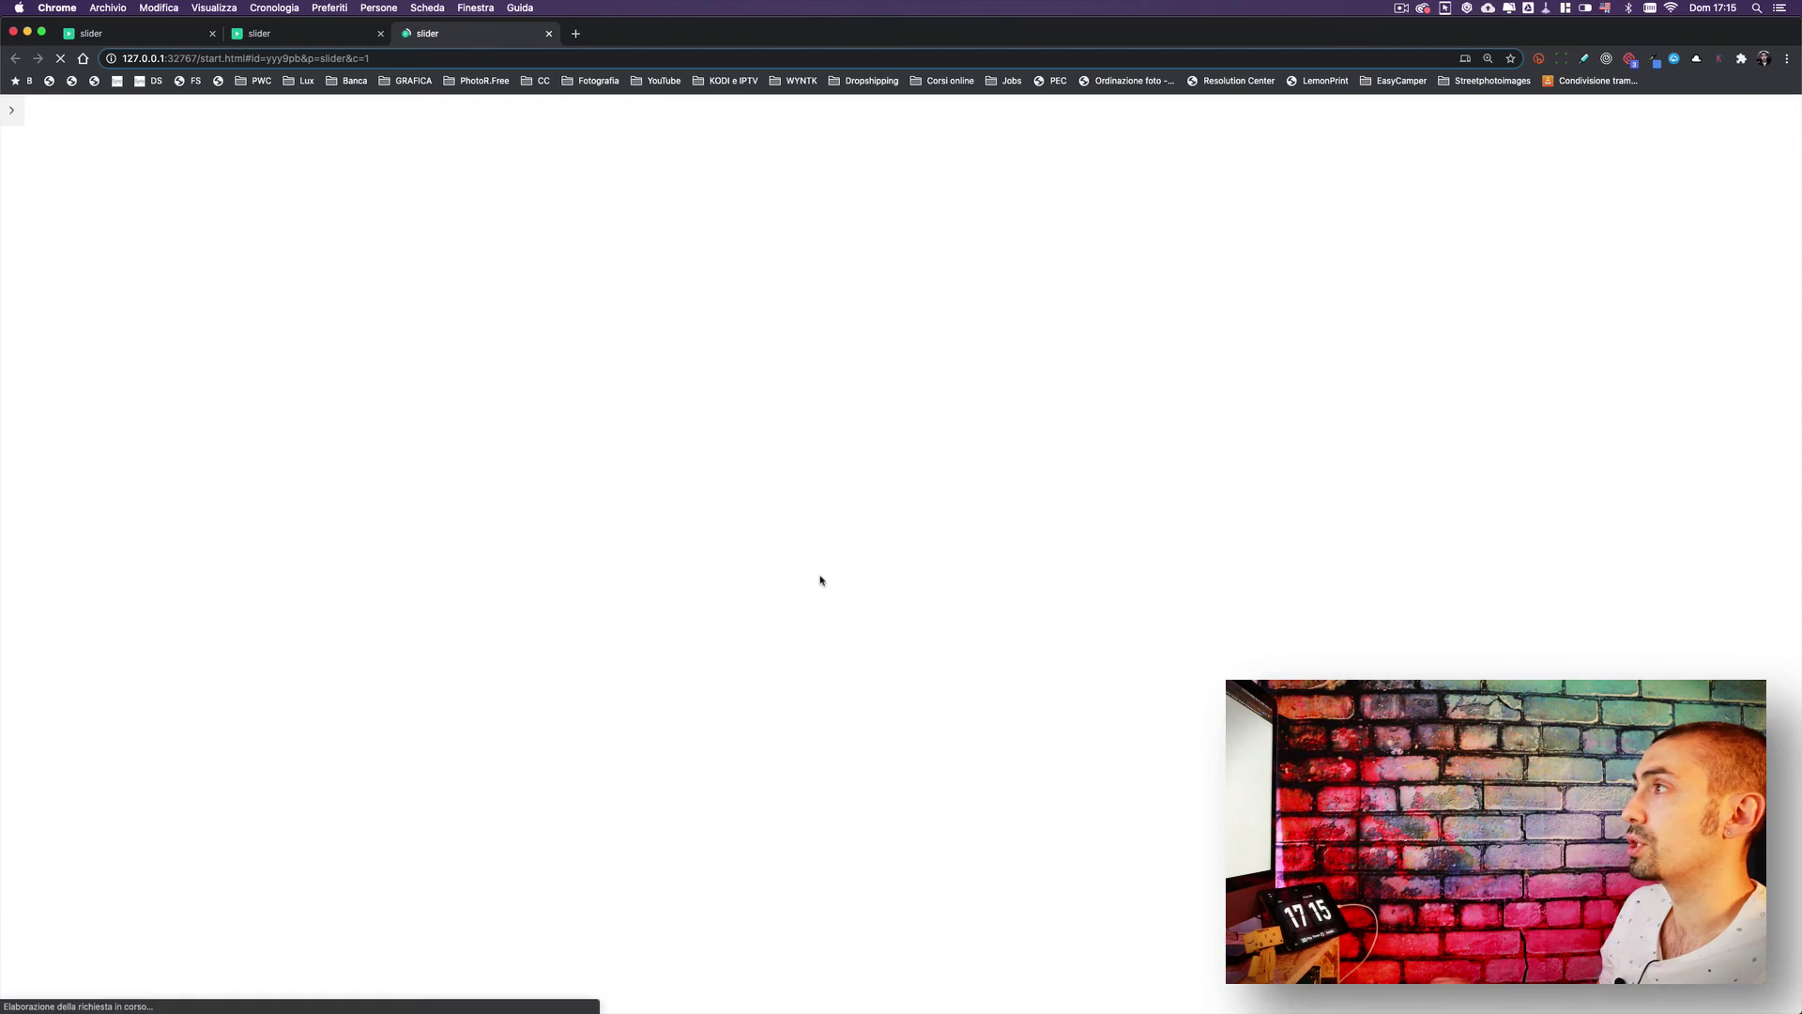
- Drag the ball along the track to watch the green fill follow, then return to Axure
left_click_drag(756, 190, 1044, 196)
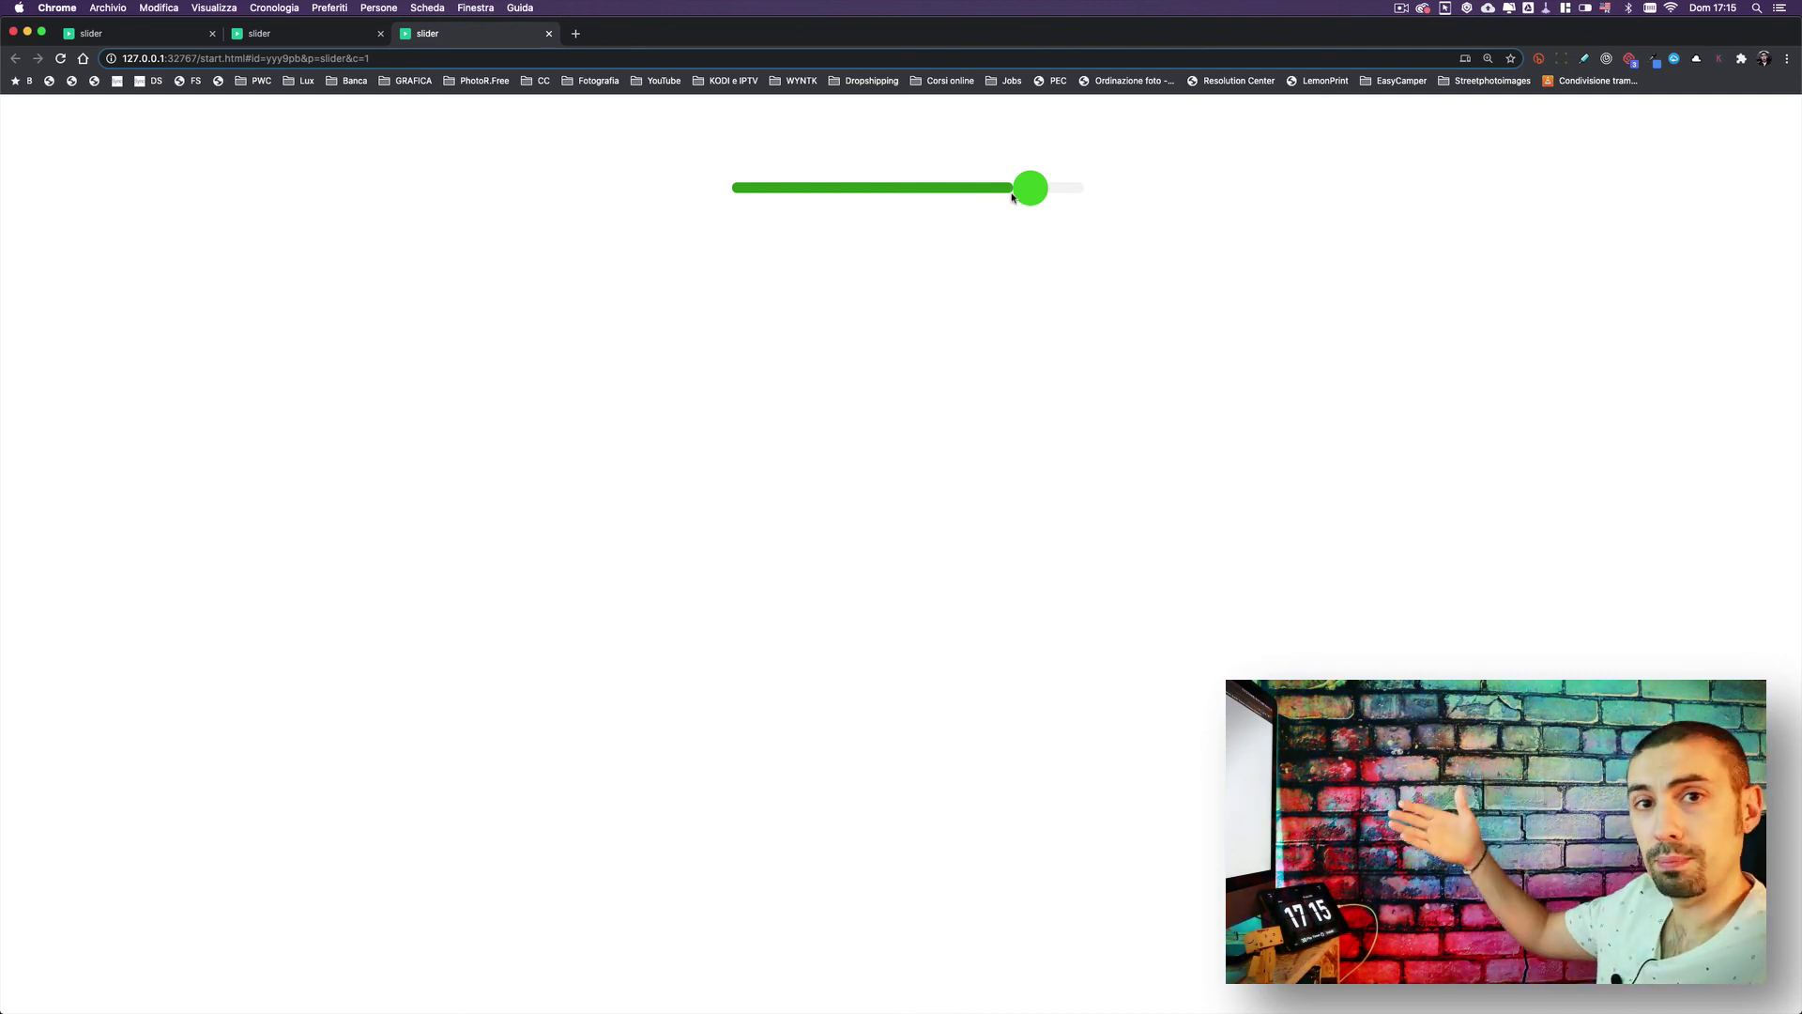
key("super+Tab")
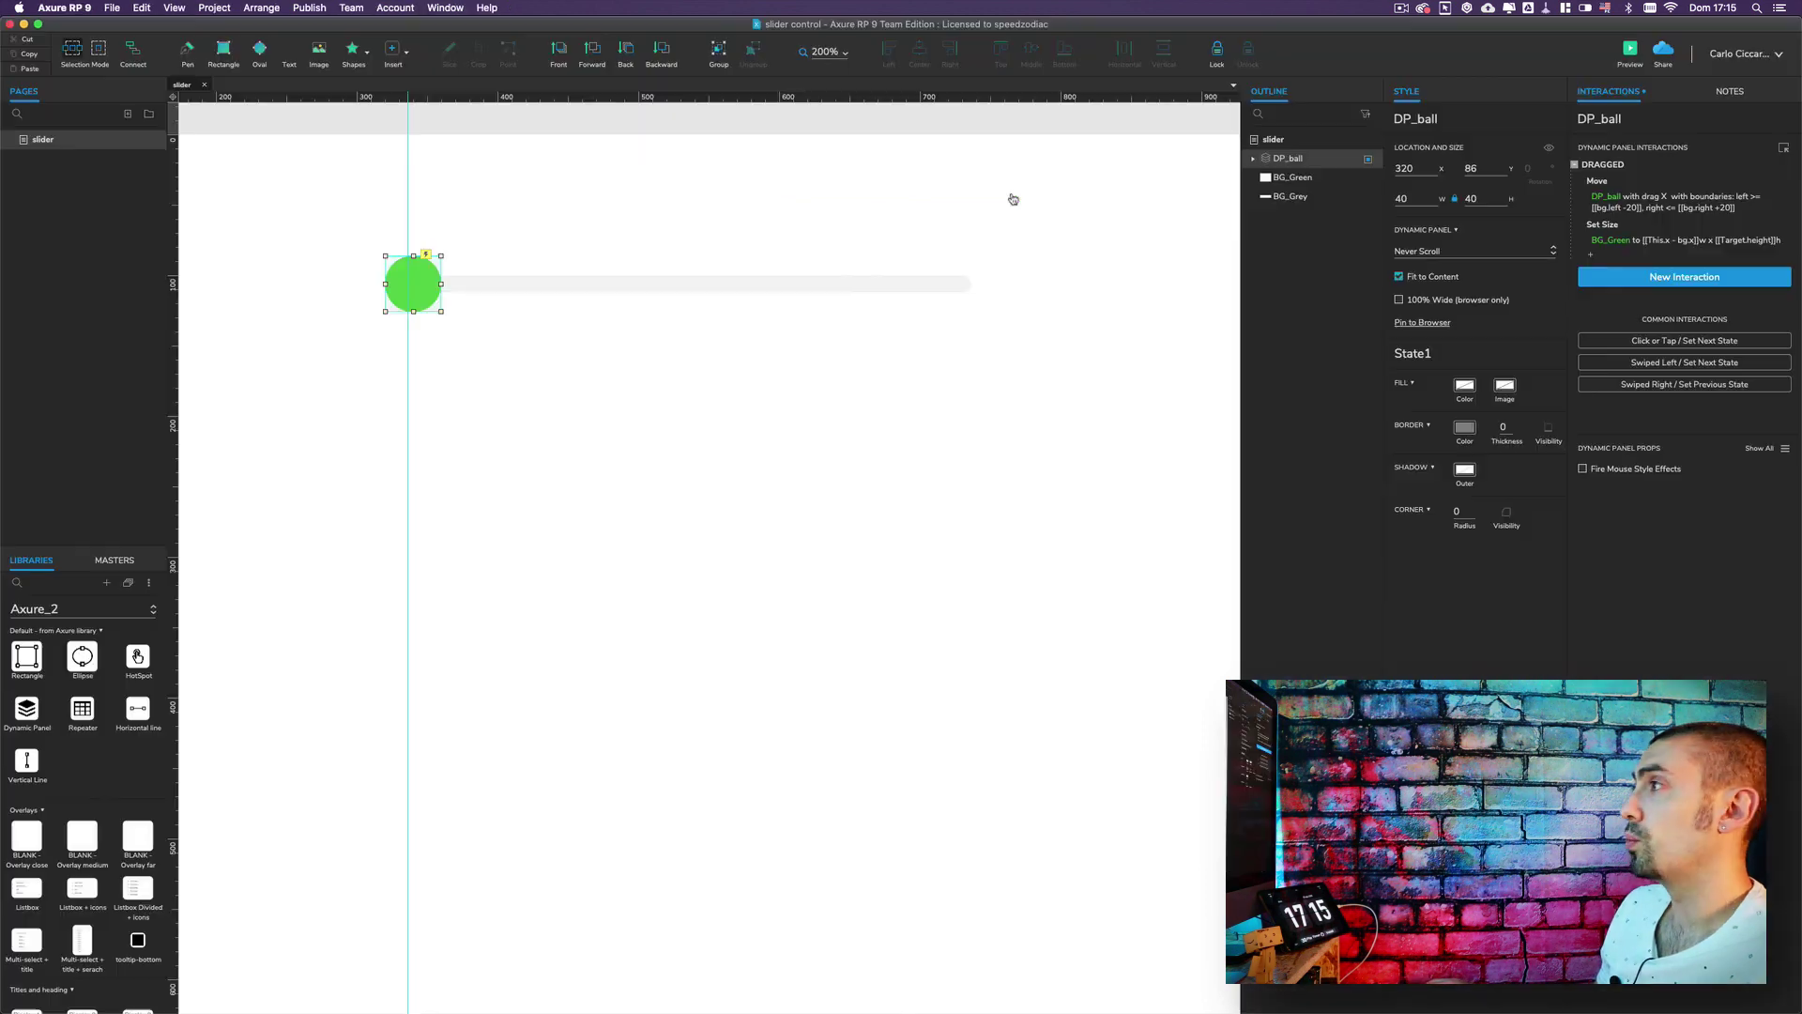
- Append + 20 to BG_Green's width formula, then preview and drag the ball to check the fill
left_click(1702, 240)
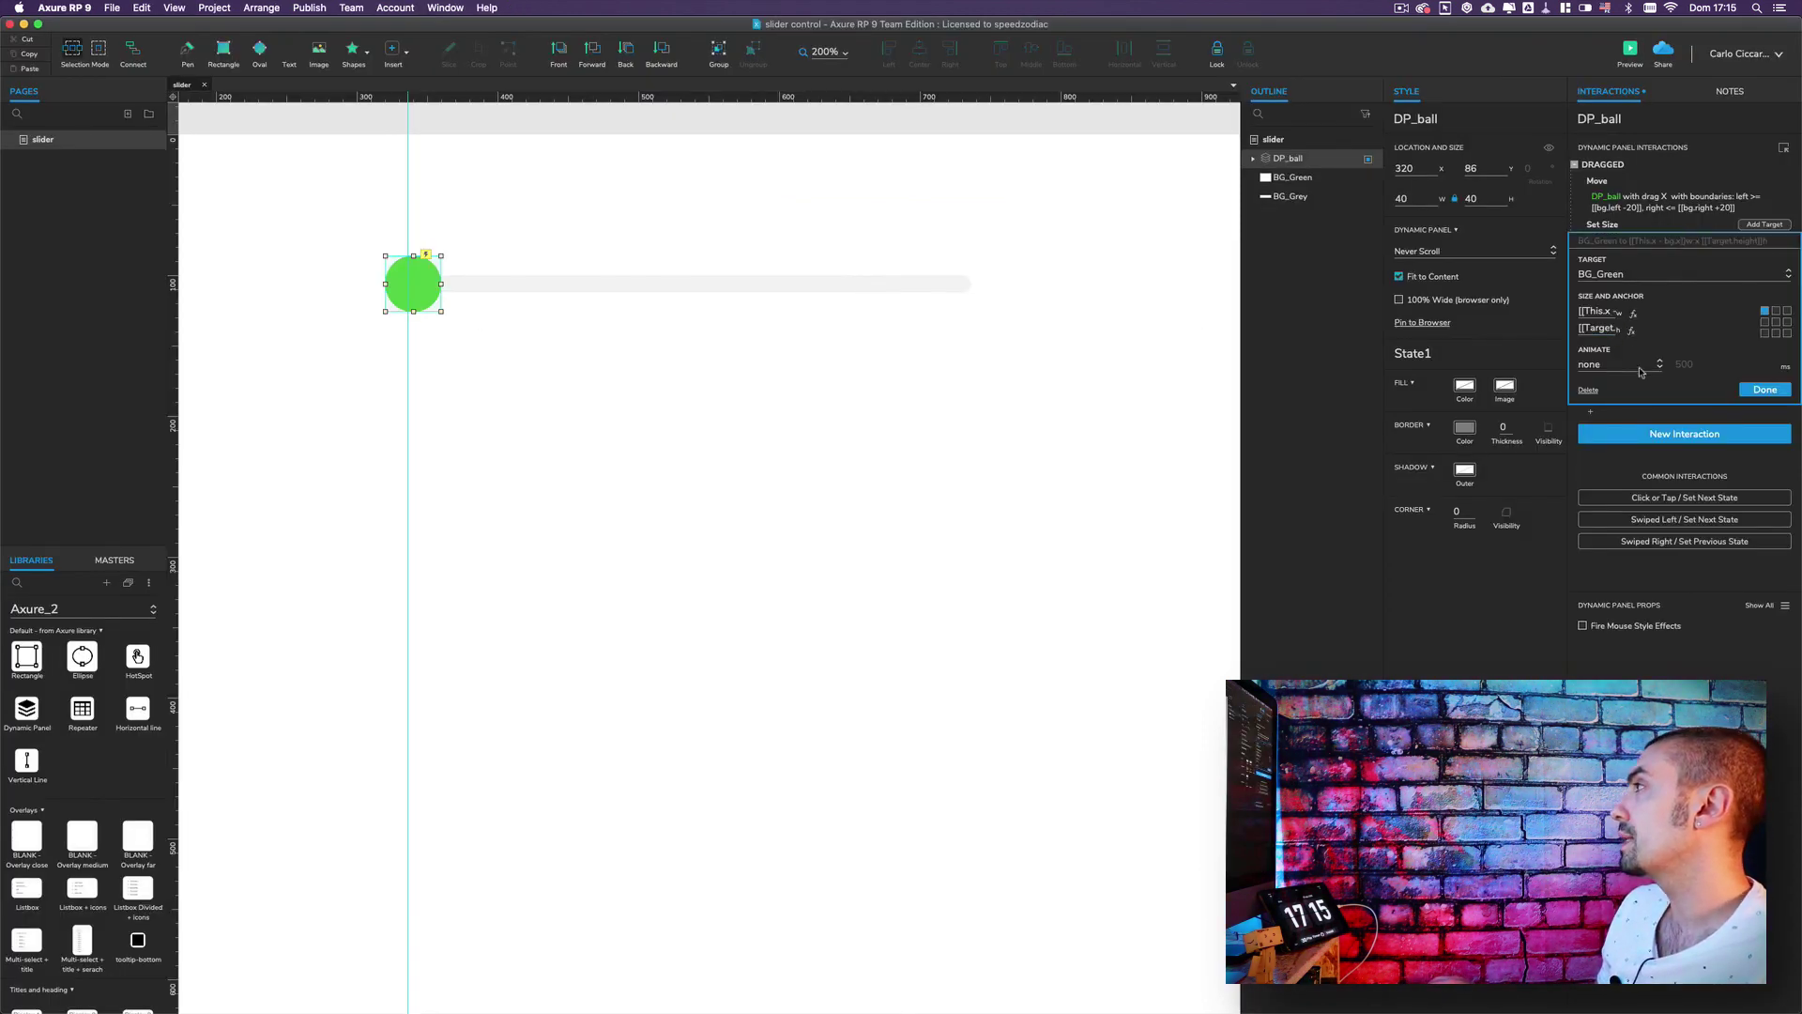
left_click(1634, 315)
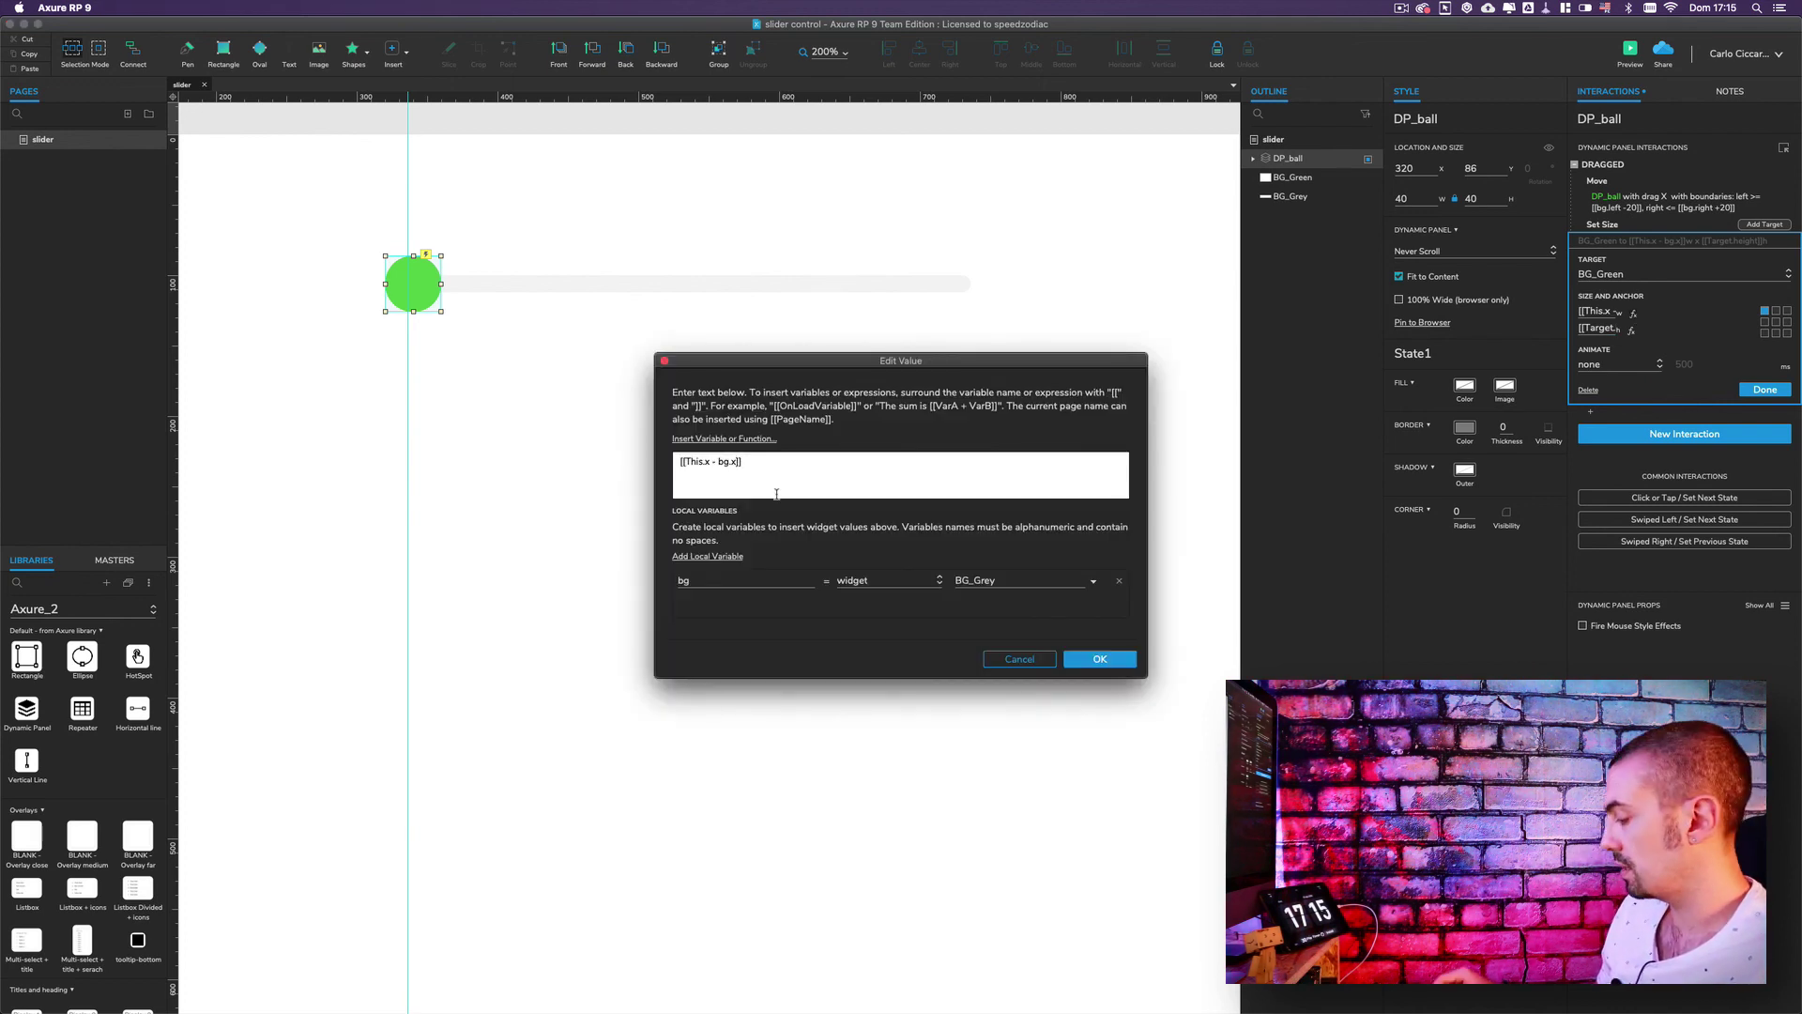
type("+ 20")
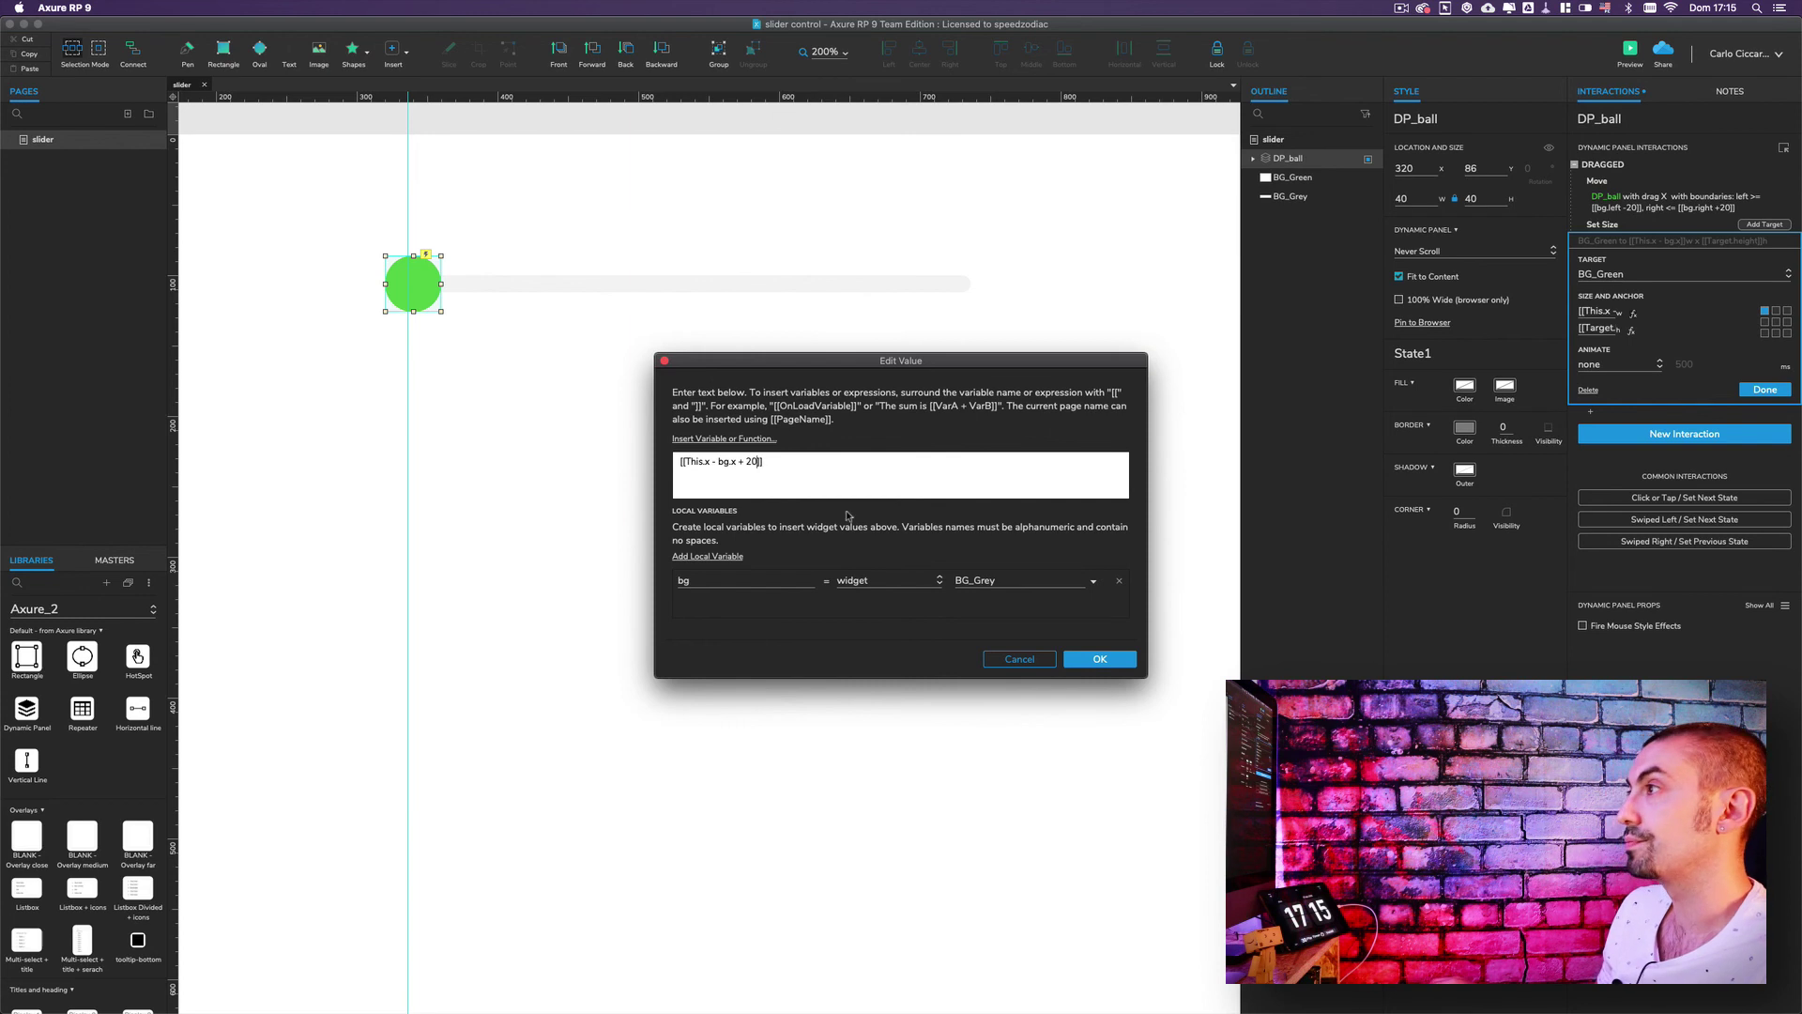
left_click(1085, 662)
left_click(1764, 389)
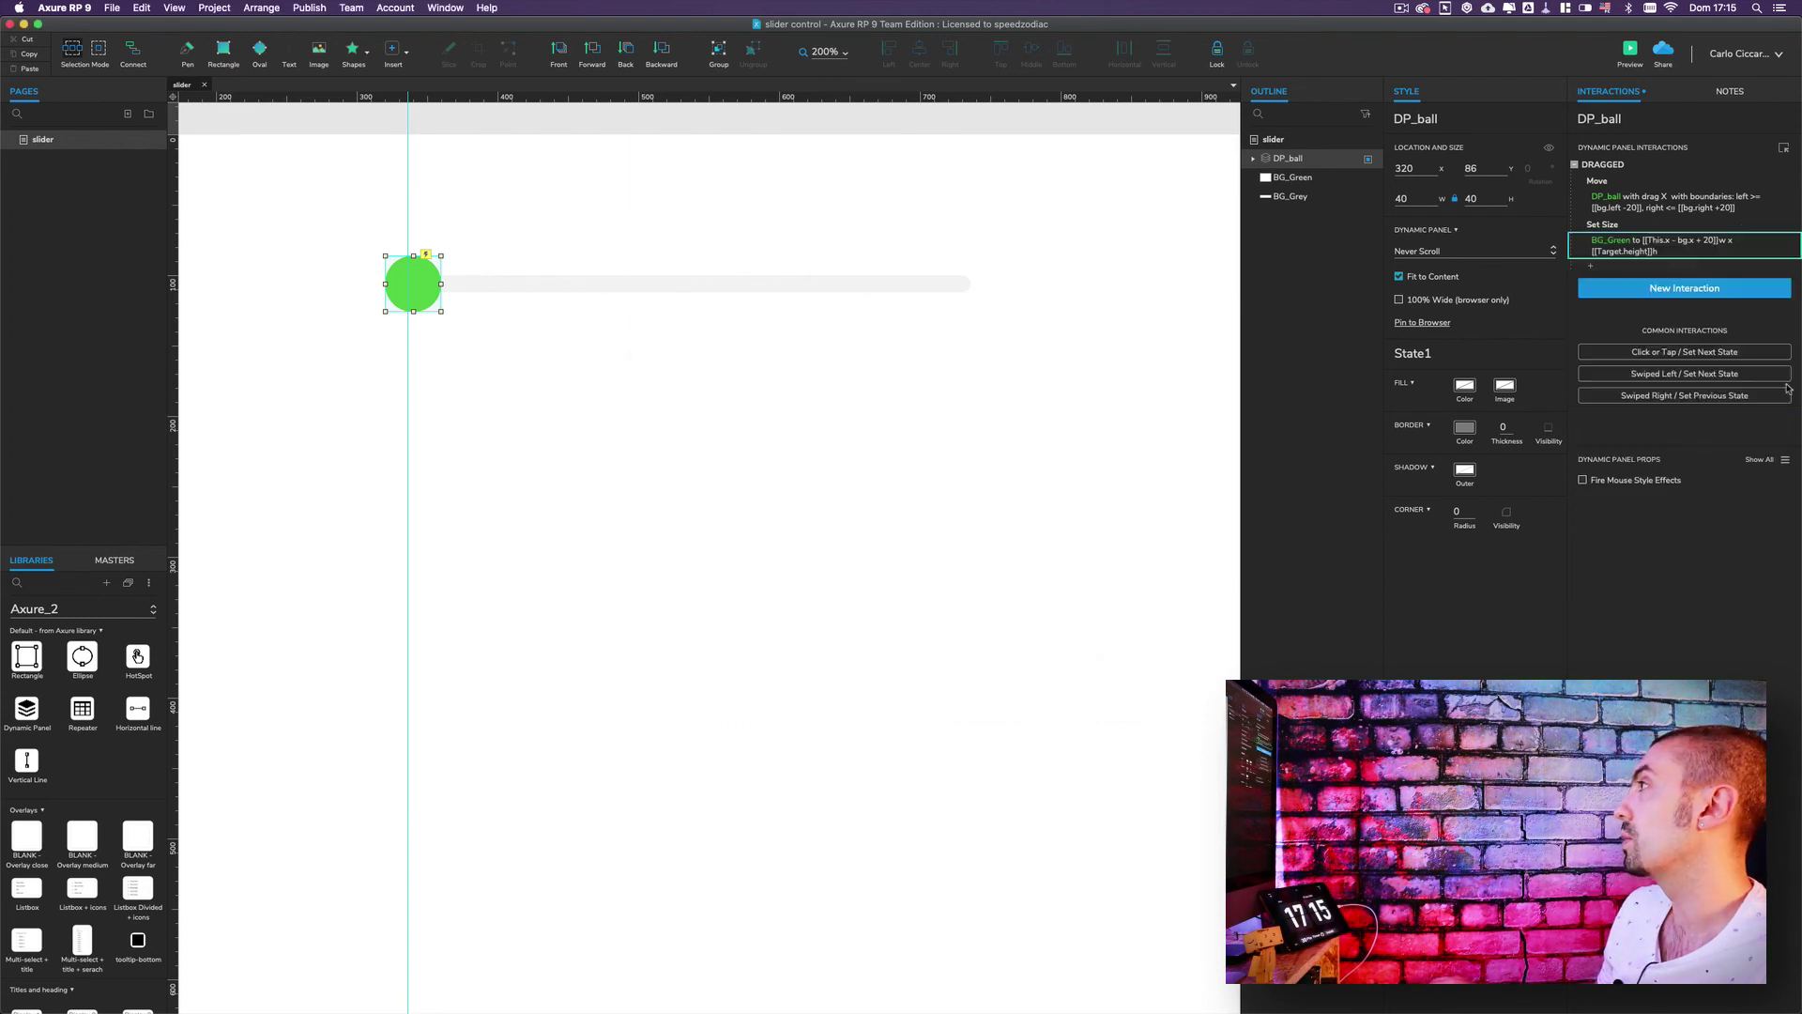
left_click(1630, 50)
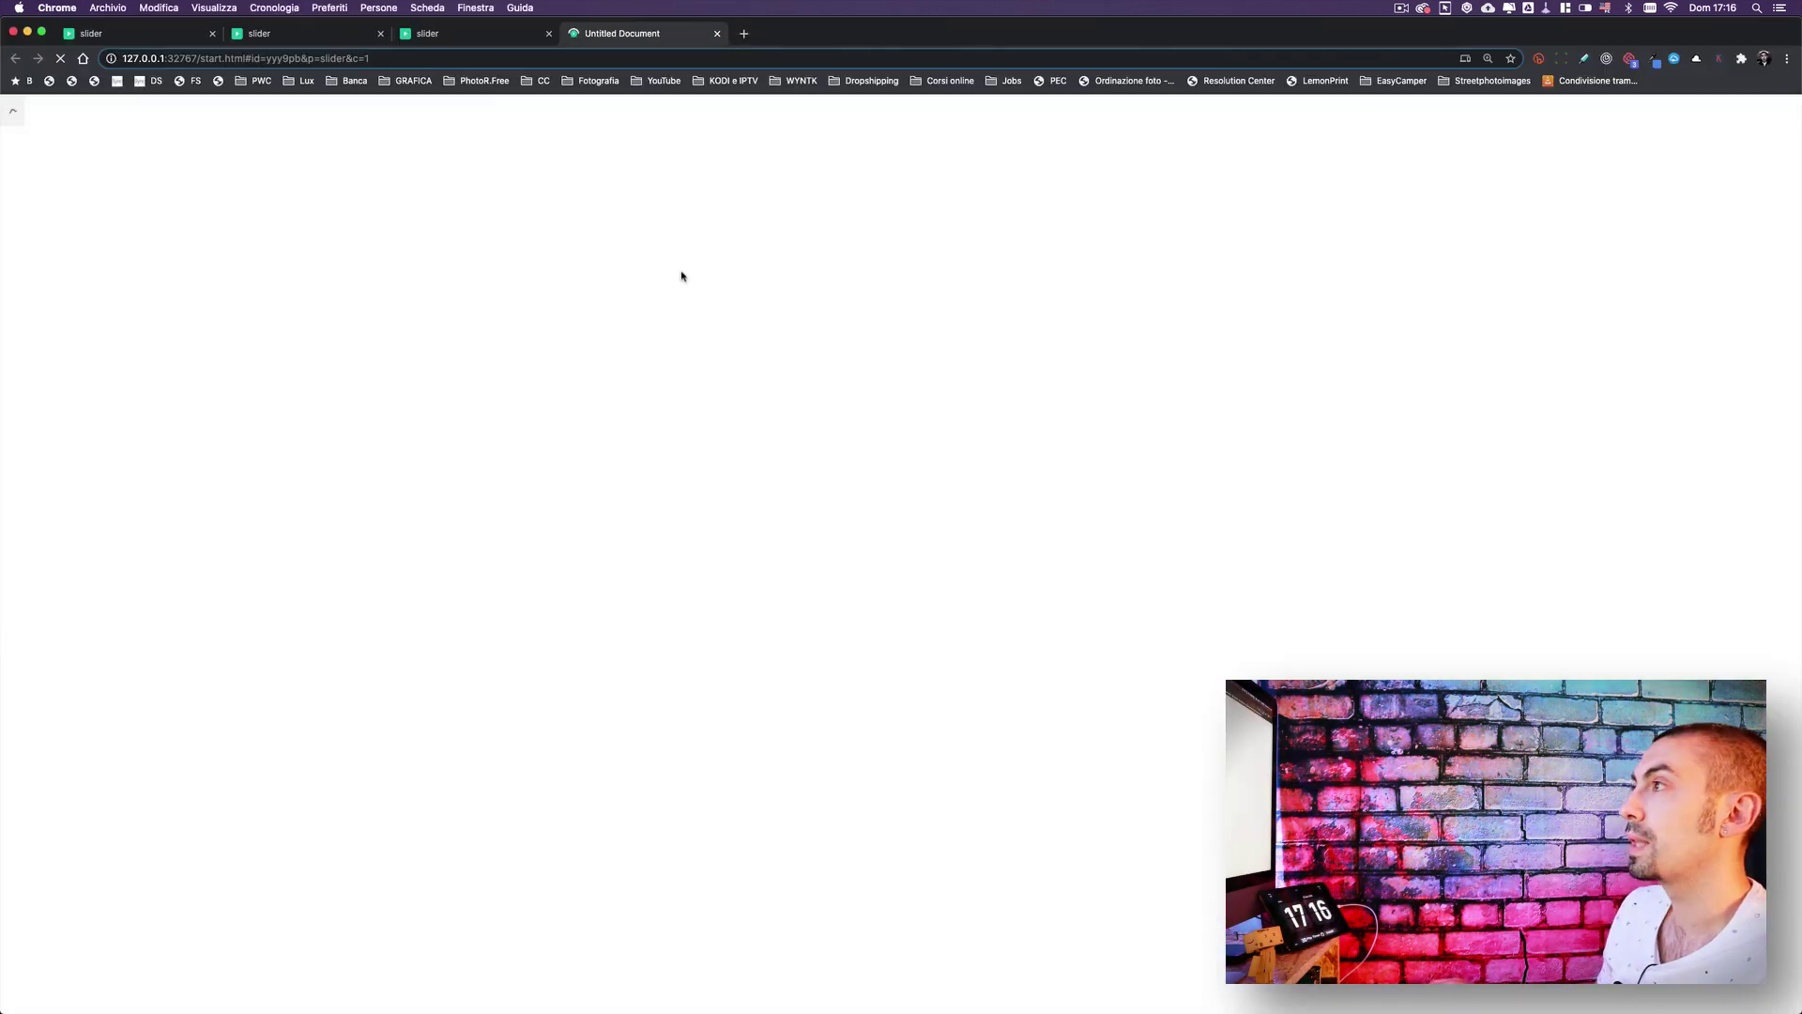
left_click_drag(734, 188, 1064, 201)
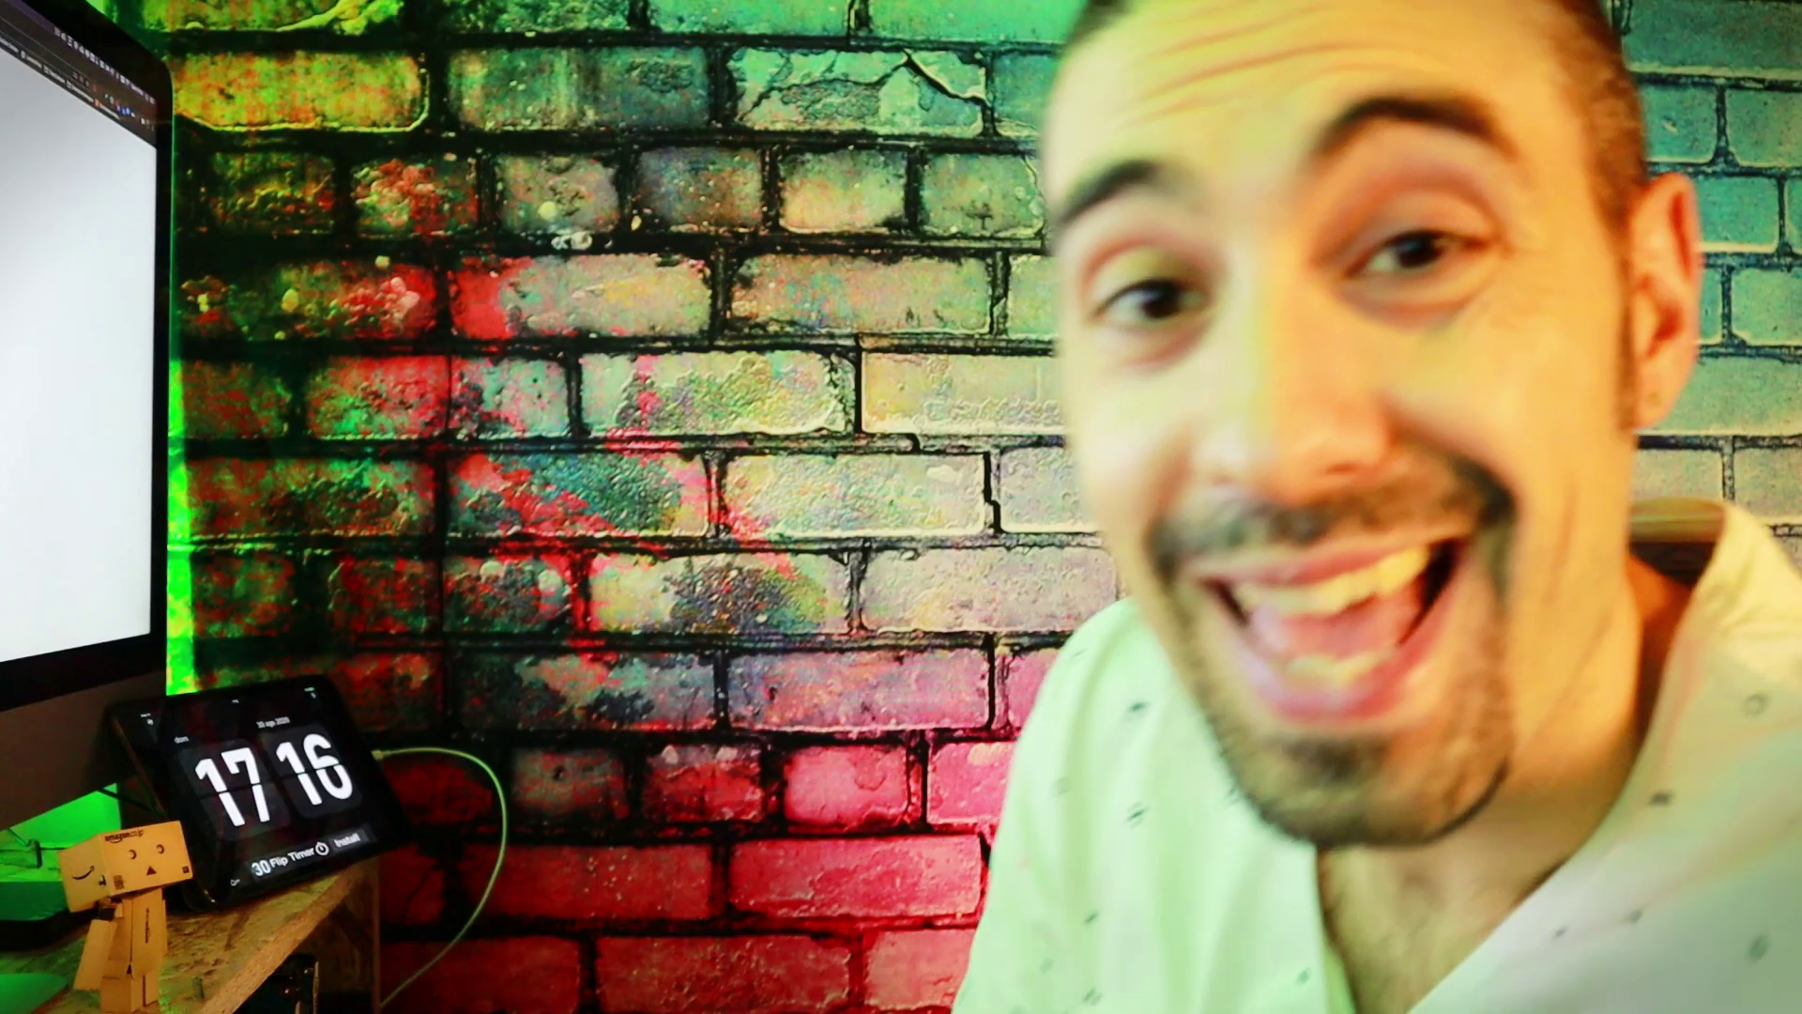